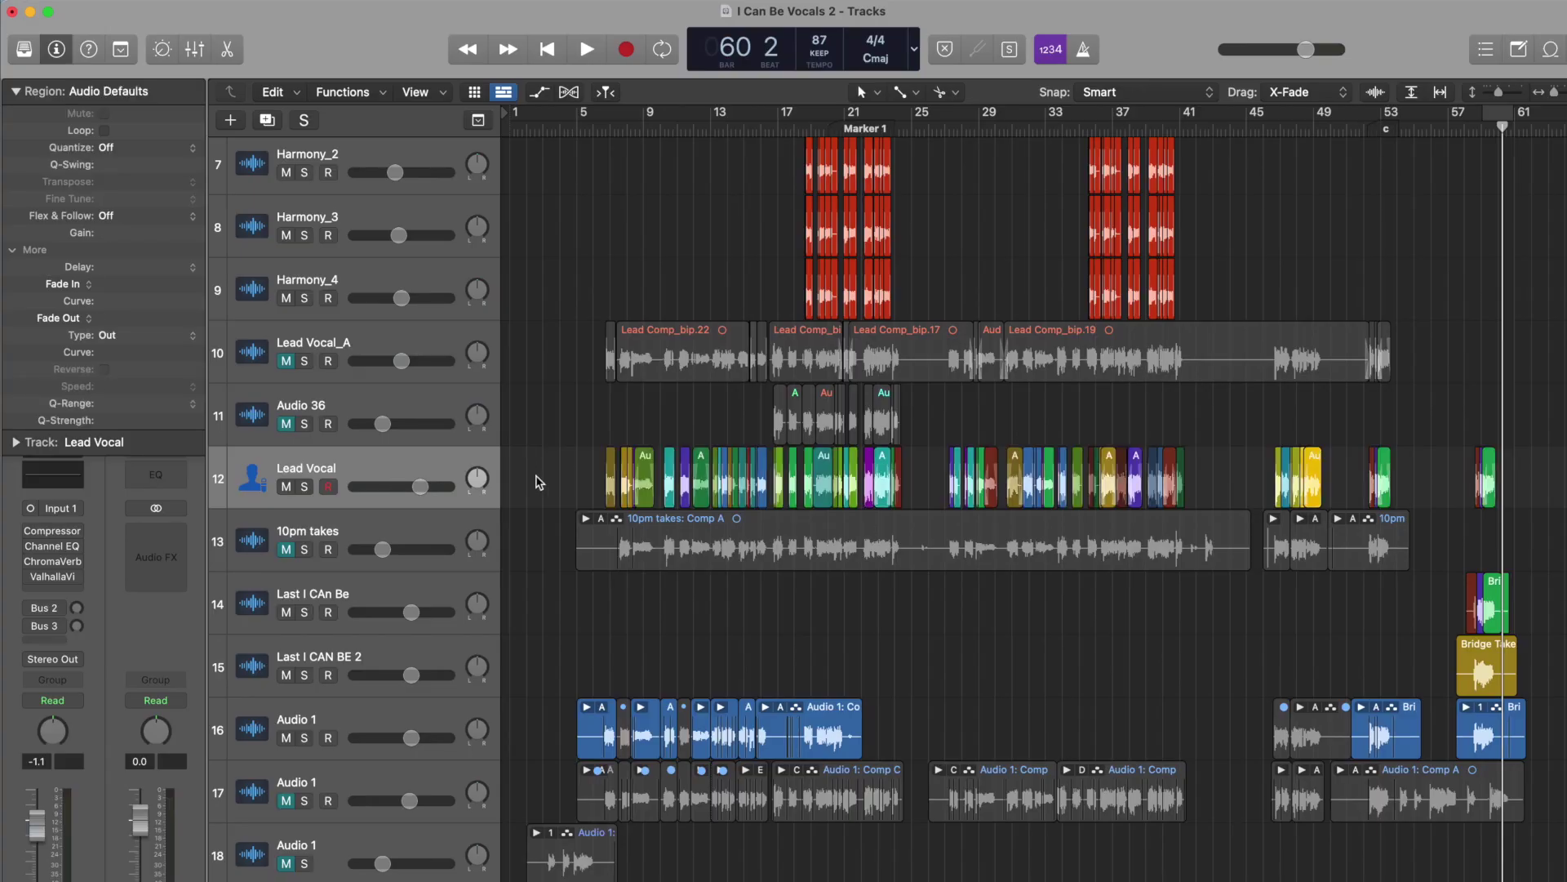
- Rubber-band select all 76 comped vocal regions across the Lead Vocal lane
drag(532, 489, 1537, 487)
- Reselect every region on the Lead Vocal track
click(1537, 488)
drag(514, 475, 1555, 497)
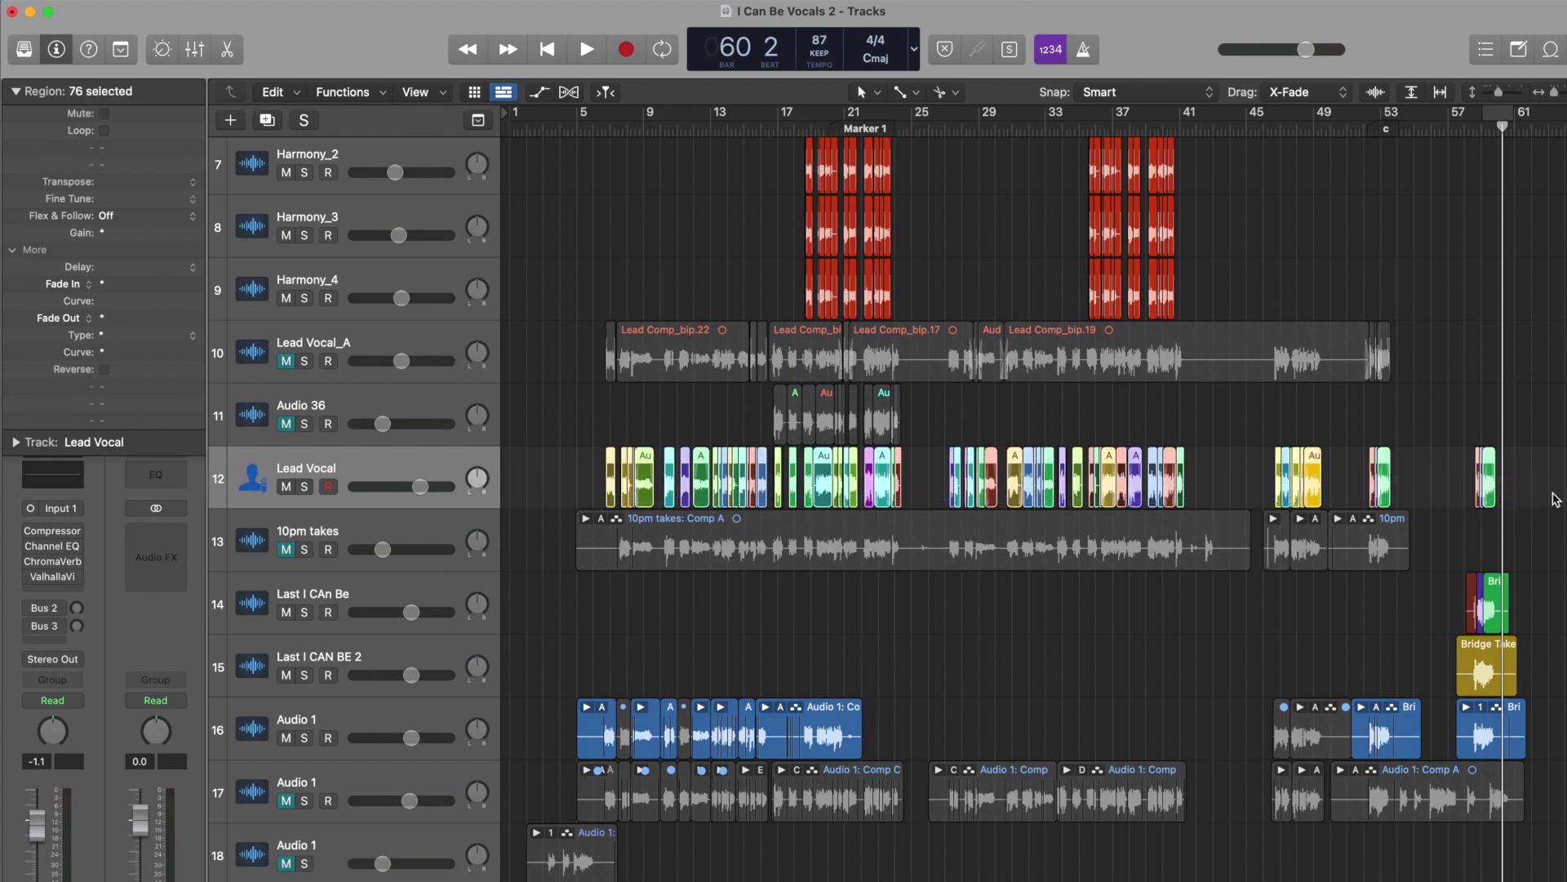
click(1558, 492)
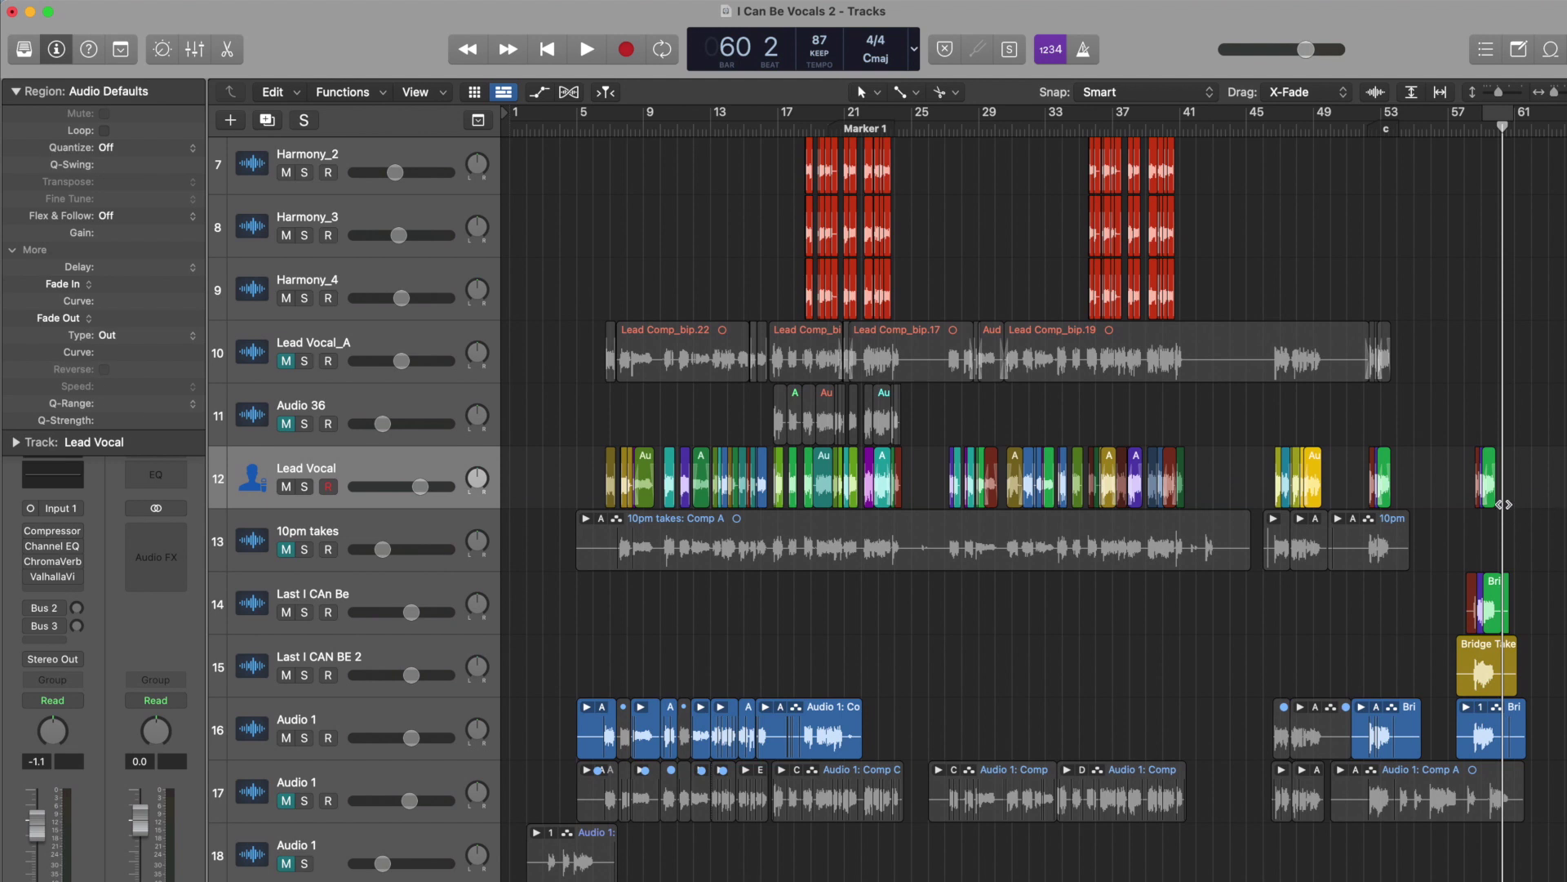
click(465, 463)
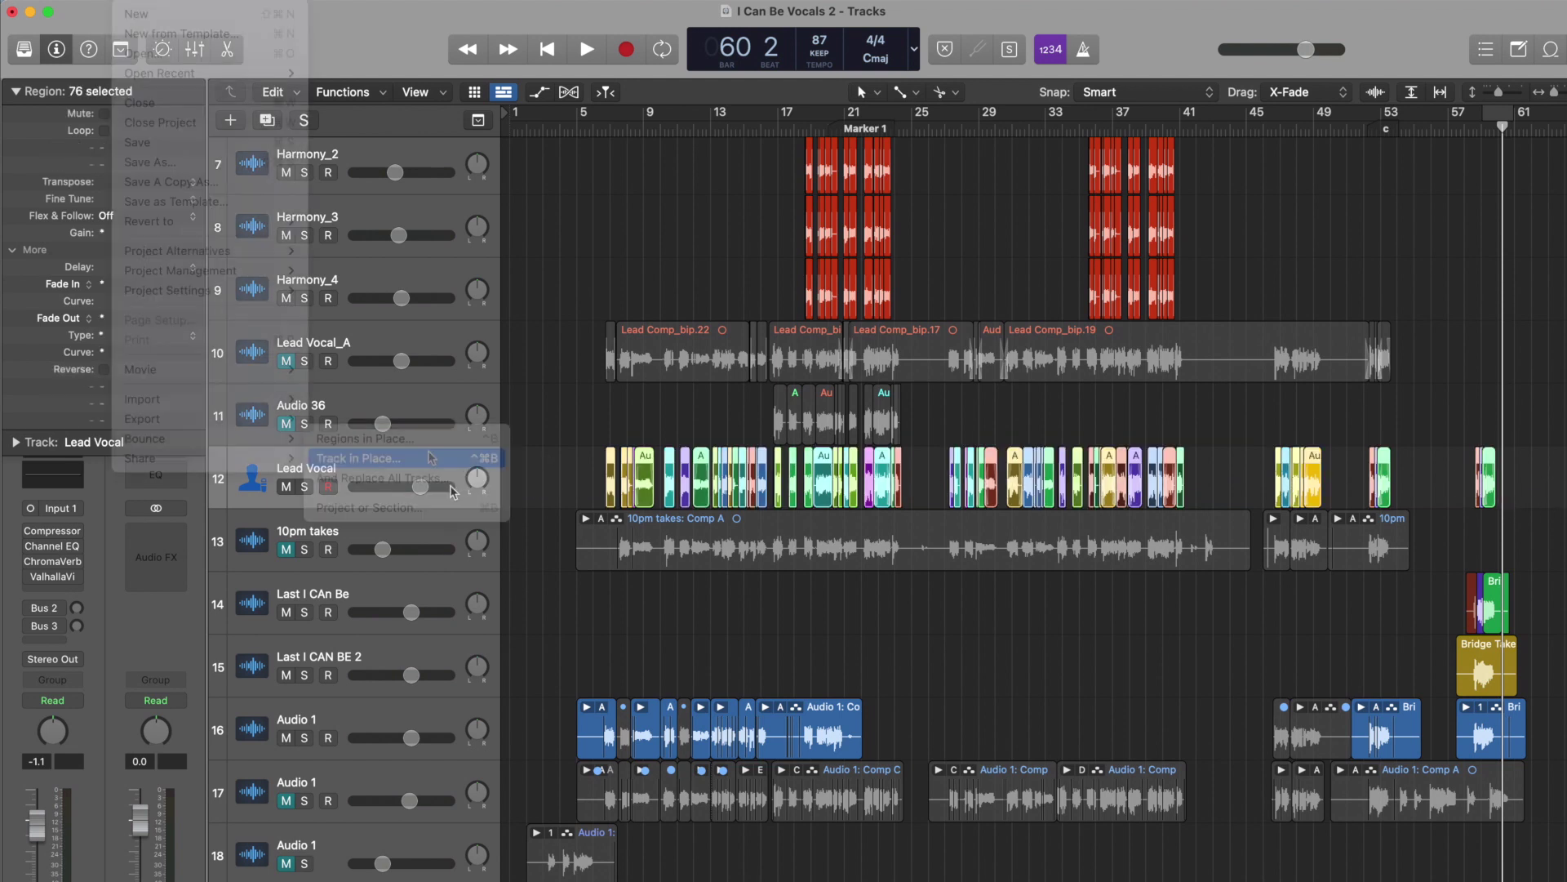
- Bounce the regions in place to a new track with Normalize set to Off
click(431, 457)
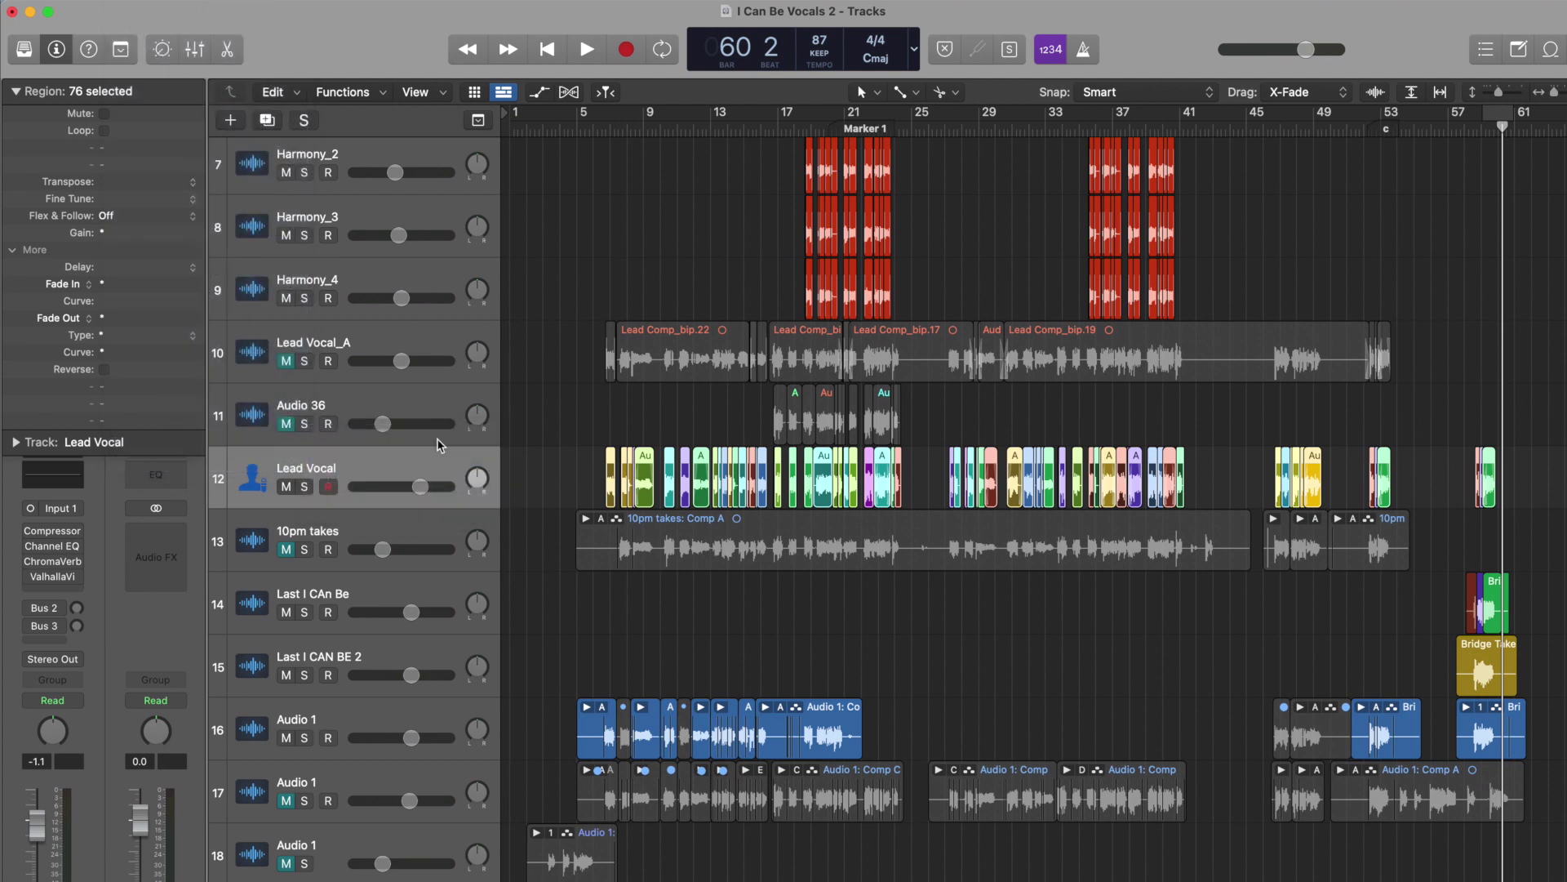
click(768, 555)
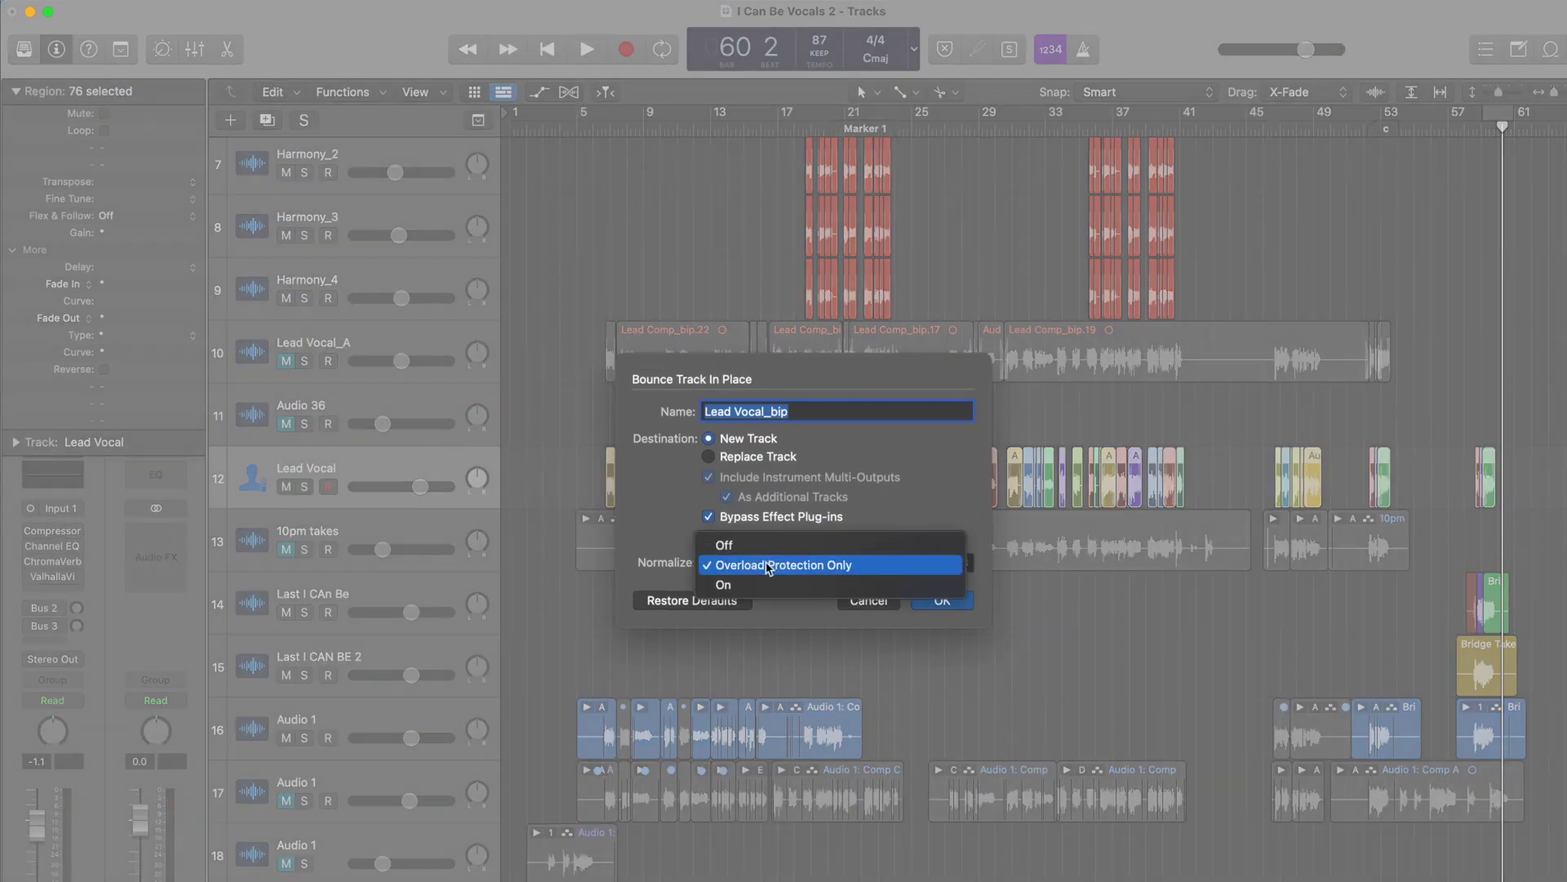
click(768, 545)
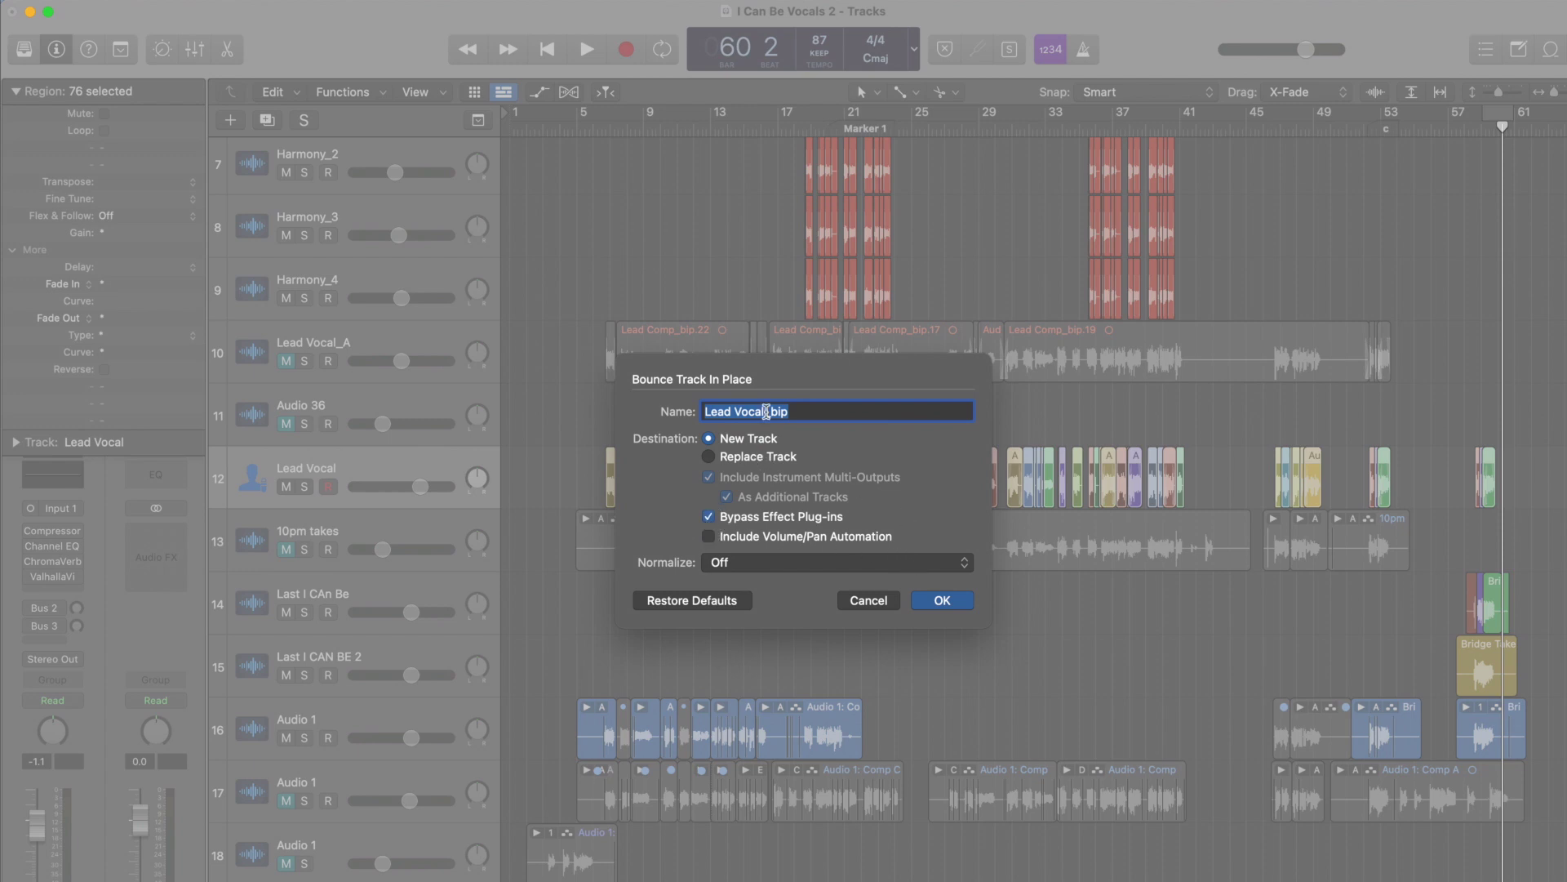
click(939, 598)
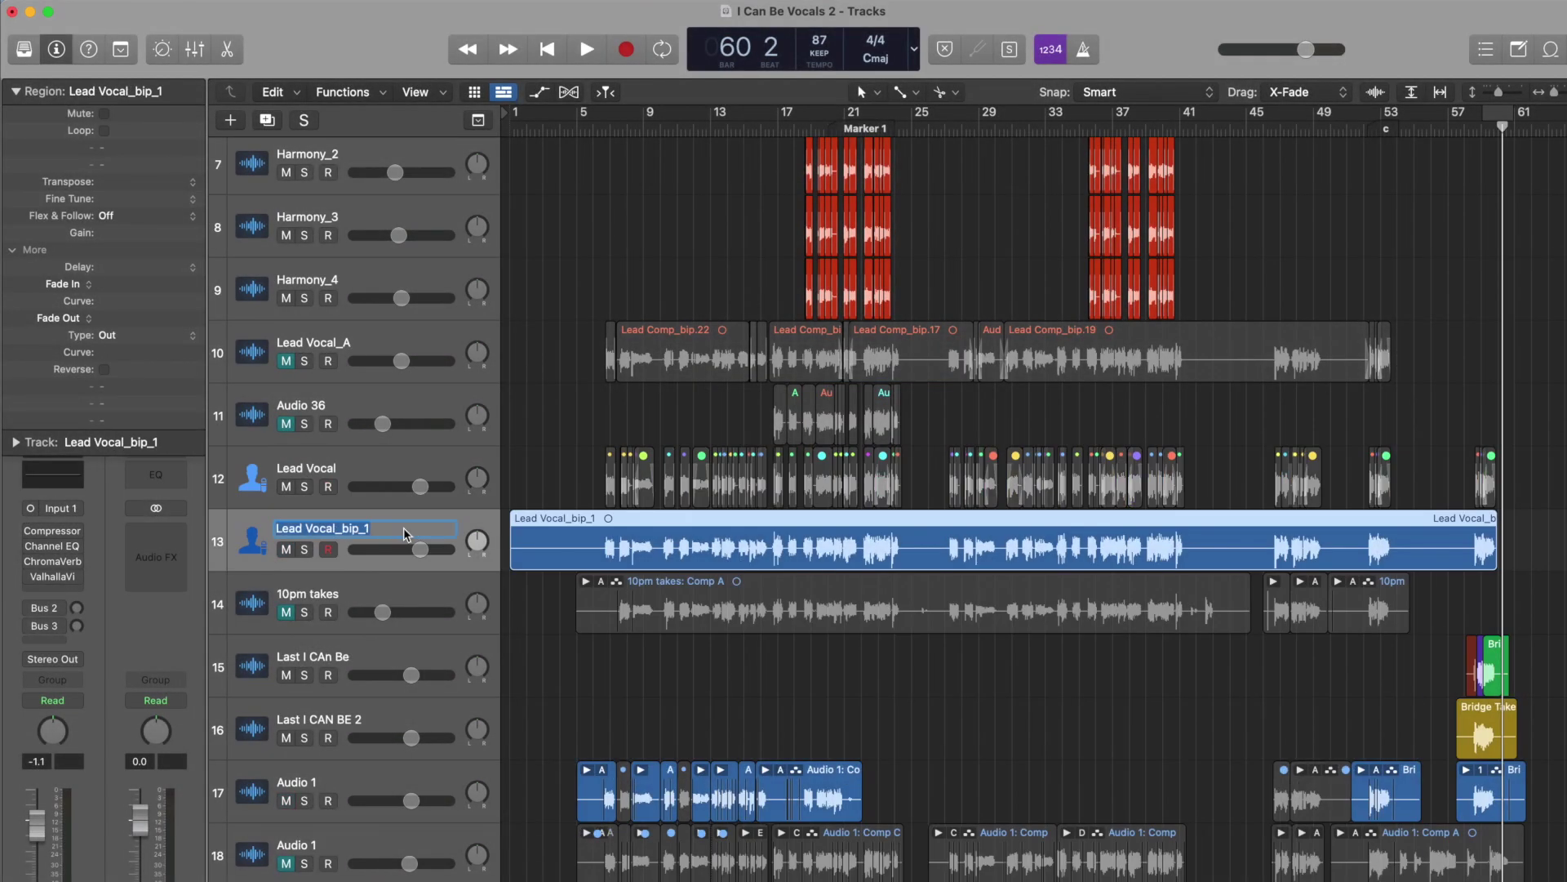
- Keep the name Lead Vocal_bip_1, solo it, set Flex Time to Monophonic, and open its editor
key(Return)
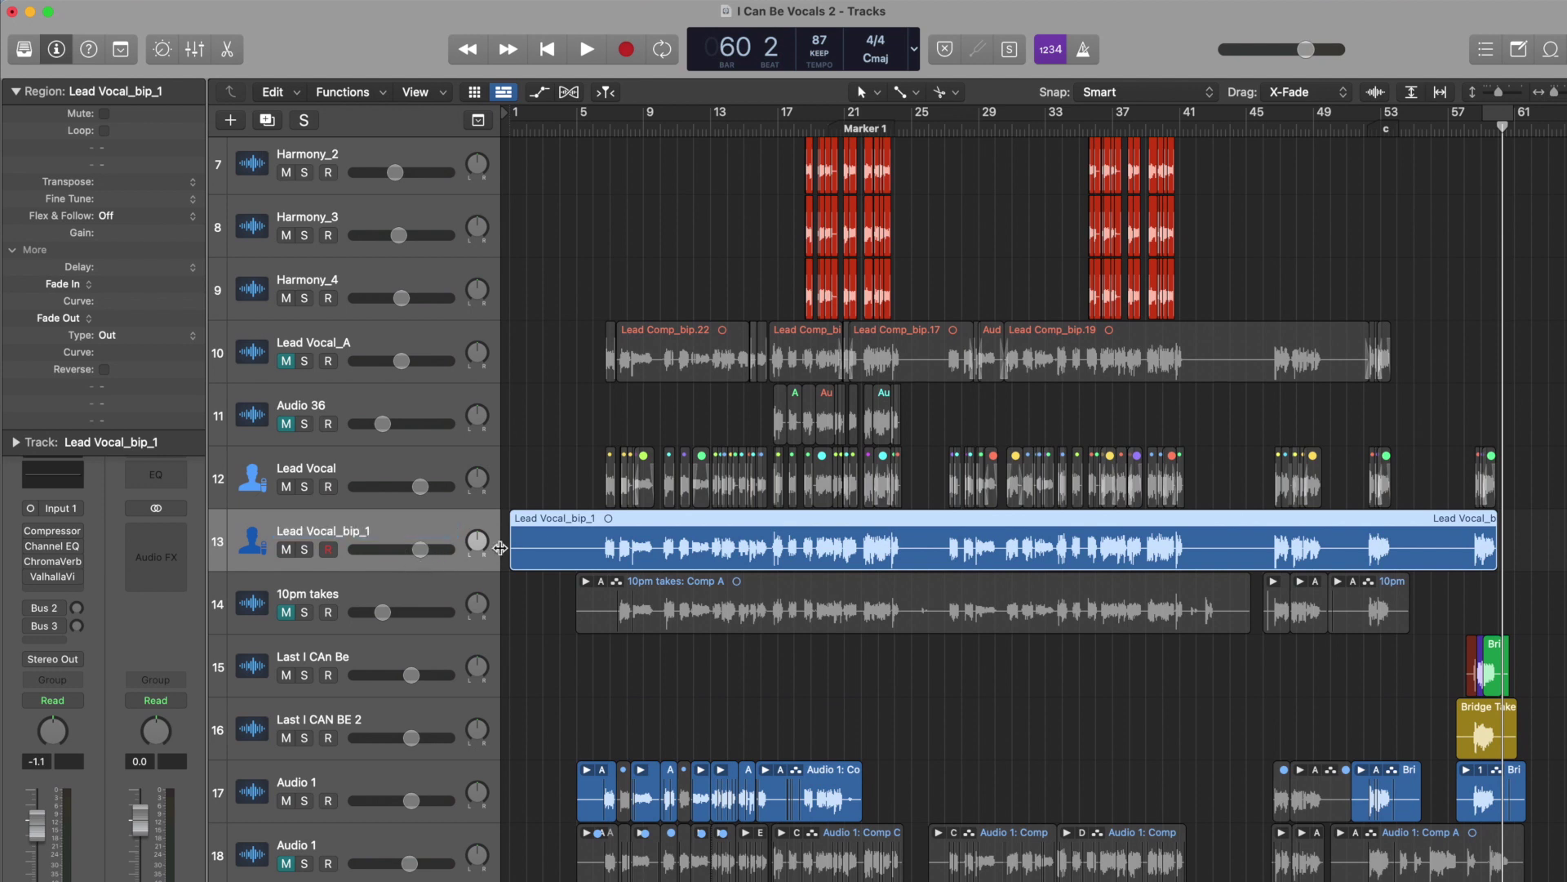
click(307, 550)
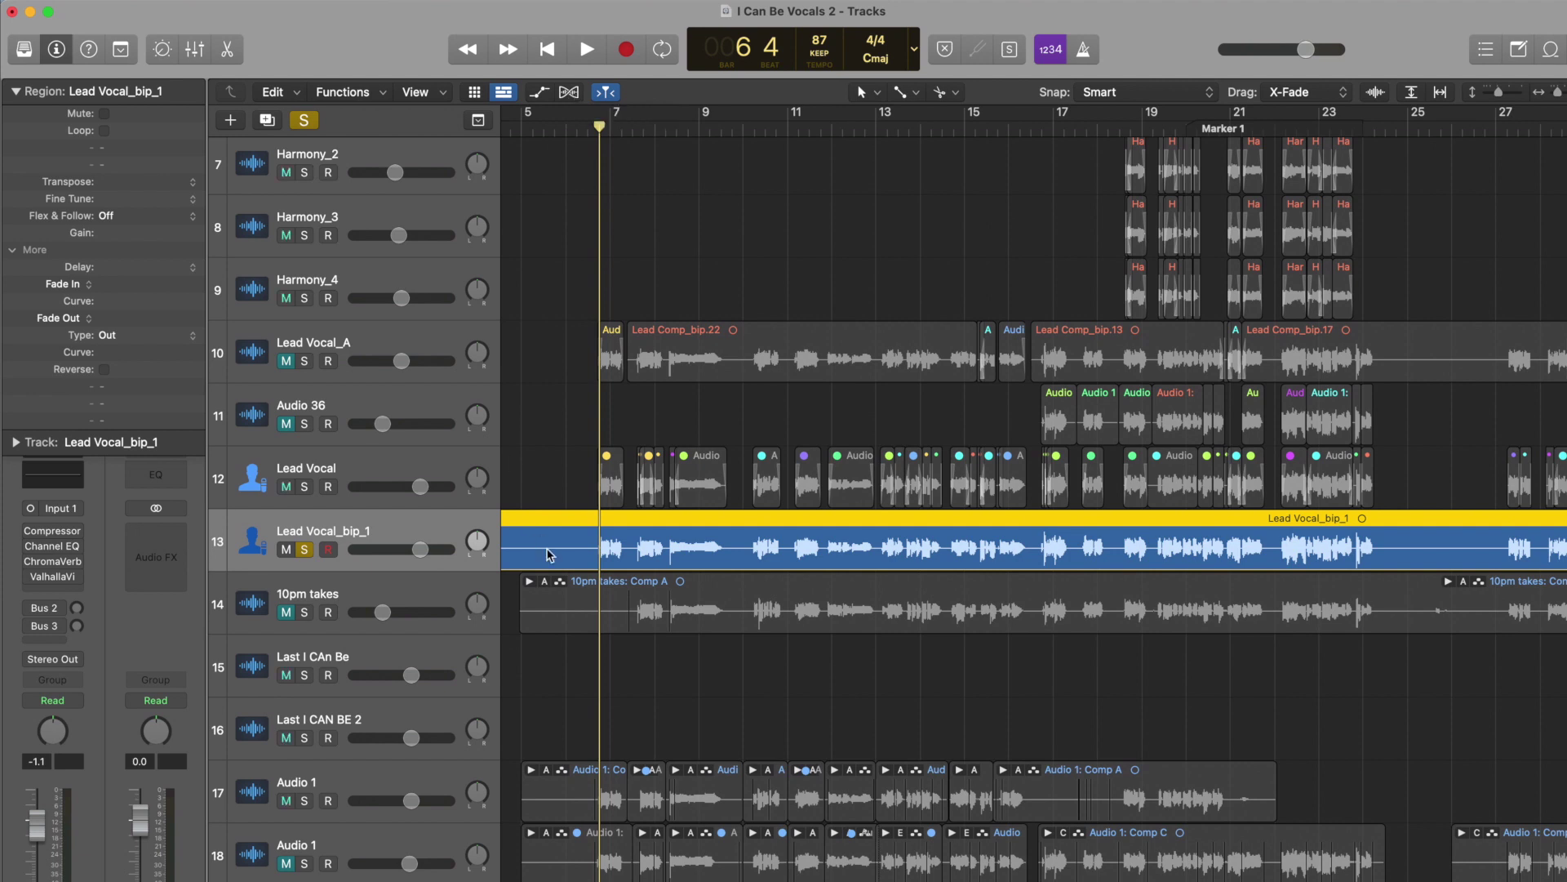
click(572, 93)
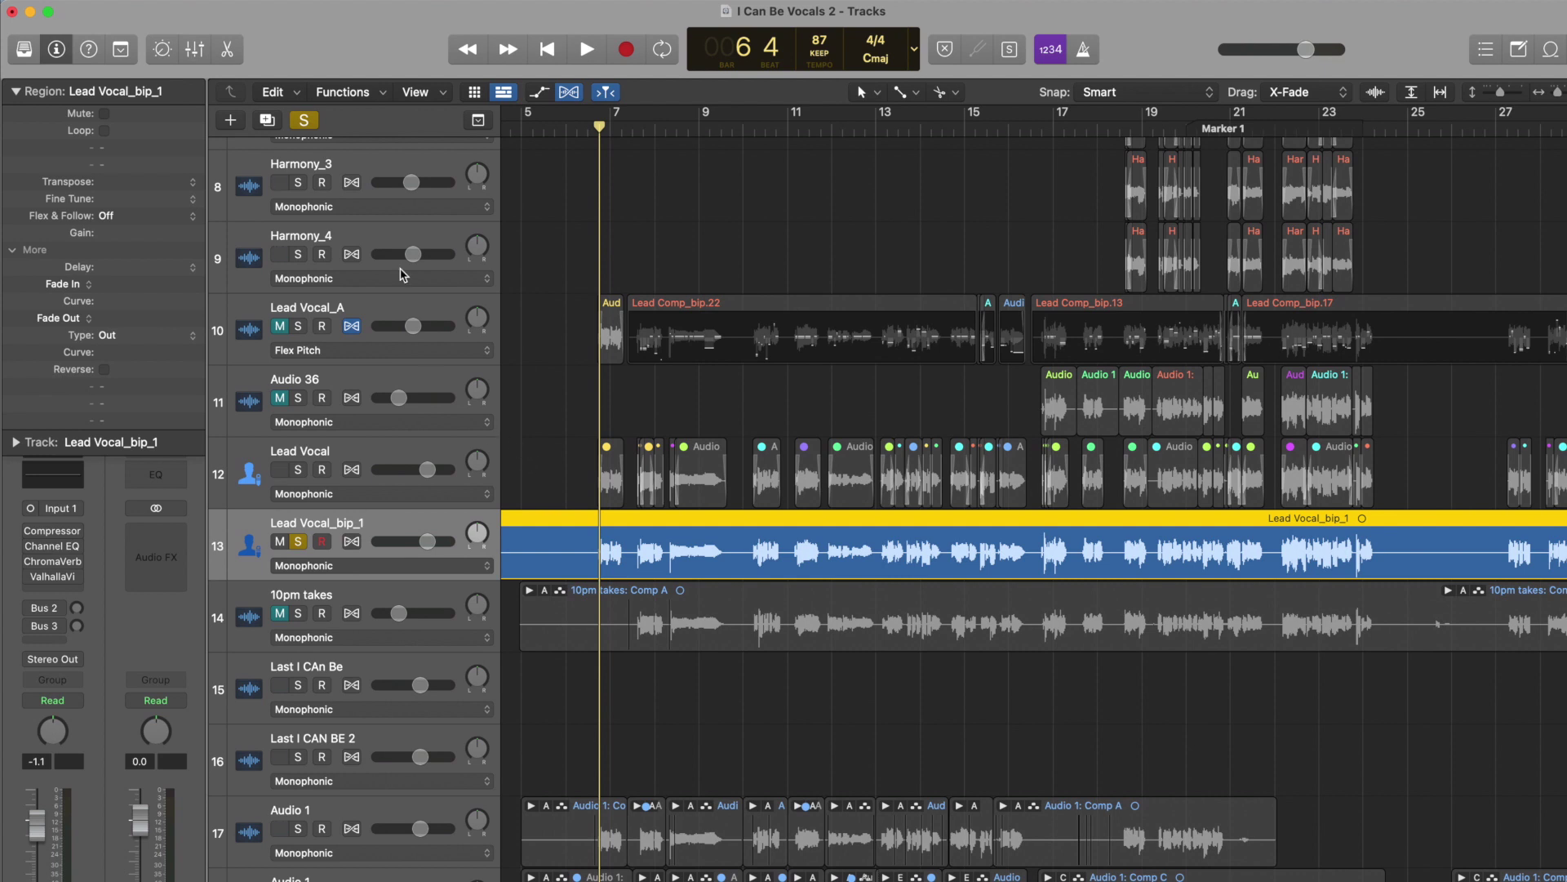
click(389, 567)
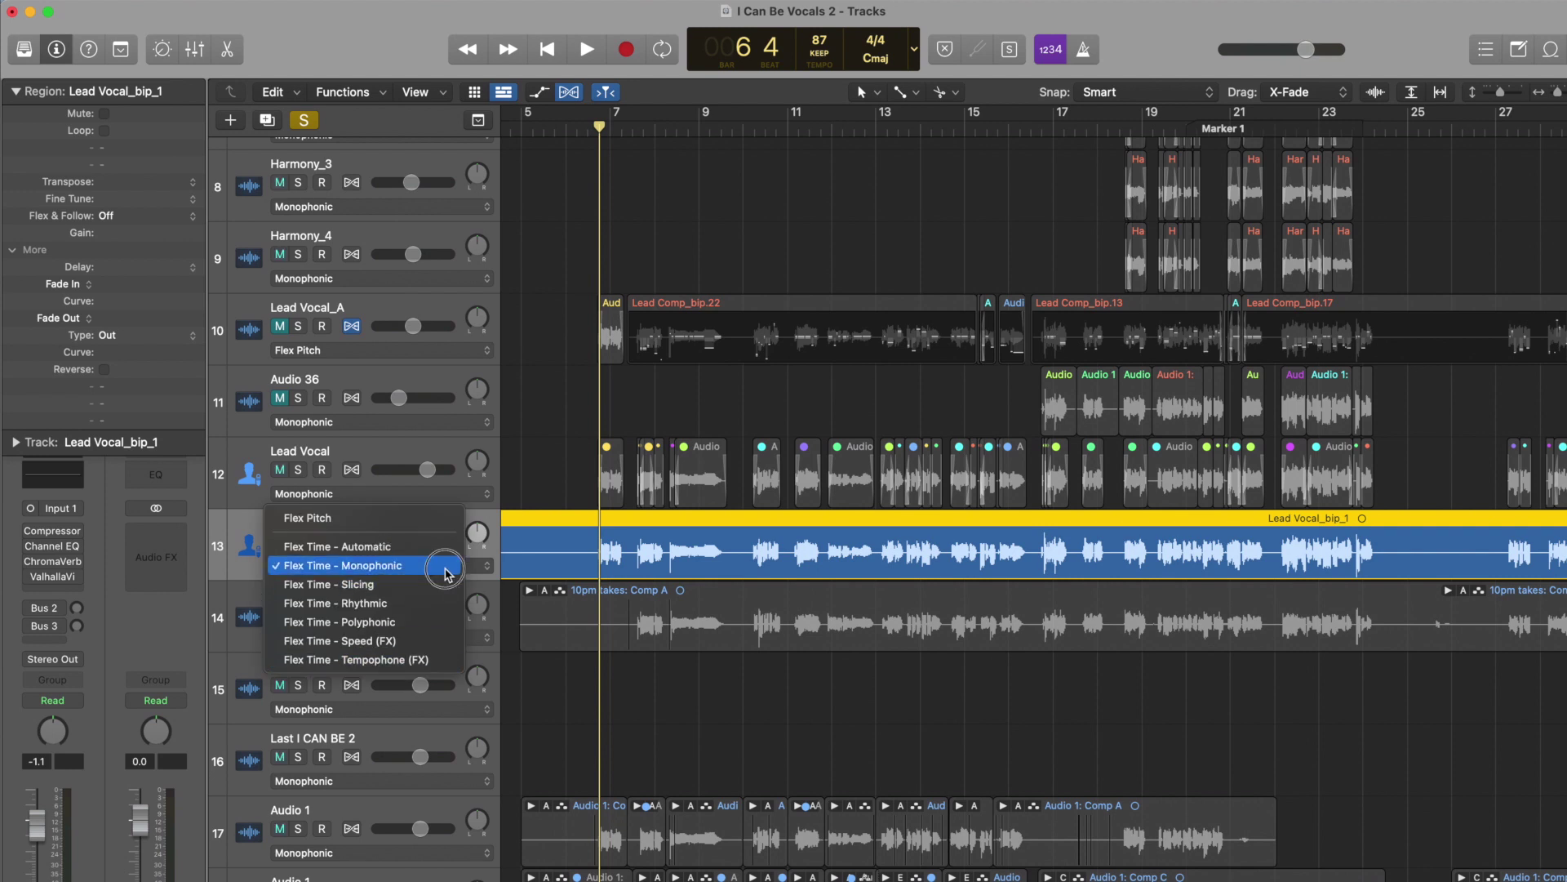
click(445, 568)
key(super+f)
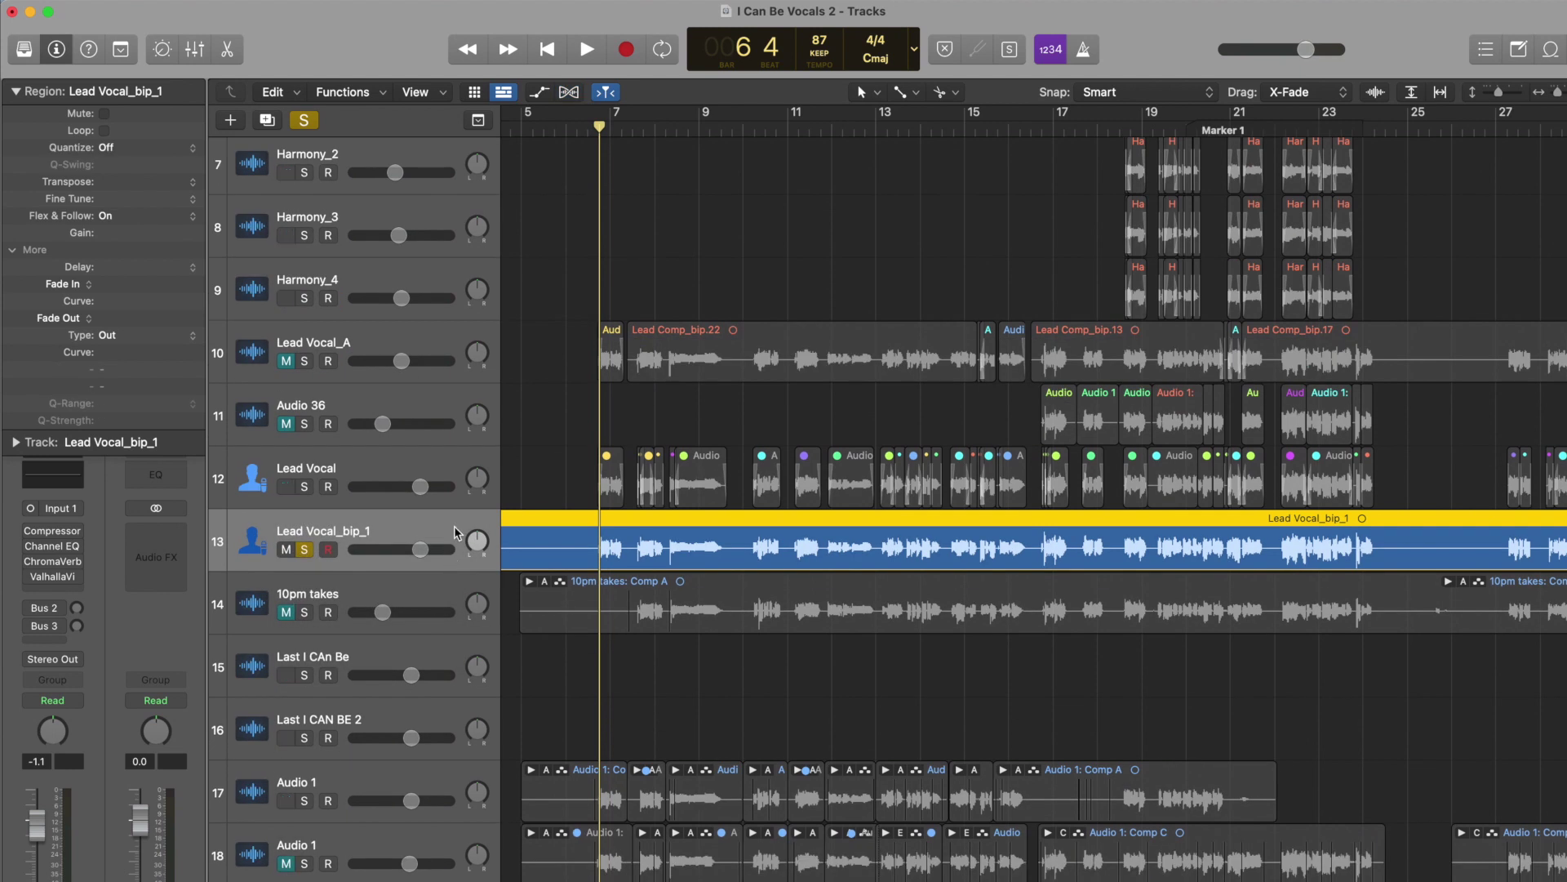
key(e)
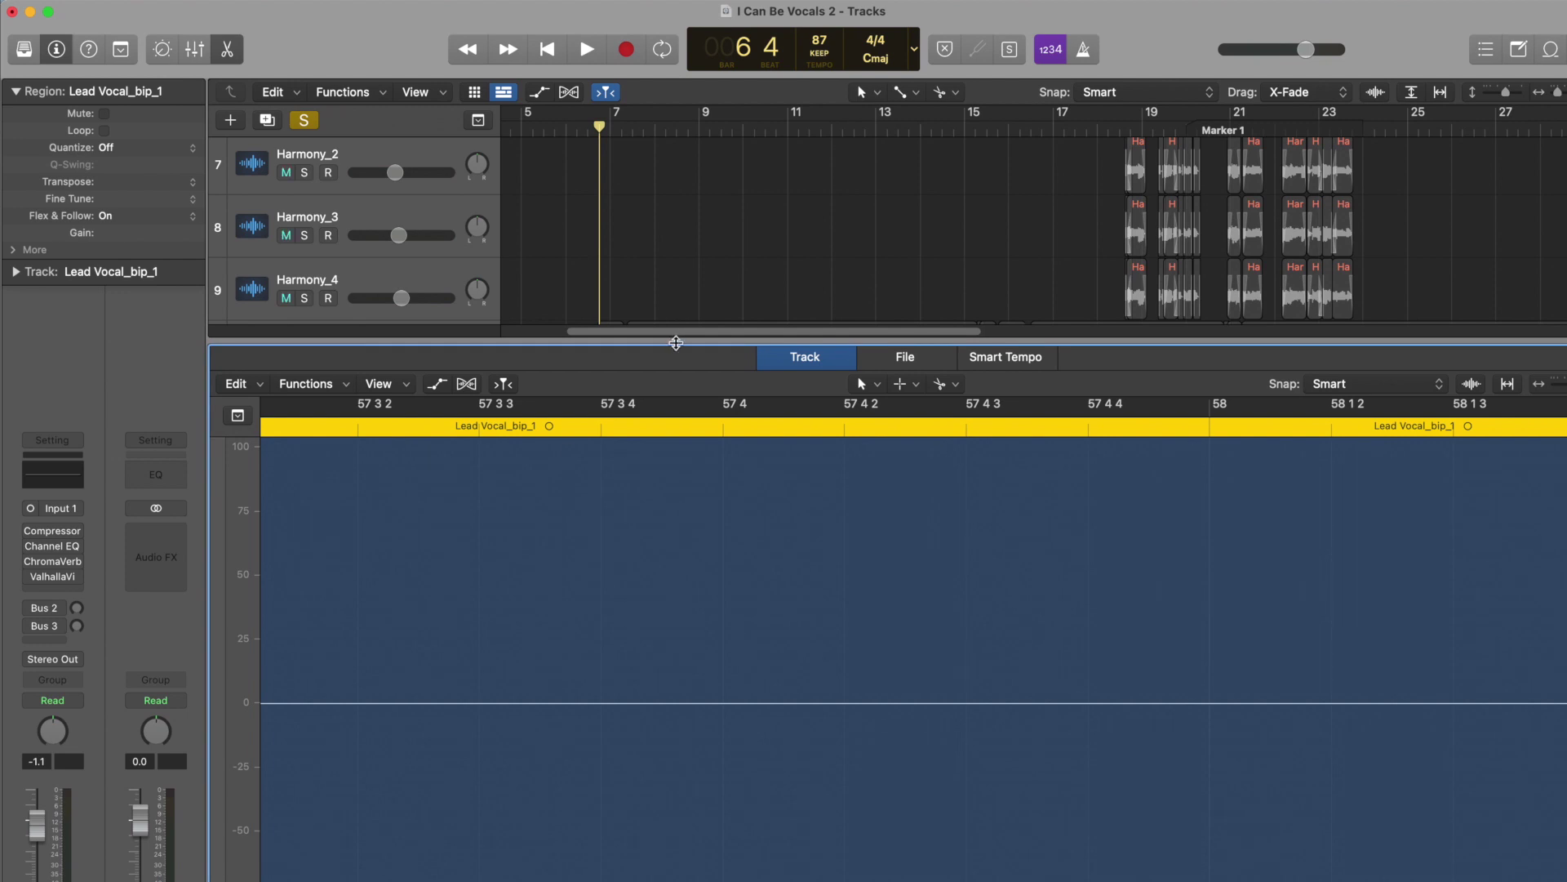
- Fit the region in the editor and switch its flex mode to Flex Pitch
key(z)
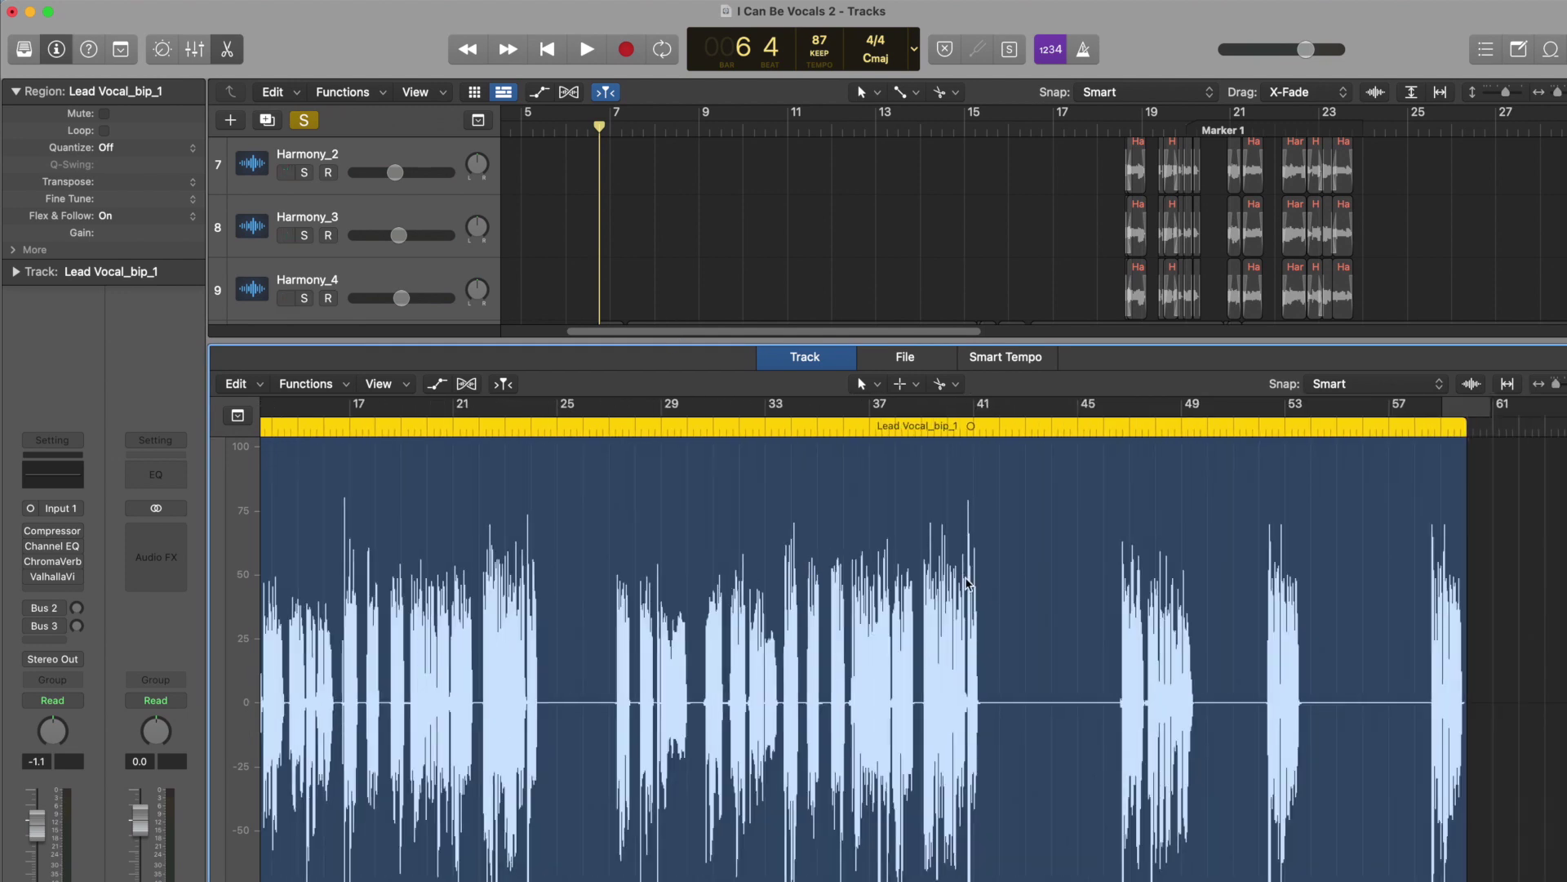
scroll(968, 583, left, 5)
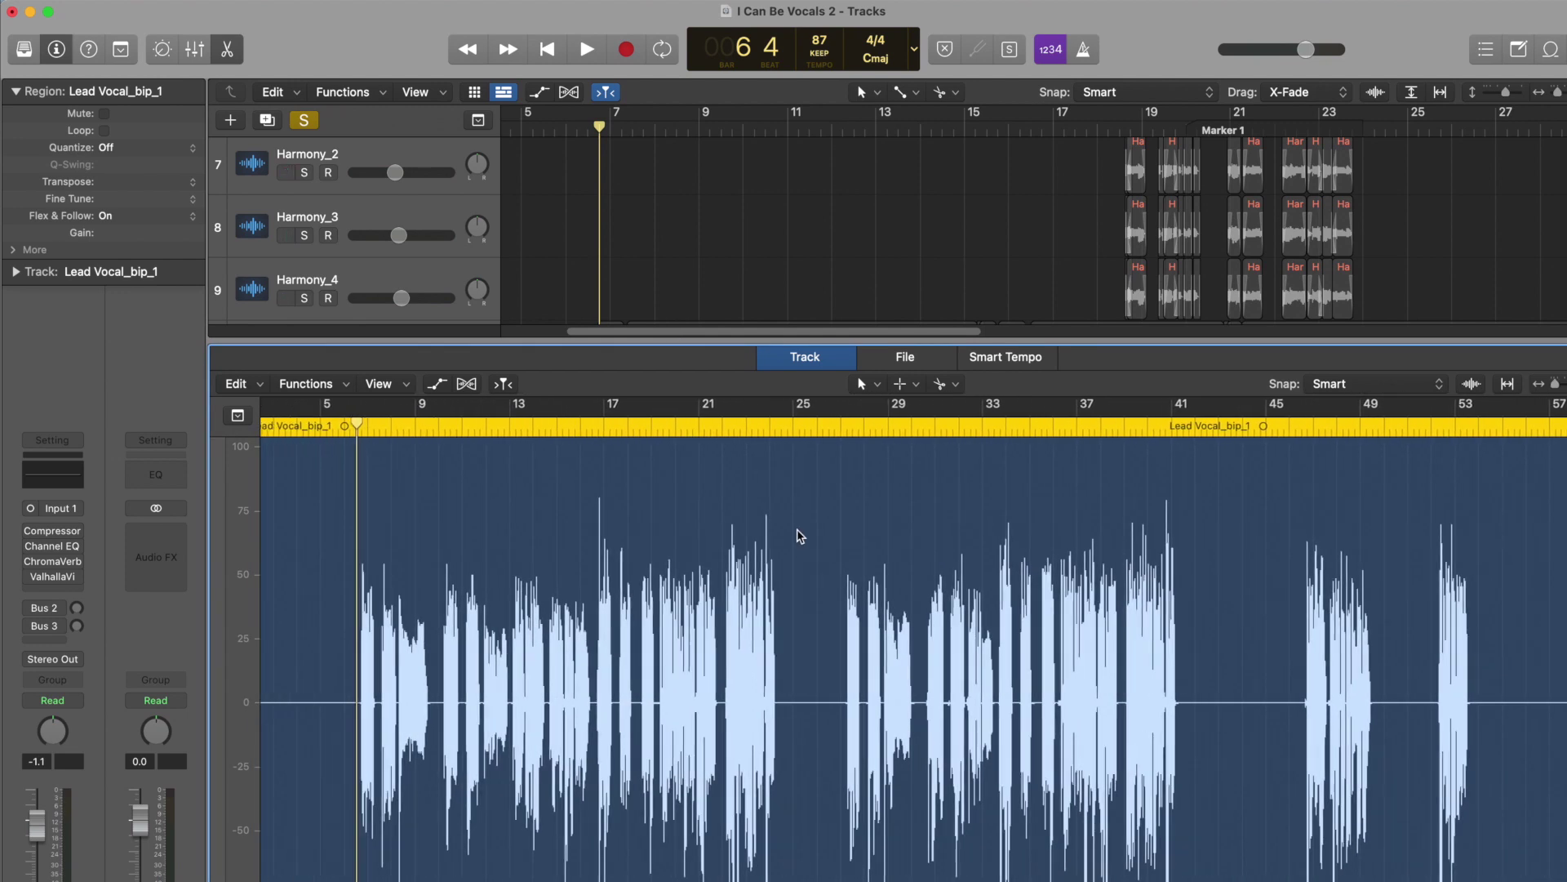
scroll(800, 535, left, 3)
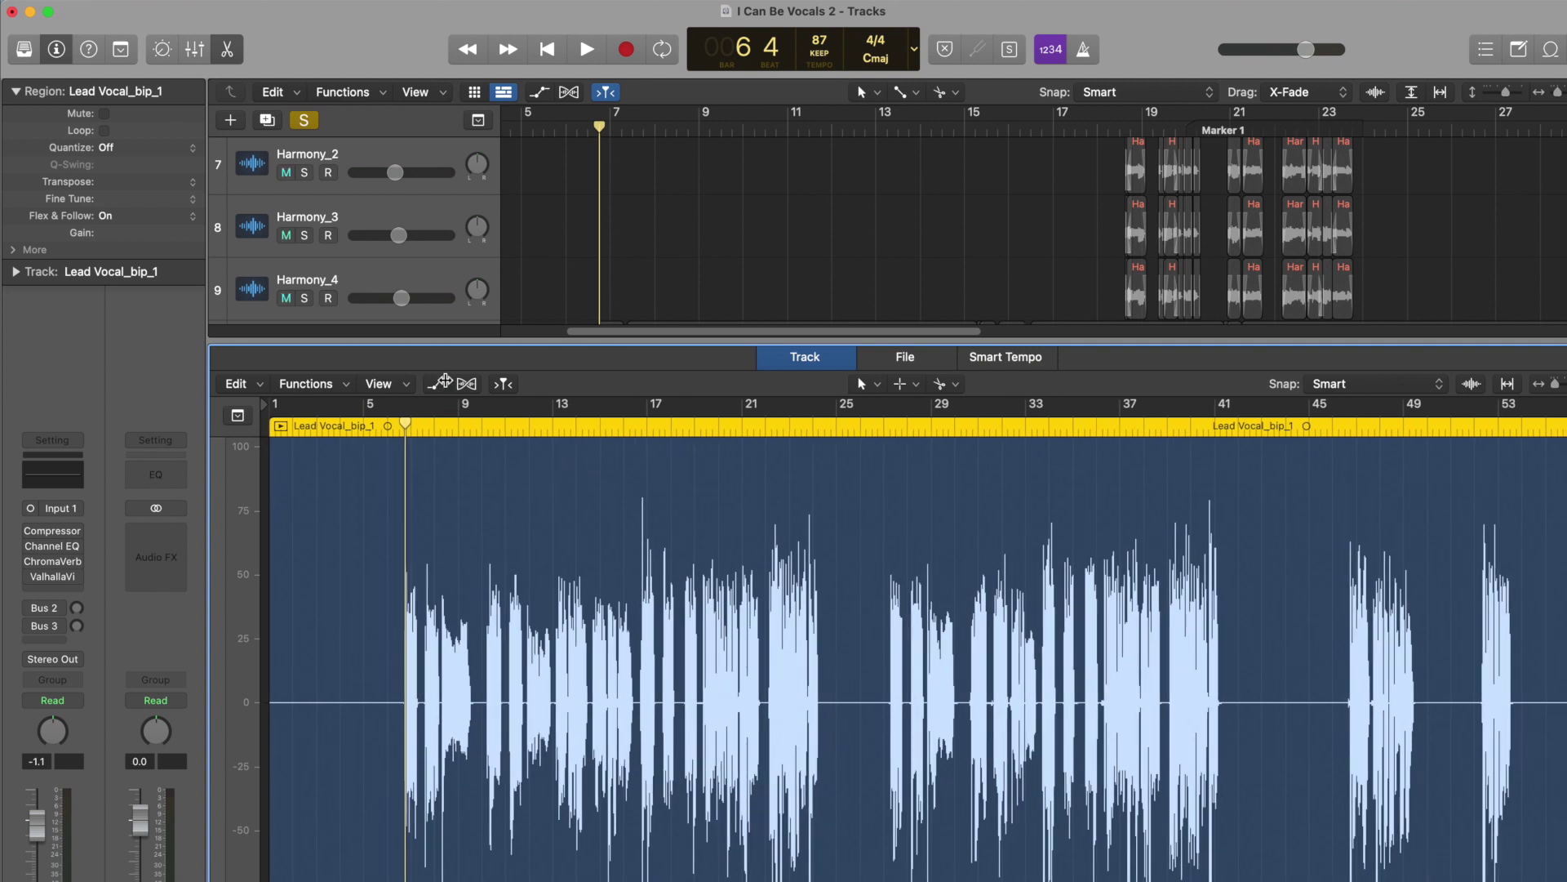
click(464, 384)
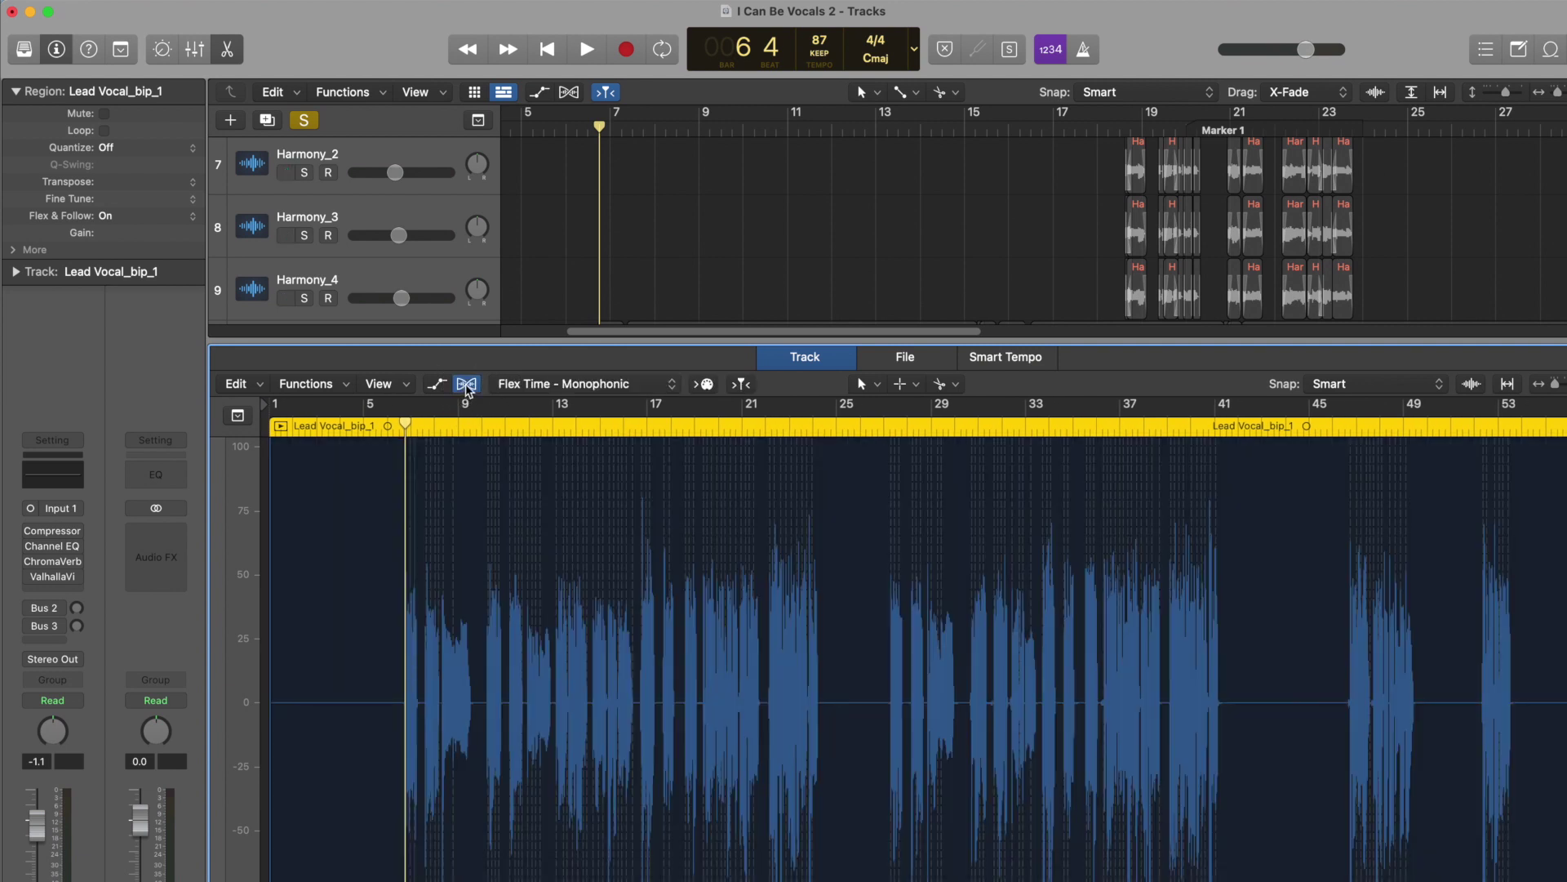
click(566, 387)
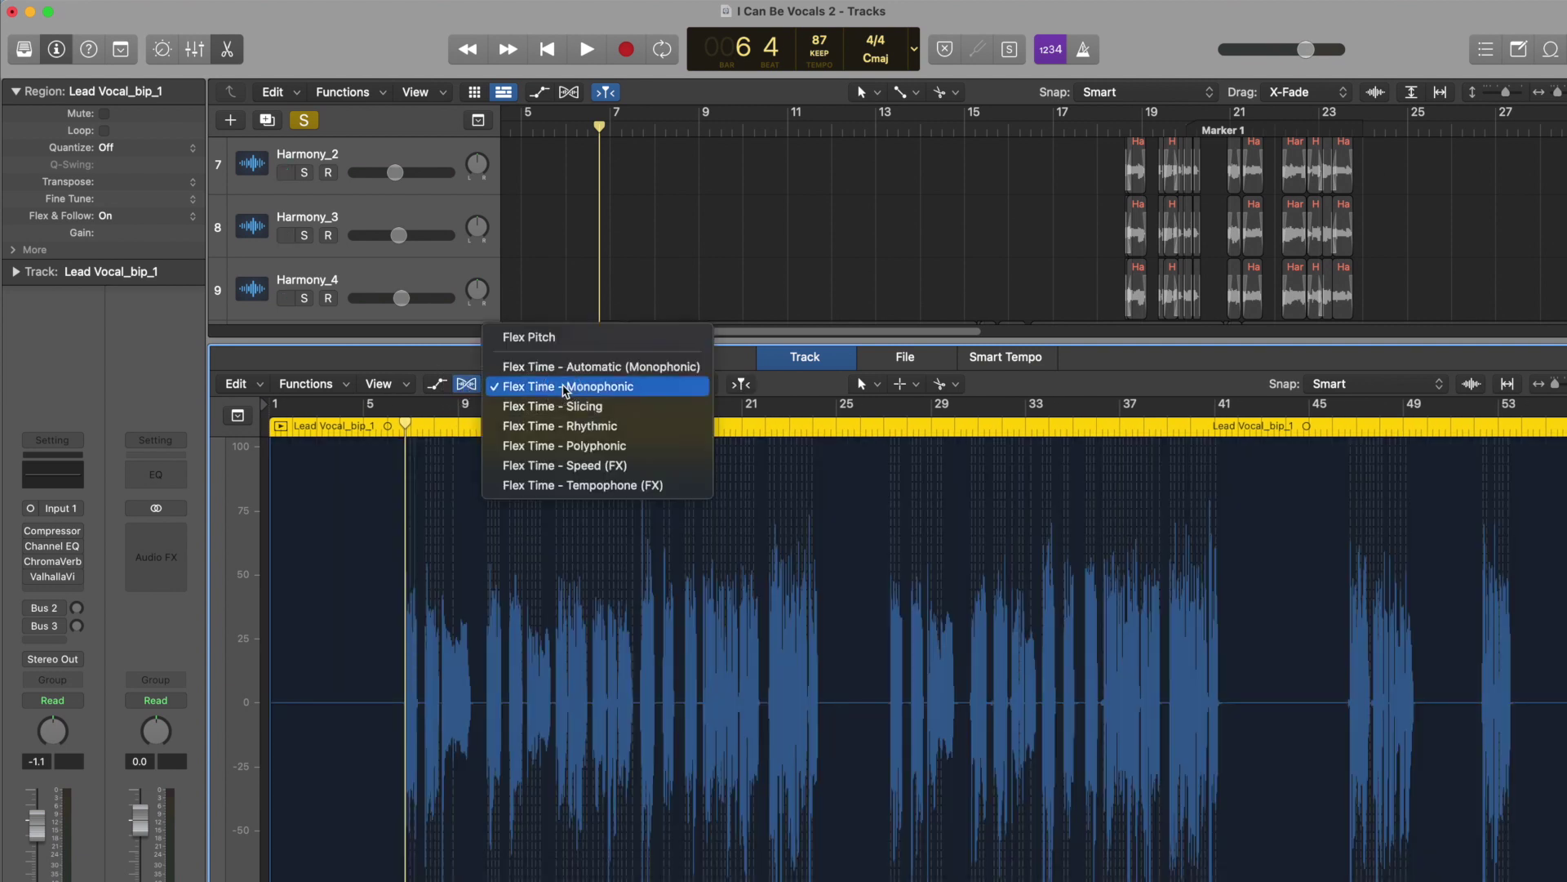
click(529, 337)
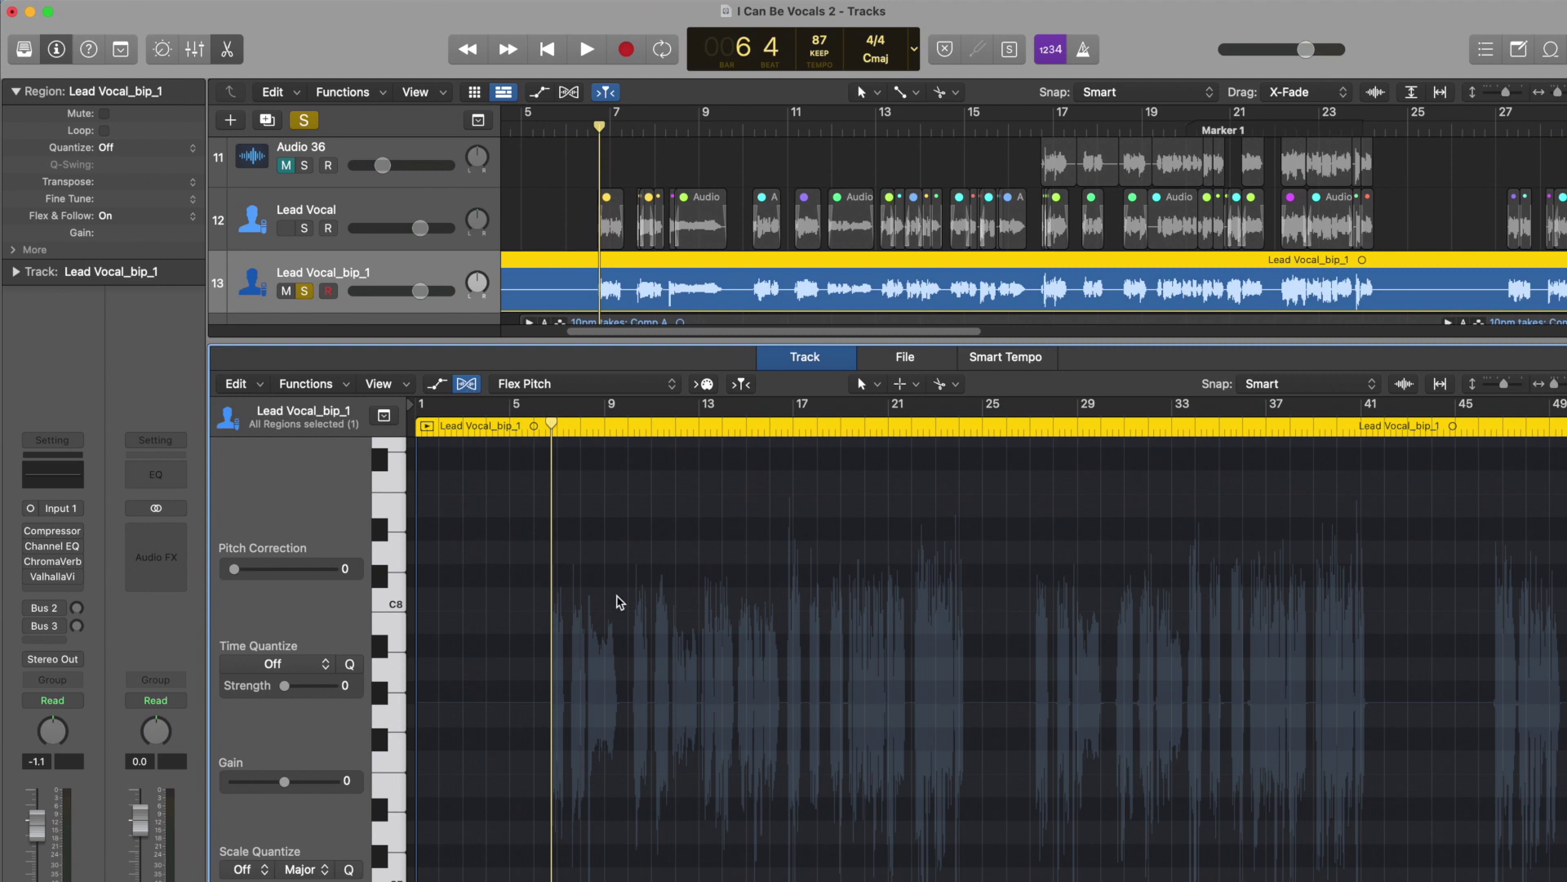
- Toggle the editor's Flex Pitch note view off and back on
scroll(614, 648, up, 10)
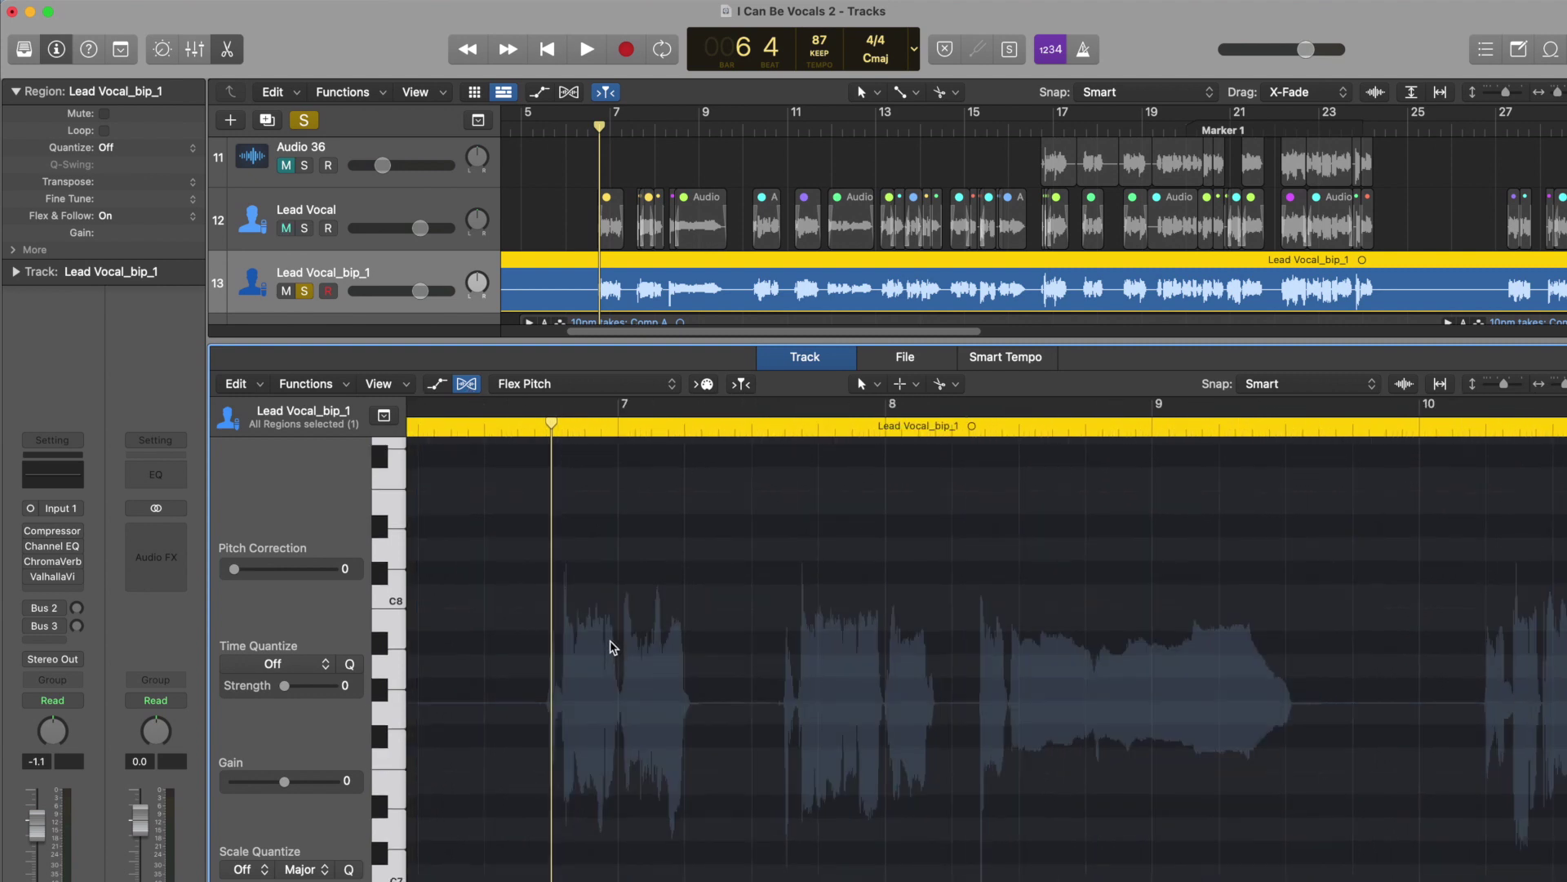
scroll(620, 669, down, 5)
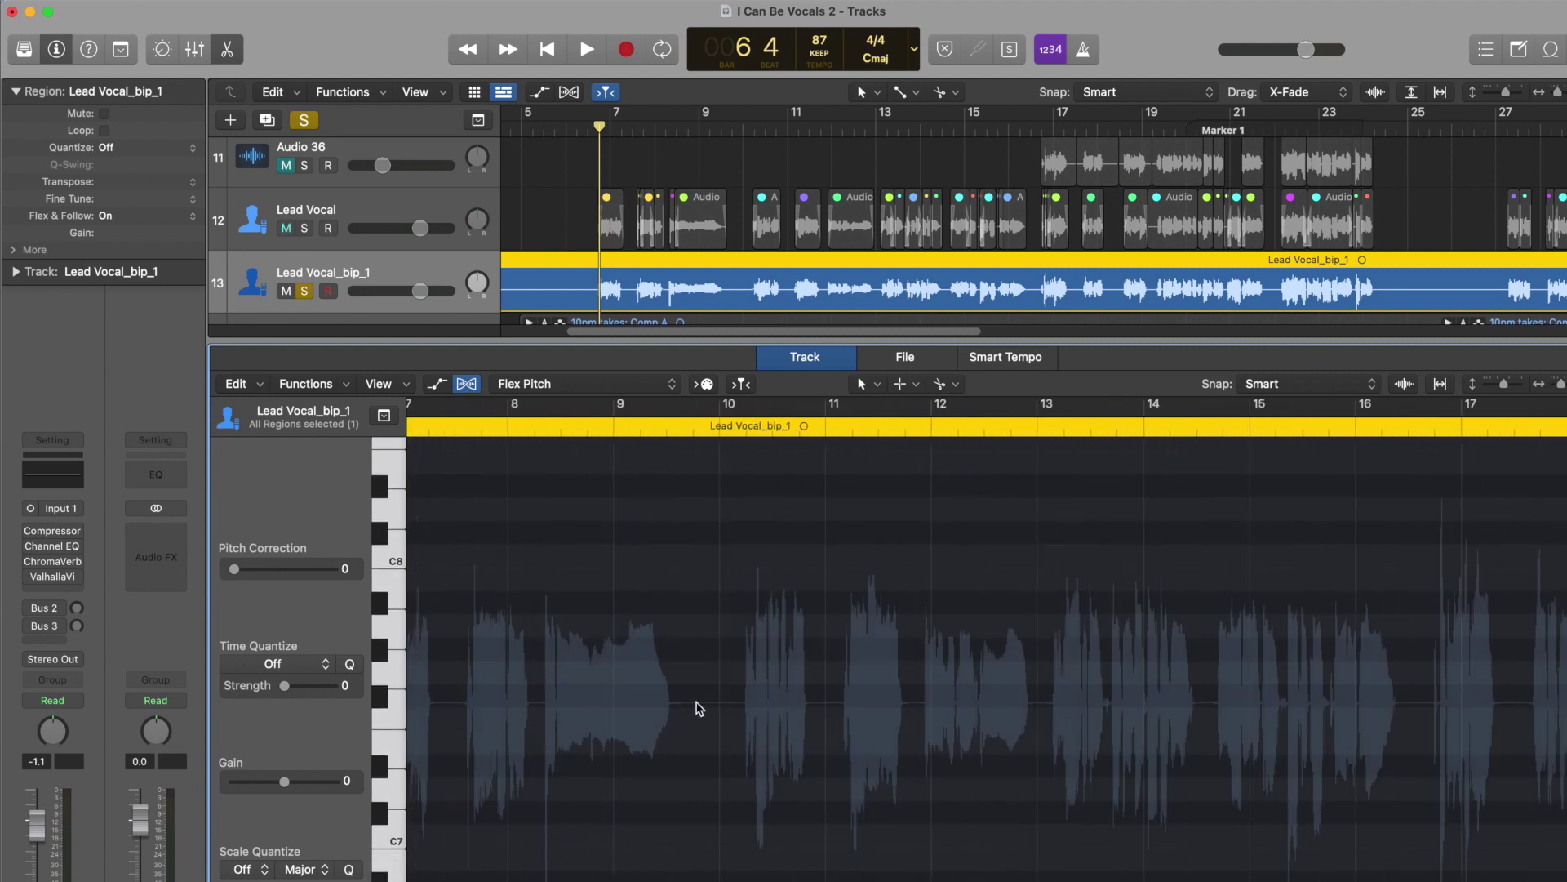
click(467, 384)
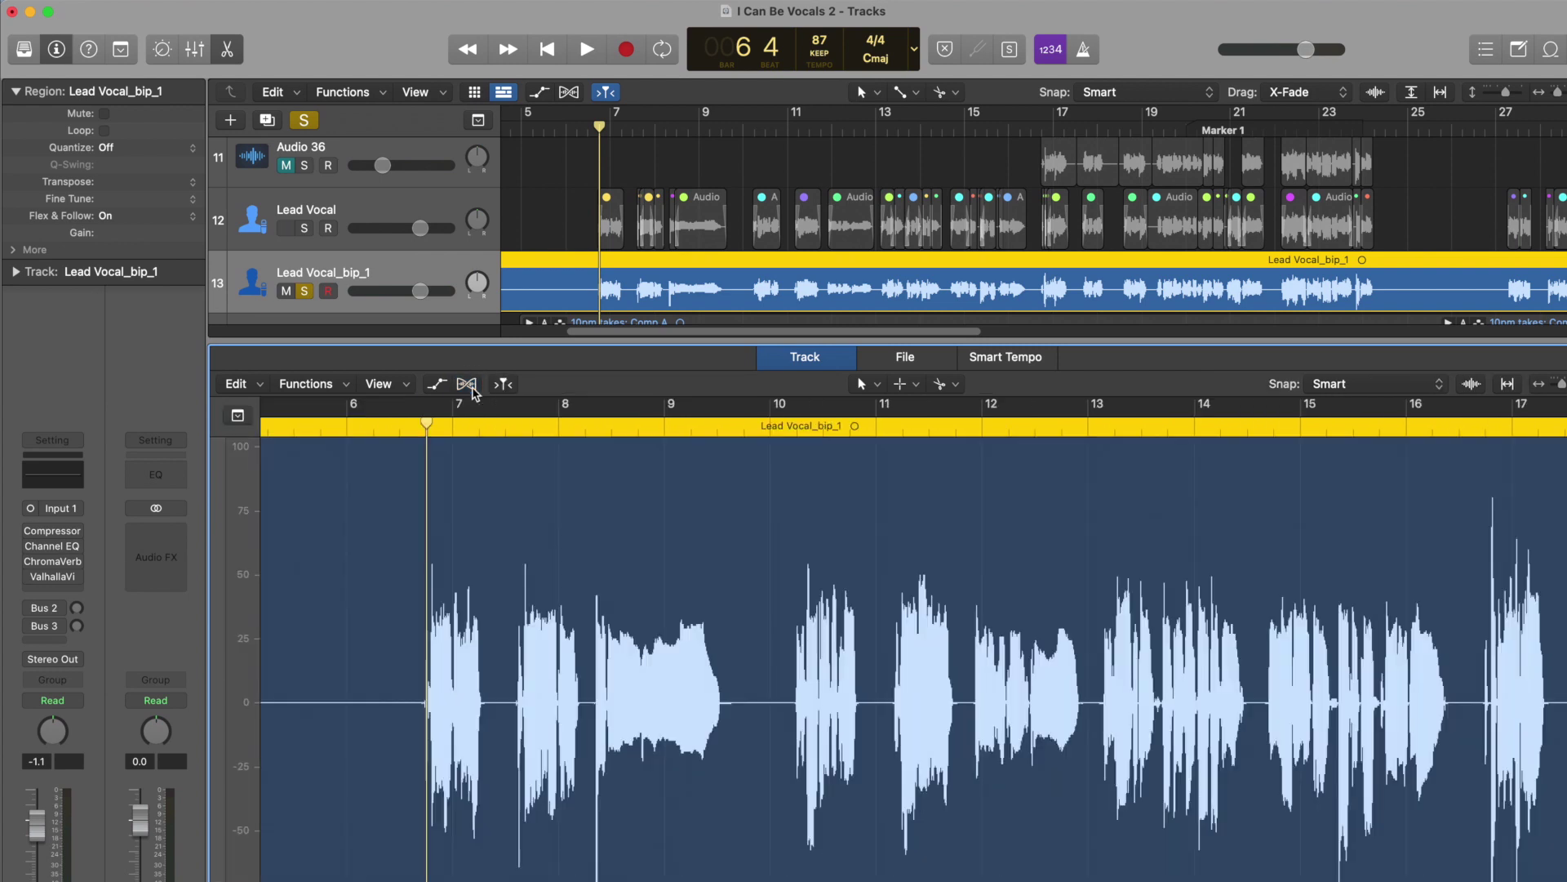
click(473, 392)
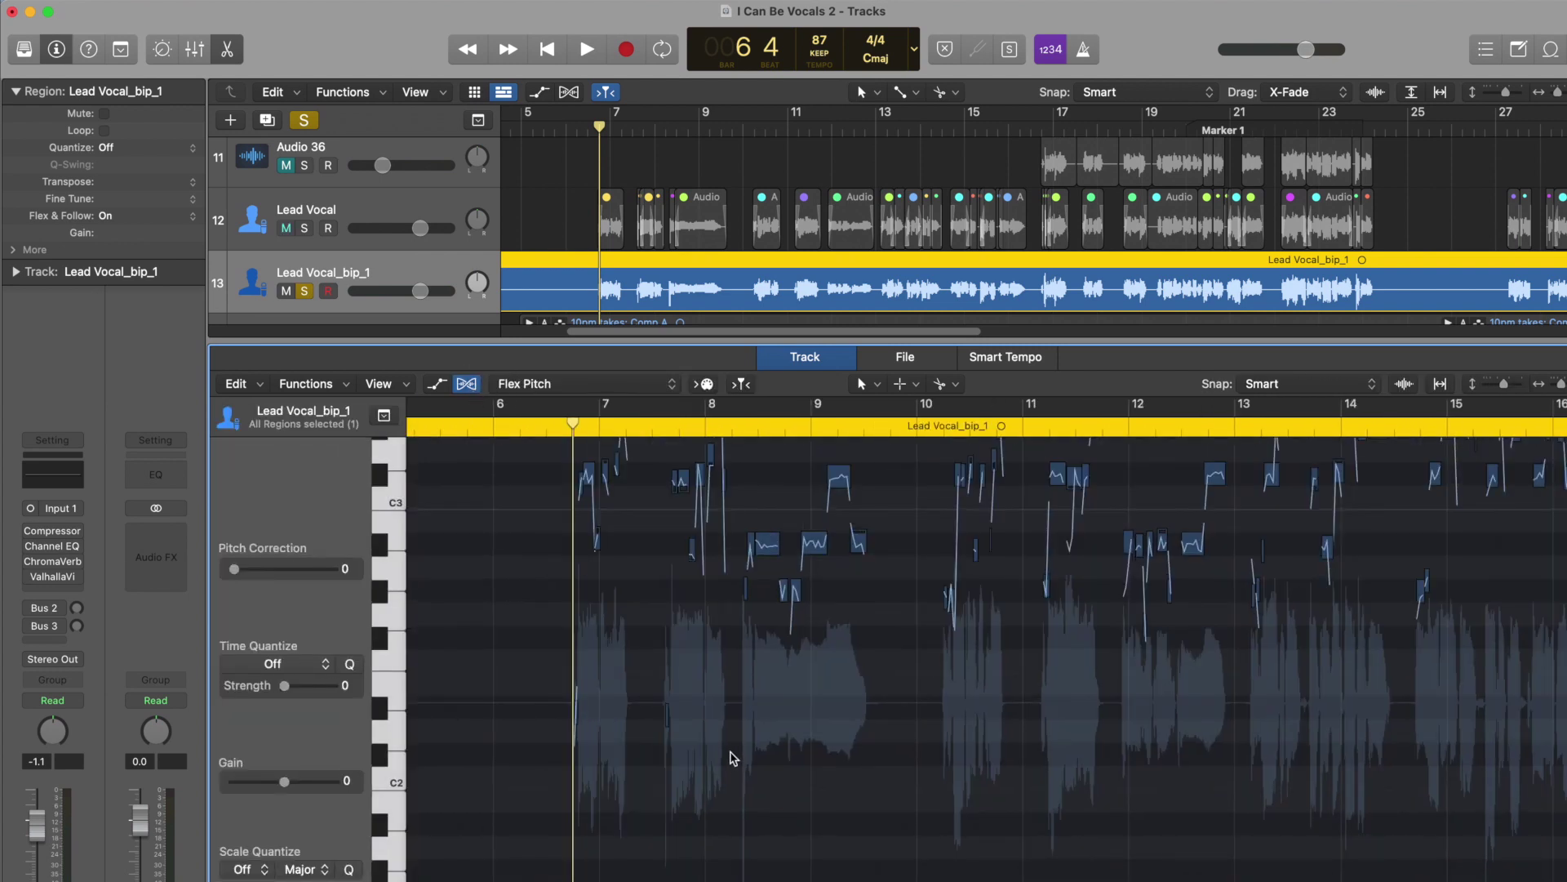
- Reselect the Lead Vocal_bip_1 region and zoom into its opening-phrase Flex Pitch notes
scroll(723, 743, up, 5)
scroll(710, 660, up, 5)
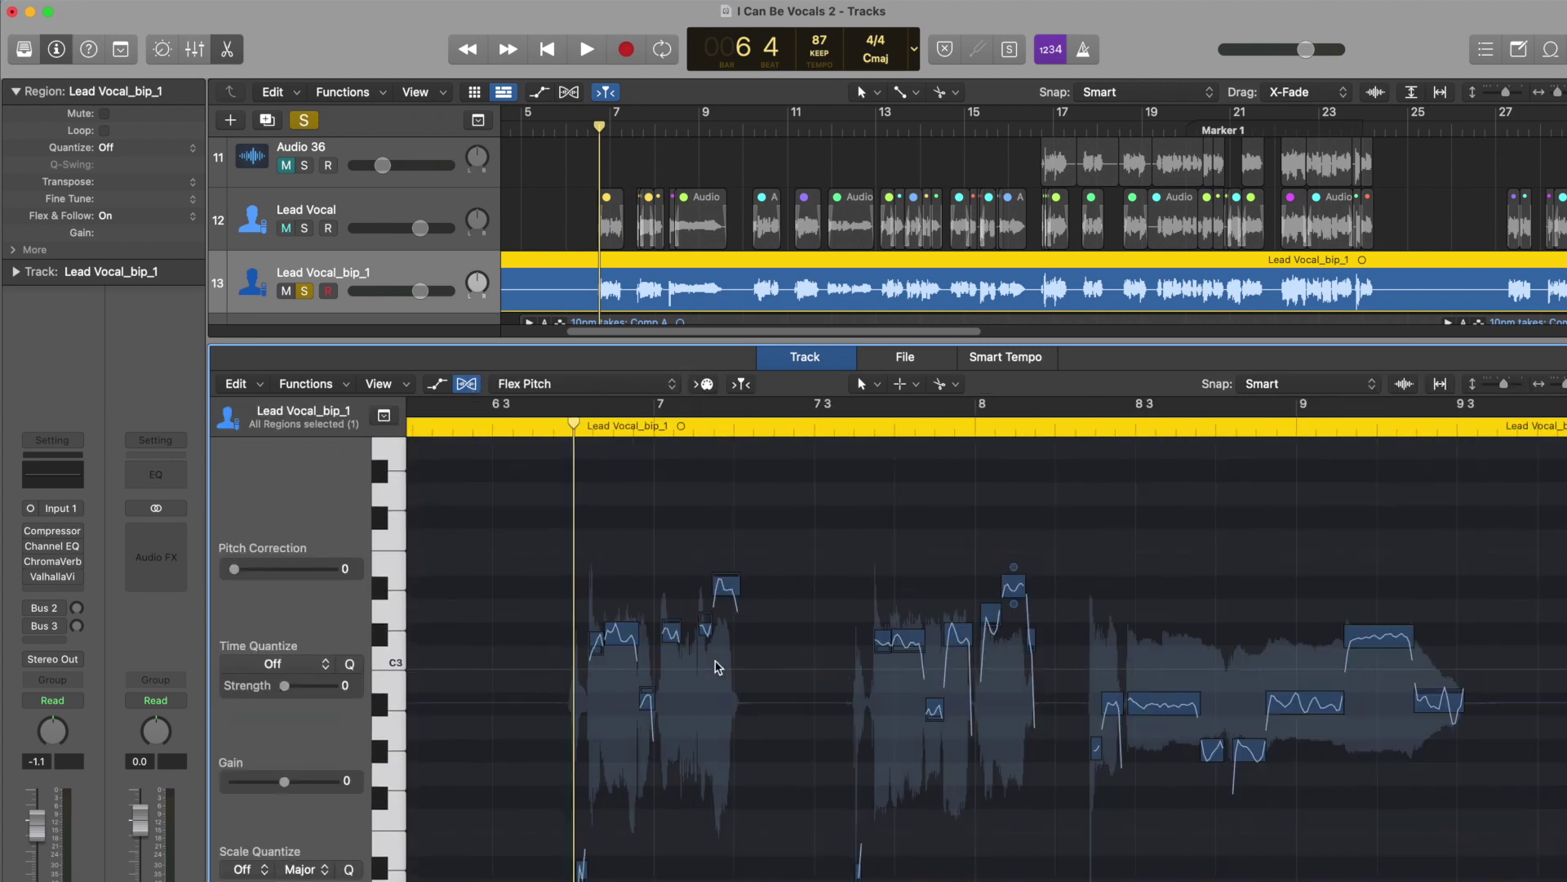
scroll(712, 659, up, 3)
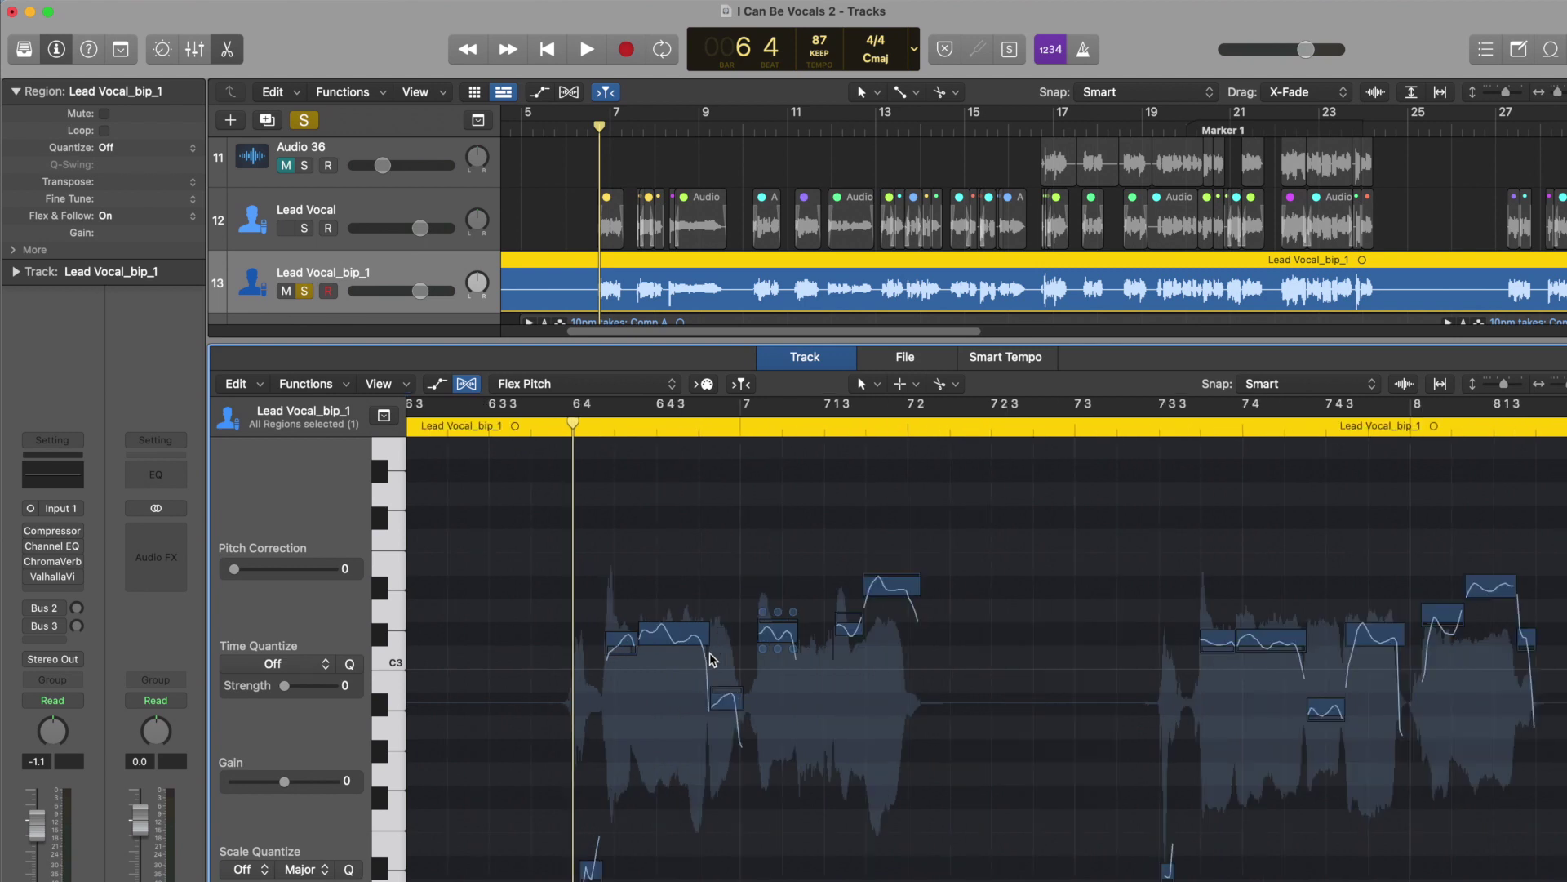
scroll(713, 654, left, 3)
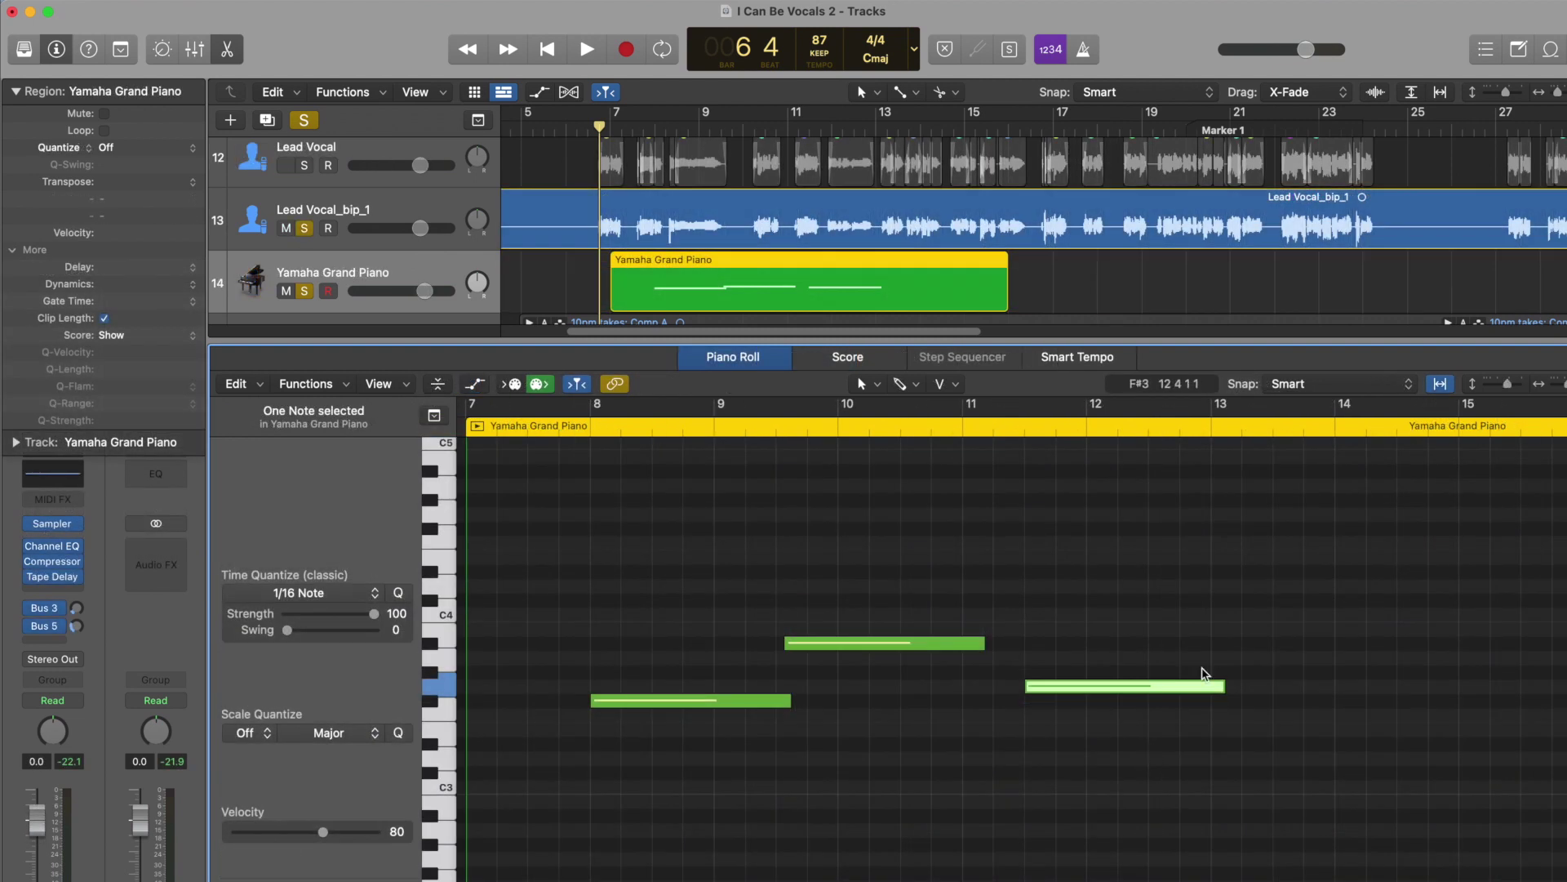
key(e)
key(Up)
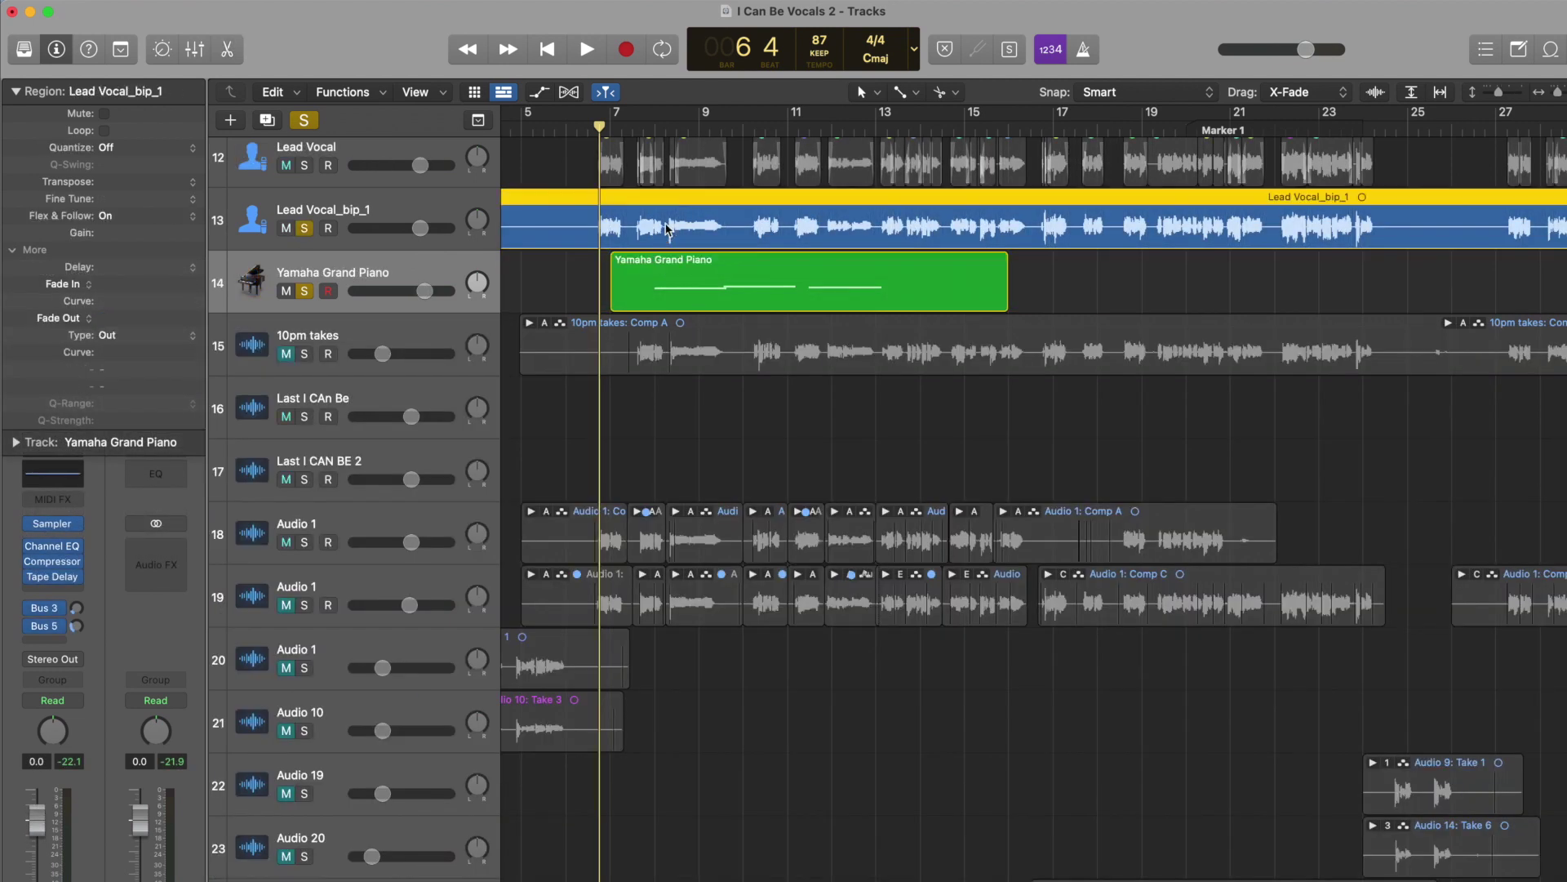
key(e)
scroll(775, 637, up, 4)
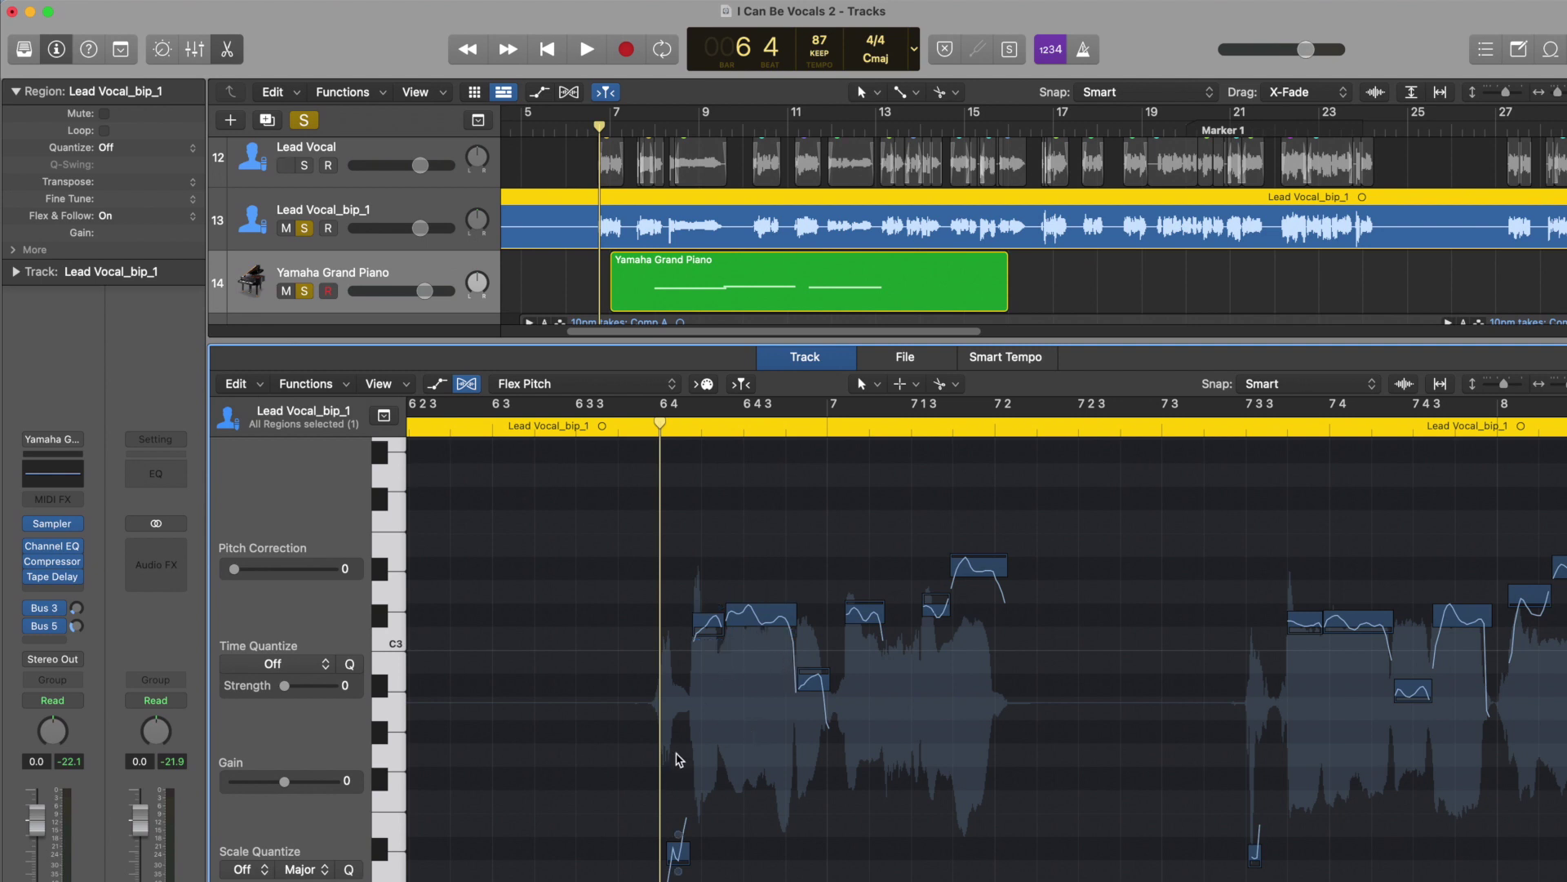
scroll(693, 615, up, 5)
scroll(693, 615, right, 3)
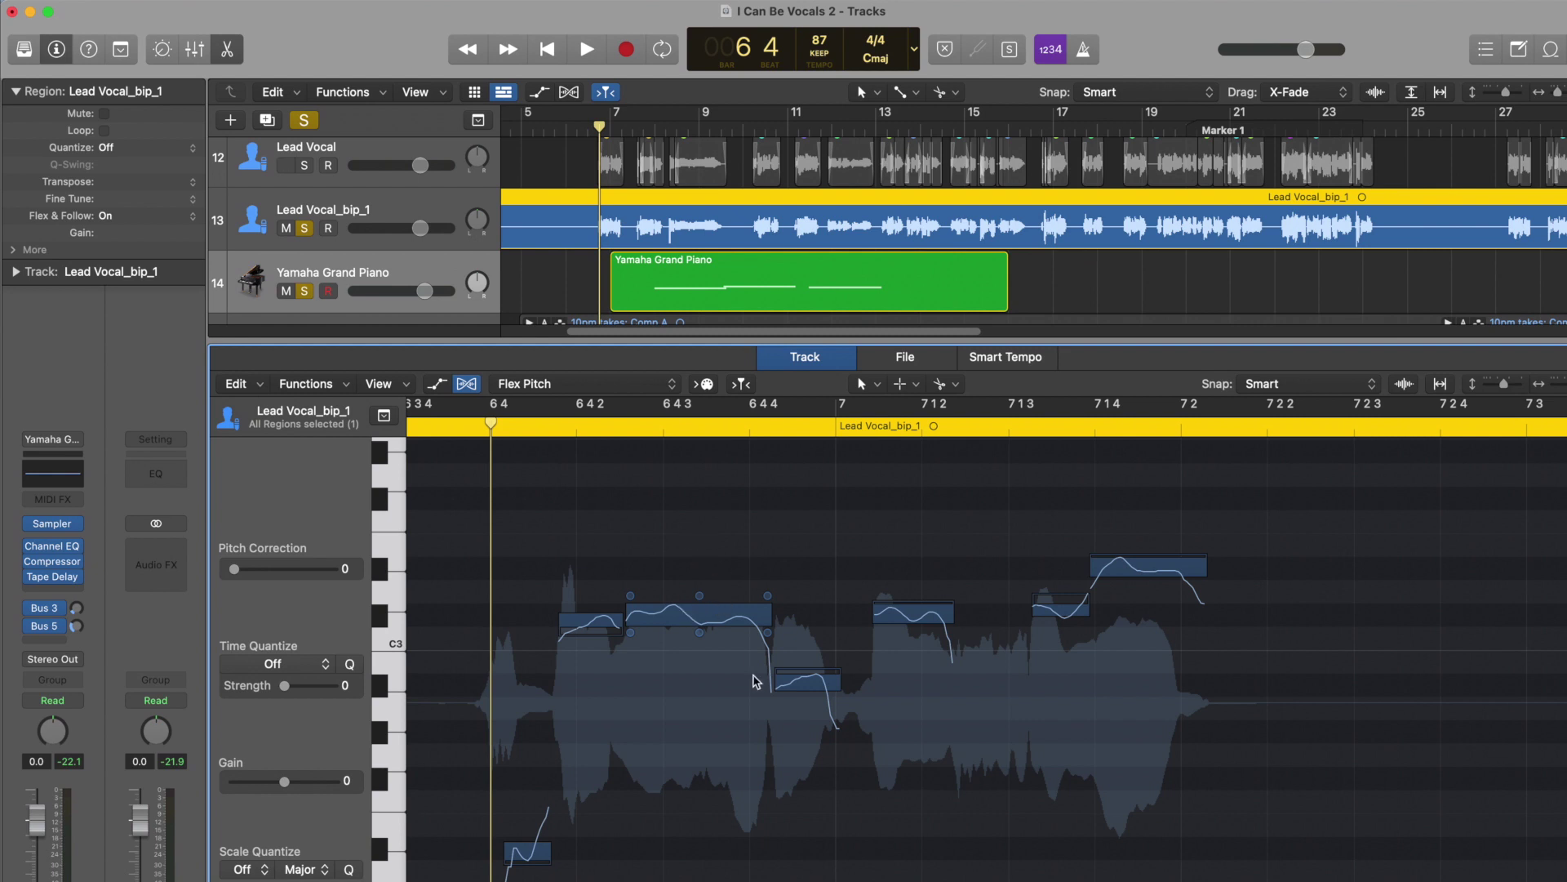
click(809, 678)
mouse_move(906, 612)
mouse_move(1069, 604)
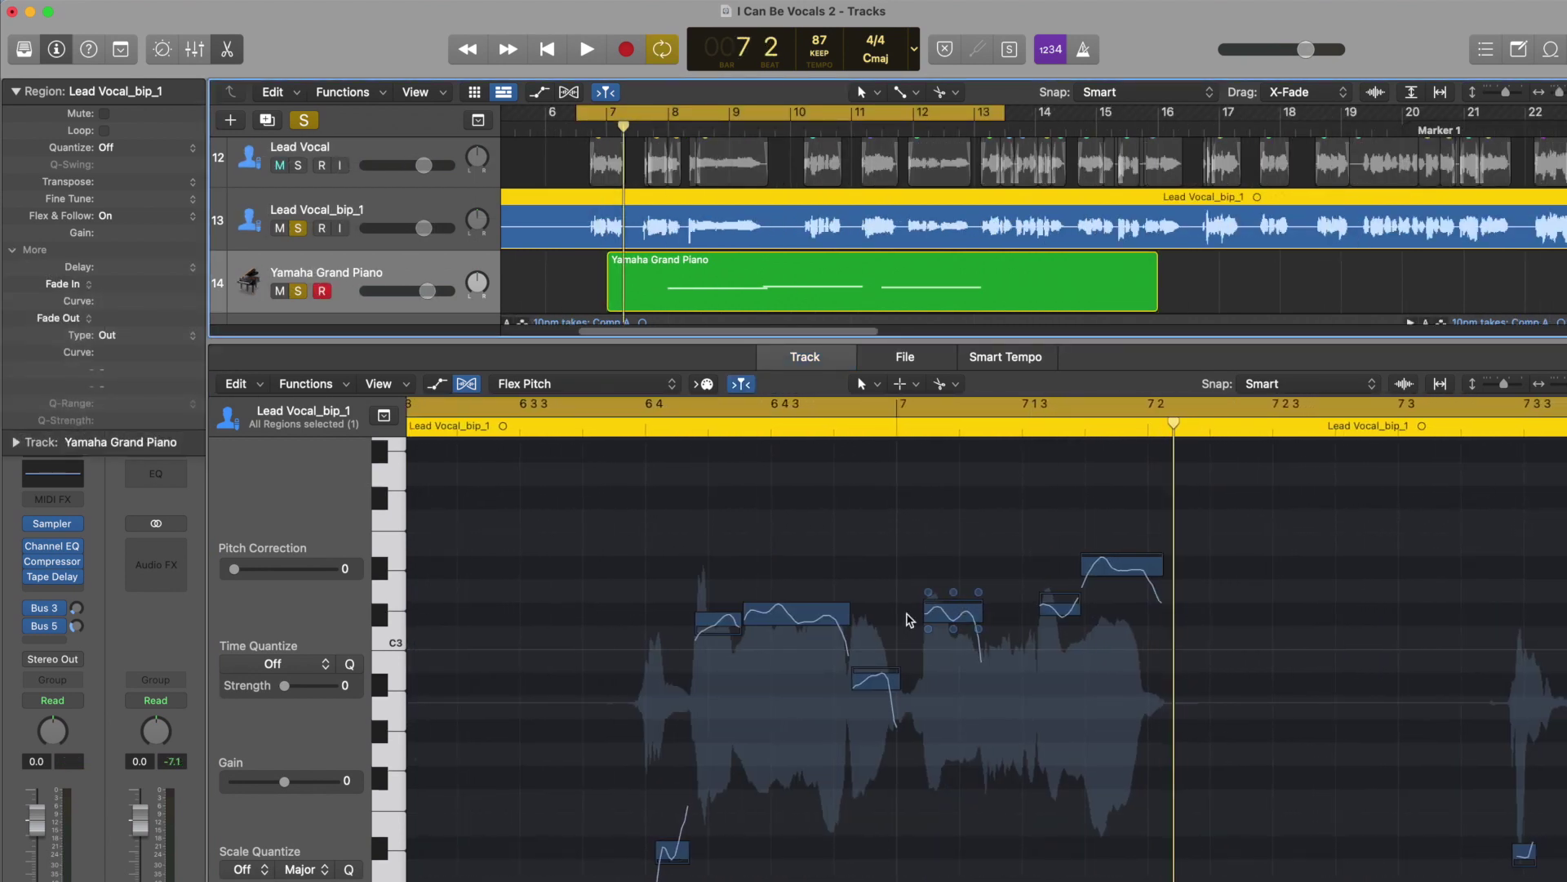
mouse_move(754, 600)
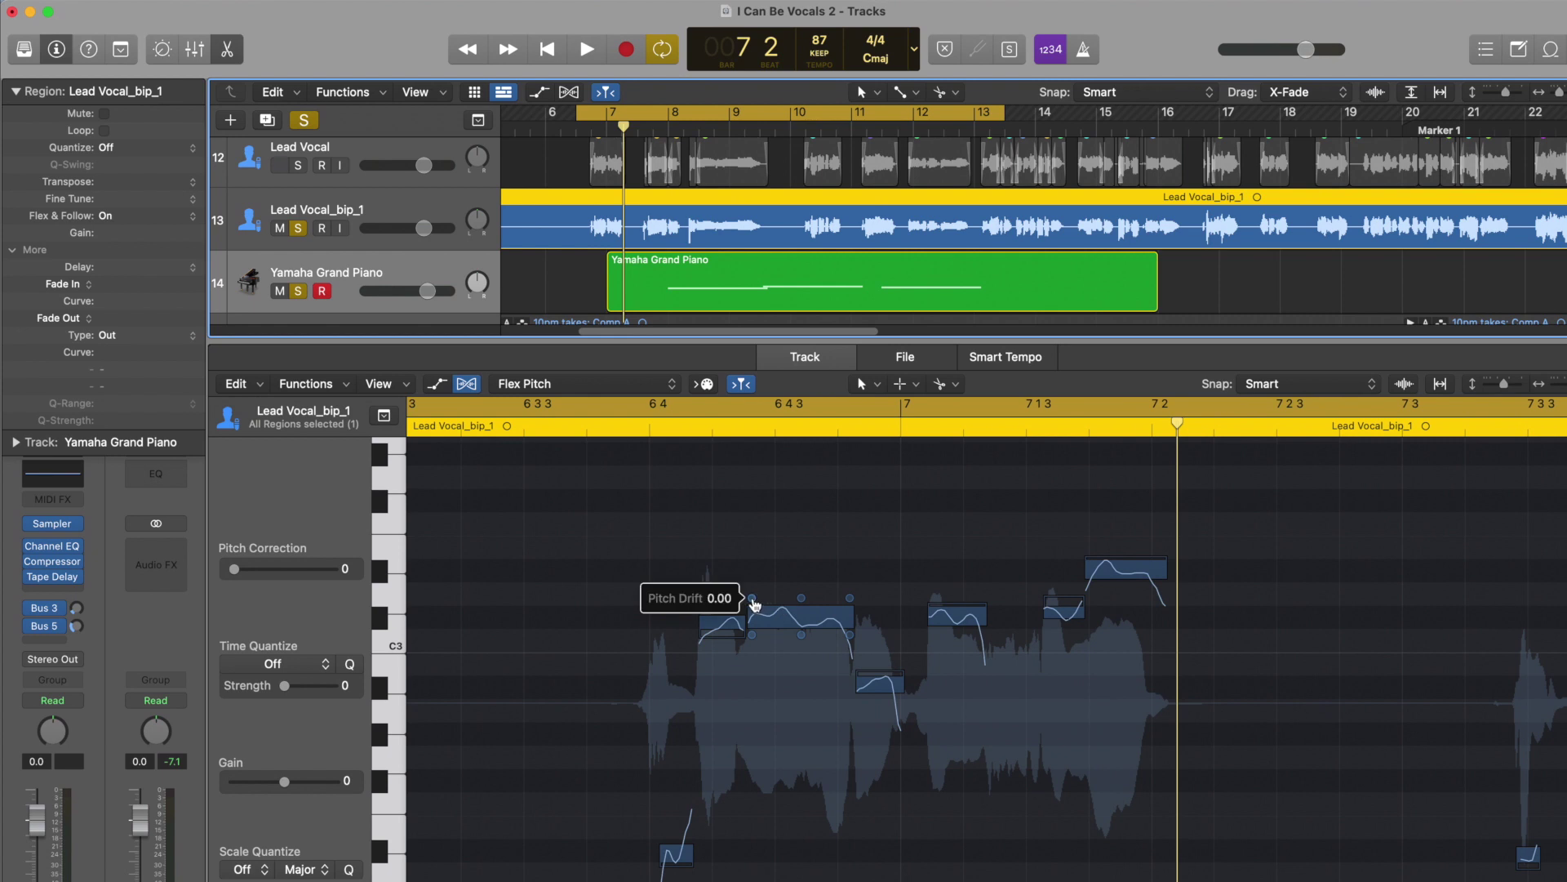
mouse_move(802, 602)
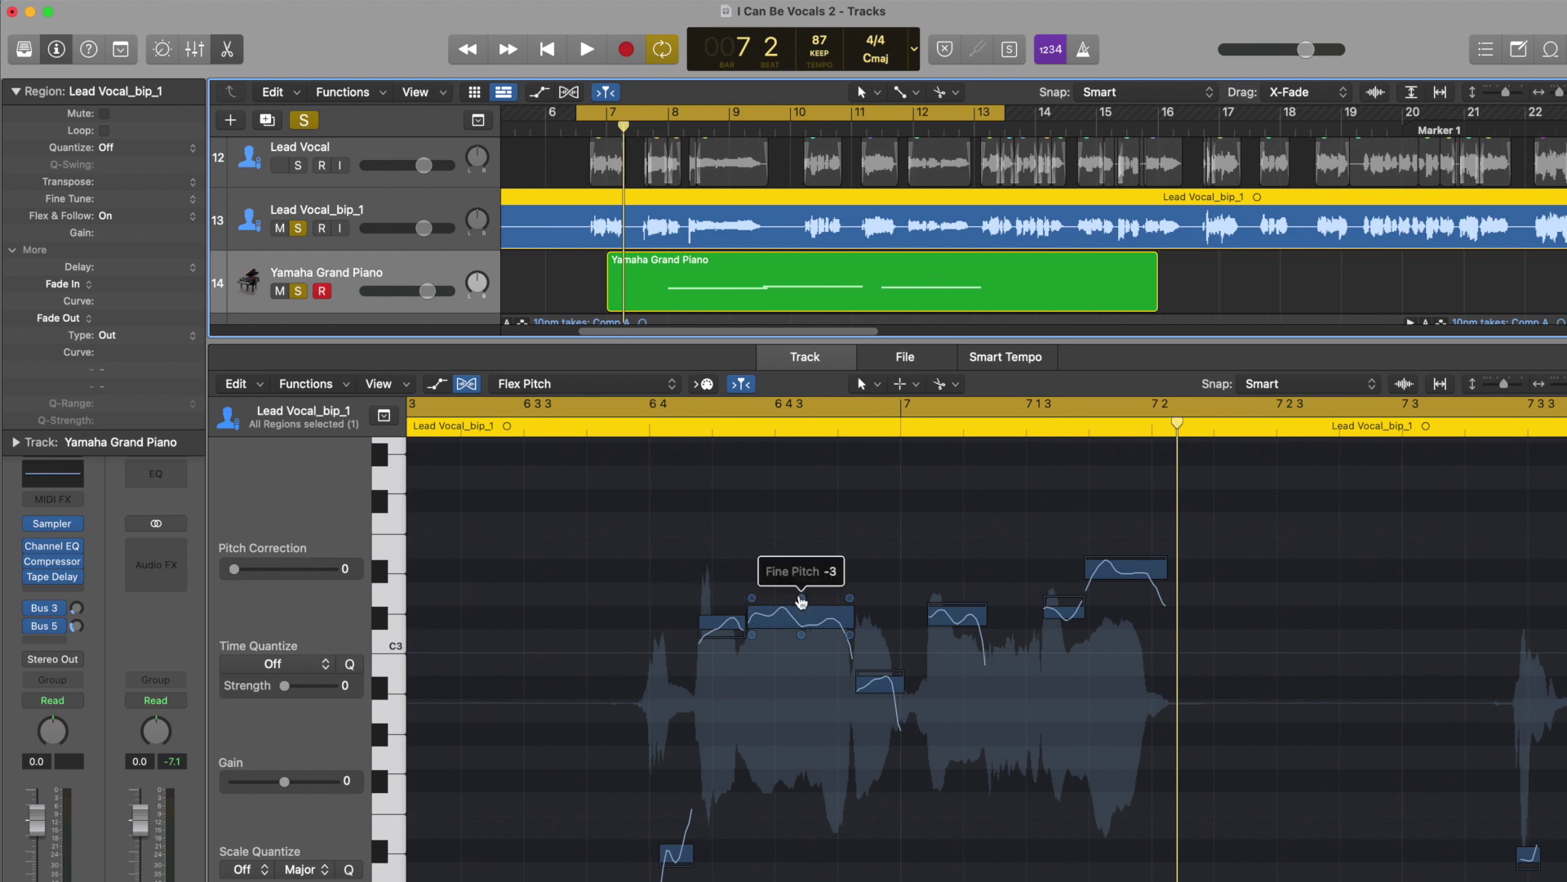
mouse_move(850, 603)
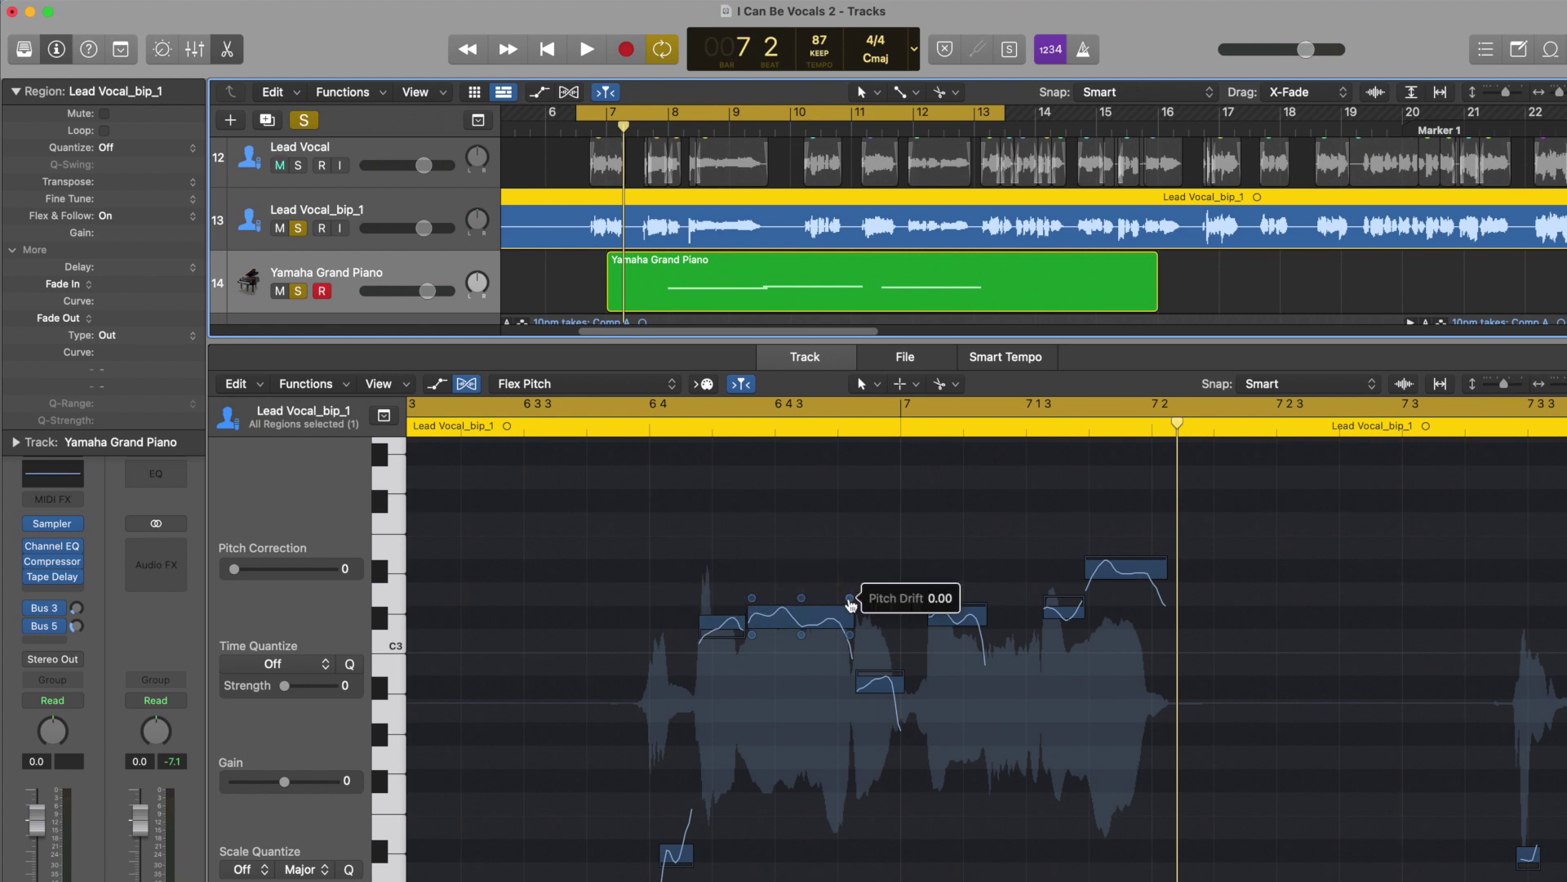
mouse_move(853, 639)
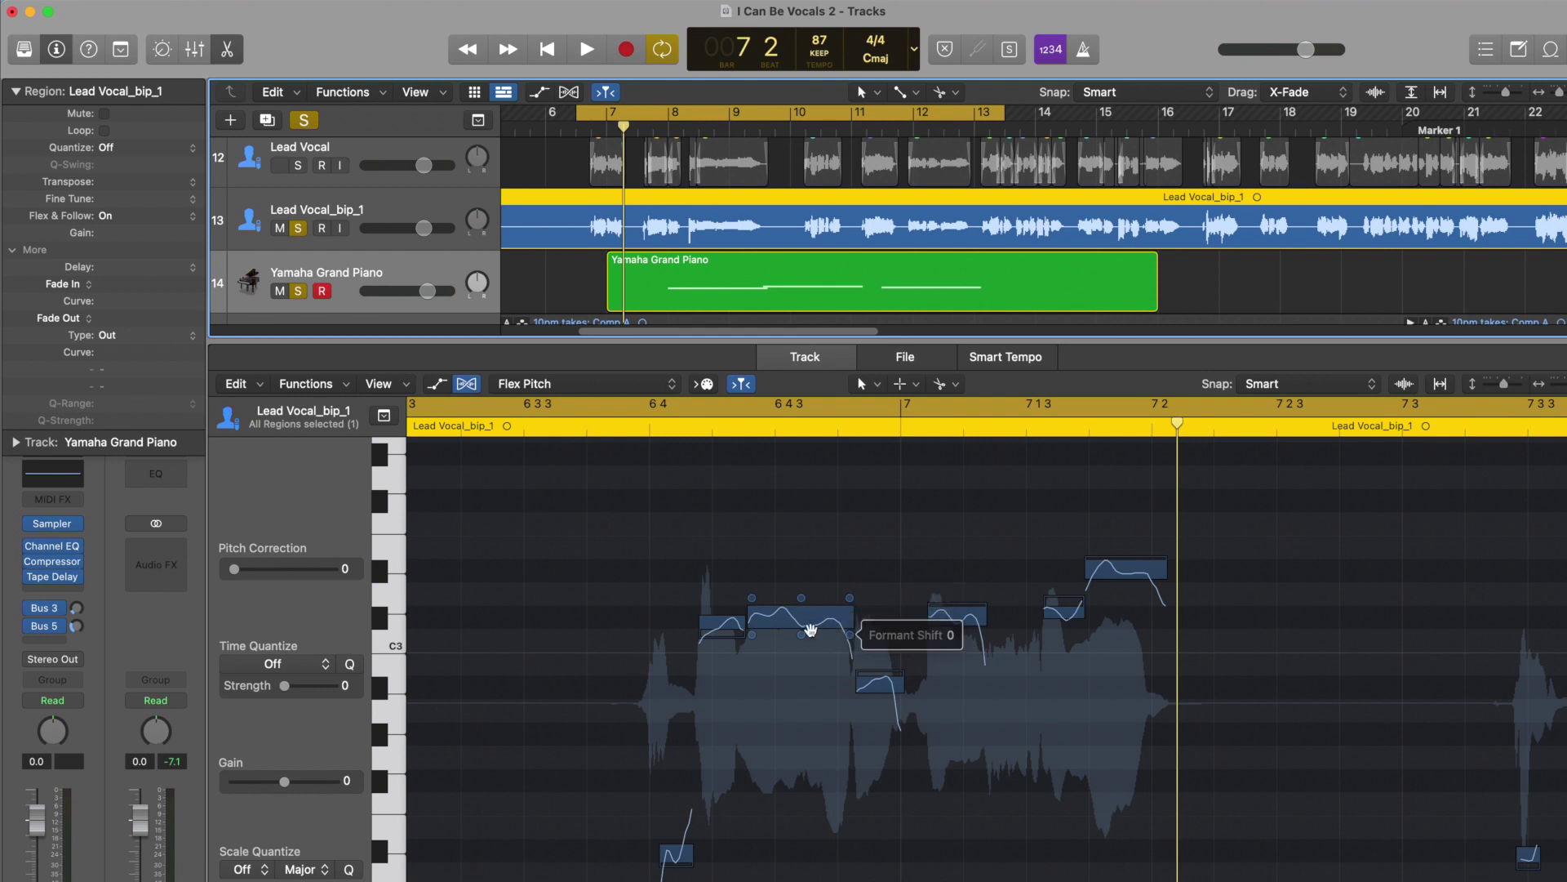
mouse_move(801, 641)
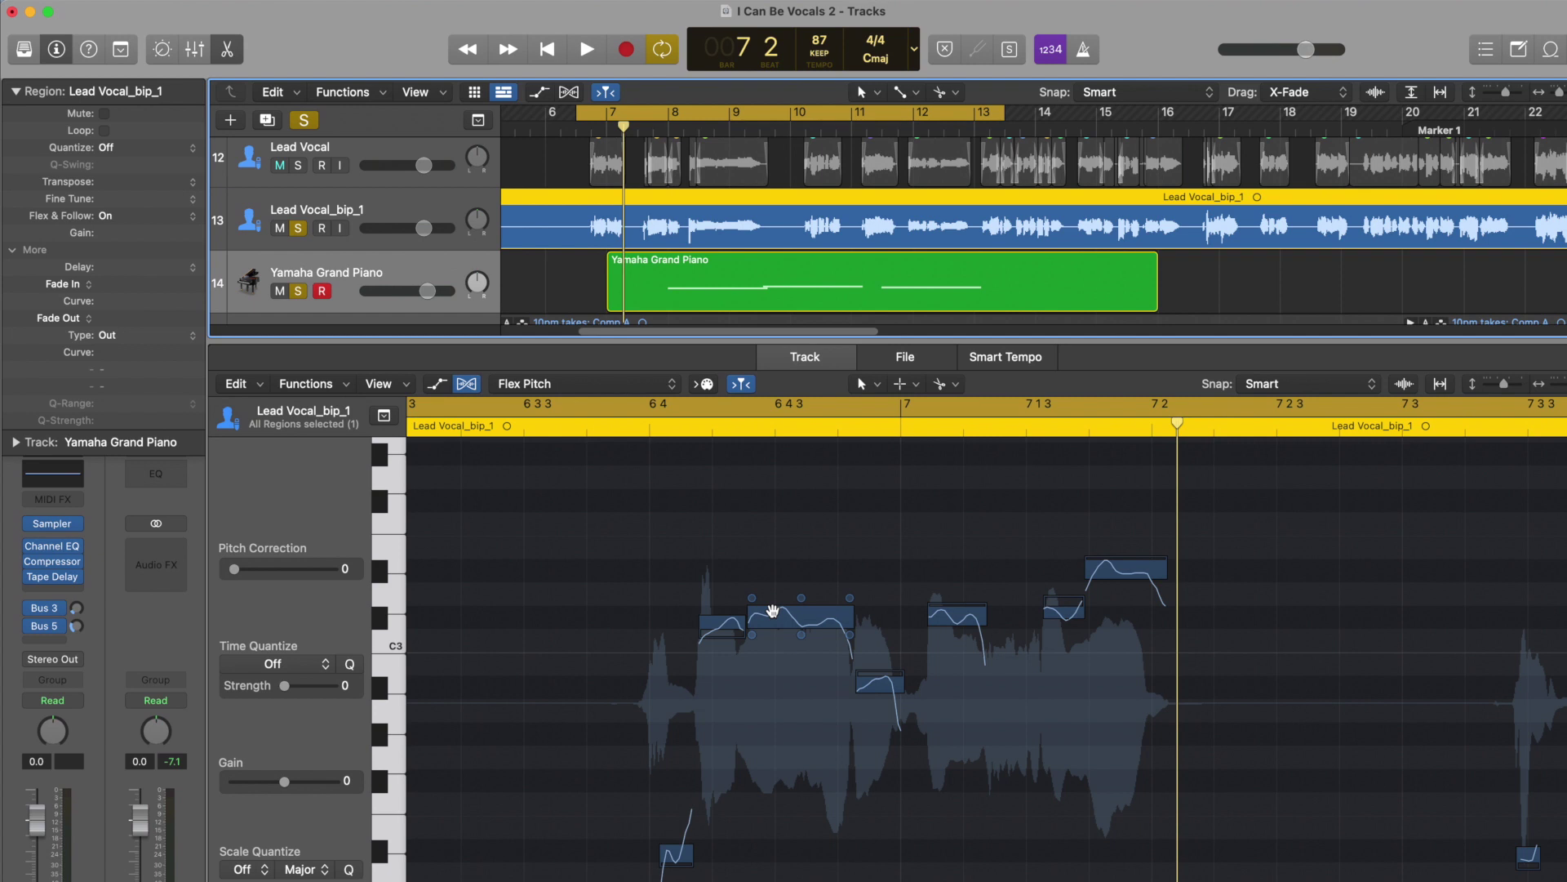
click(805, 617)
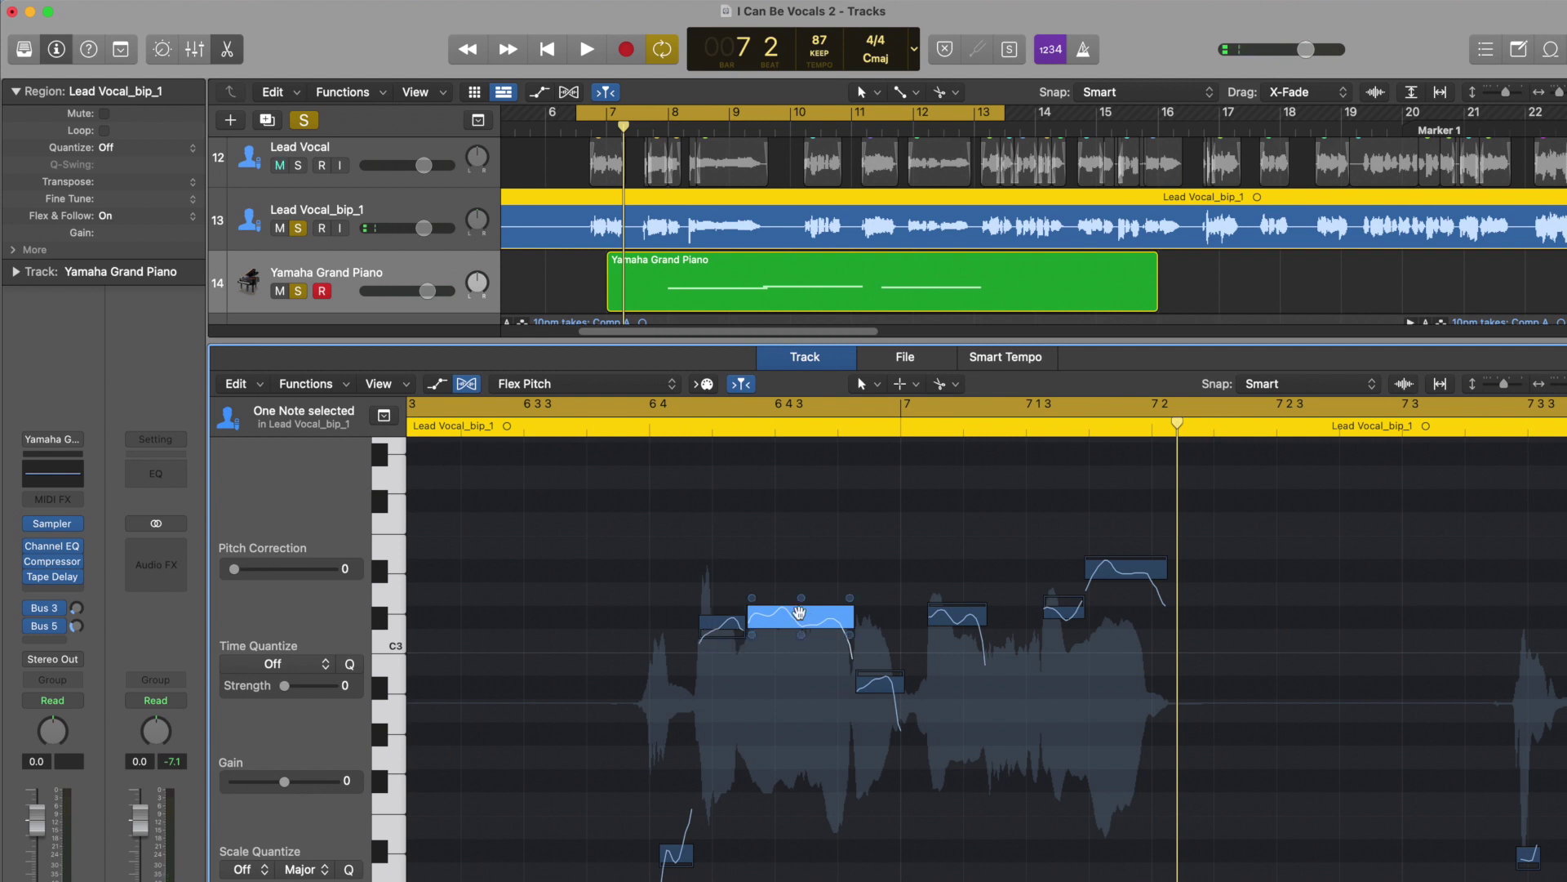
click(394, 645)
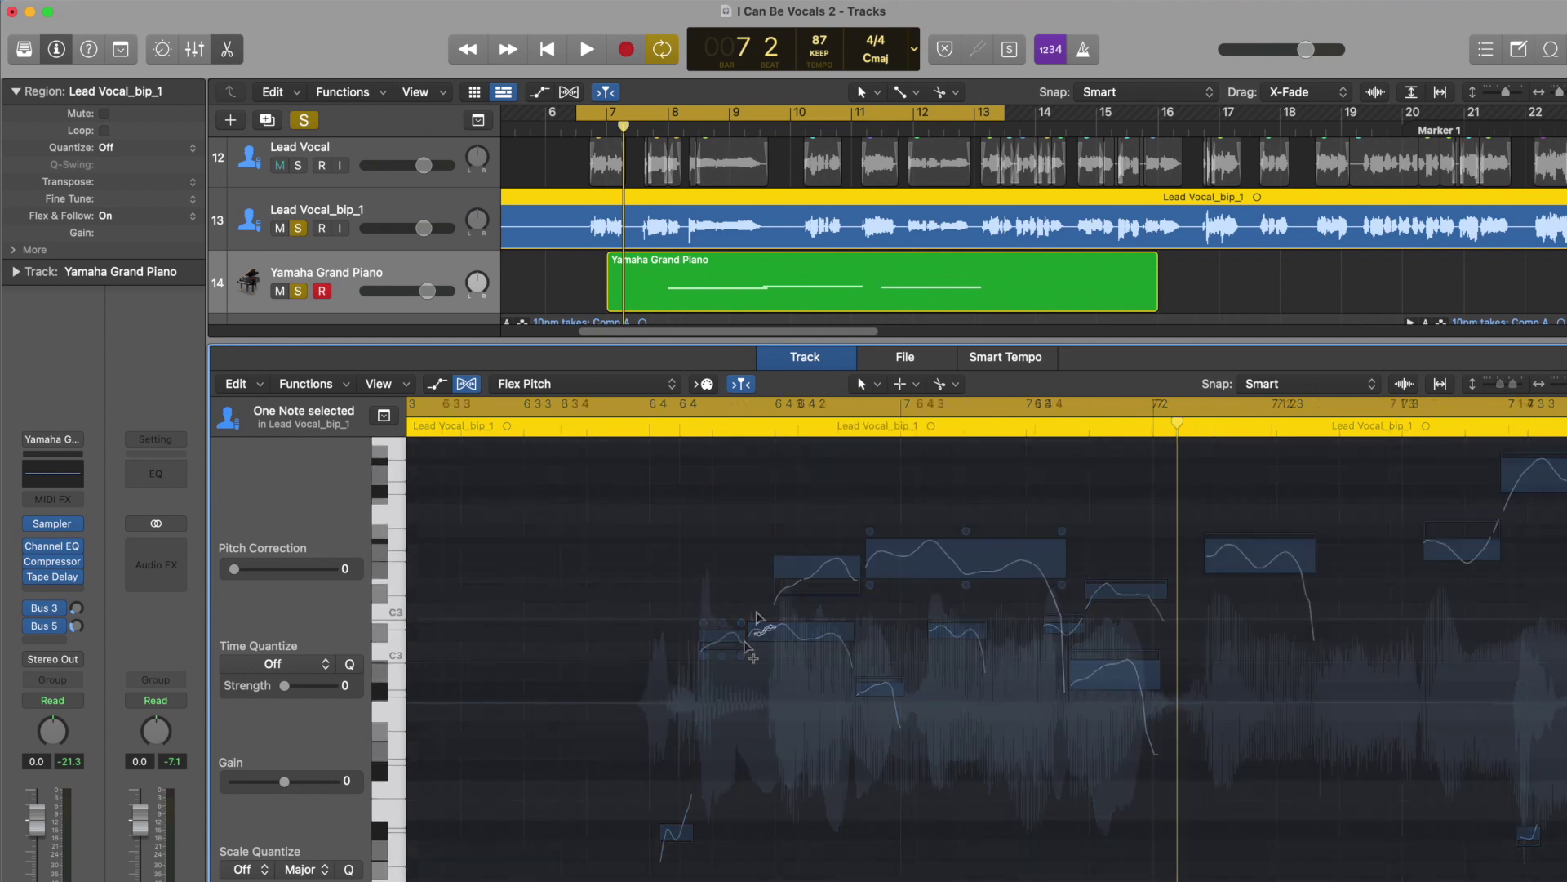
scroll(1021, 635, left, 10)
scroll(1019, 635, right, 10)
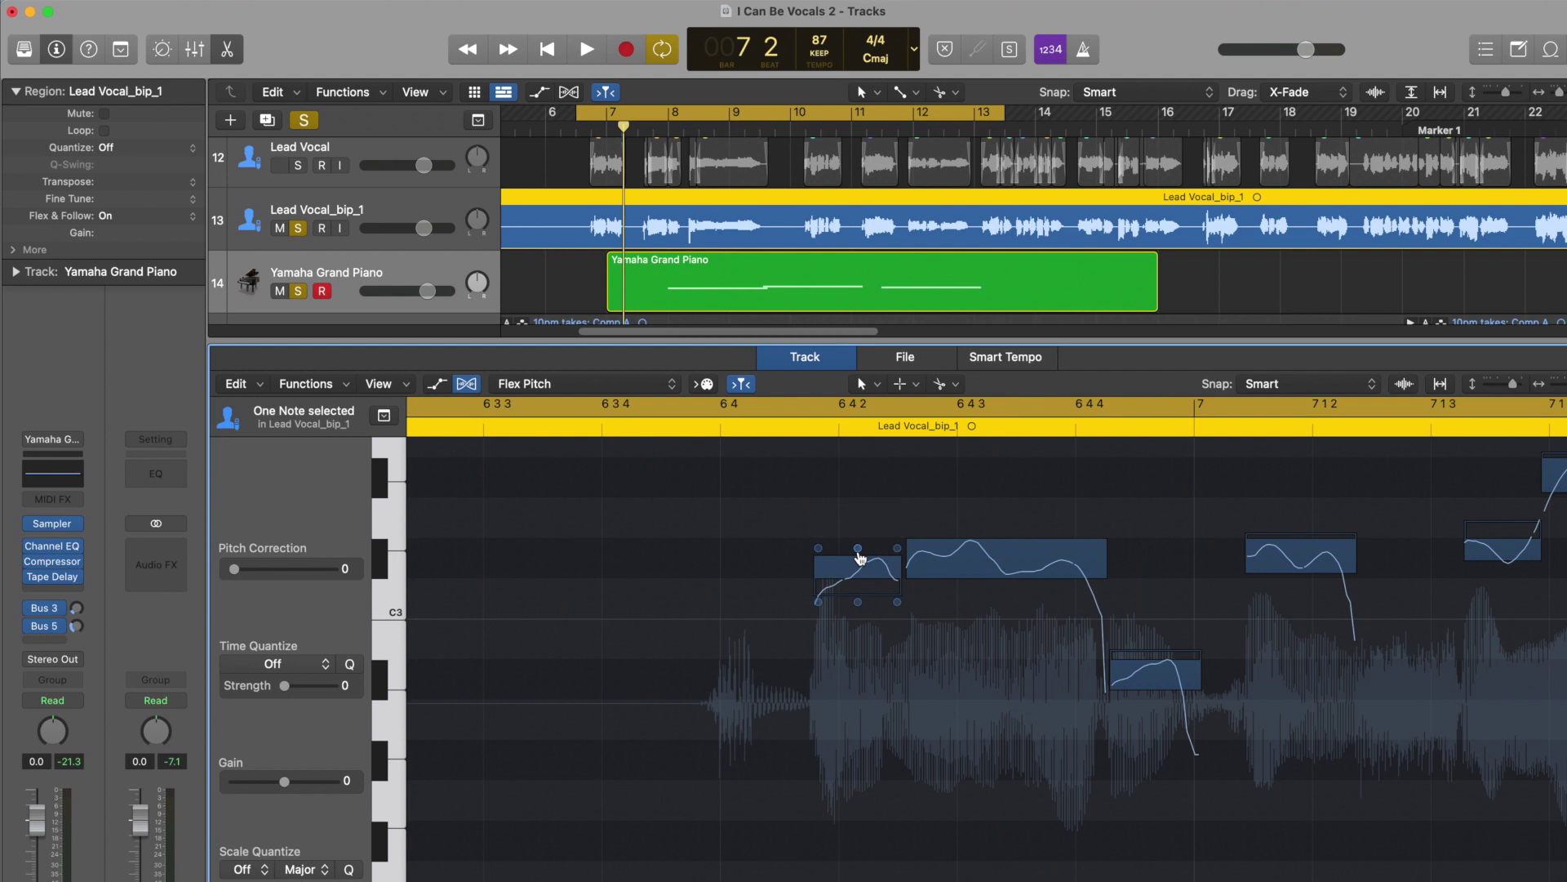
- Turn off cycle looping and raise the short opening note's fine pitch to -27
key(c)
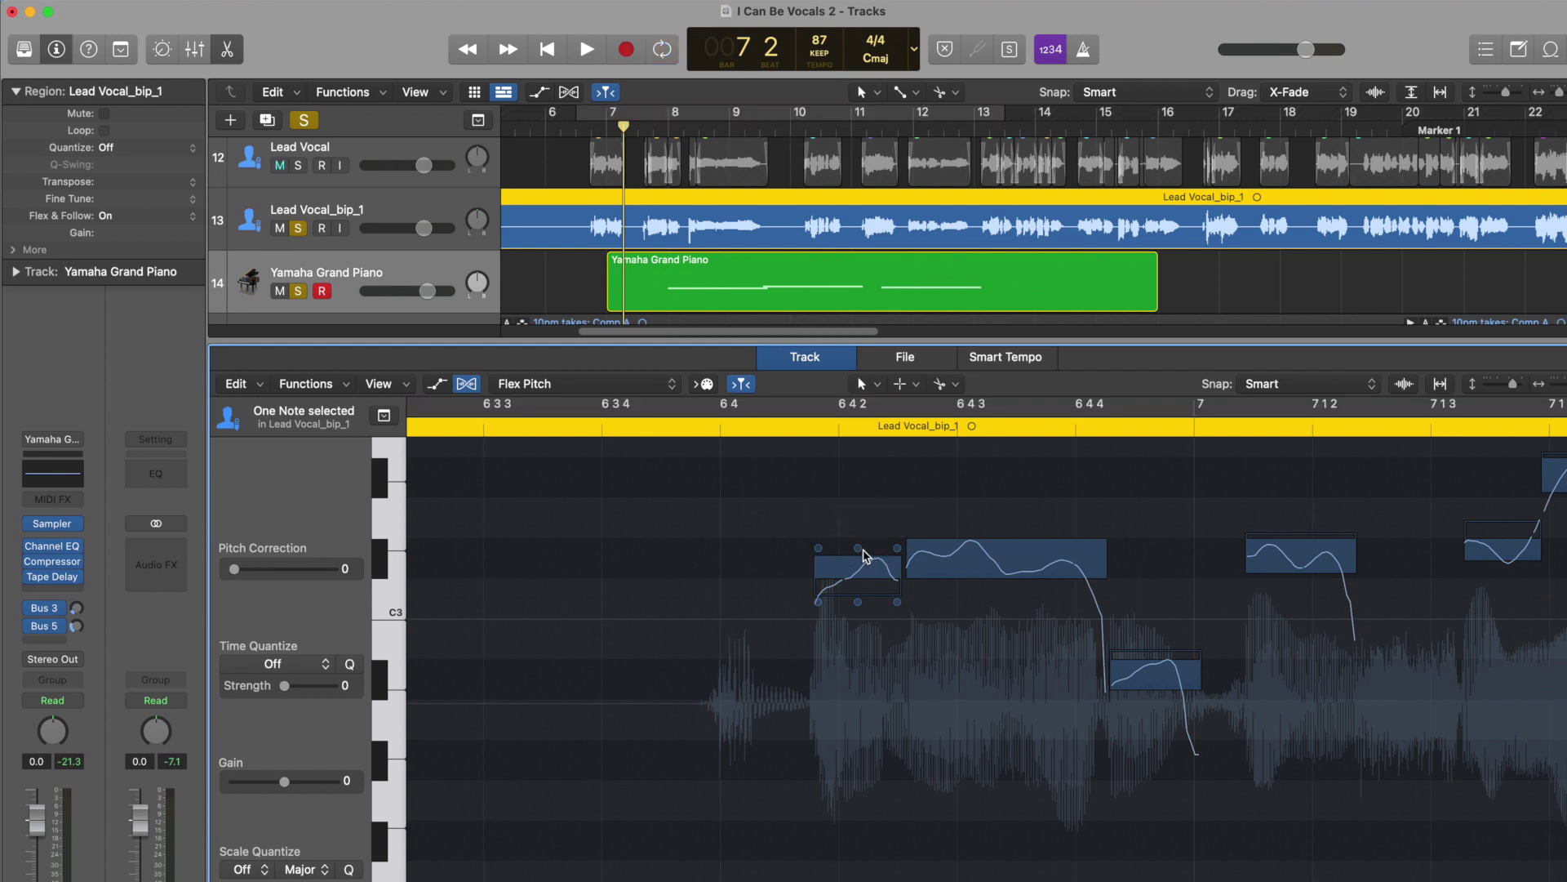
mouse_move(861, 552)
drag(860, 552, 854, 307)
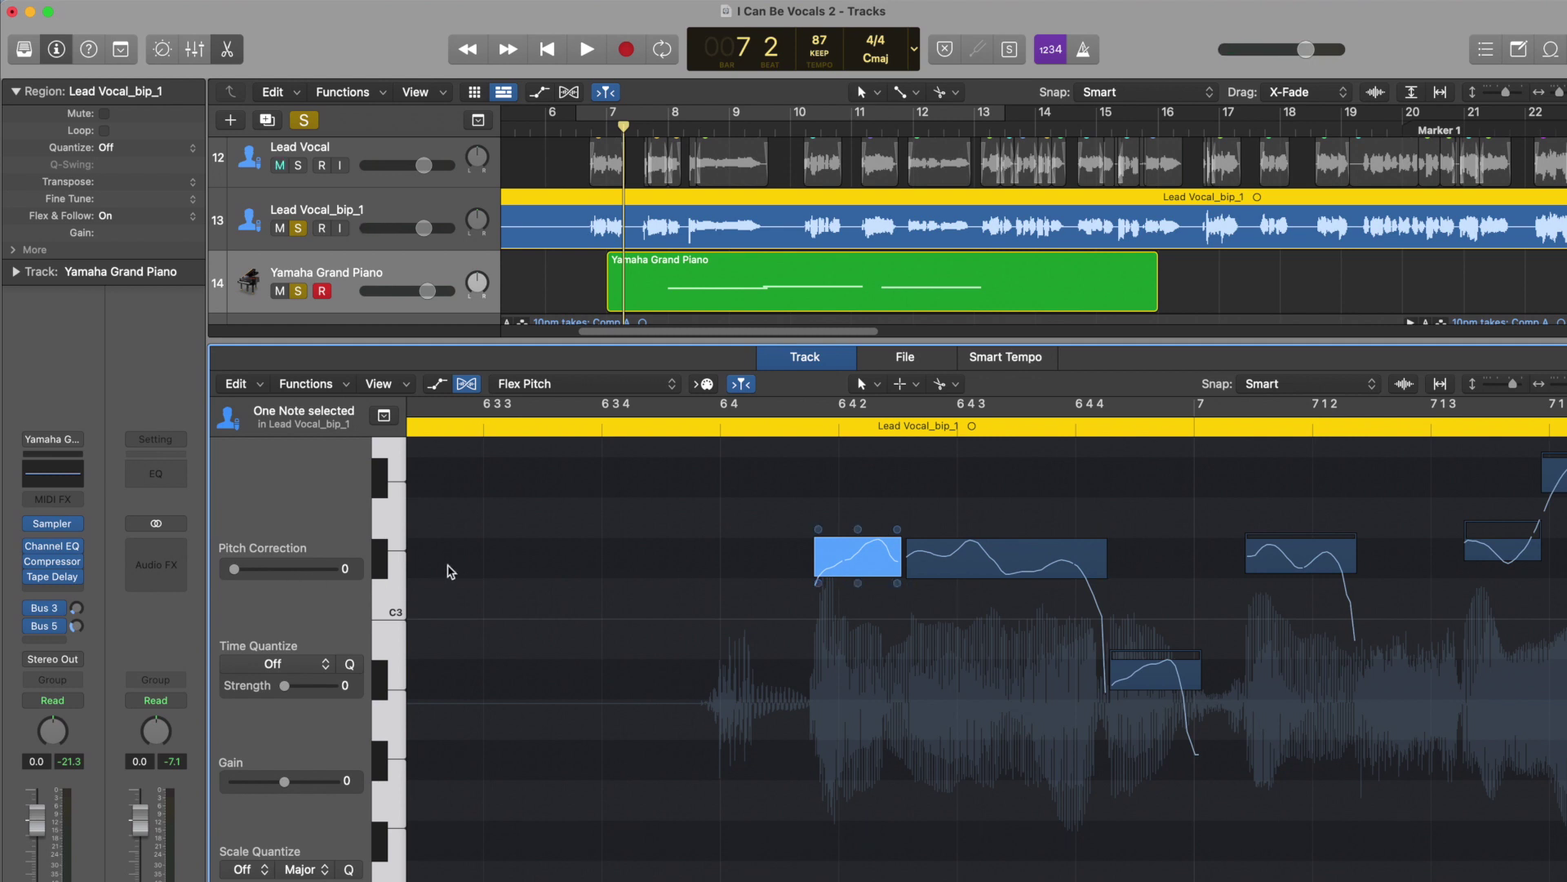
- Audition the short note, then select the low A#2 note after the long one
click(869, 545)
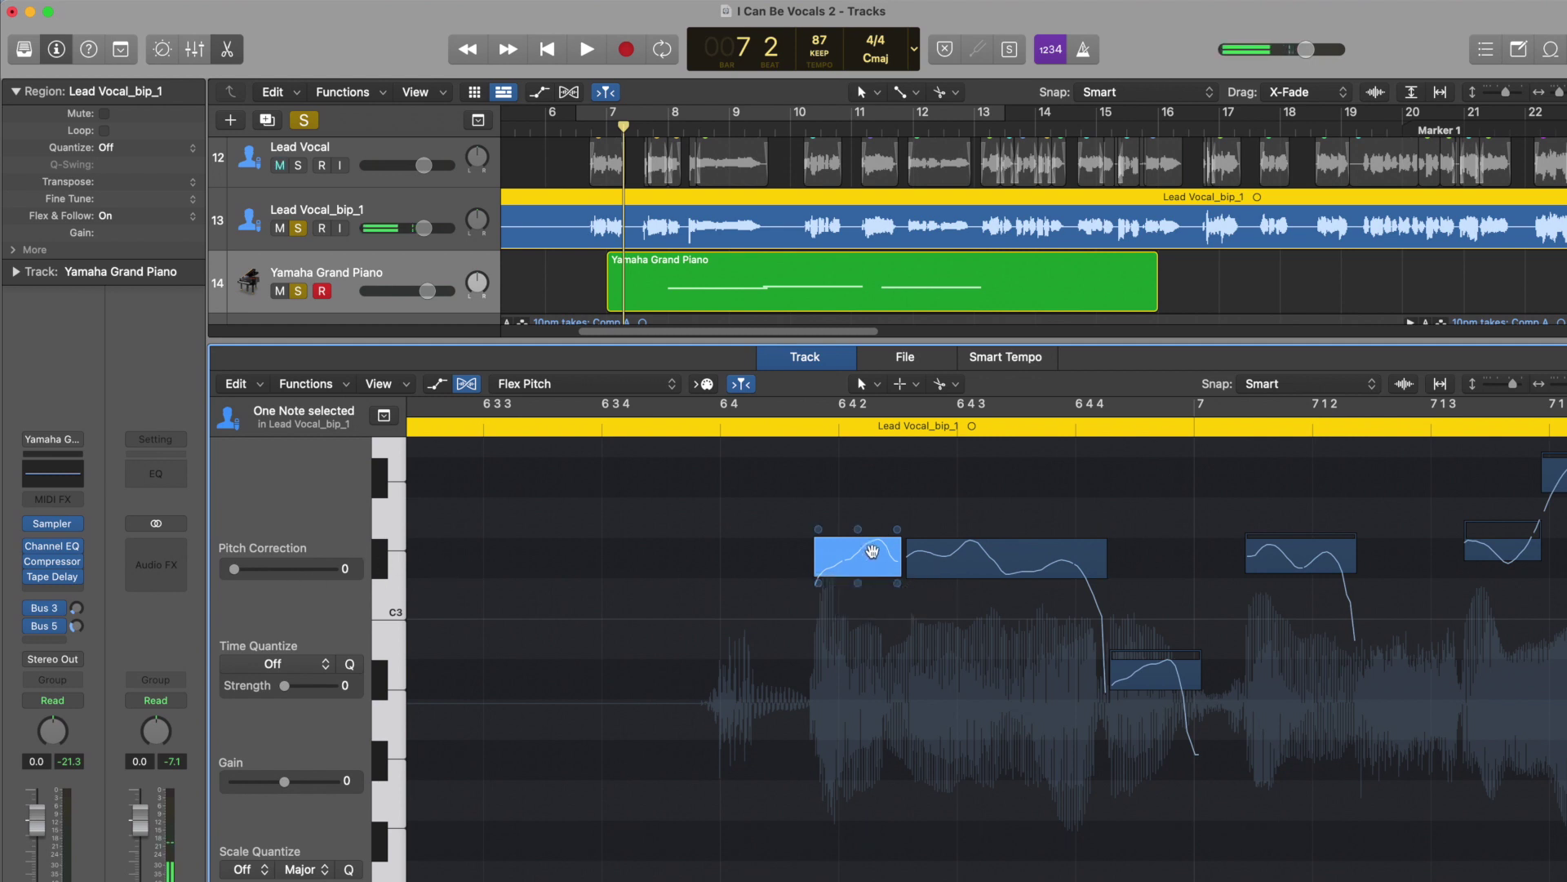
click(1049, 558)
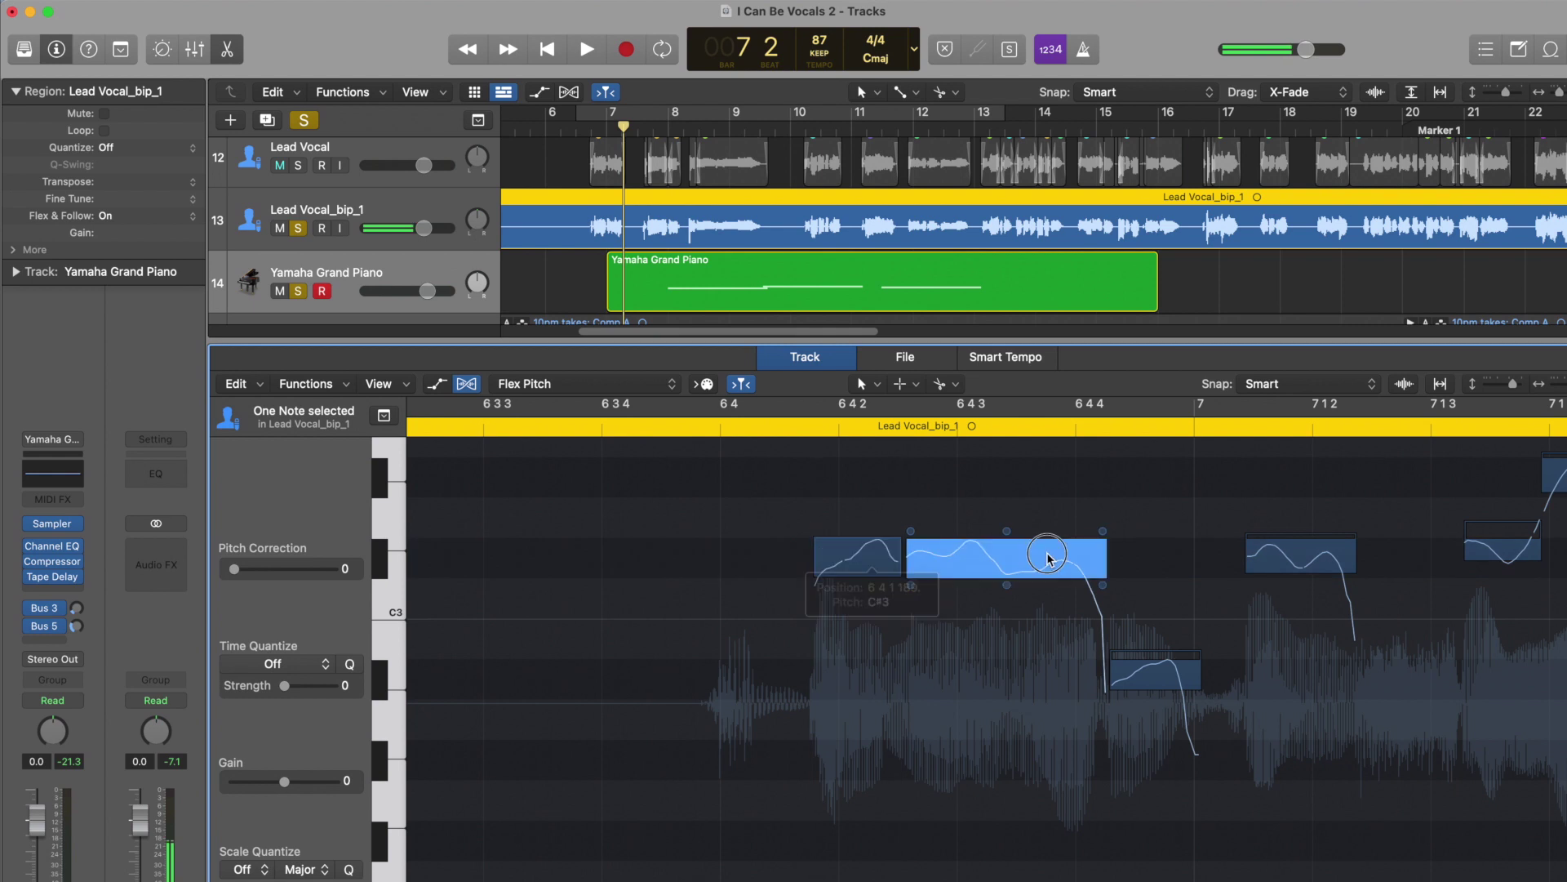
click(1167, 676)
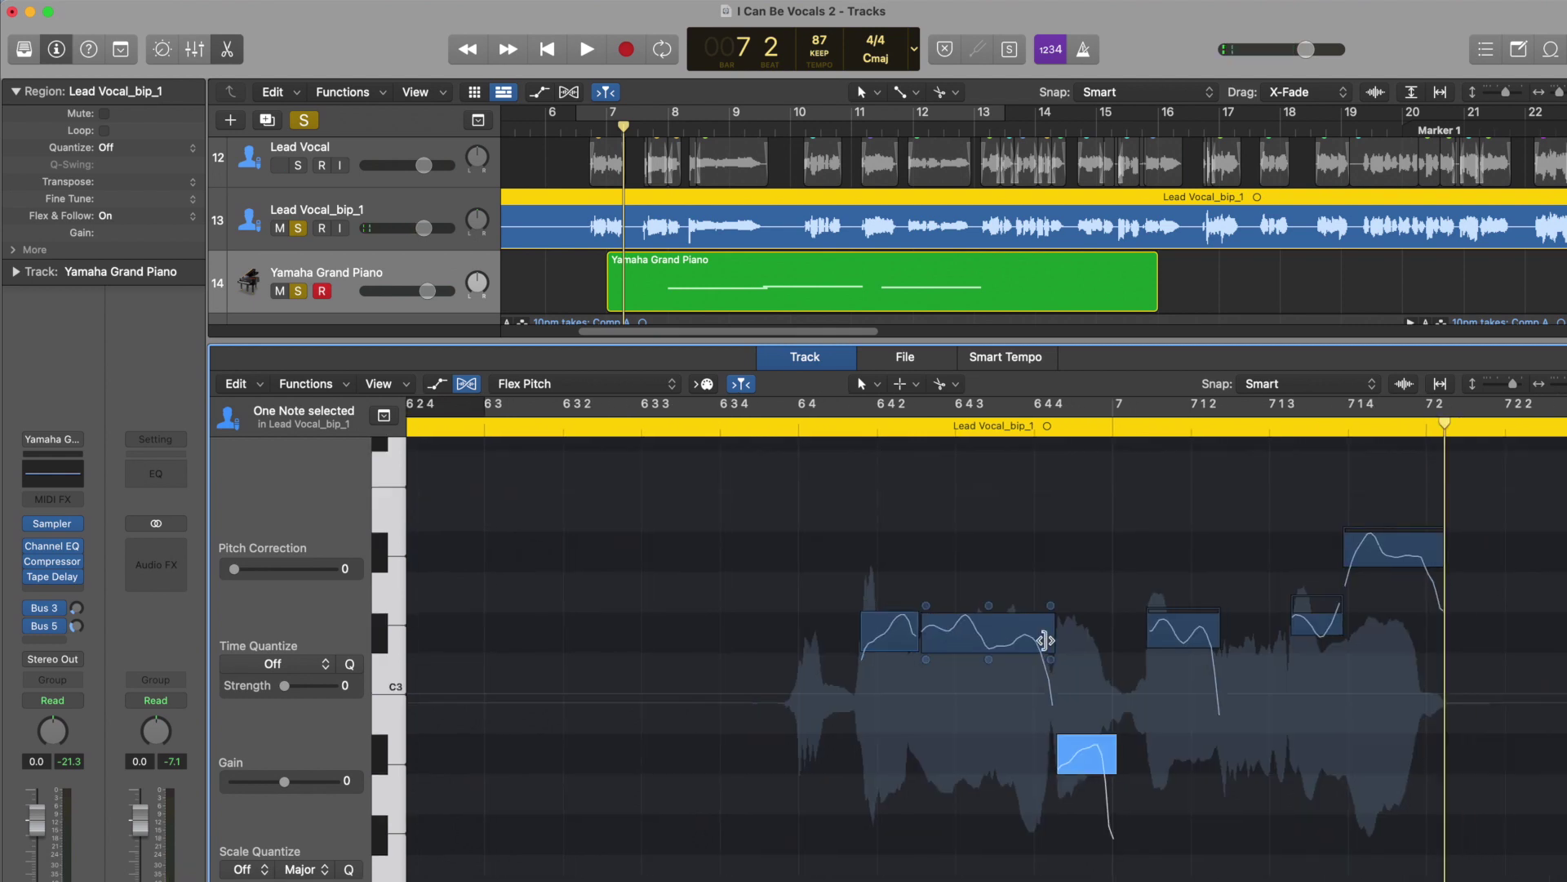
scroll(1046, 640, right, 3)
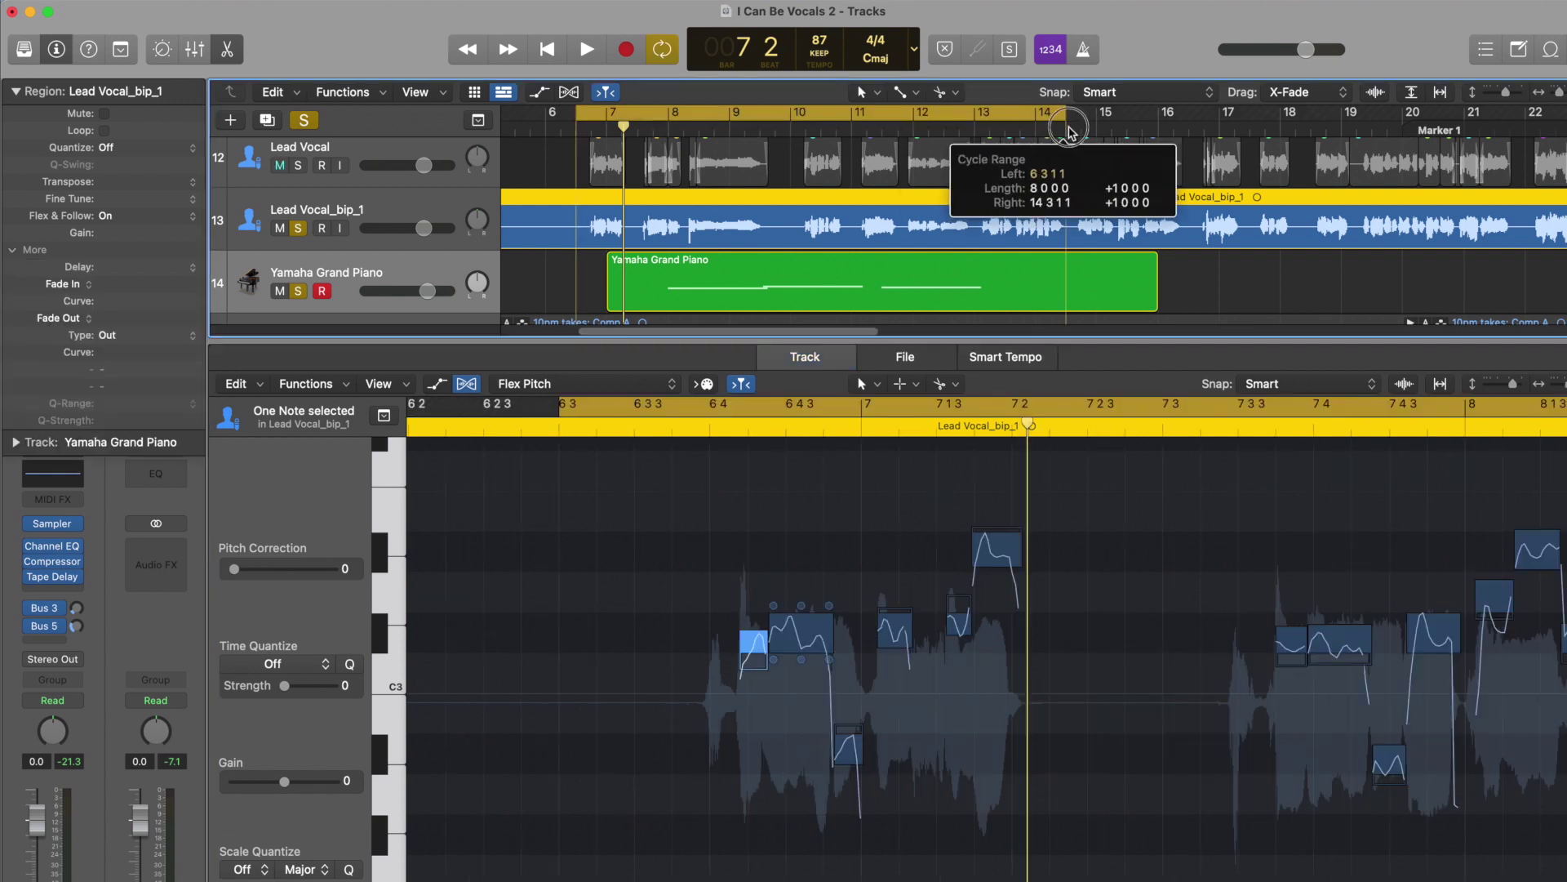
- Extend the cycle to 8 bars, 6 3 1 1 to 14 3 1 1, and play it back
drag(1070, 127, 1096, 124)
key(e)
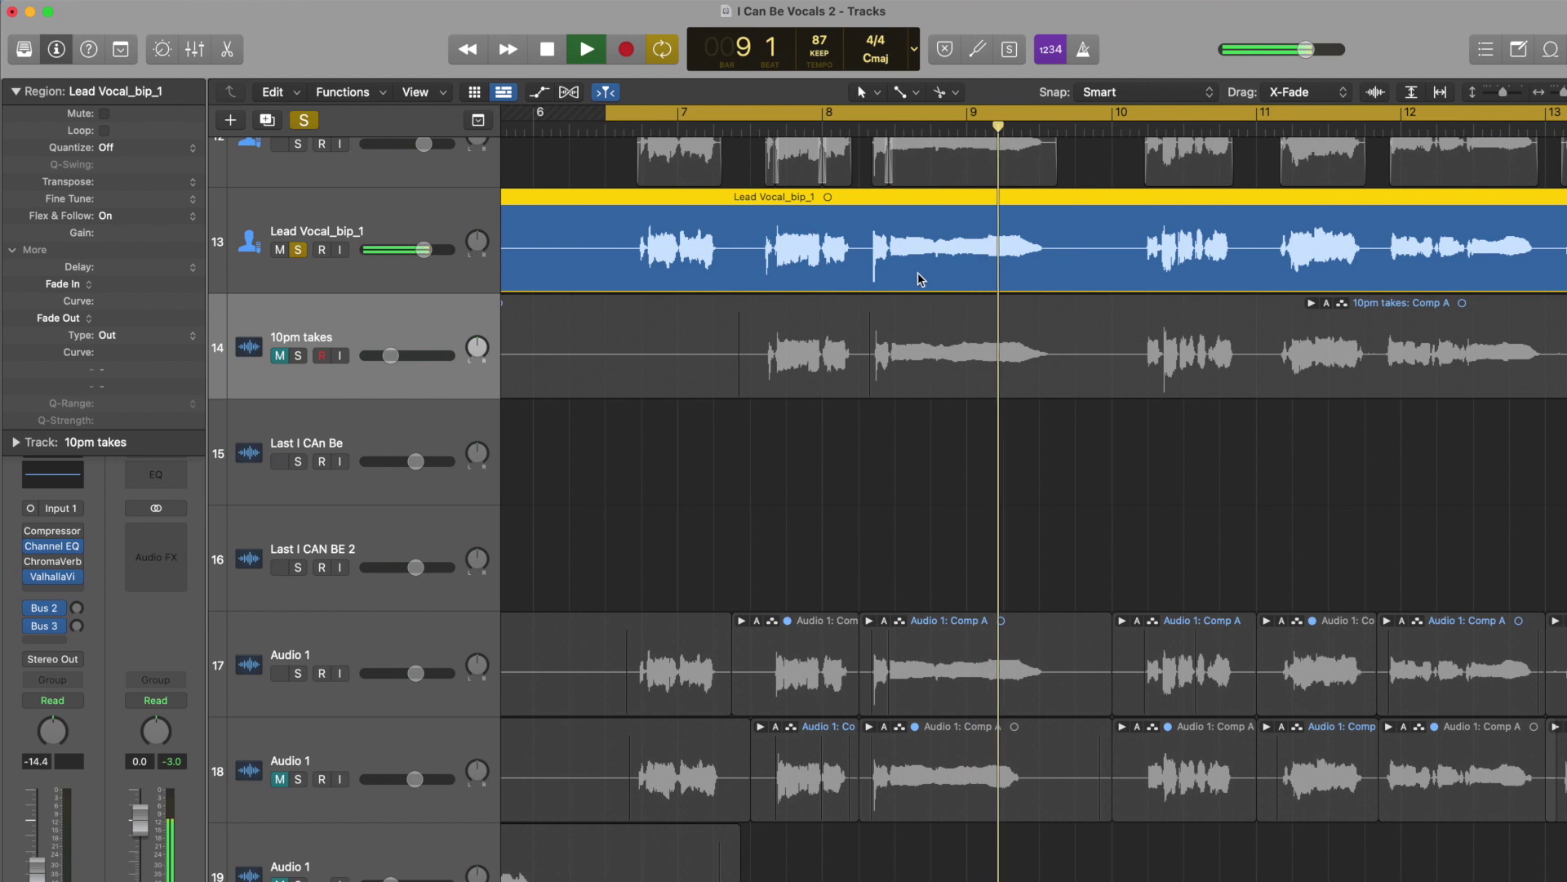
key(space)
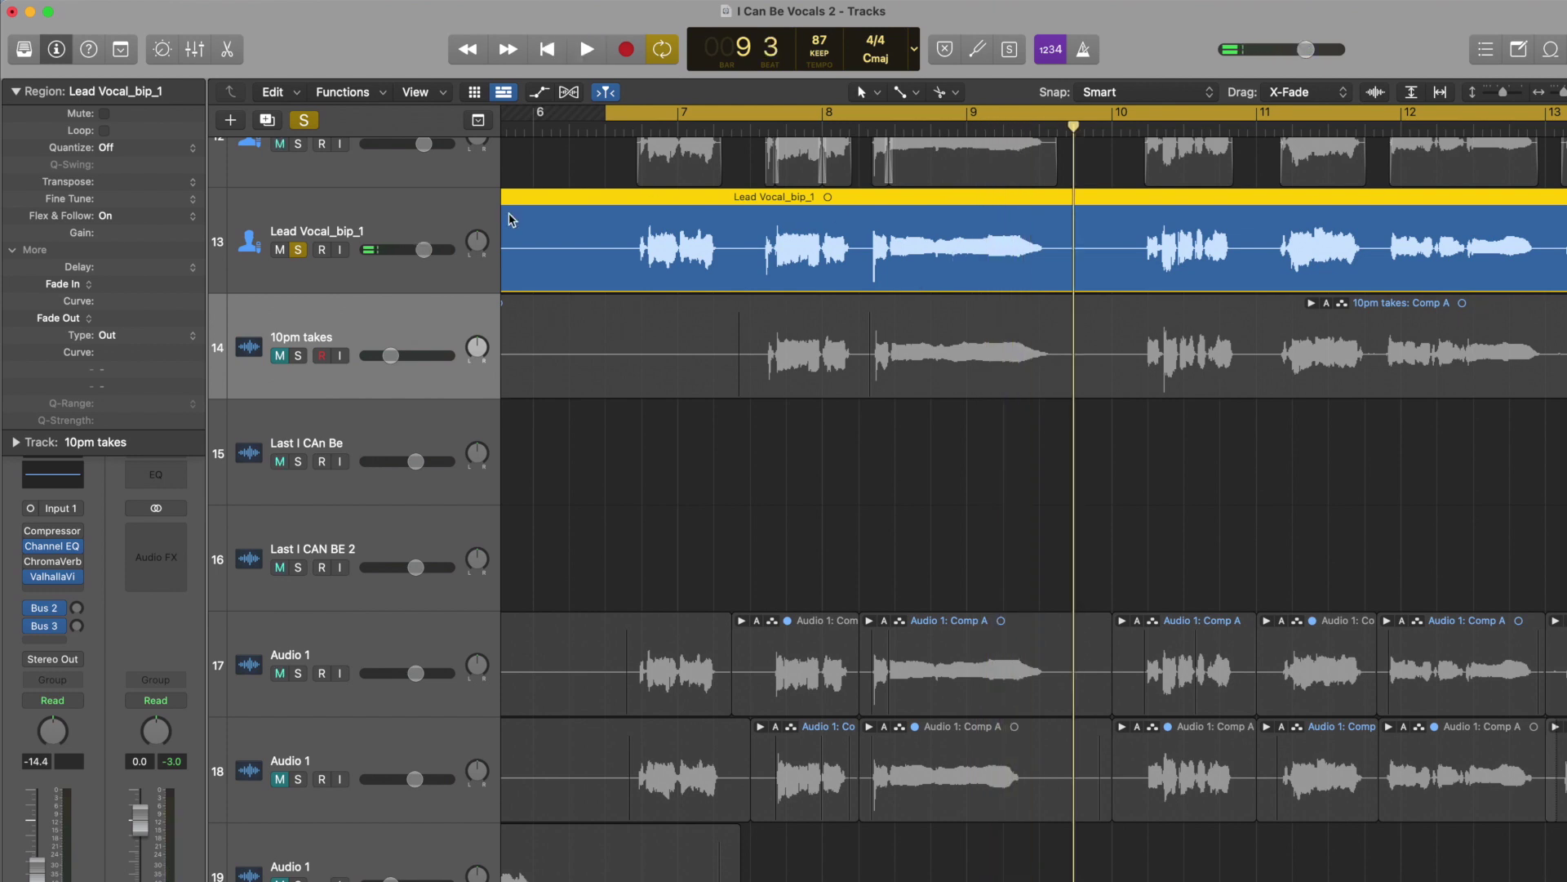
- Select Lead Vocal_bip_1, collapse the Region inspector, and reopen its Flex Pitch notes
click(400, 227)
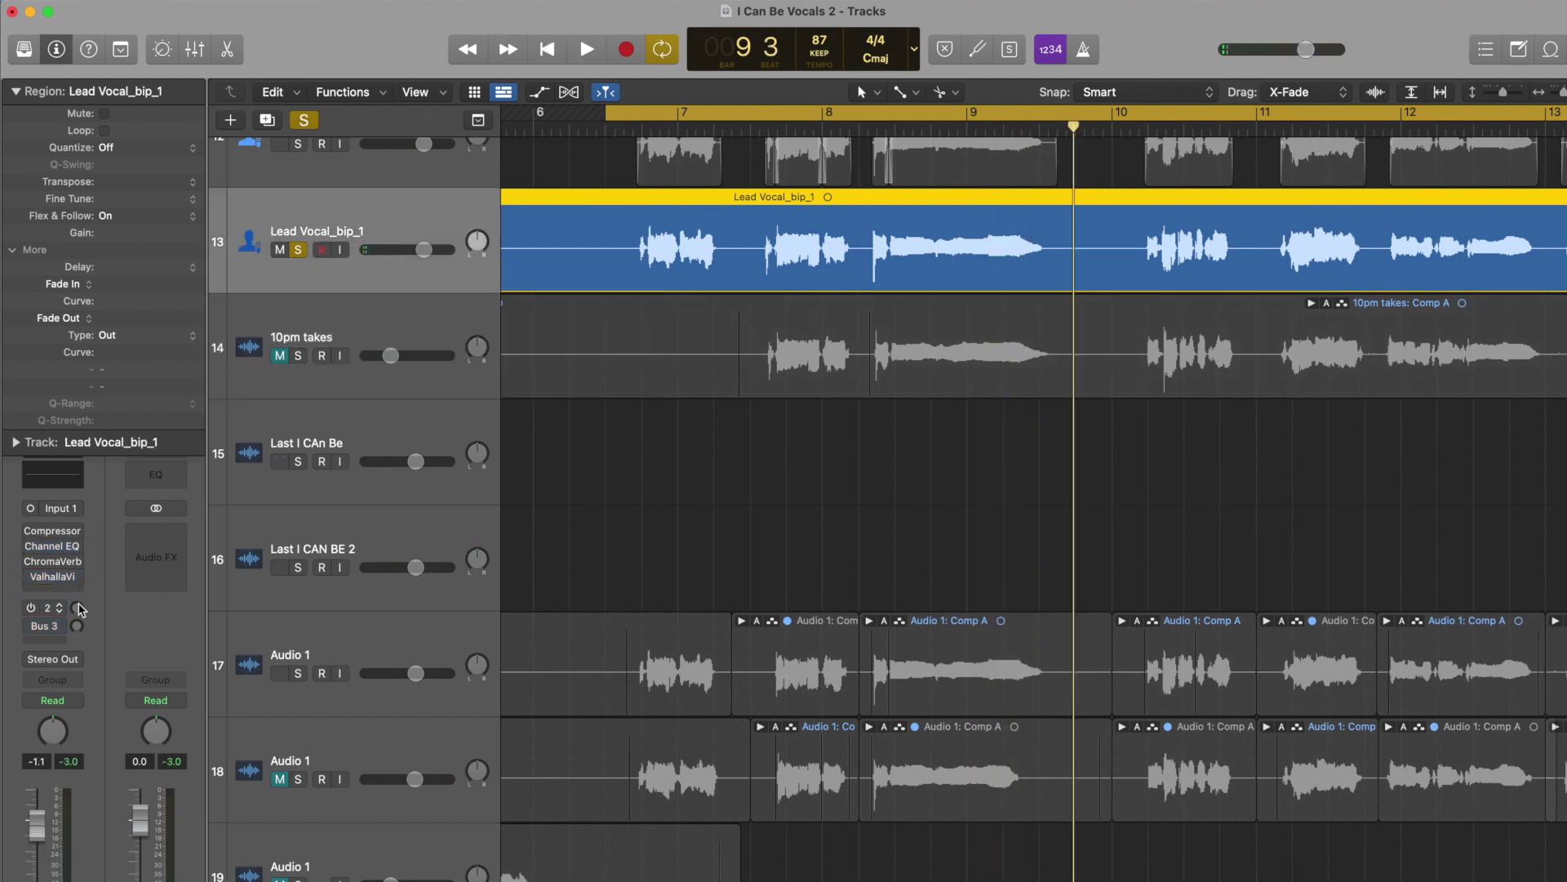
click(12, 90)
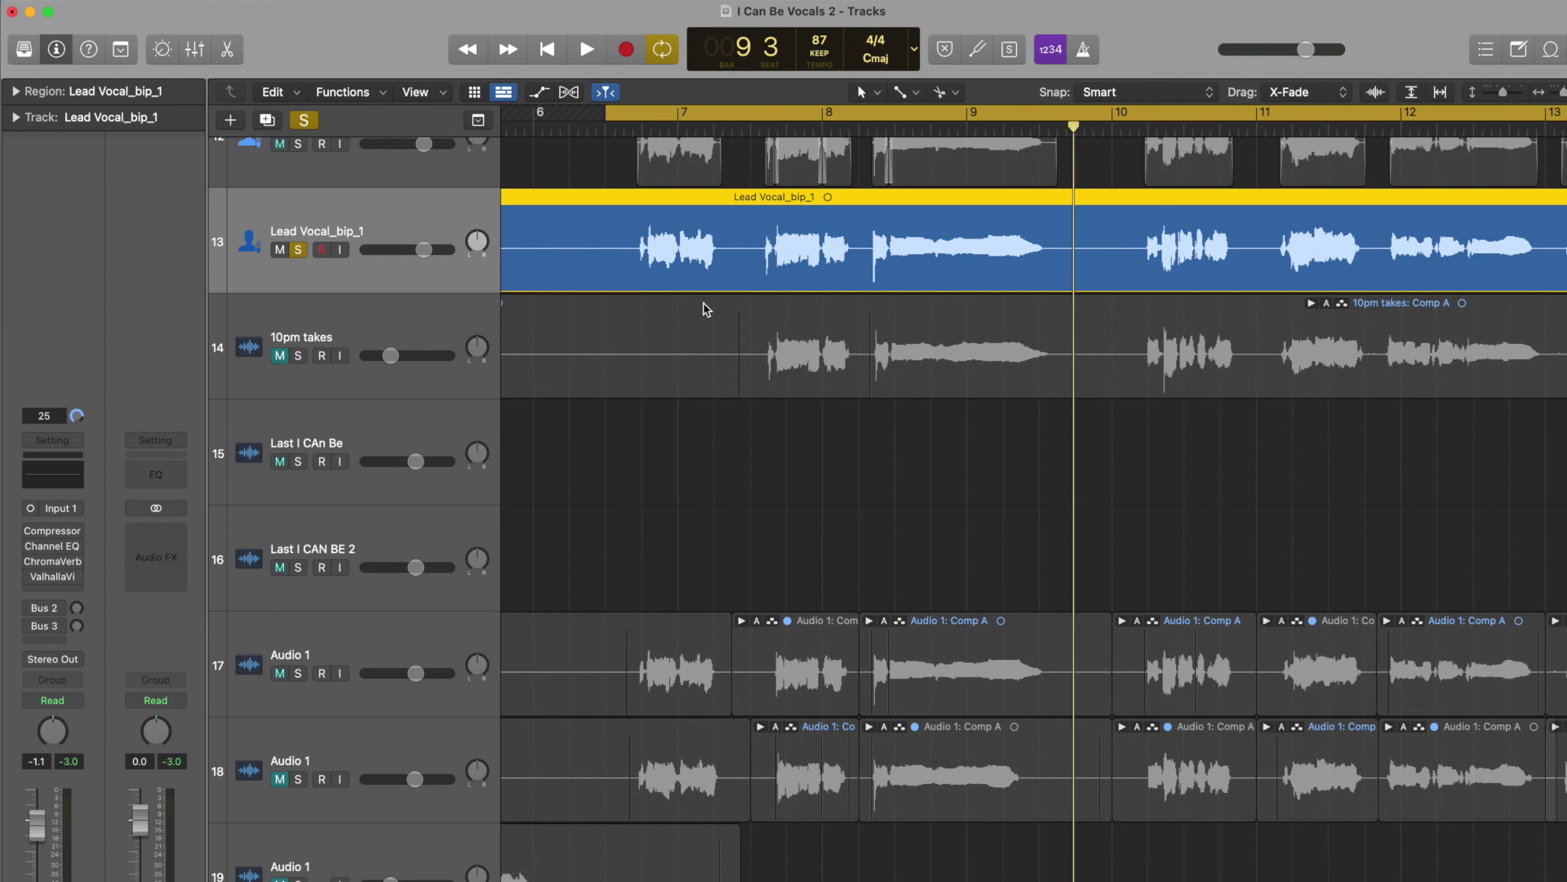
double_click(752, 287)
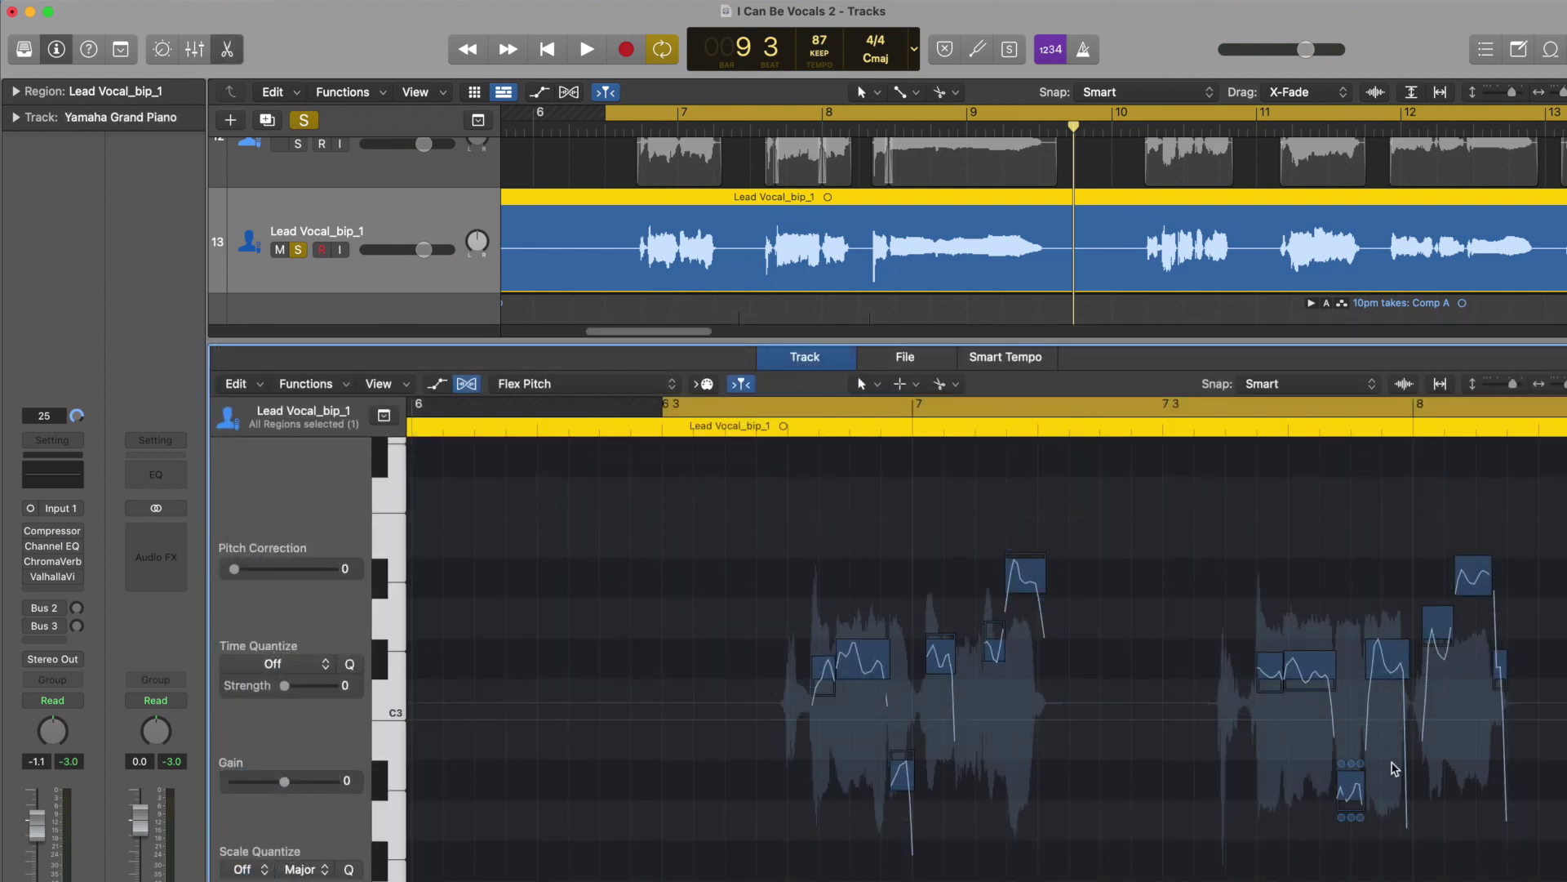
scroll(1293, 675, right, 1)
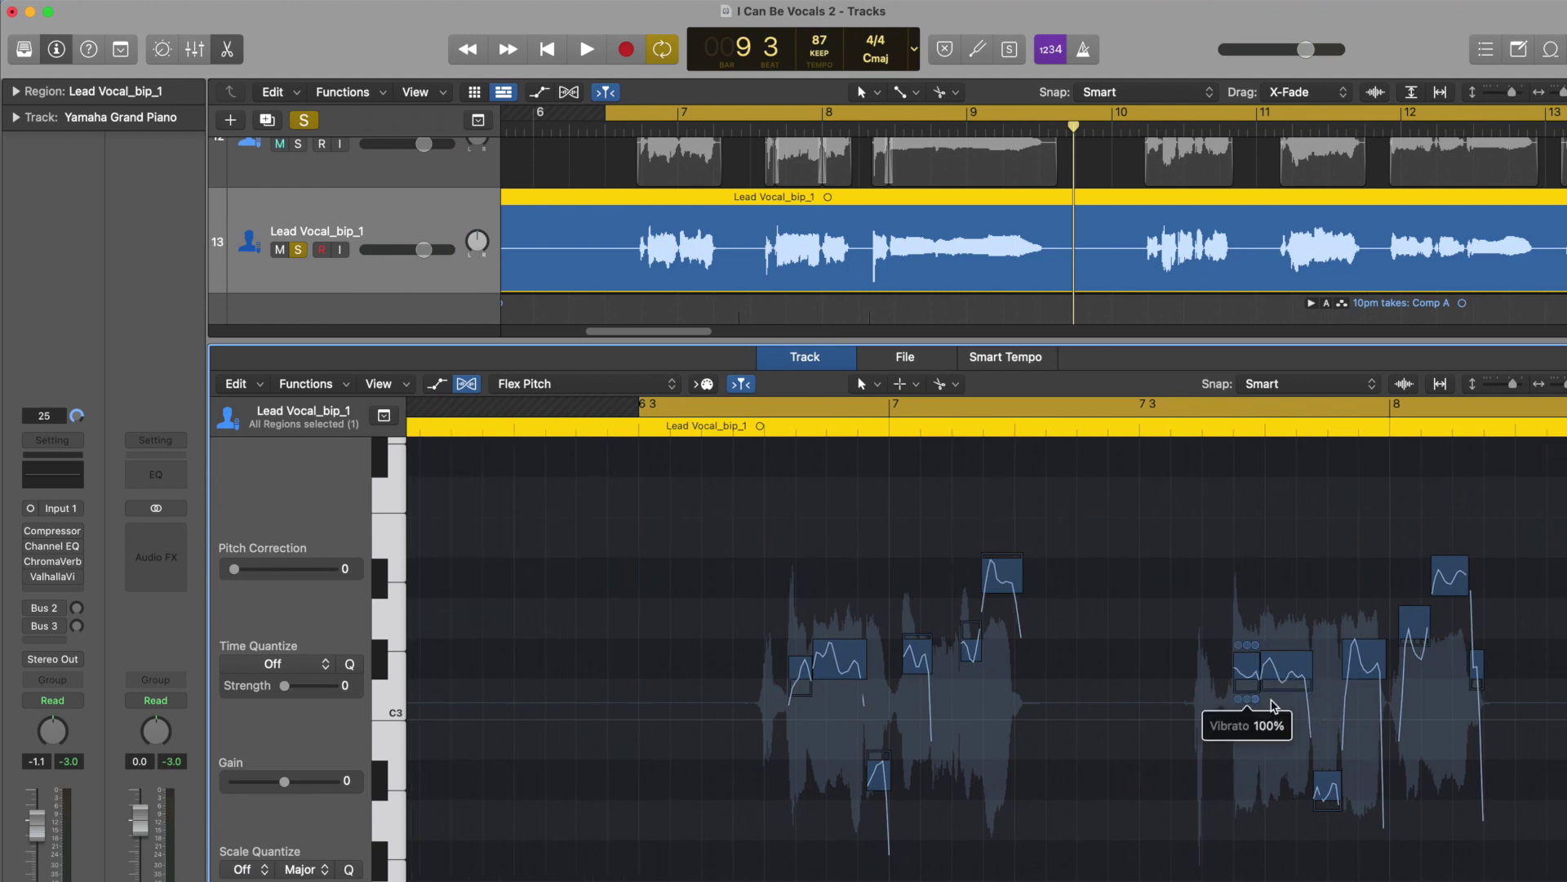
scroll(1225, 669, right, 4)
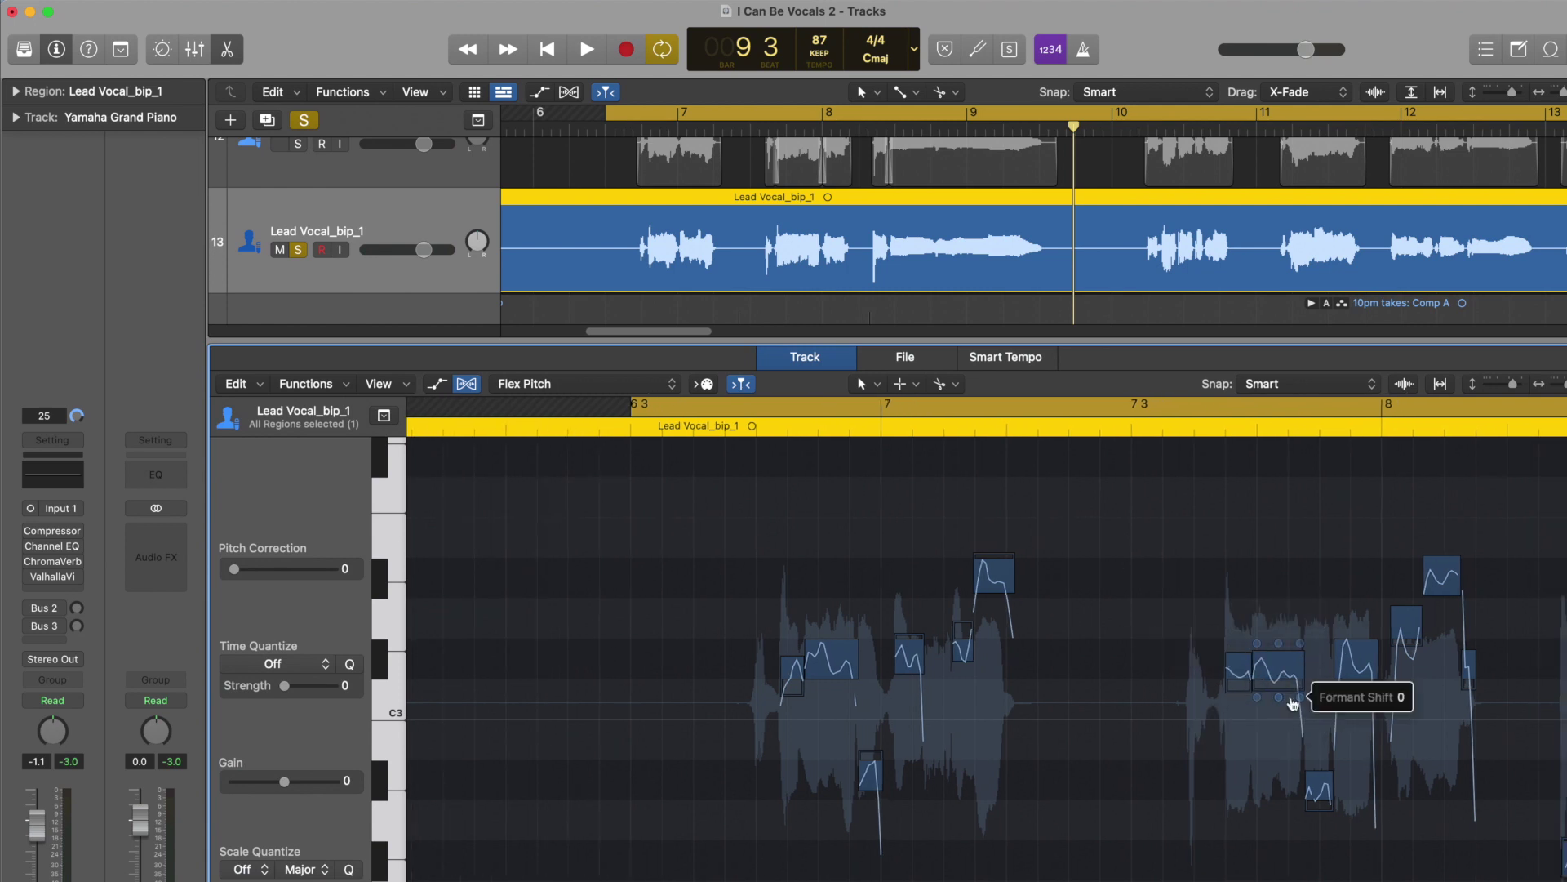
key(c)
click(750, 130)
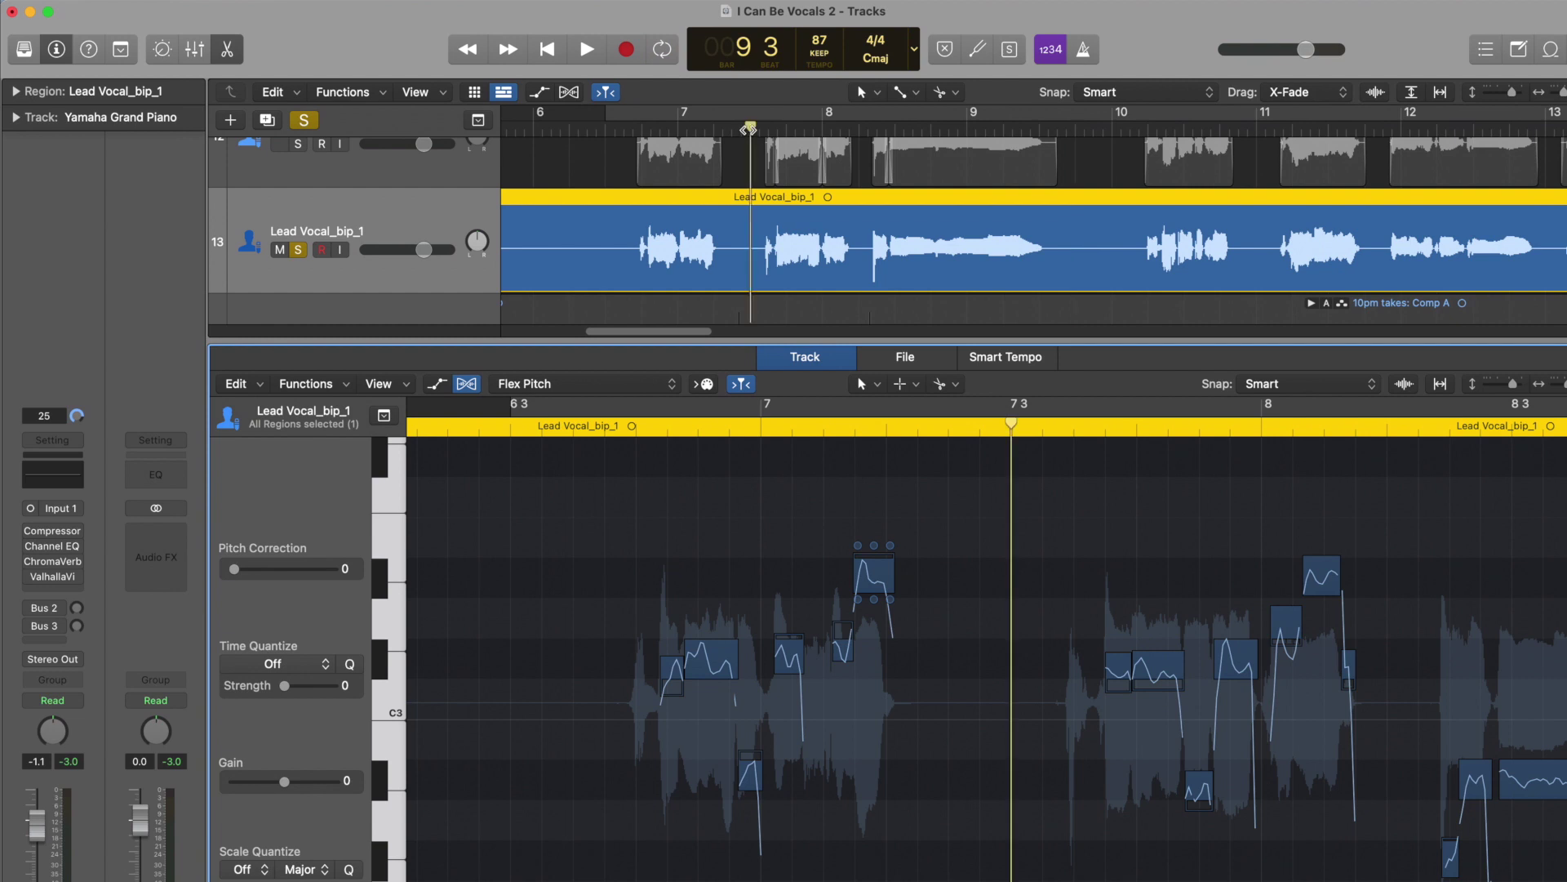
key(space)
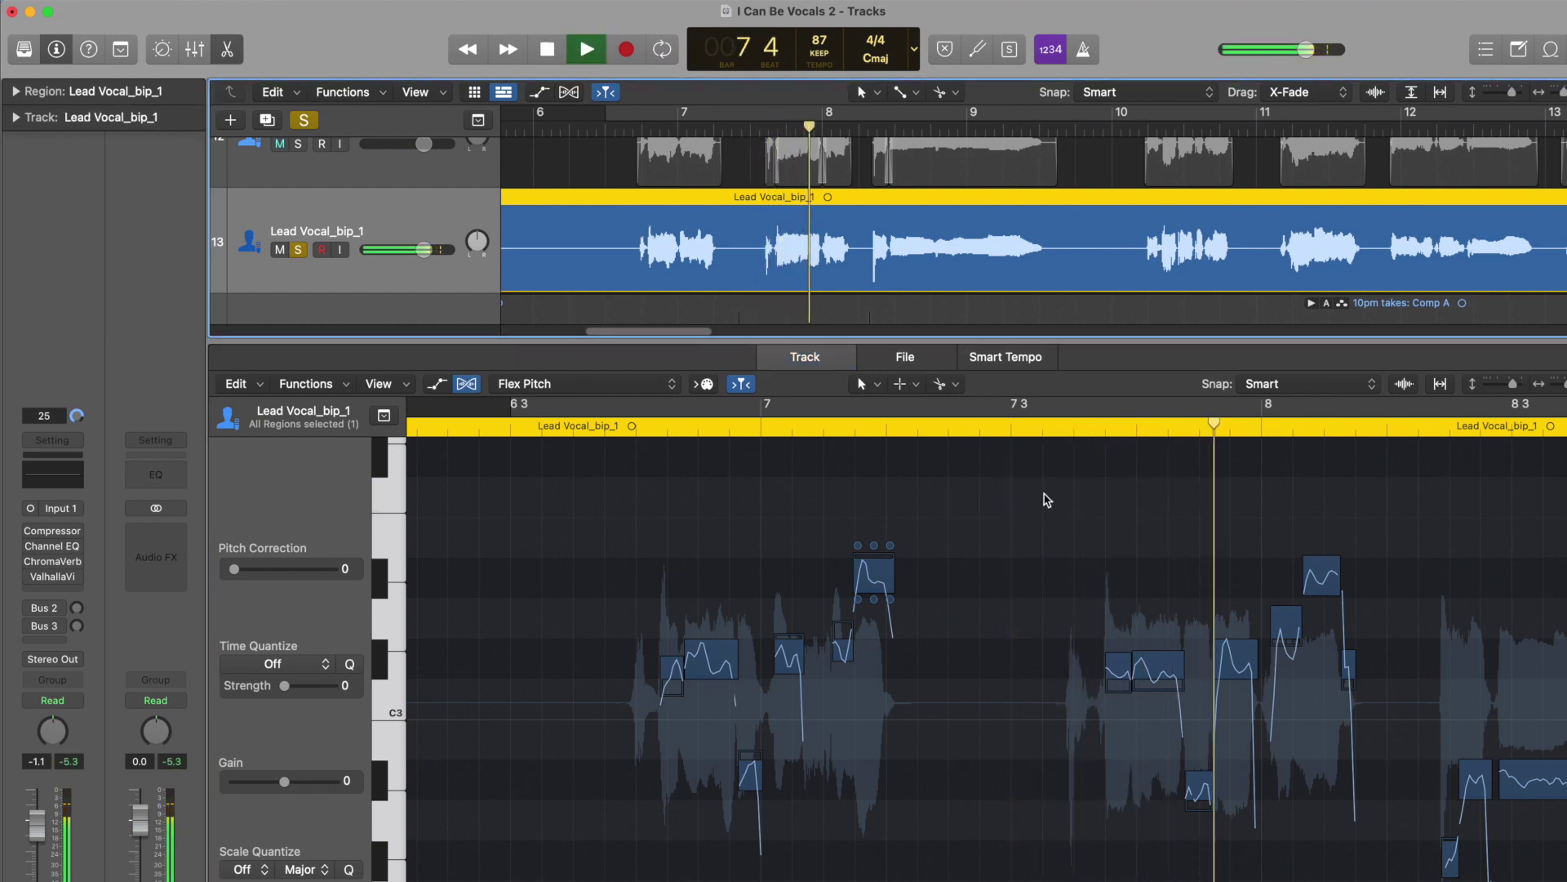
key(space)
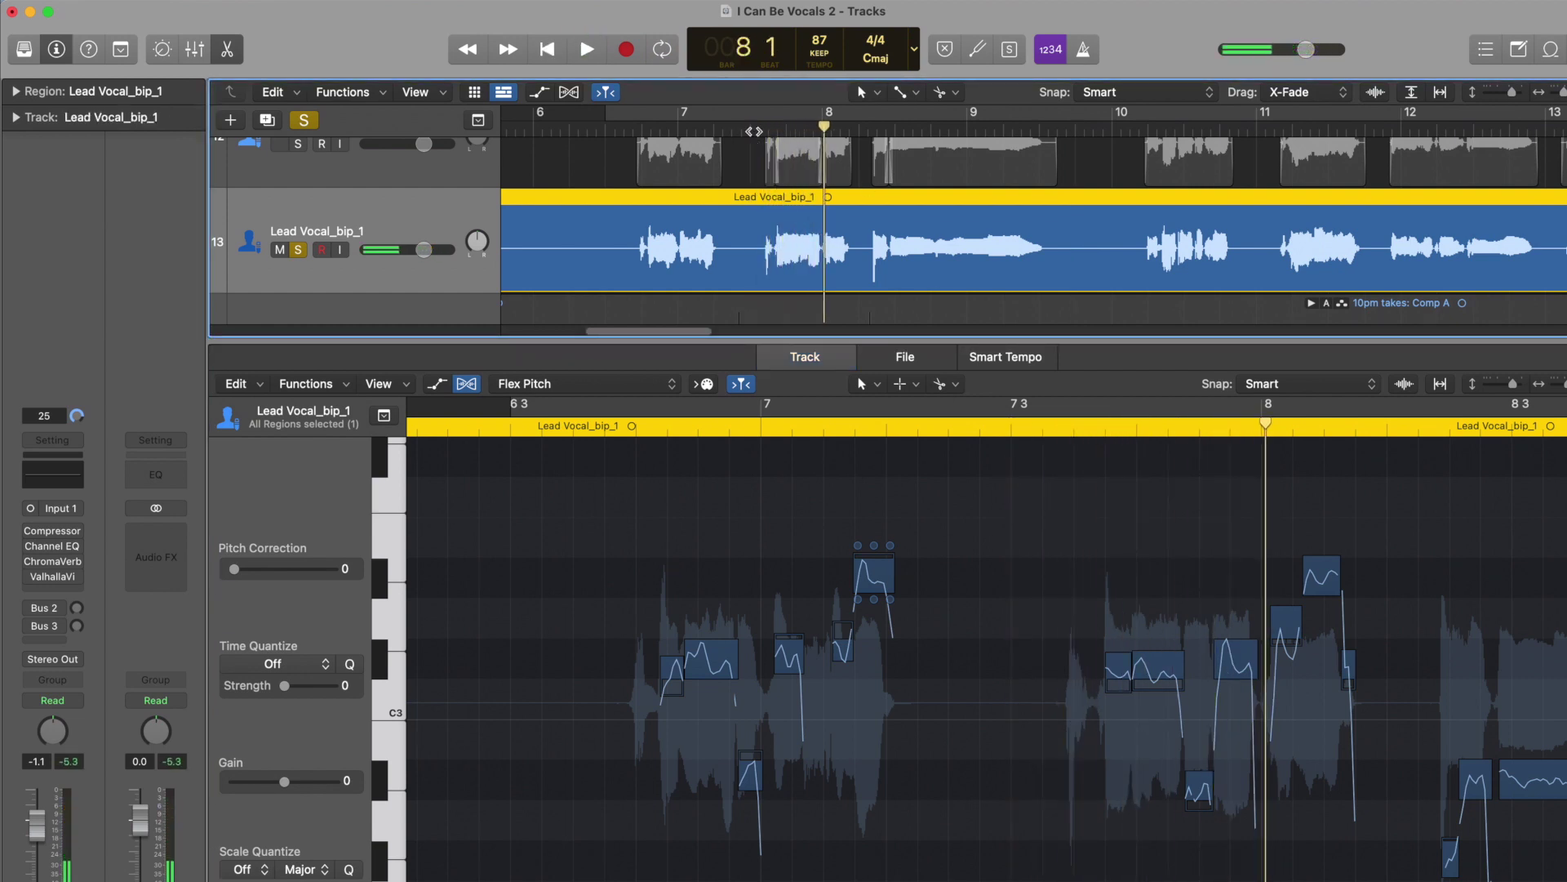
click(753, 127)
key(space)
key(space)
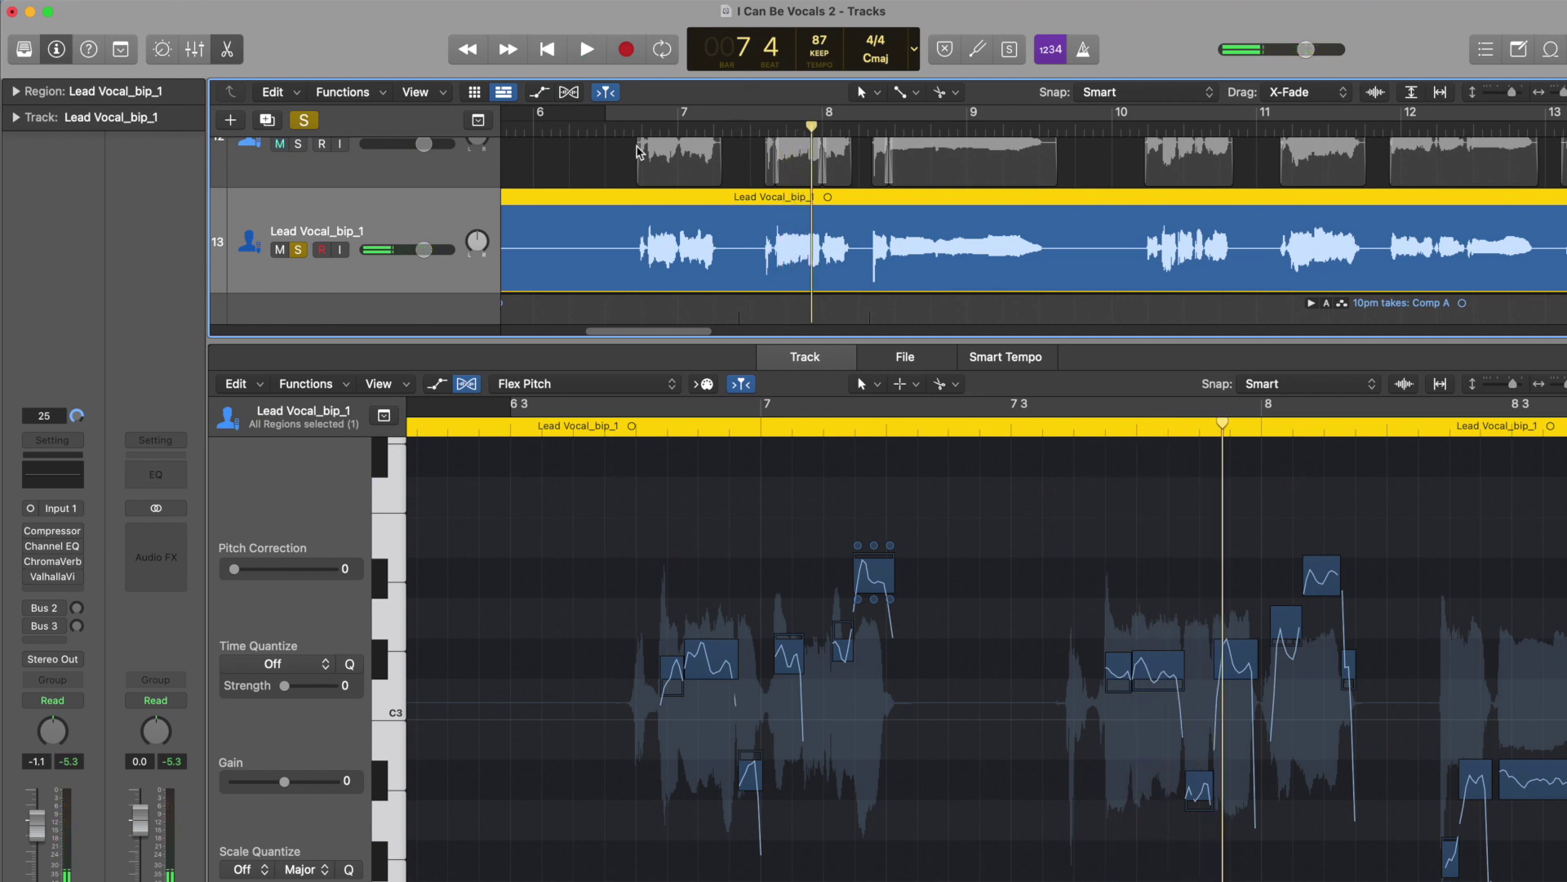
click(620, 119)
click(624, 126)
scroll(621, 336, up, 5)
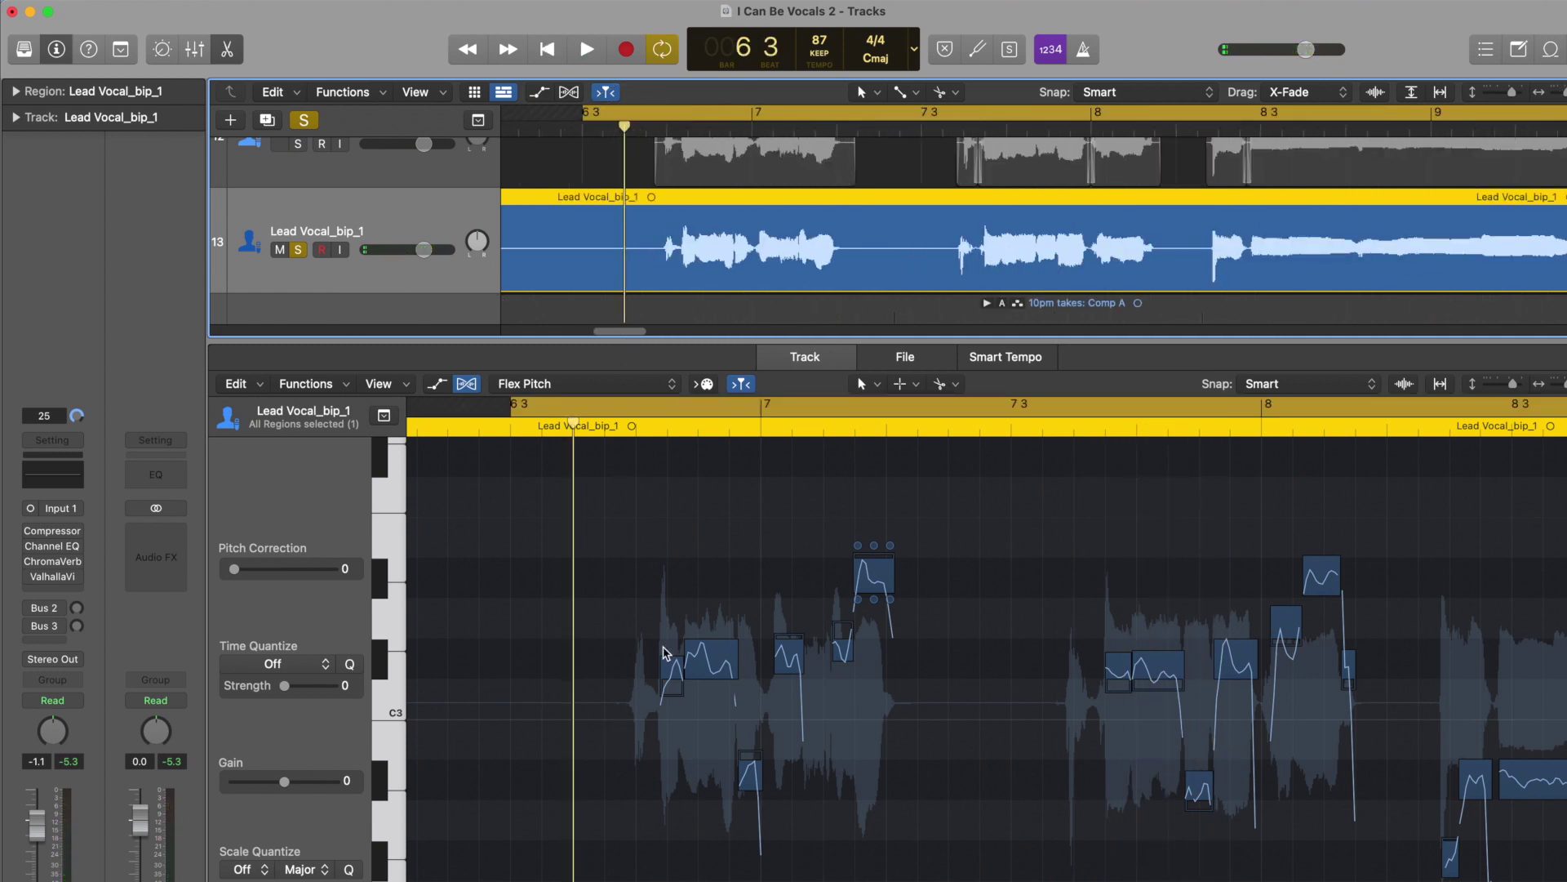
scroll(707, 686, up, 1)
key(super+Right)
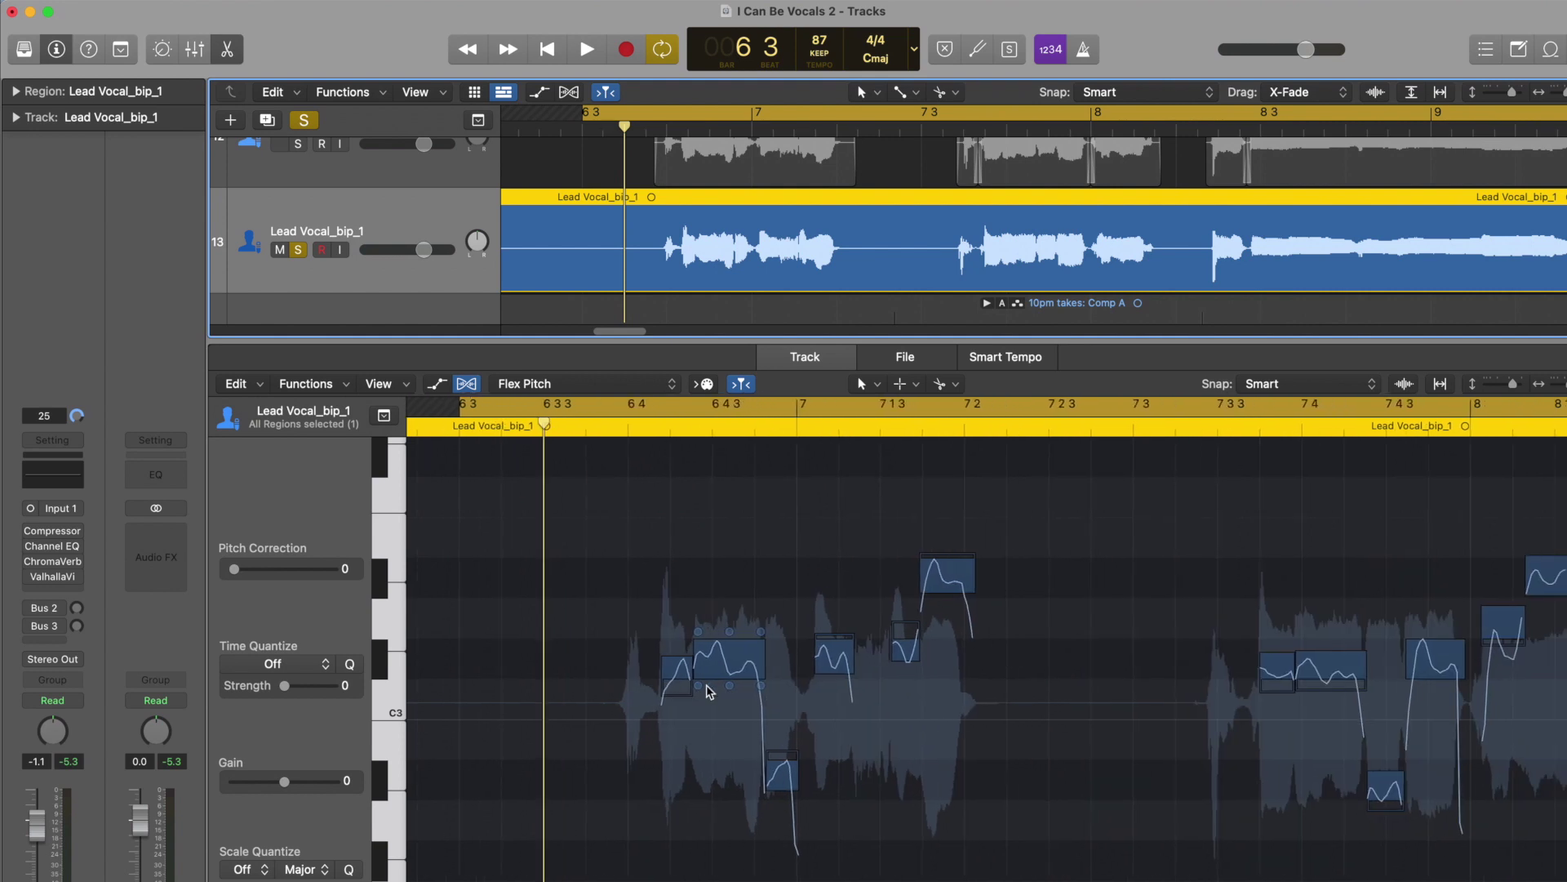
scroll(676, 571, right, 2)
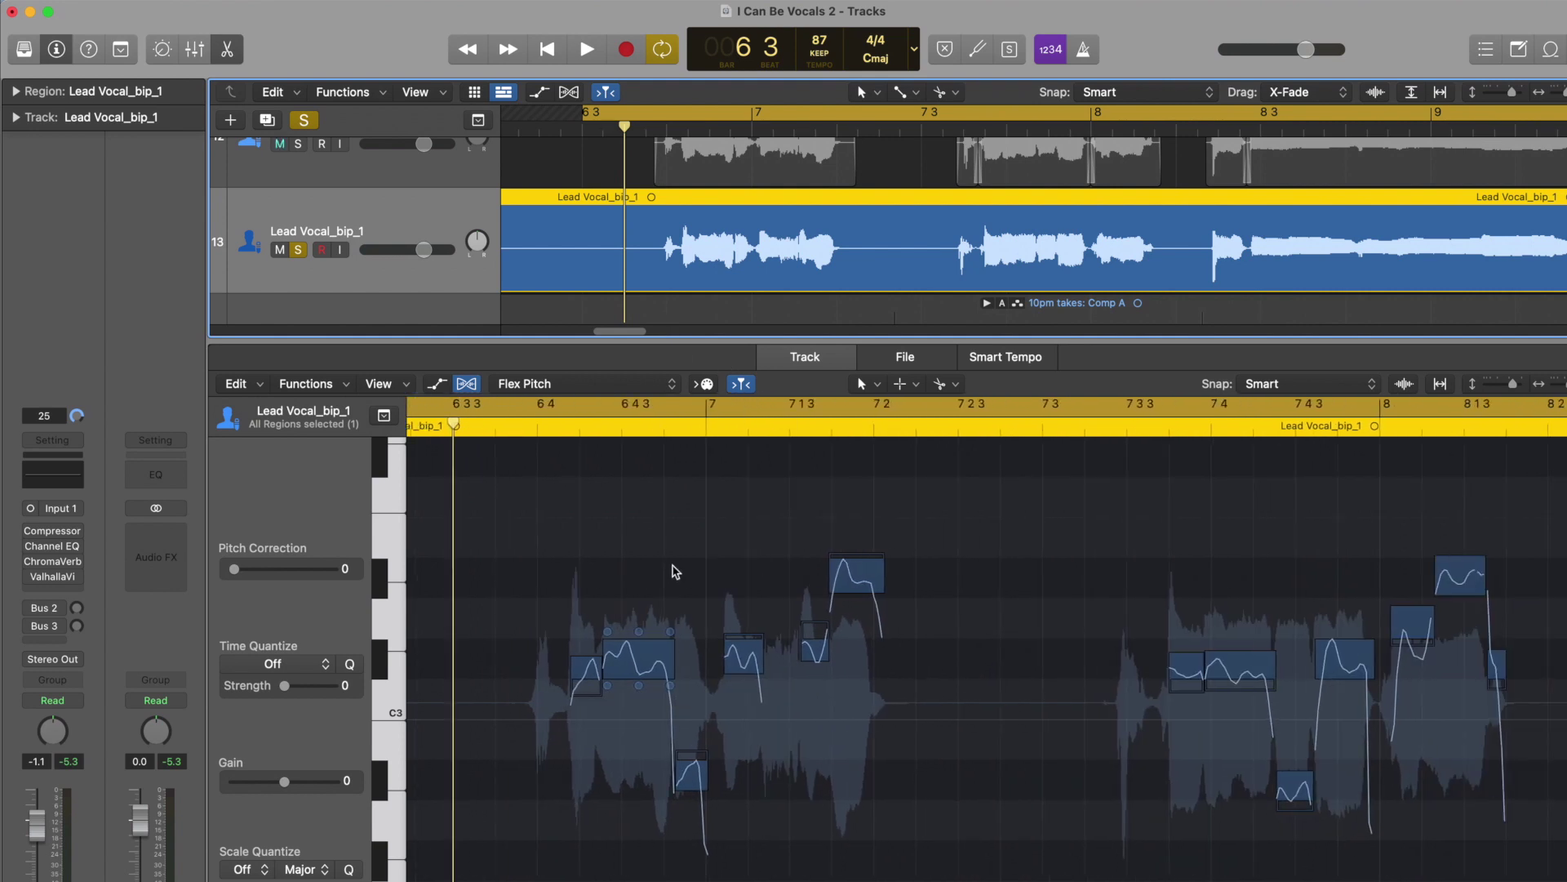
key(space)
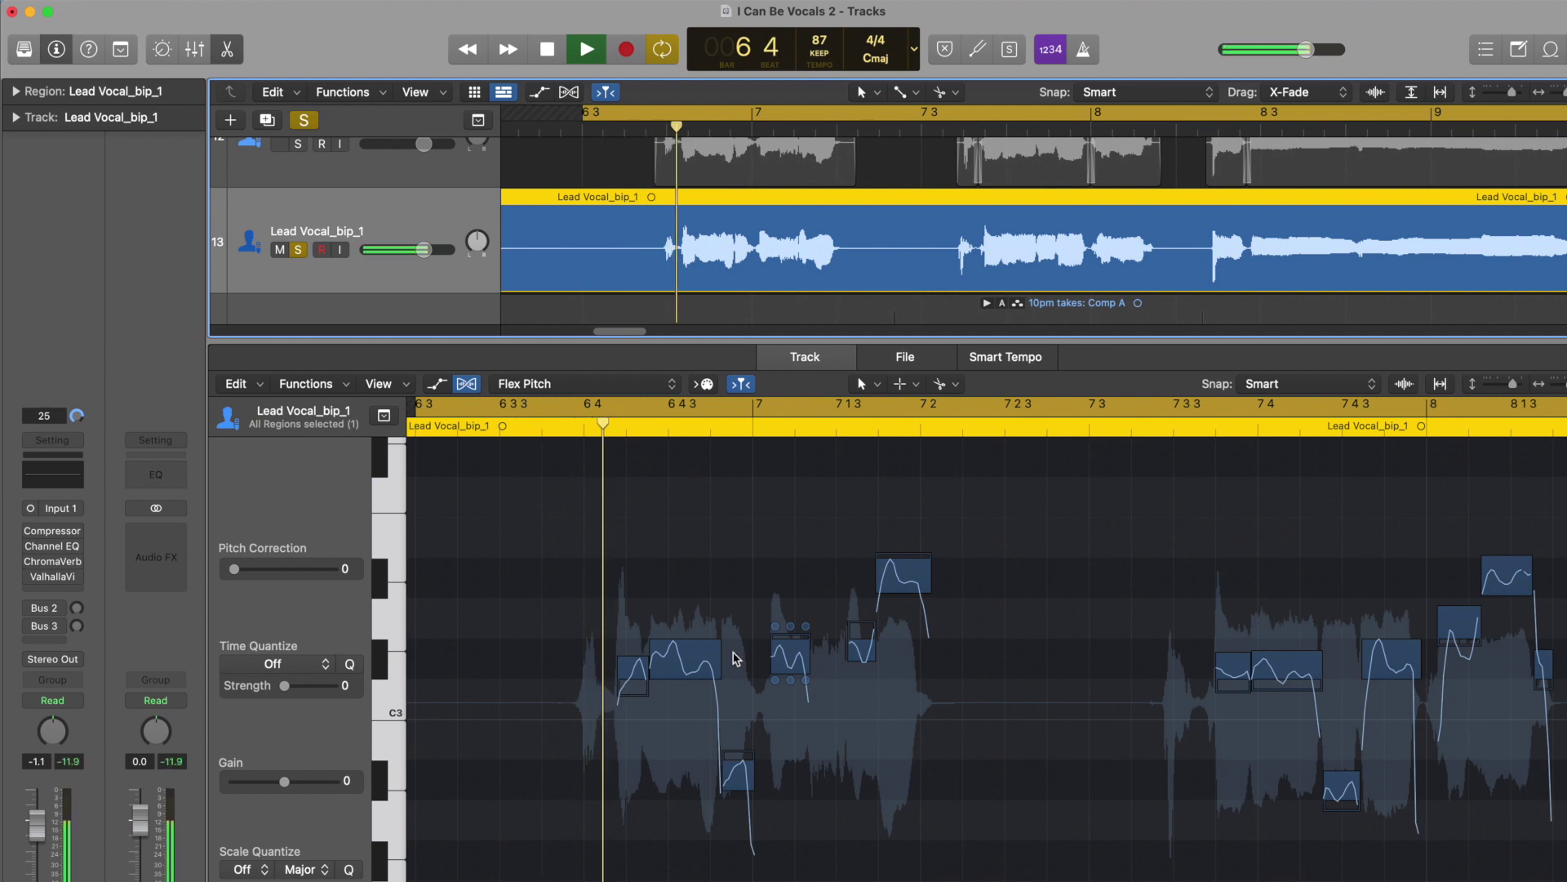
scroll(647, 642, up, 3)
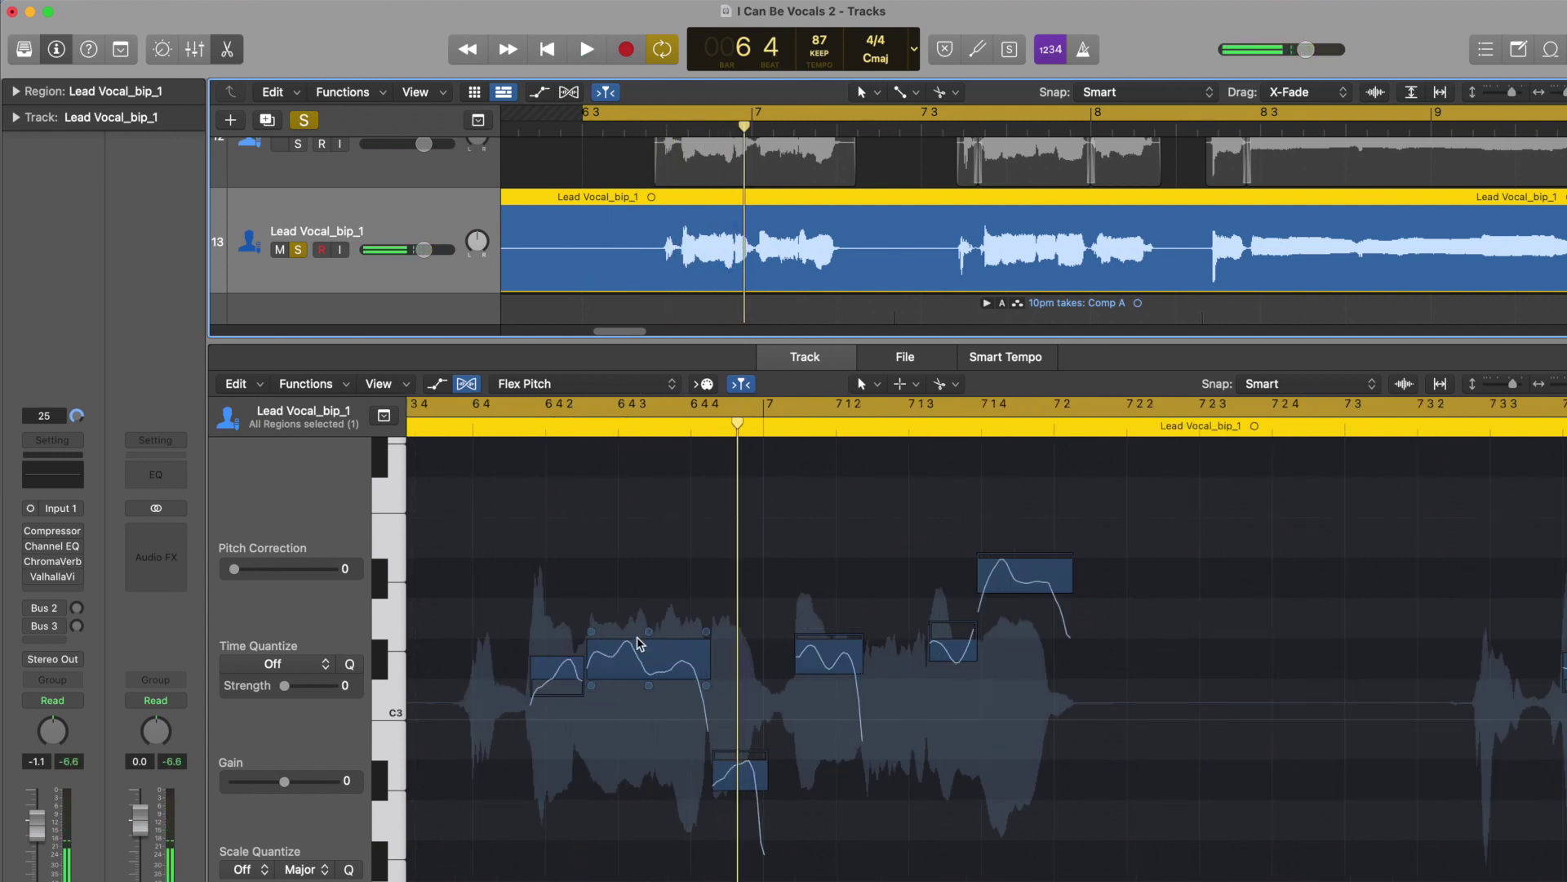
scroll(653, 649, left, 5)
scroll(802, 657, up, 3)
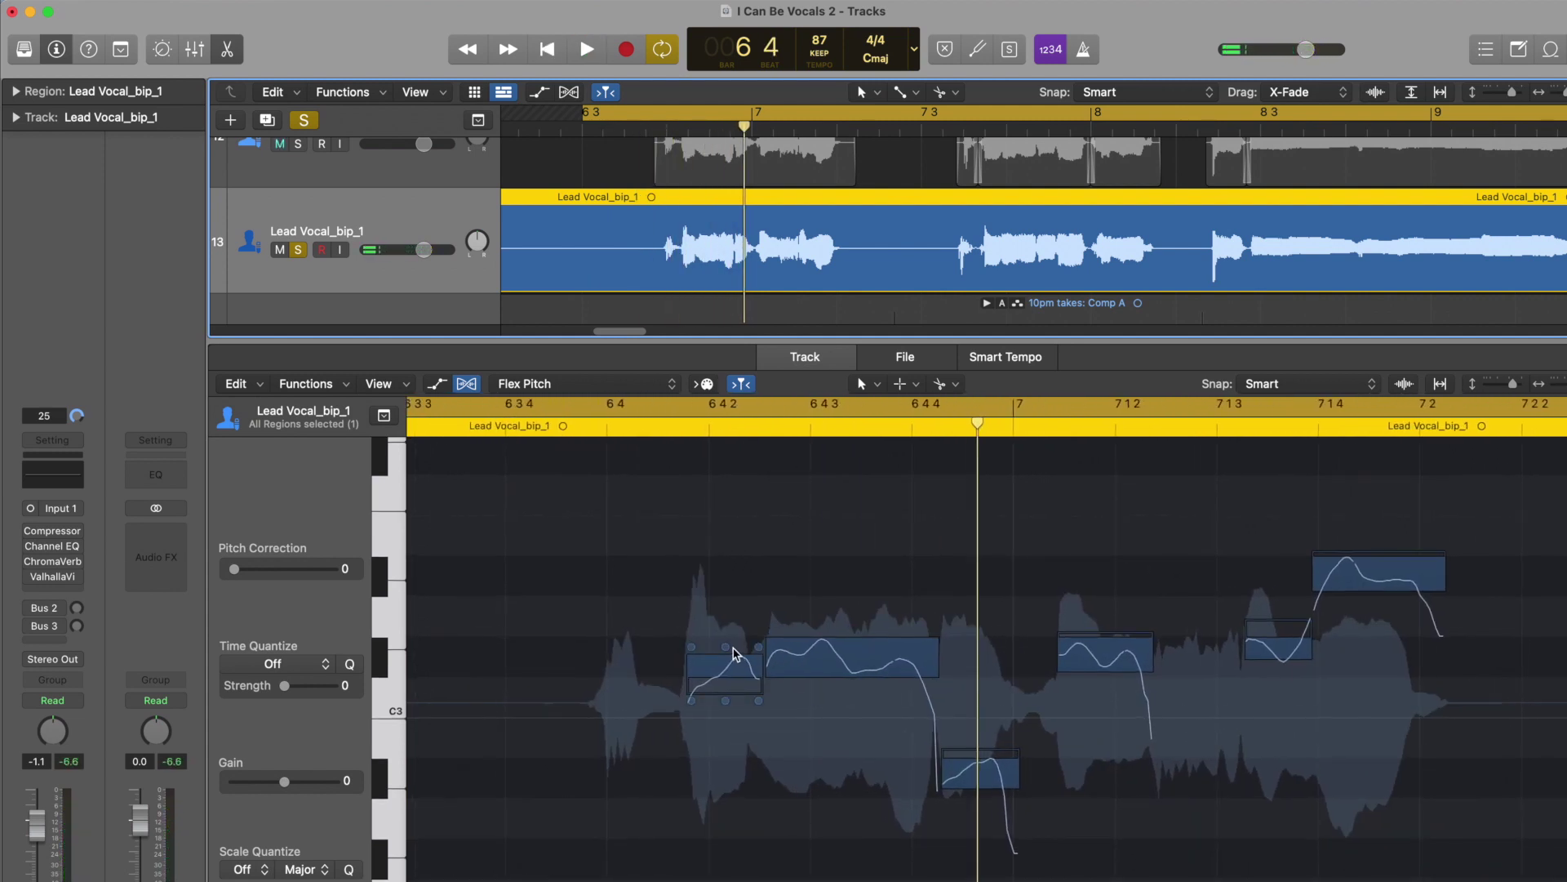
- Nudge the short opening note's fine pitch to -18 and play back to listen
drag(729, 664, 749, 655)
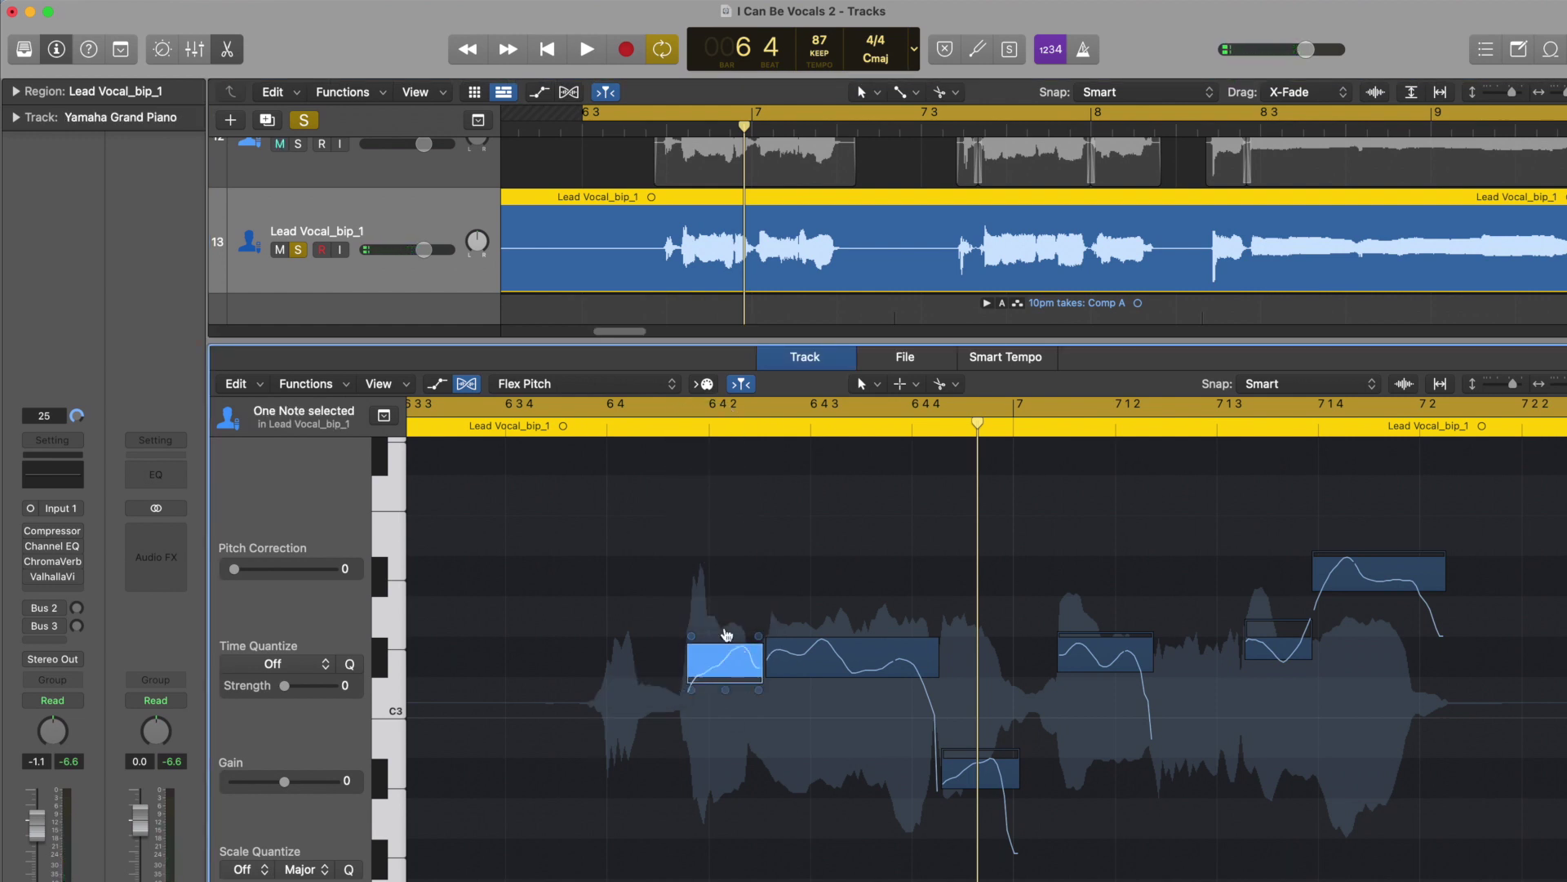
mouse_move(726, 638)
scroll(730, 642, down, 5)
scroll(735, 642, right, 1)
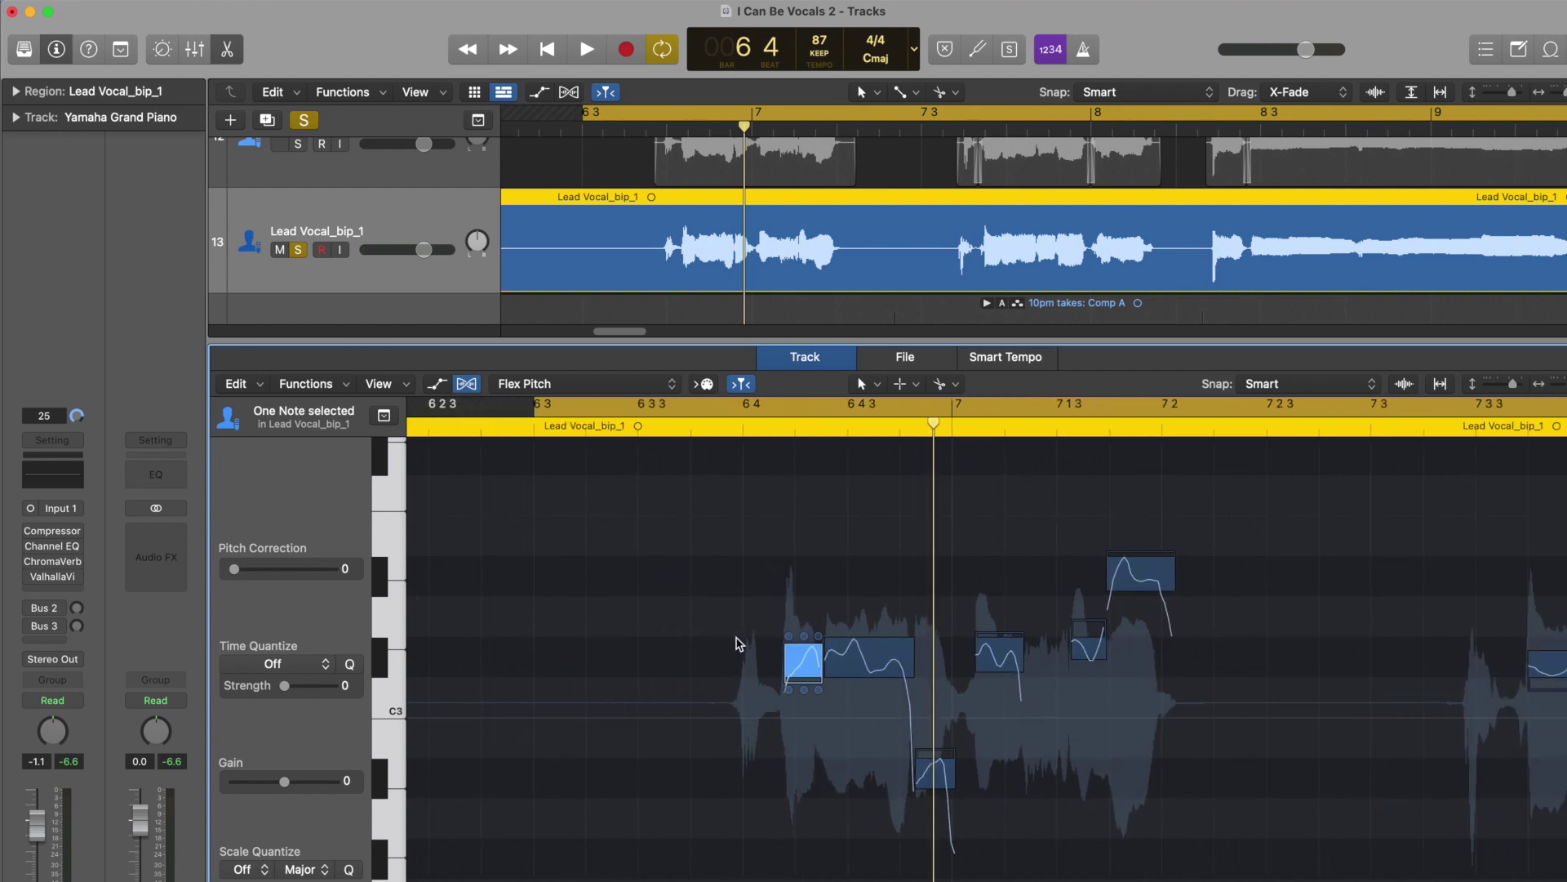
scroll(783, 654, right, 2)
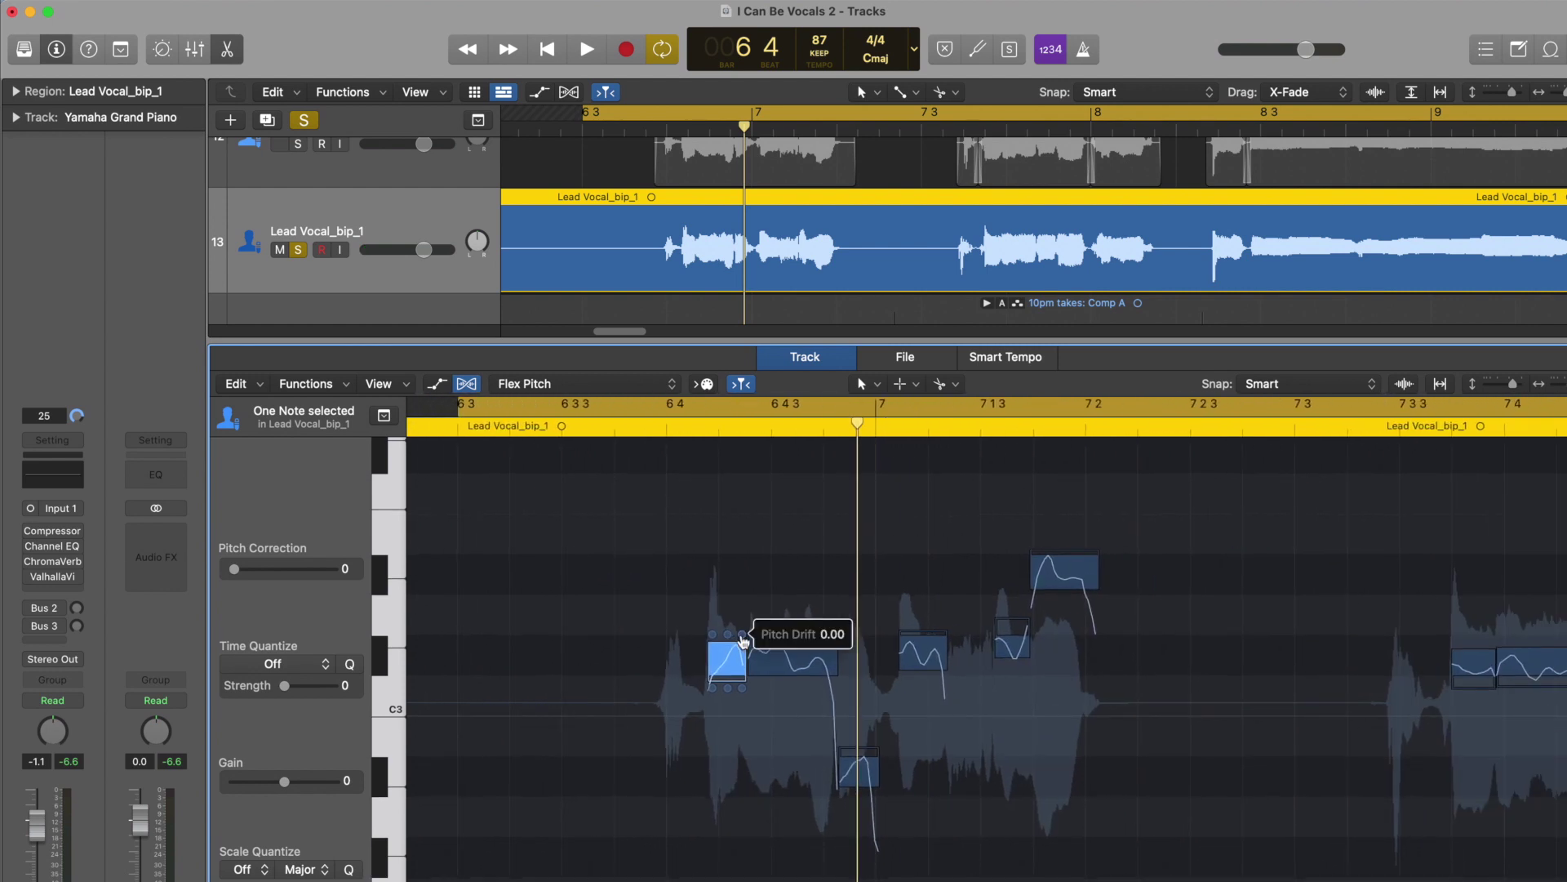
key(space)
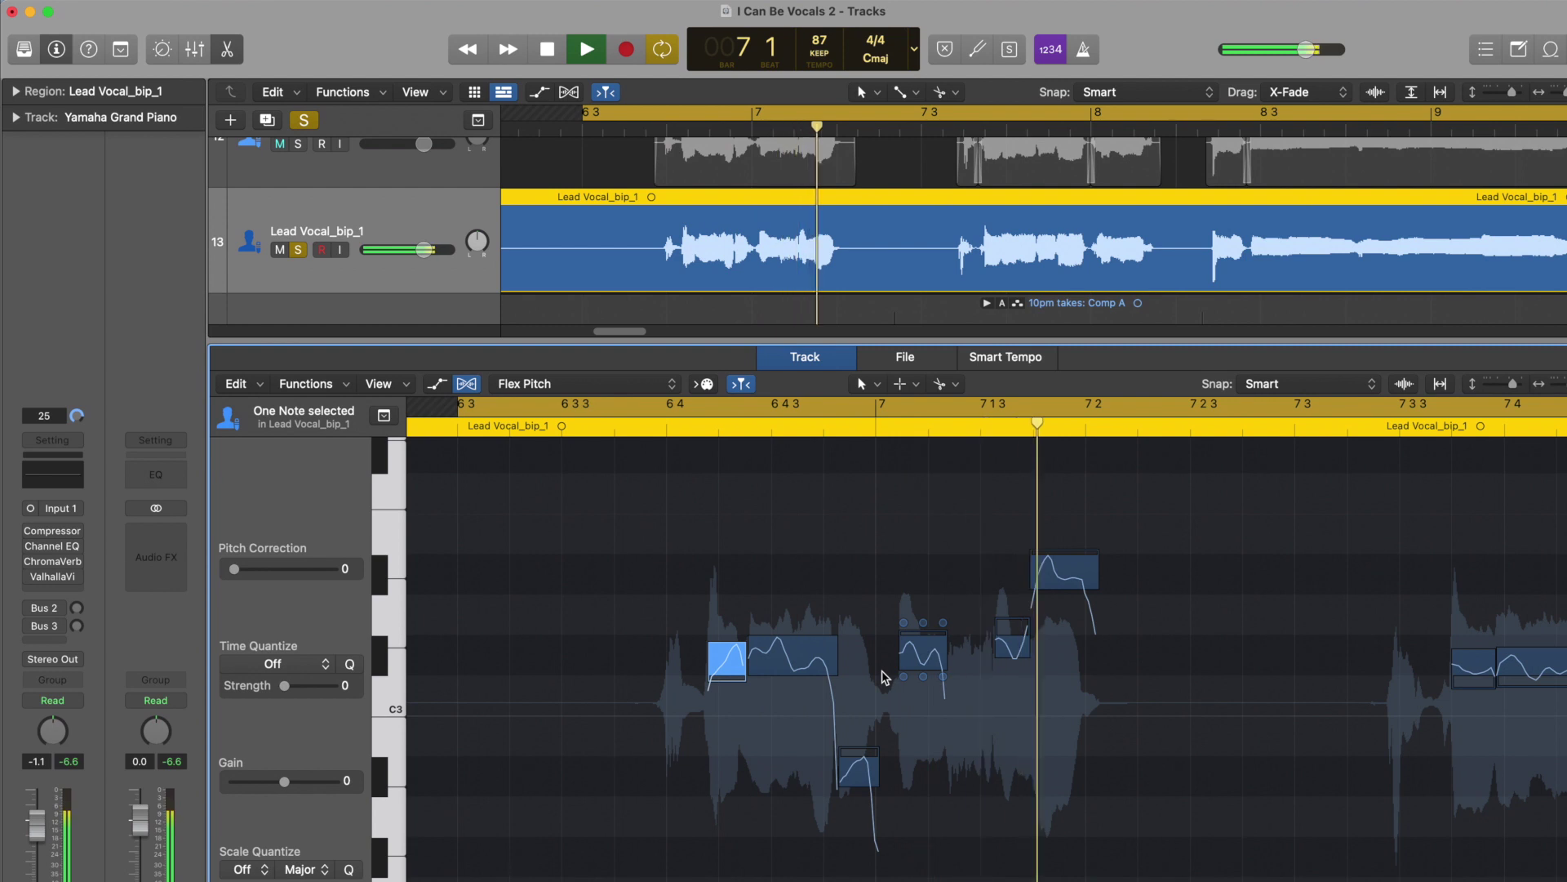
key(space)
- Select the high note after bar 7 1 3, set at fine pitch 0, and audition the passage
click(1068, 560)
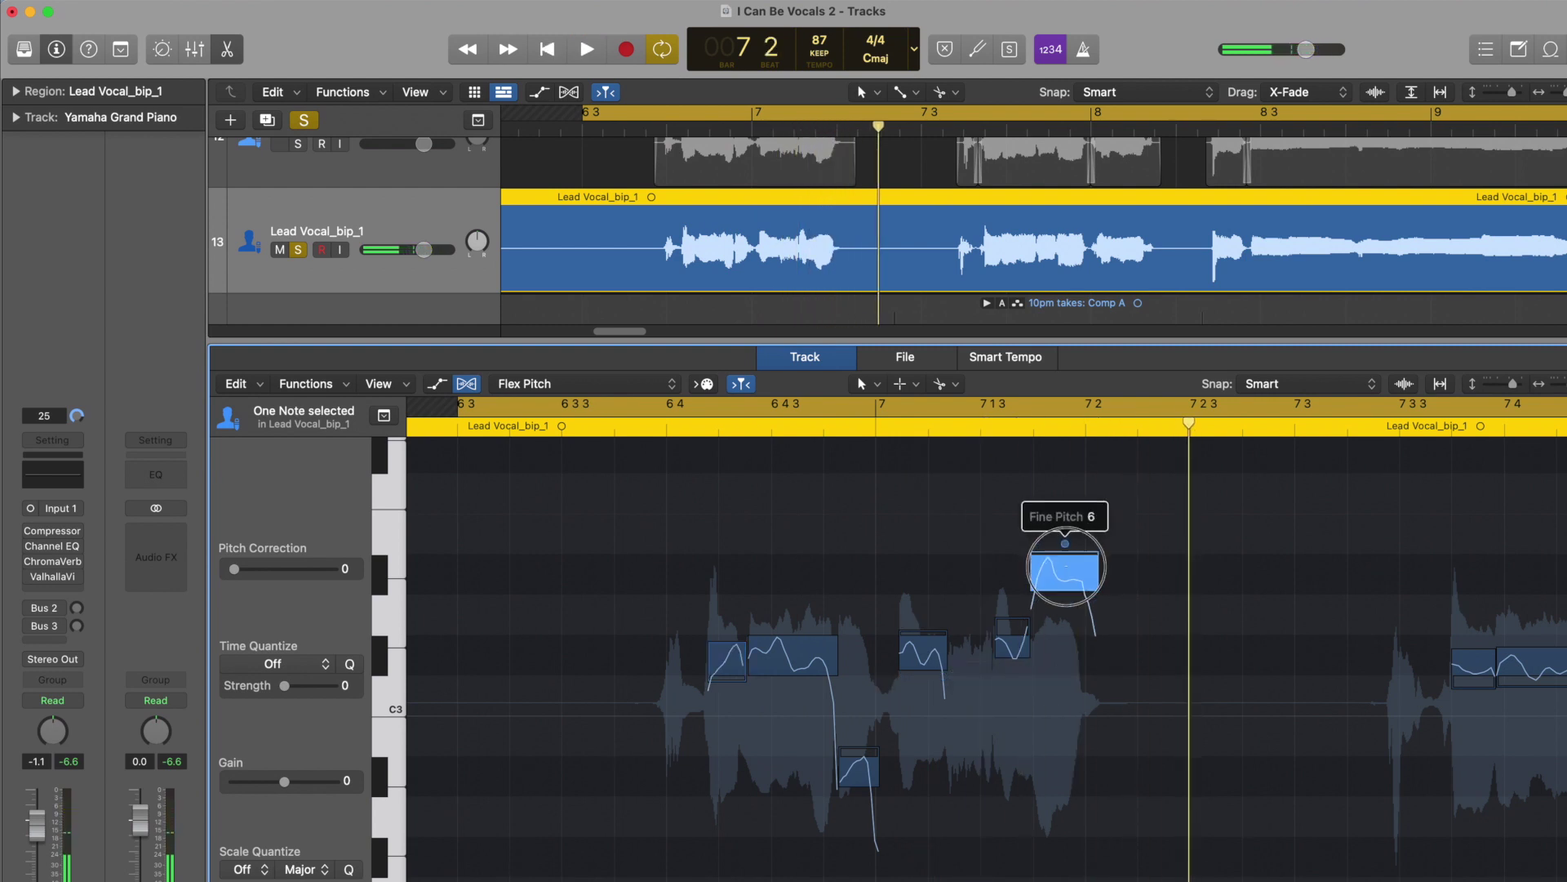
key(space)
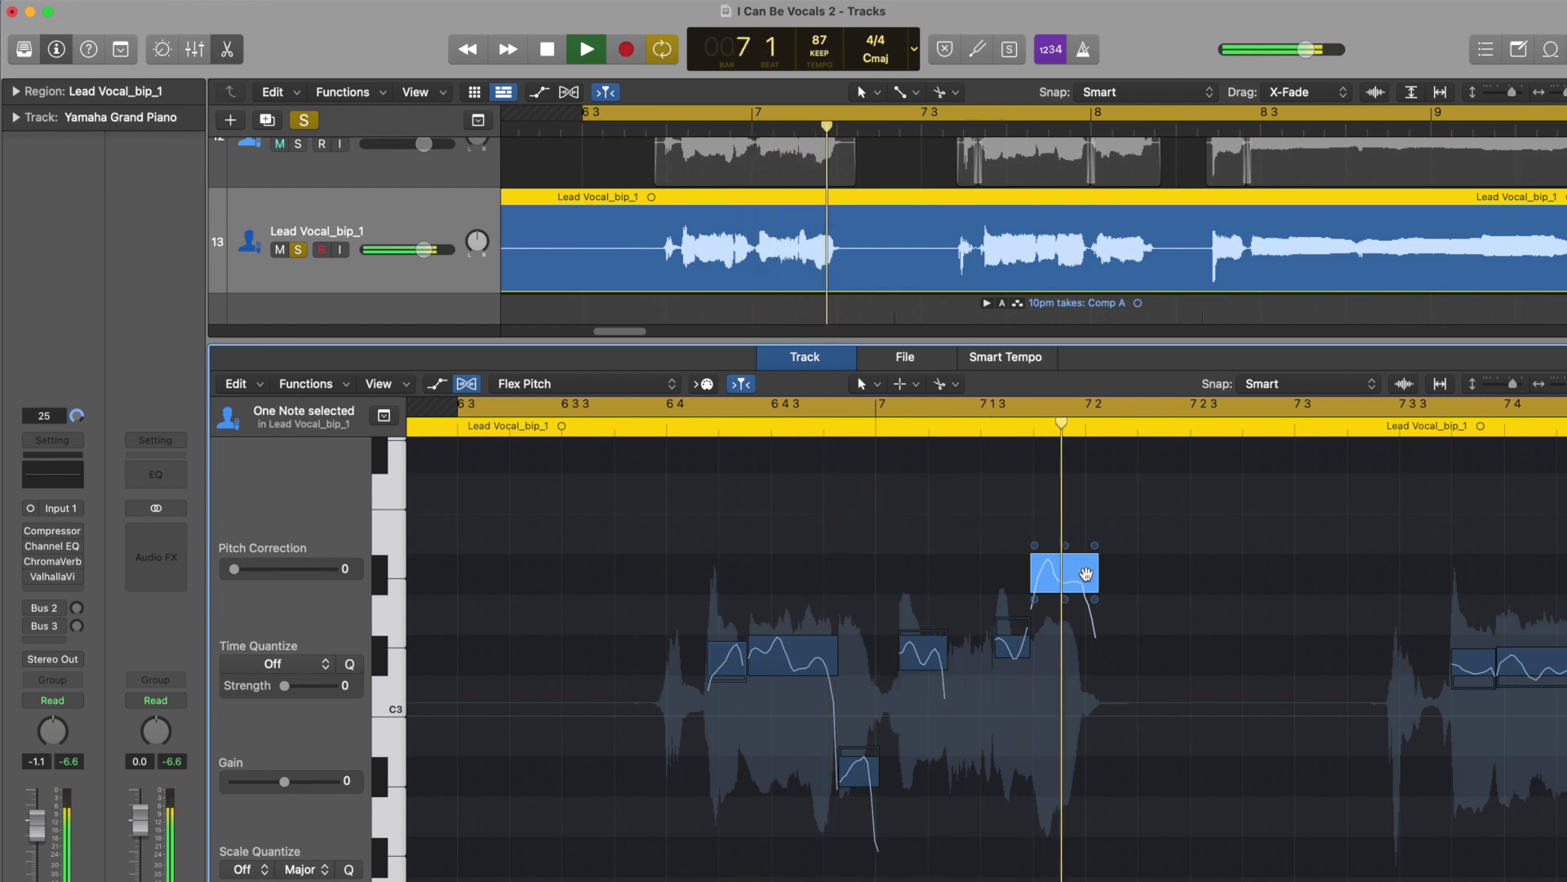
key(space)
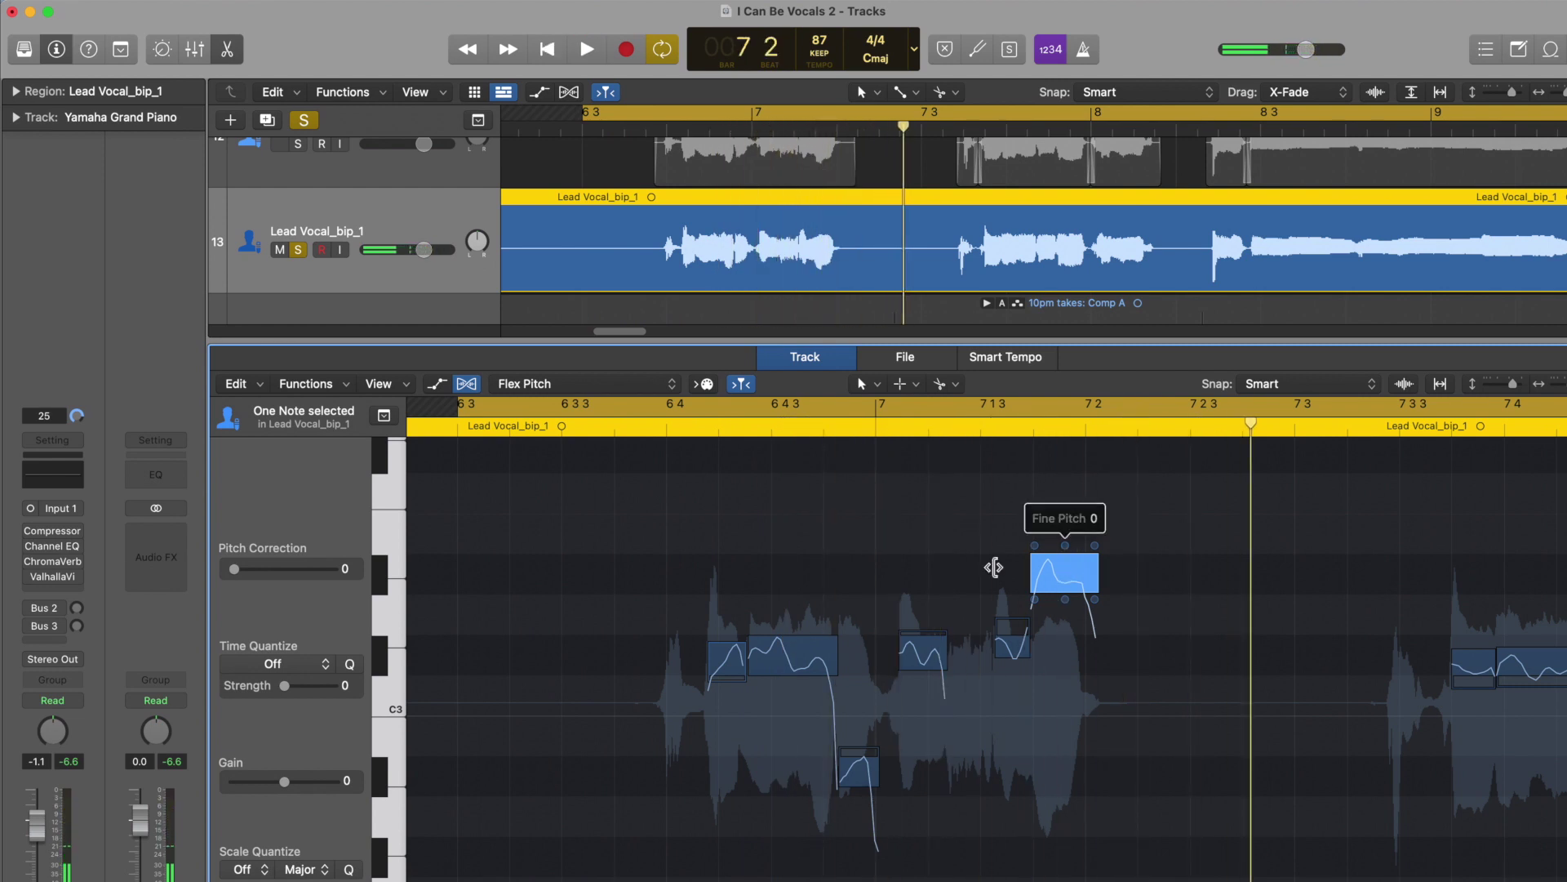
mouse_move(828, 628)
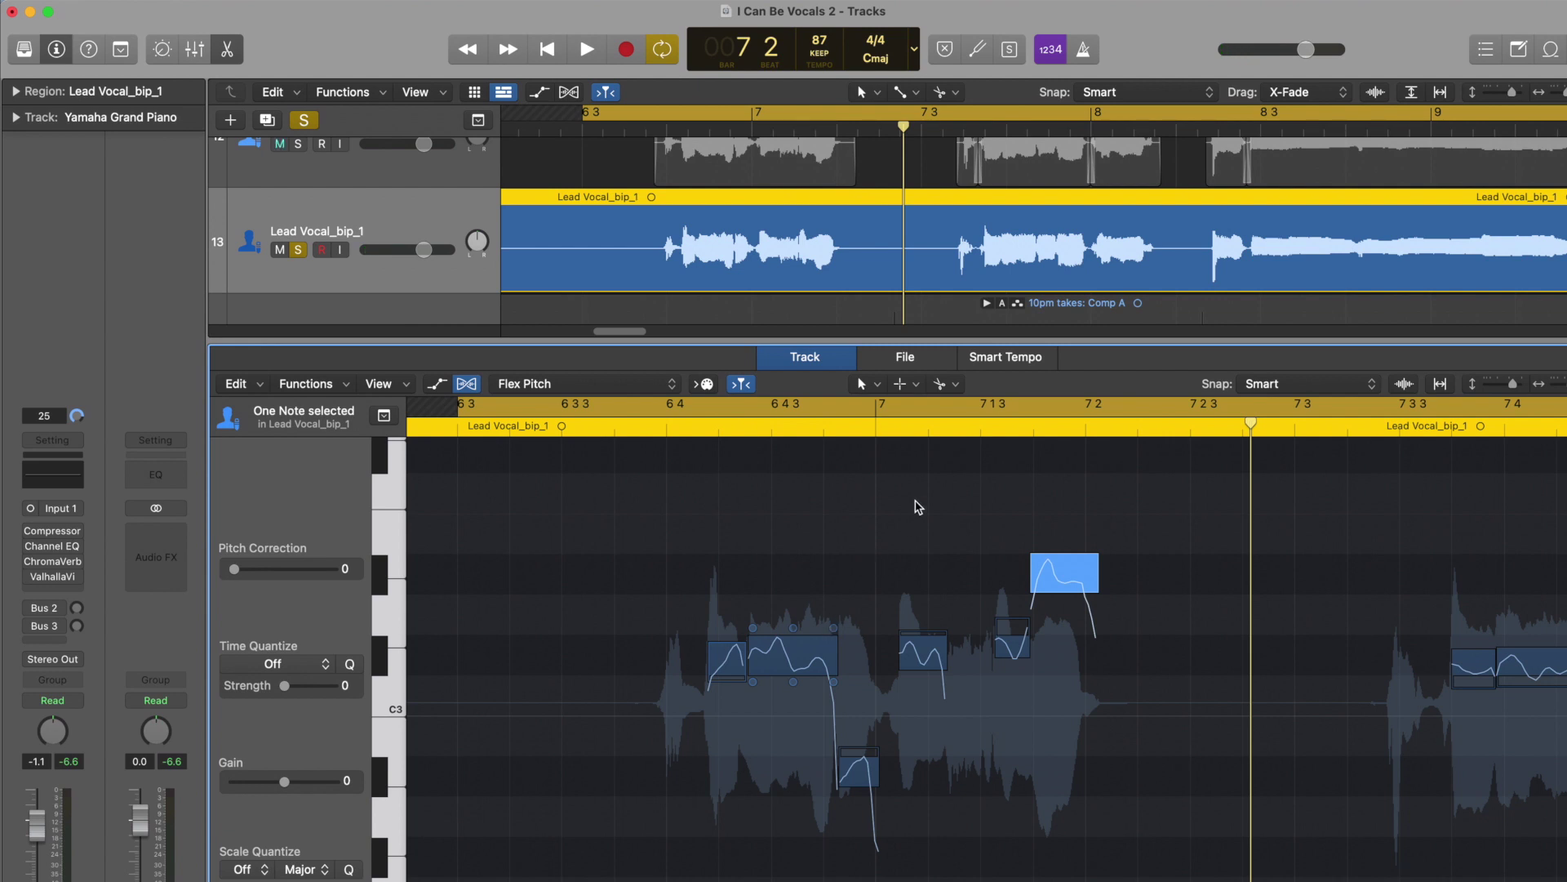
key(space)
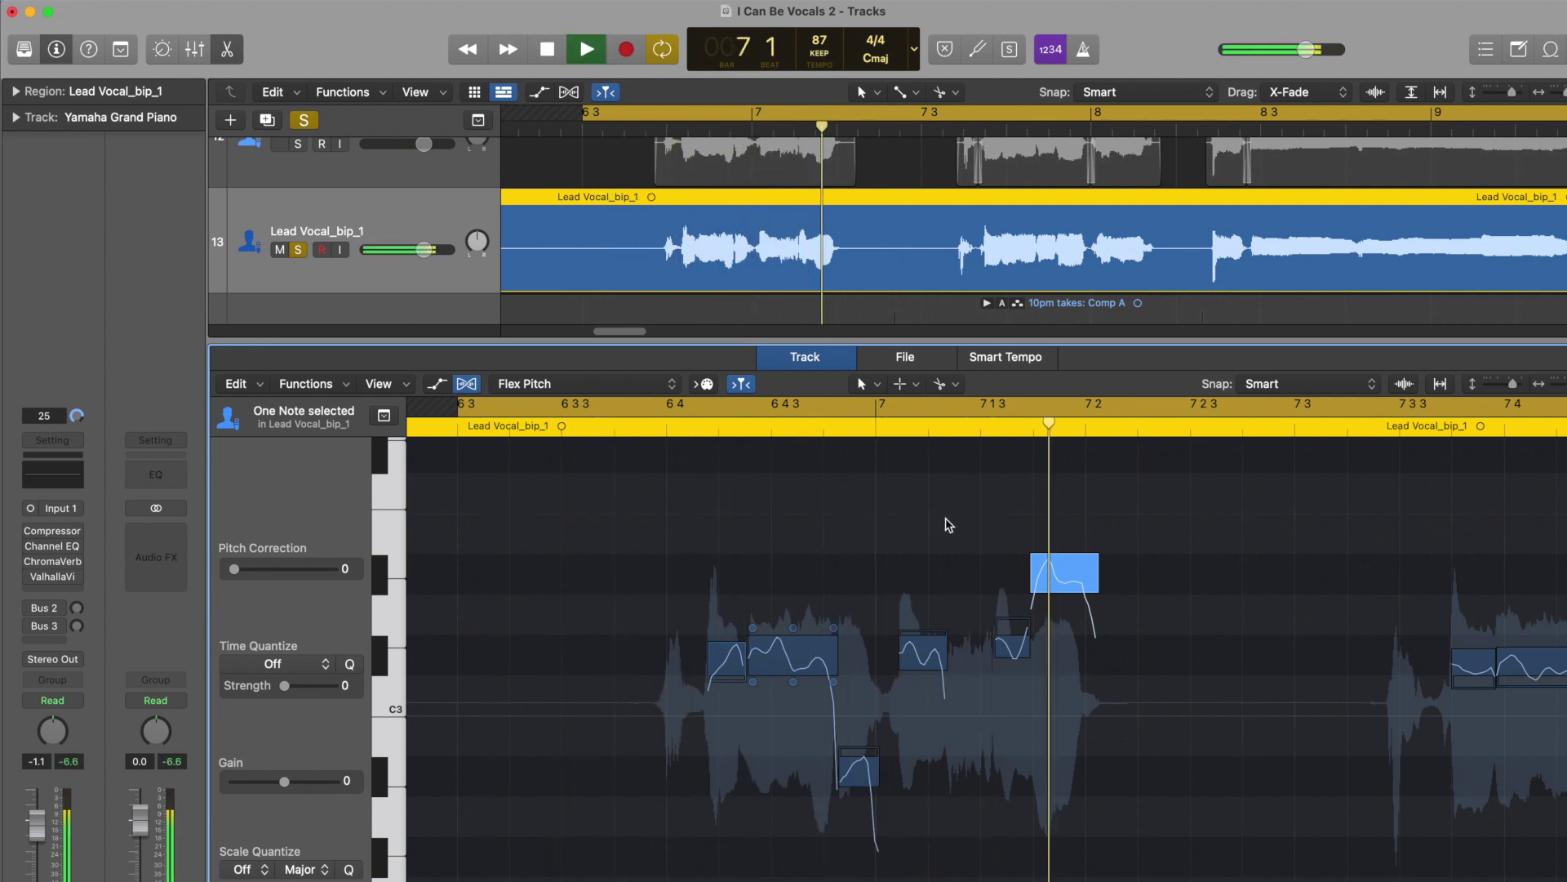
- Audition the vocal from just before bar 7 3
key(space)
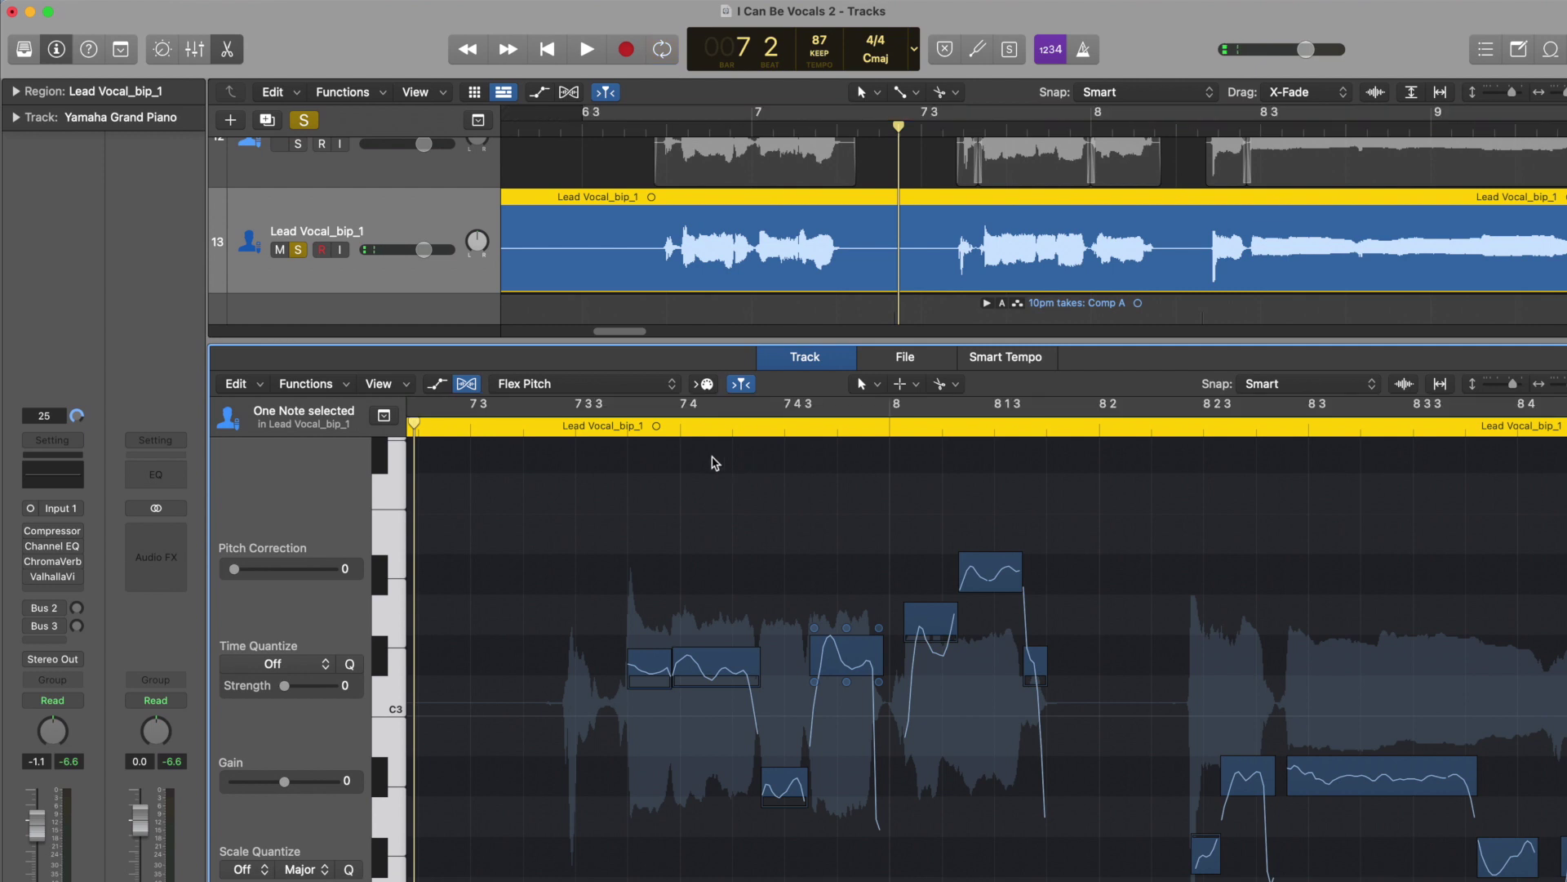
scroll(702, 453, left, 3)
click(645, 423)
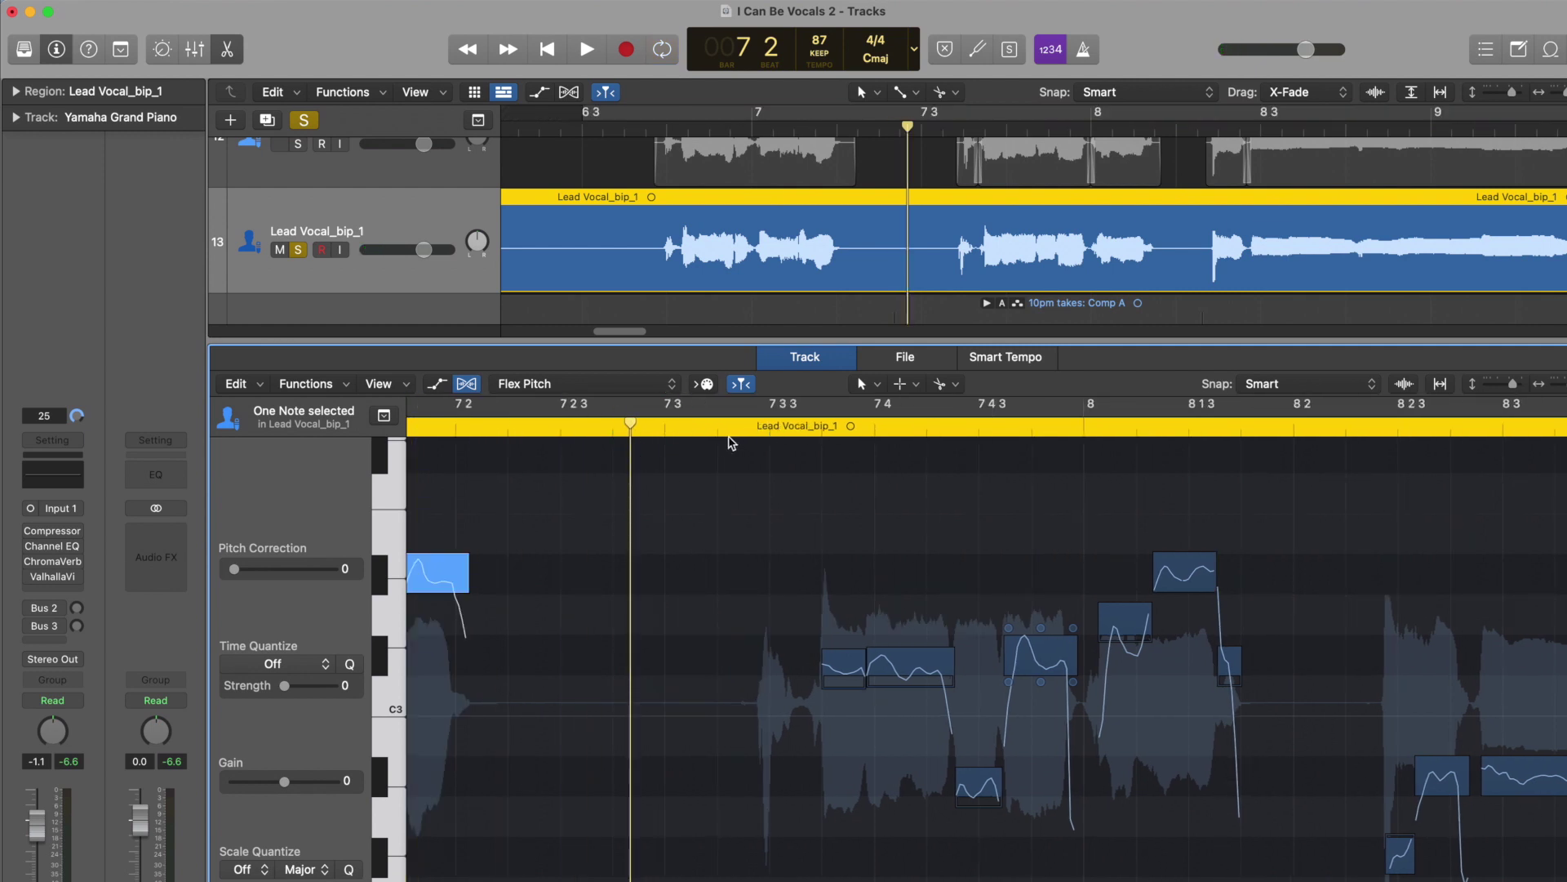
key(space)
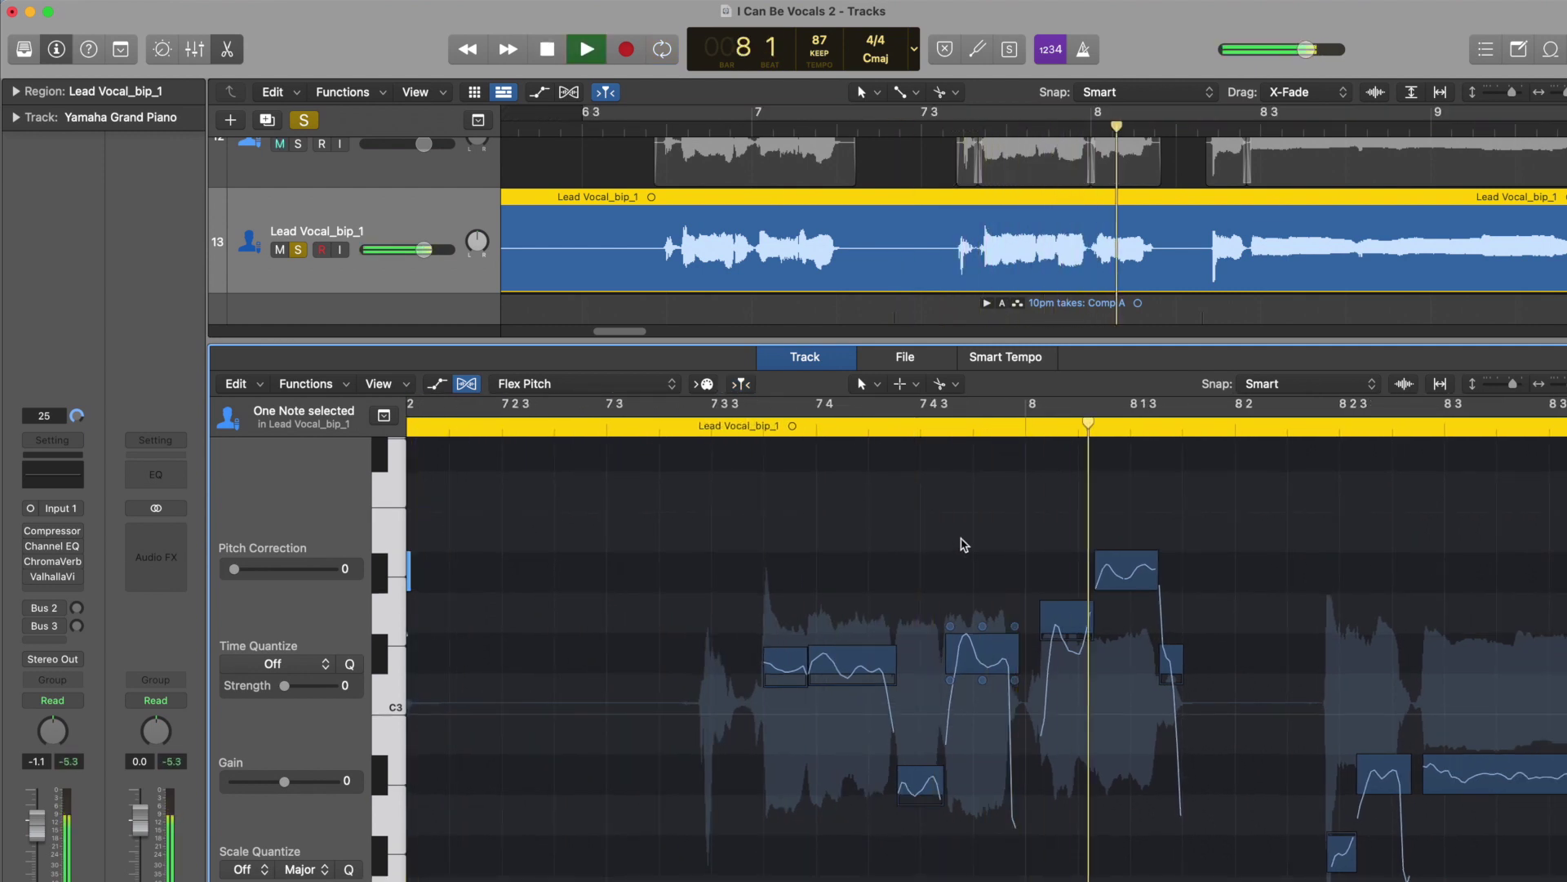
key(space)
- Retune the two notes around bar 7 4 to -16 and -10 and audition them
click(853, 581)
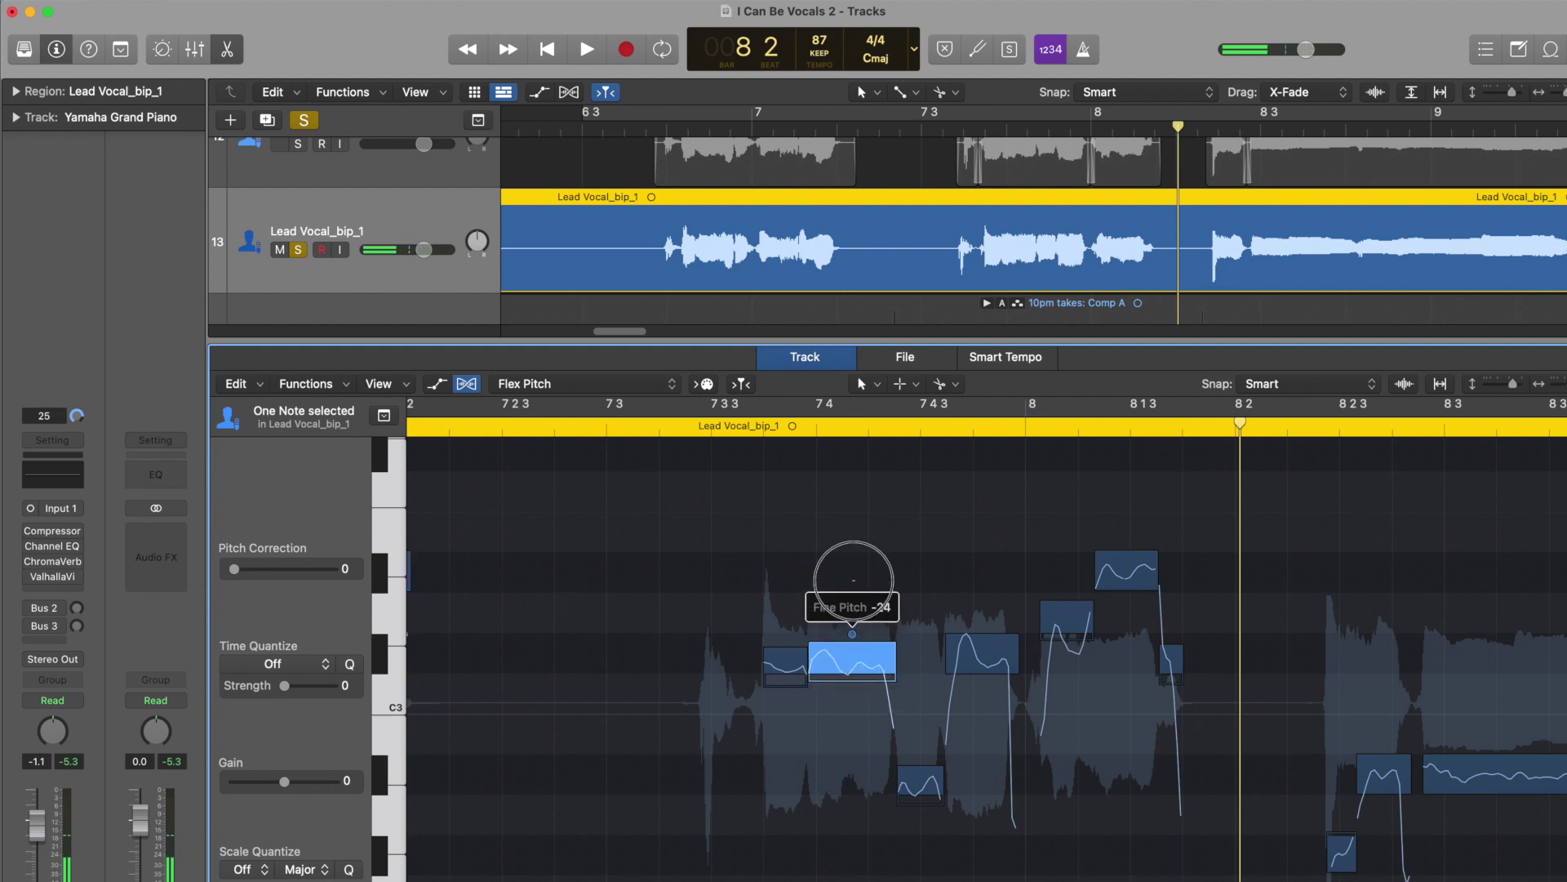
click(788, 649)
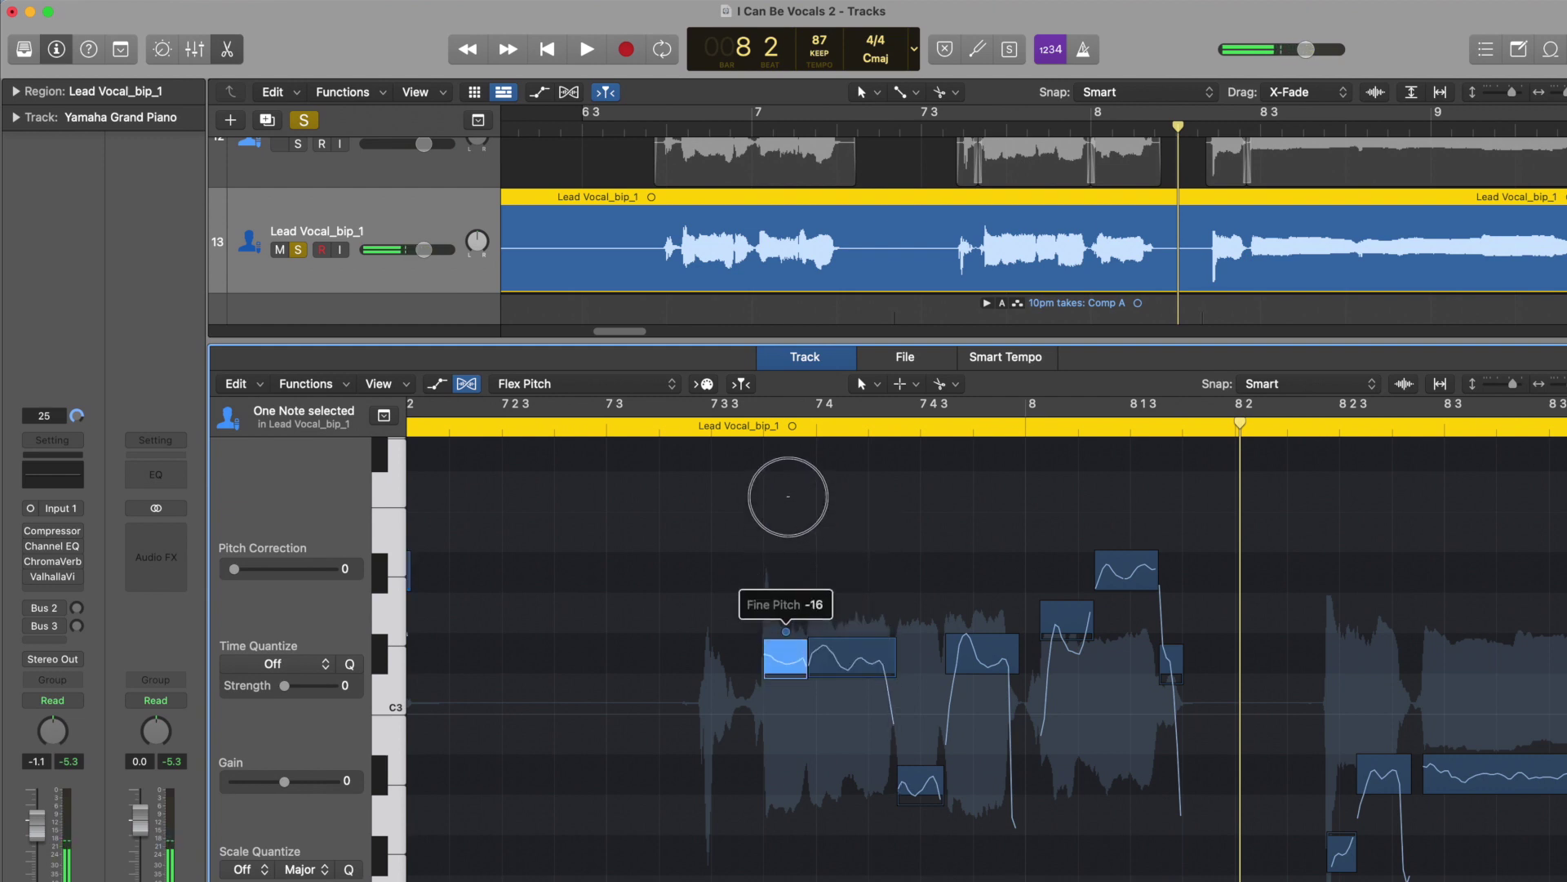
click(671, 427)
key(space)
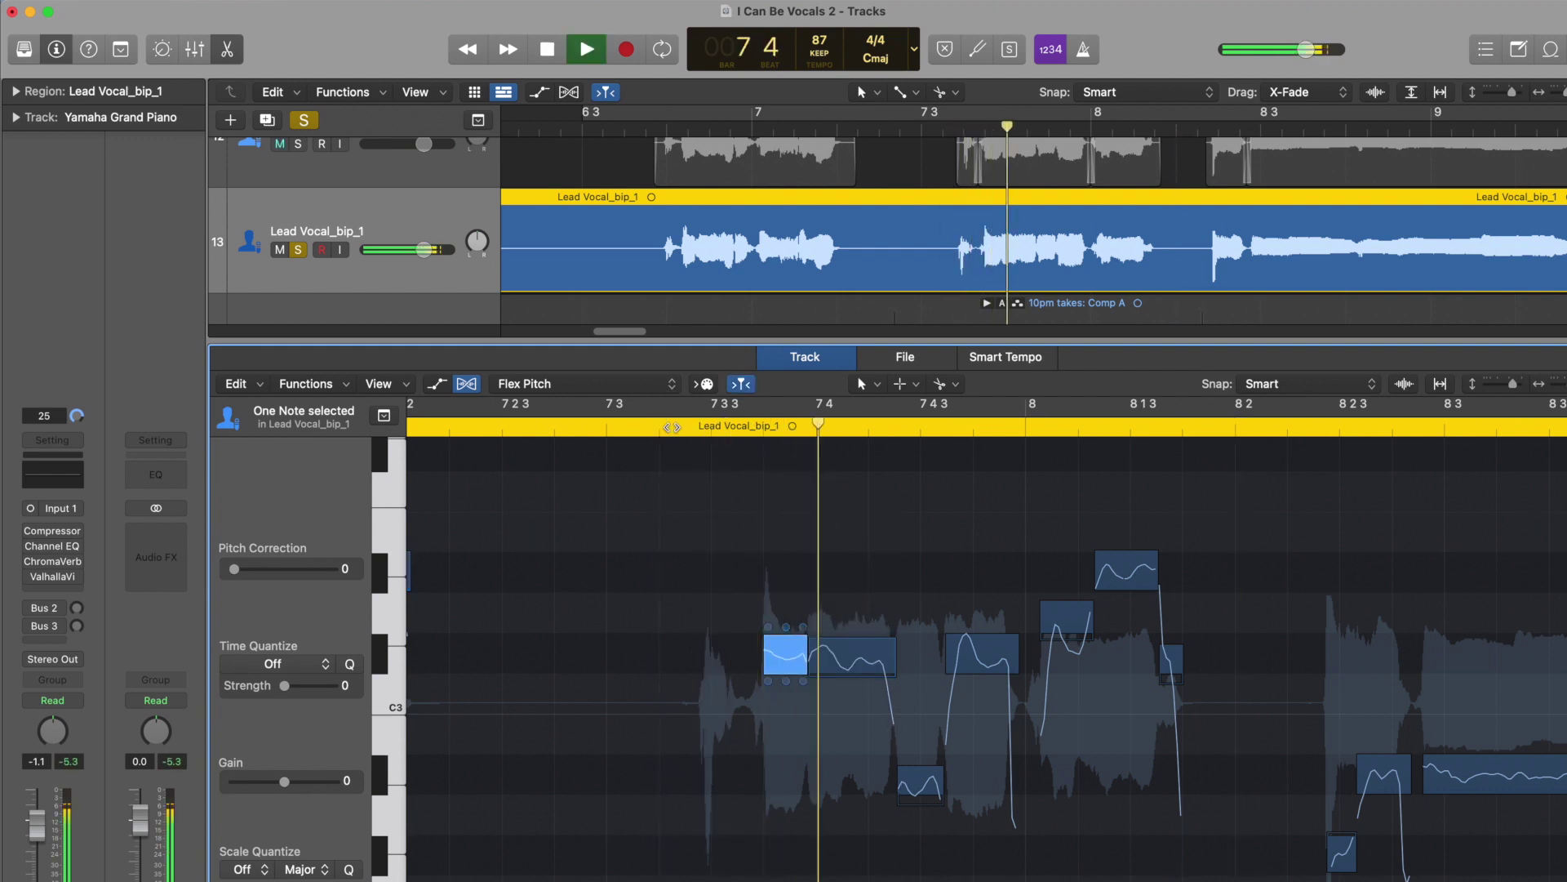
key(space)
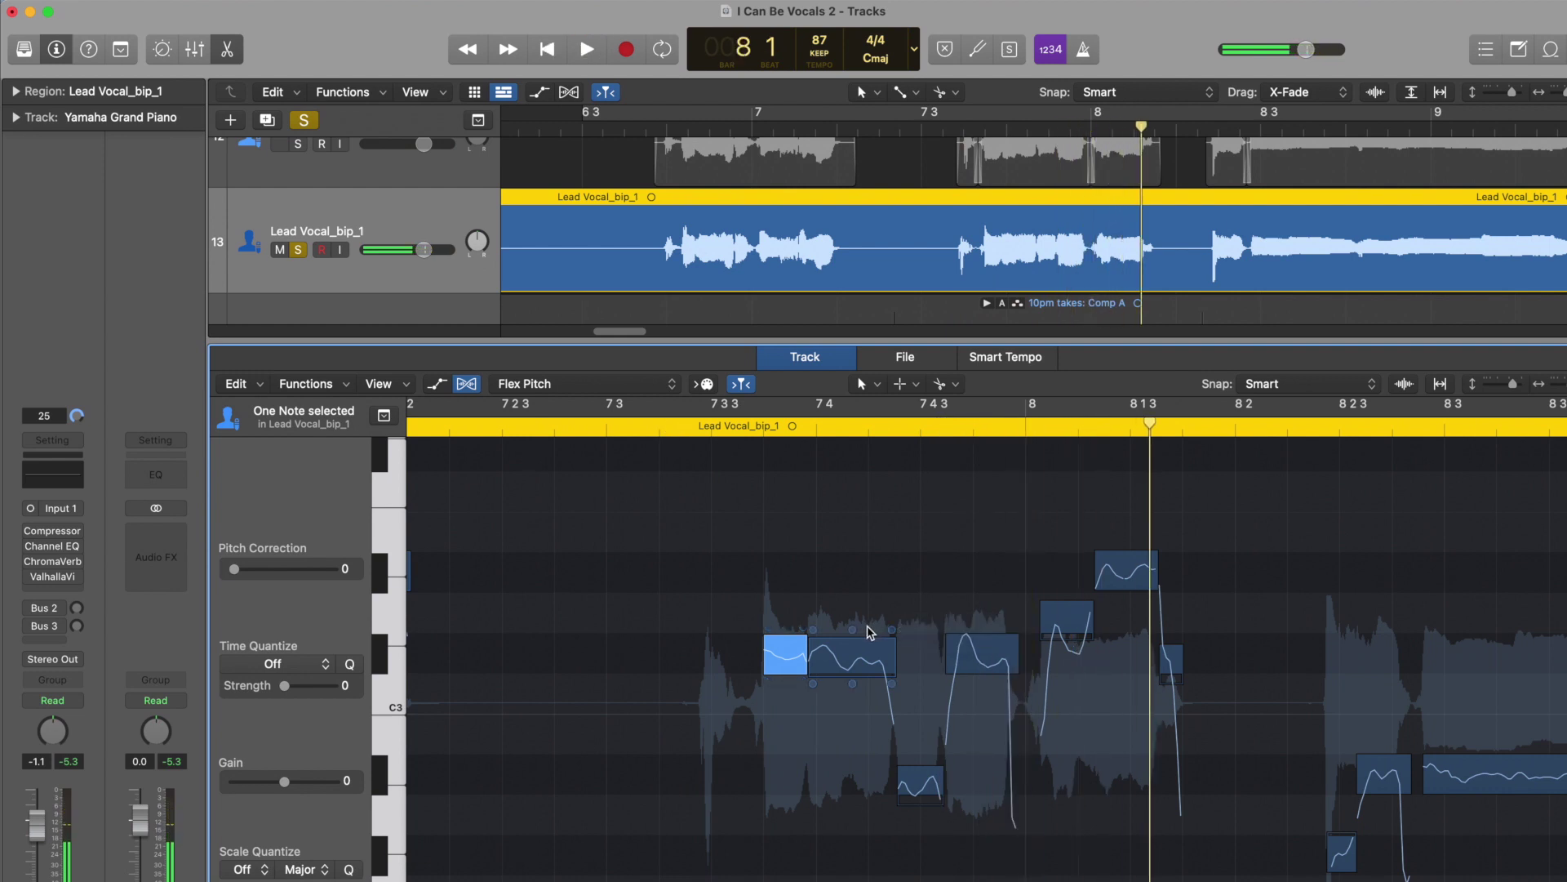
- Reselect the longer note after bar 7 4 and play it back from near bar 7 2
click(853, 639)
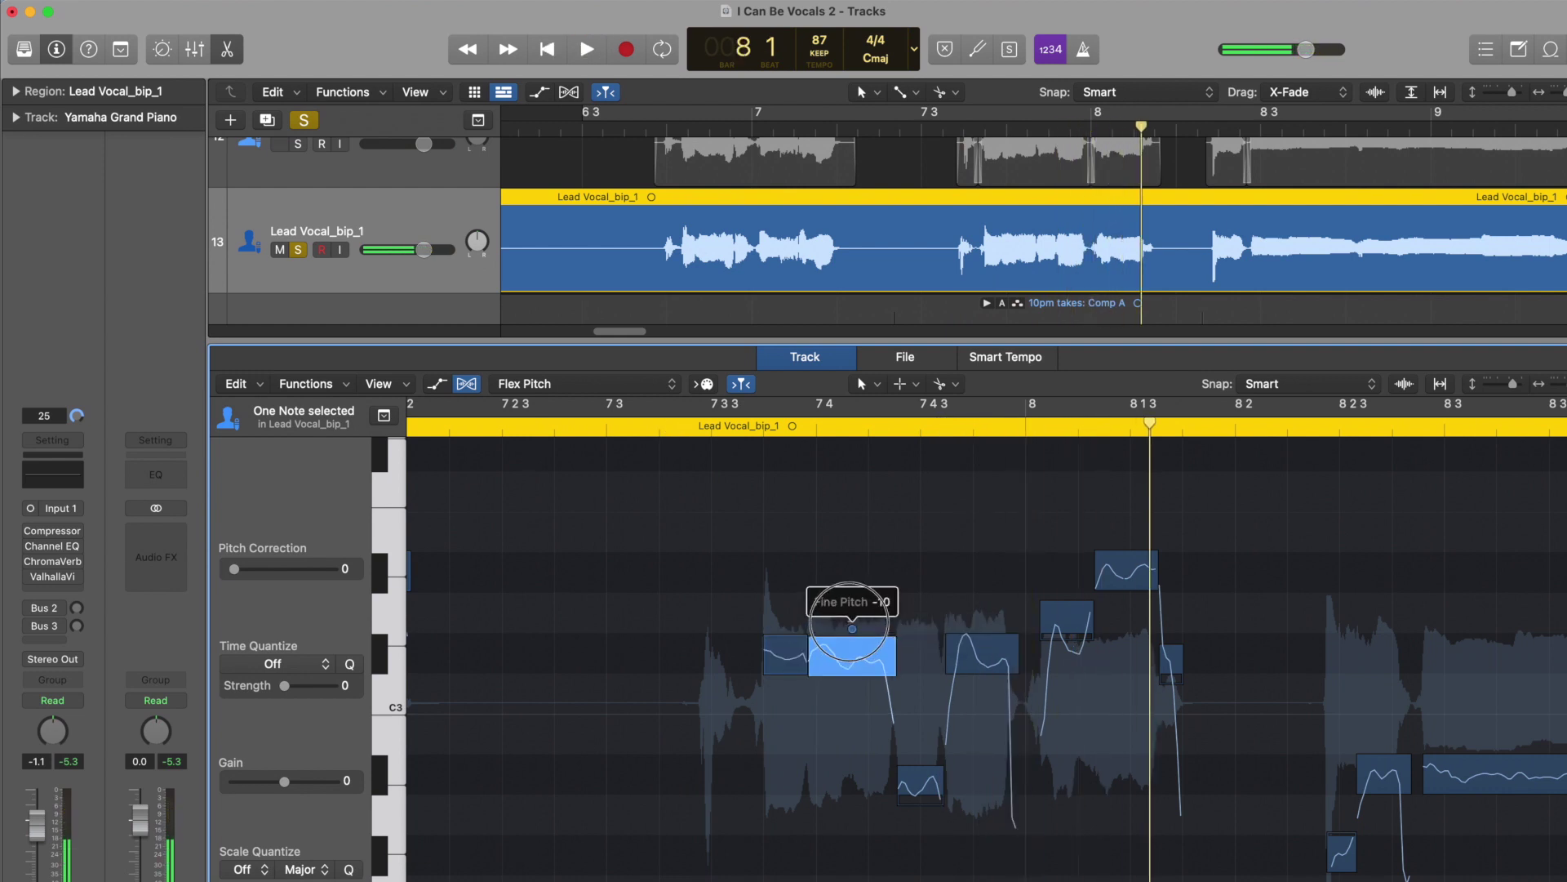
click(677, 427)
key(space)
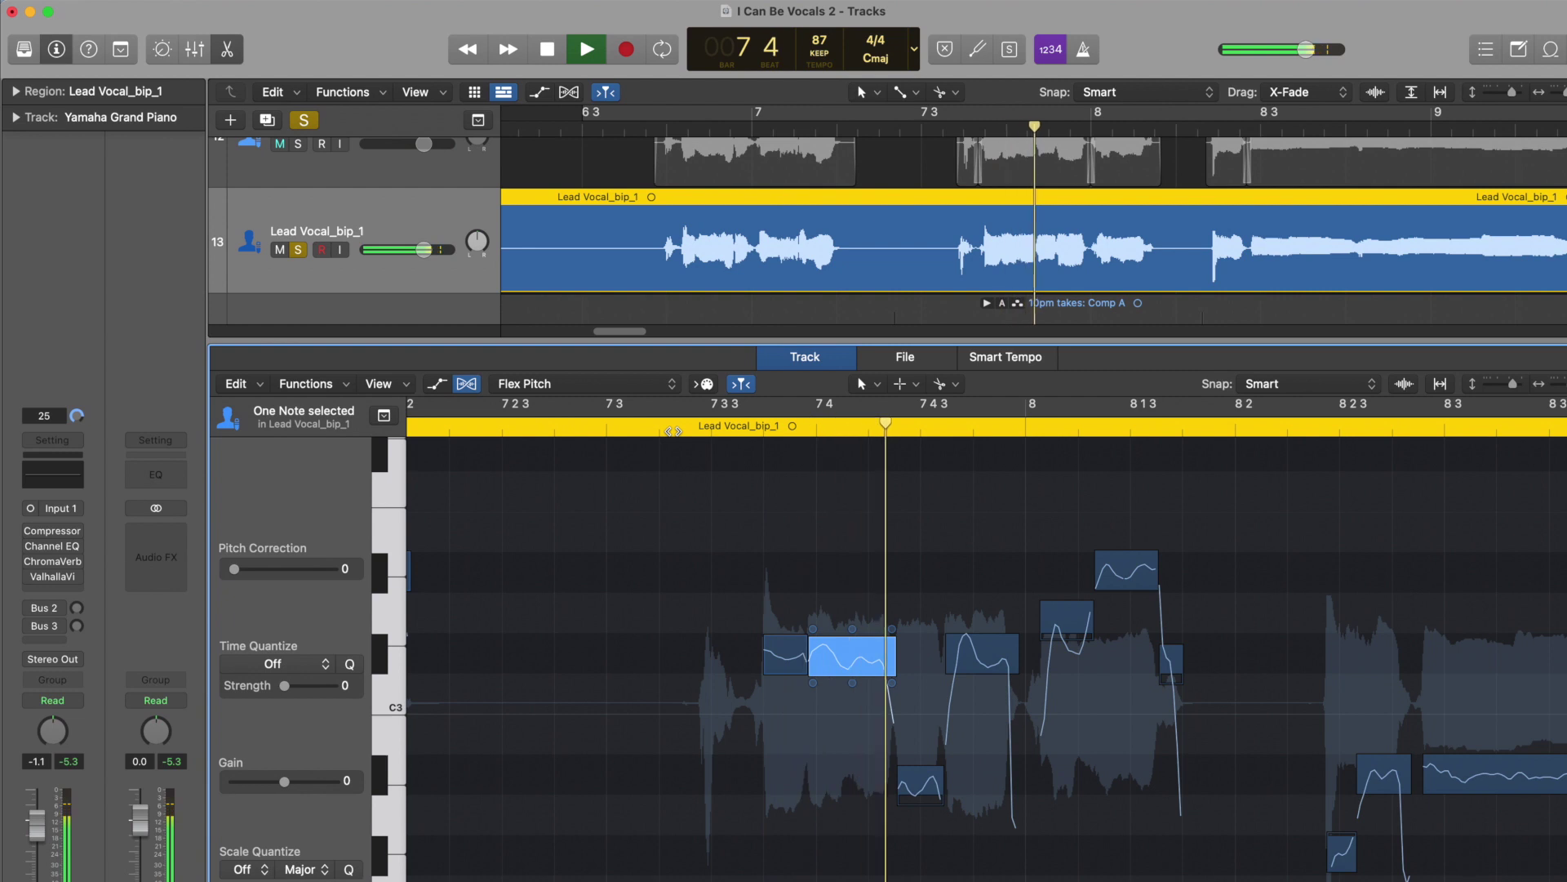
key(space)
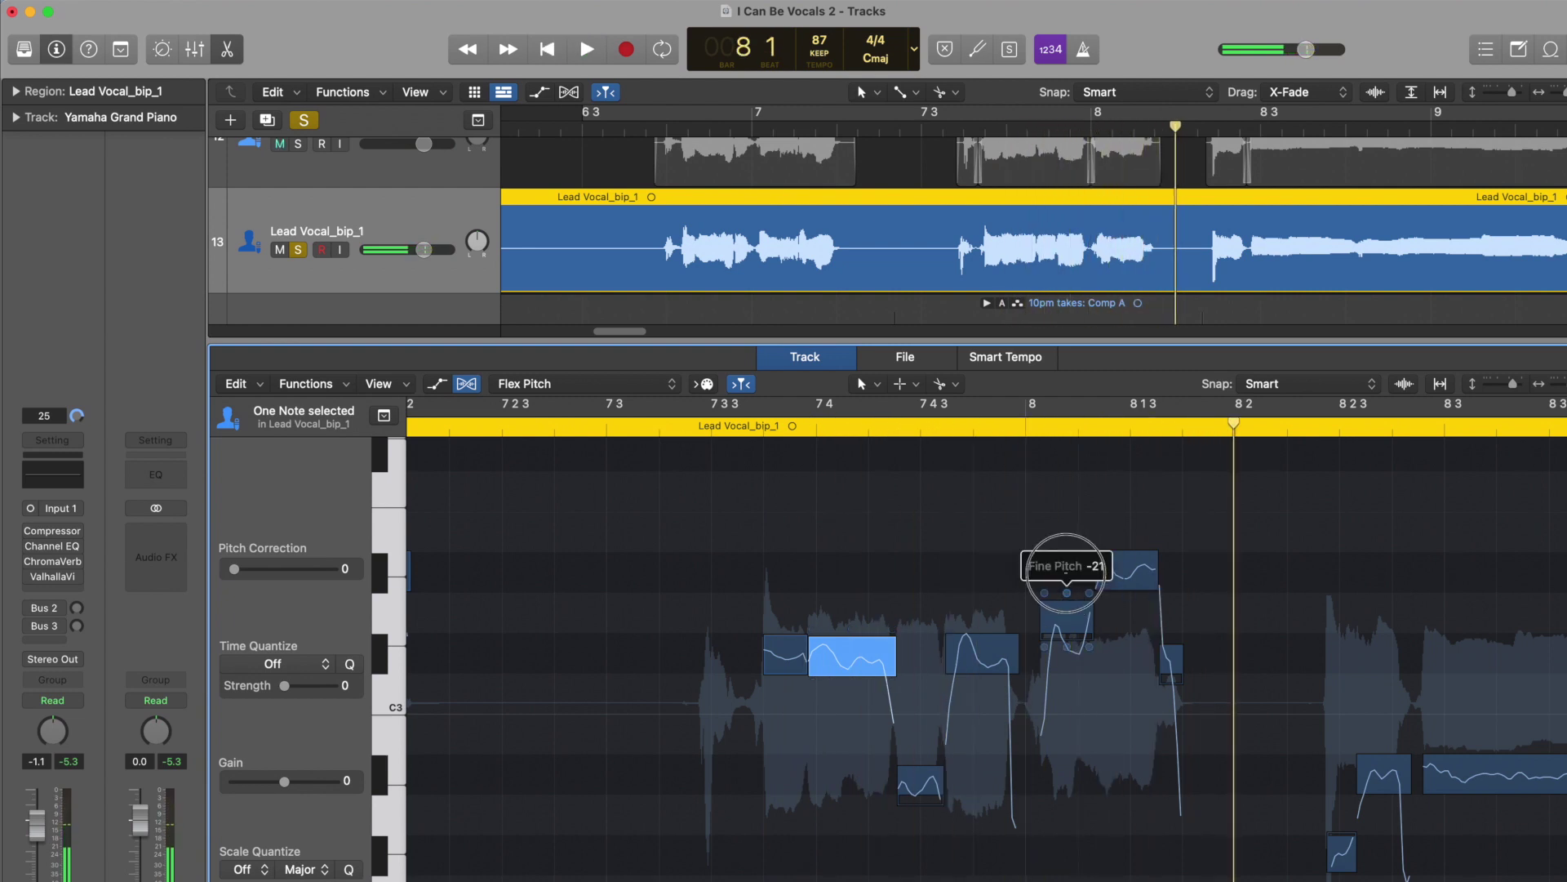
- Retune the note just after bar 8 to -9 and audition from bar 7 3
click(1067, 588)
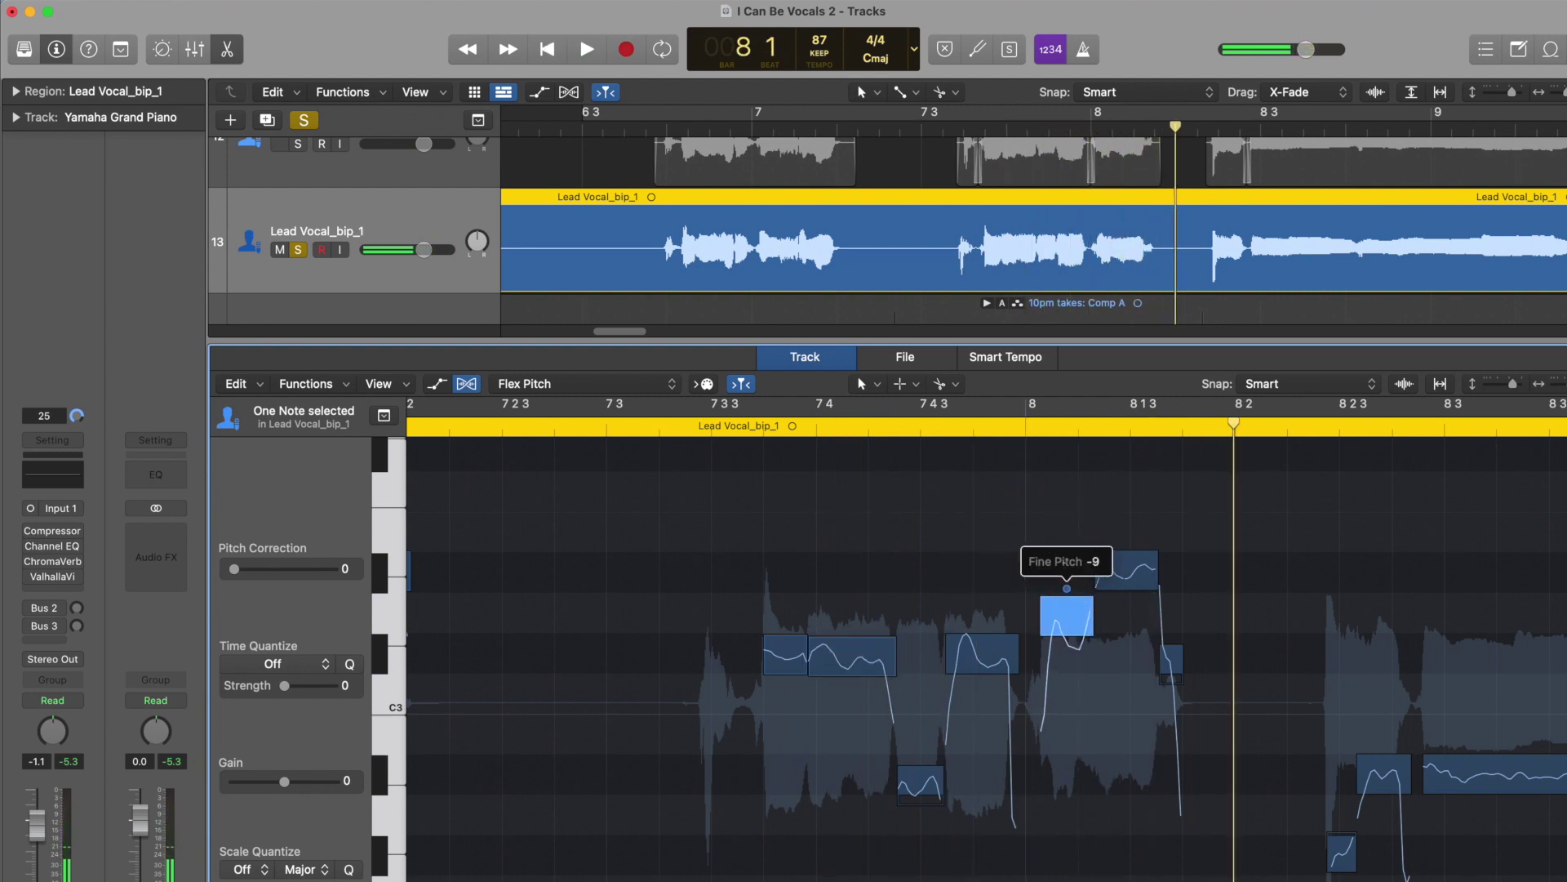
click(720, 434)
key(space)
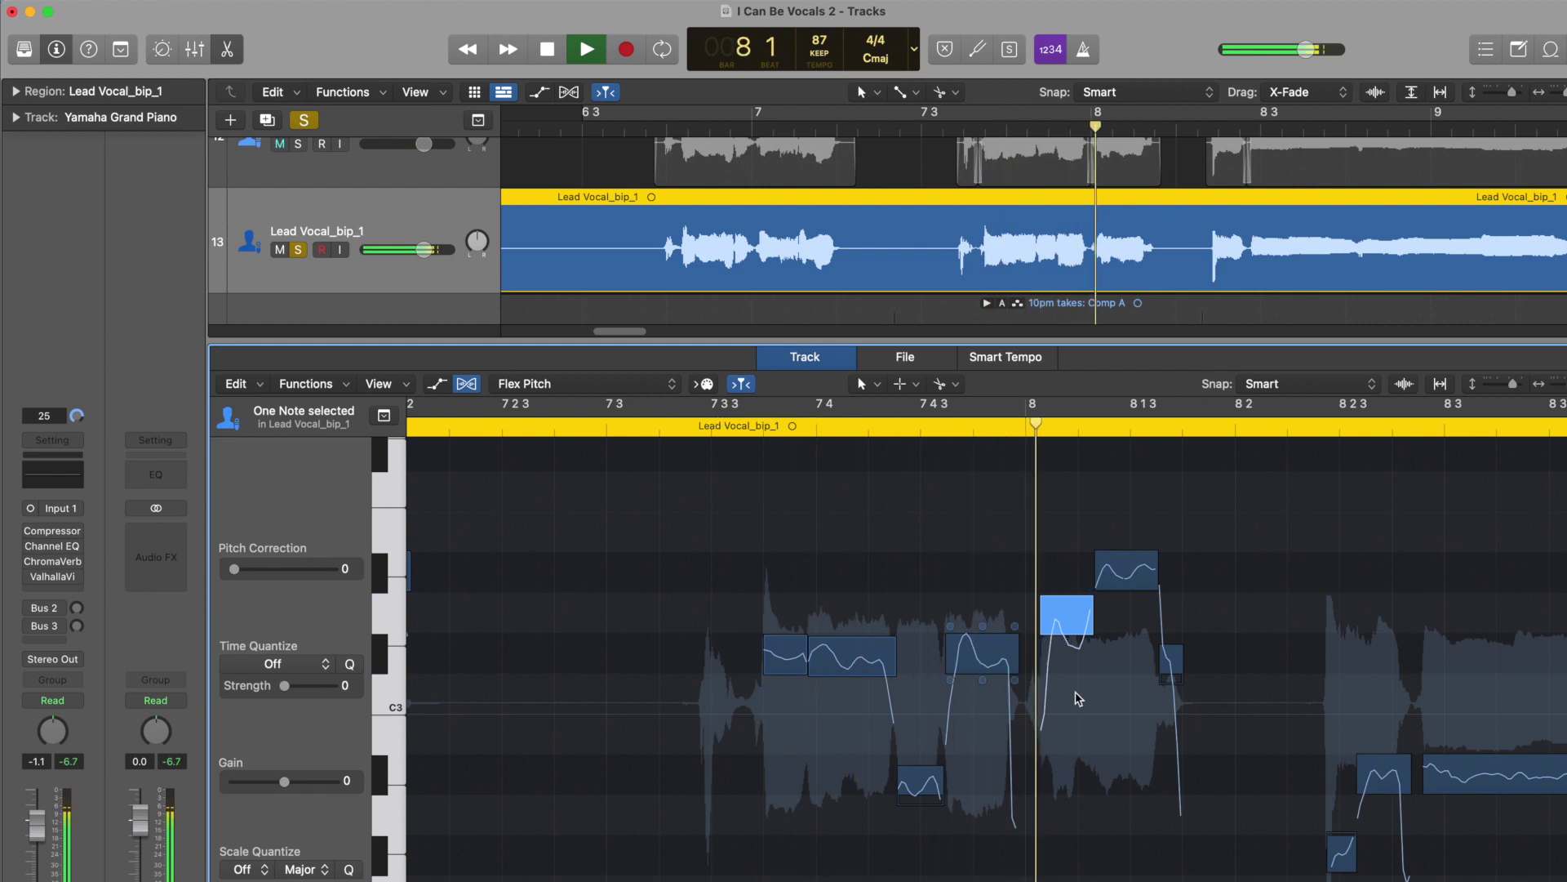
key(space)
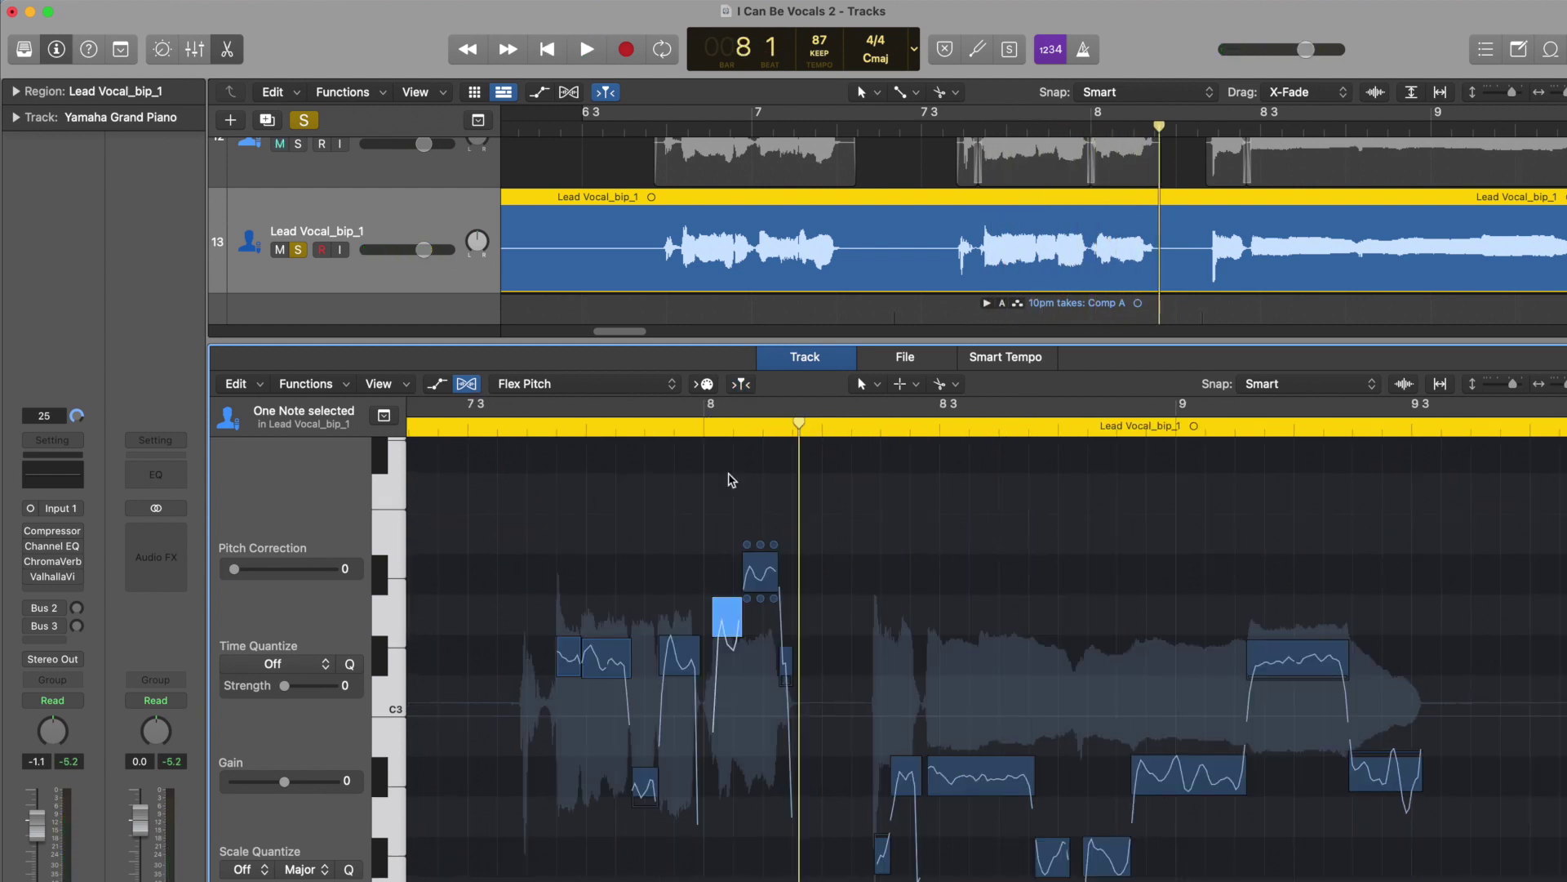
- Zoom in near 8 1 2, adjust the high note's end drift, and loop bar 8 to 8 2 4
click(756, 423)
key(super+Right)
key(super+Right)
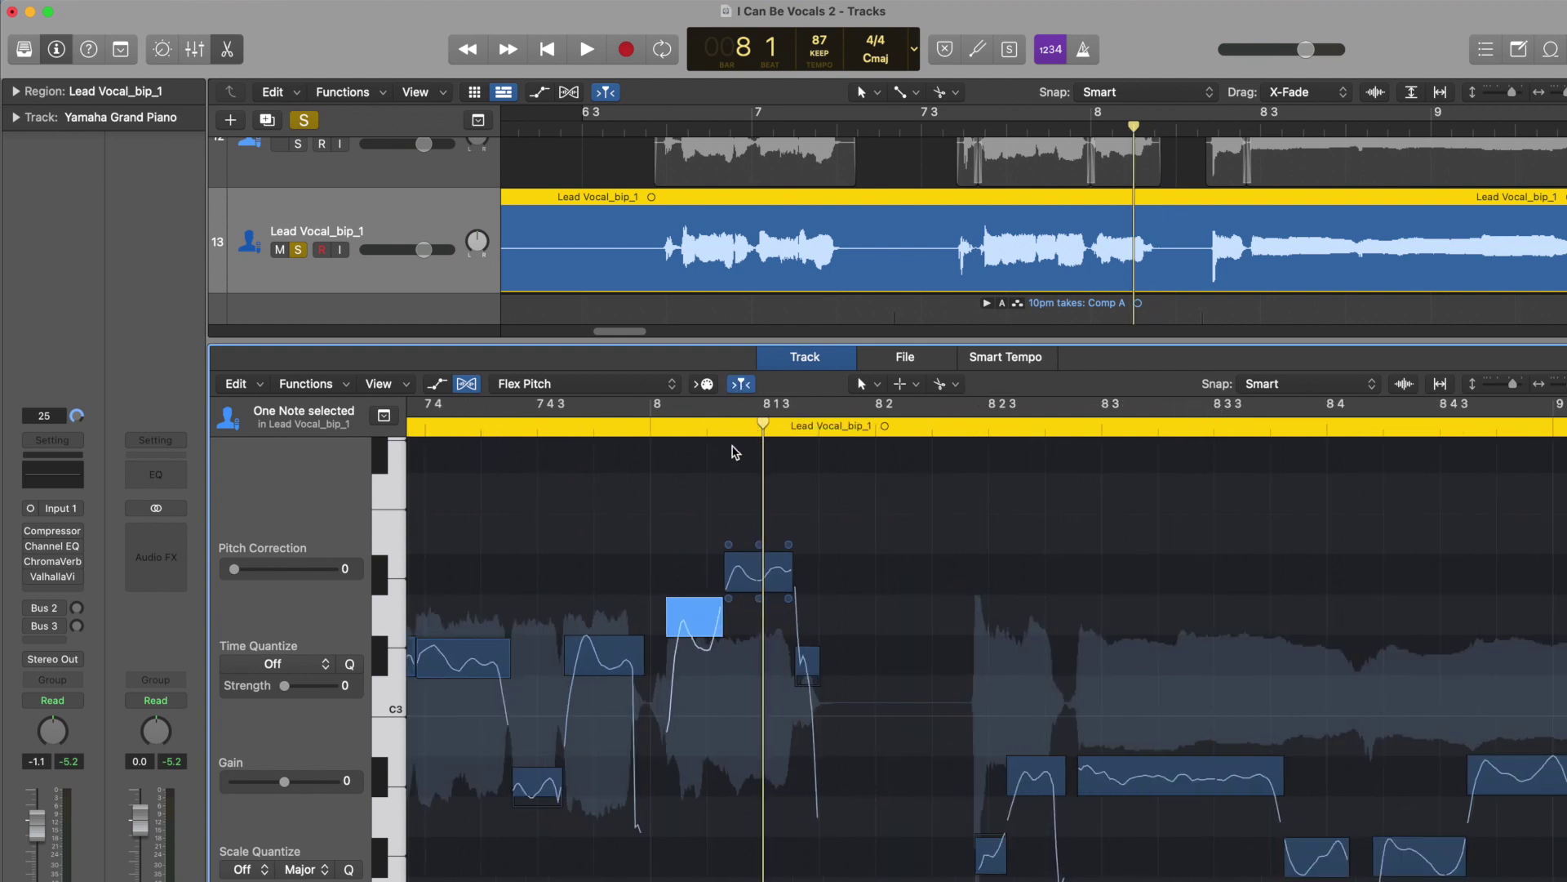
click(707, 423)
key(super+Right)
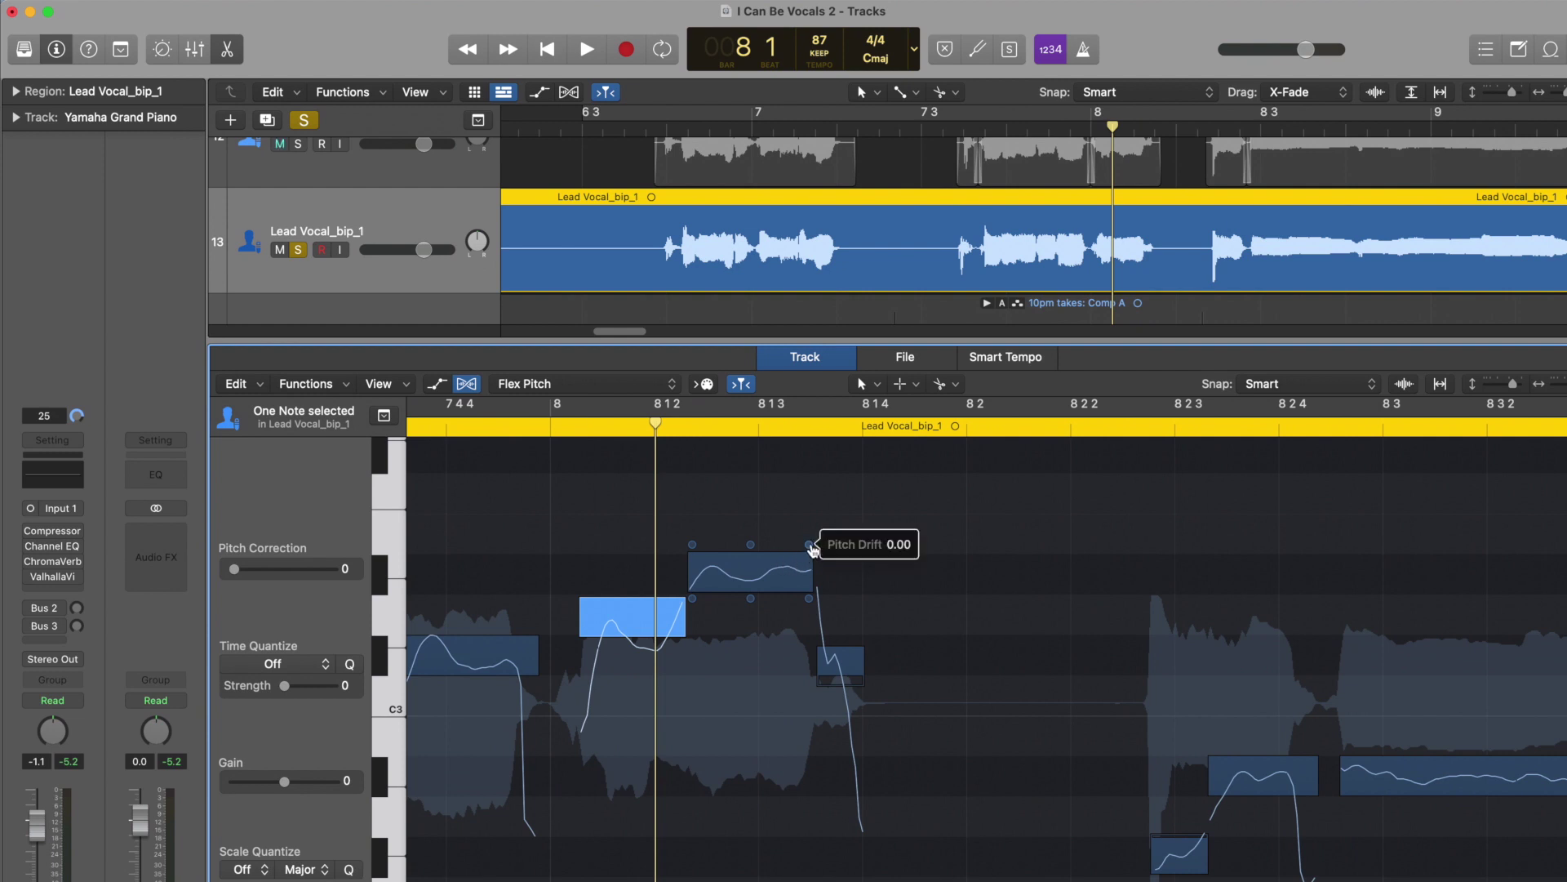
drag(812, 549, 794, 453)
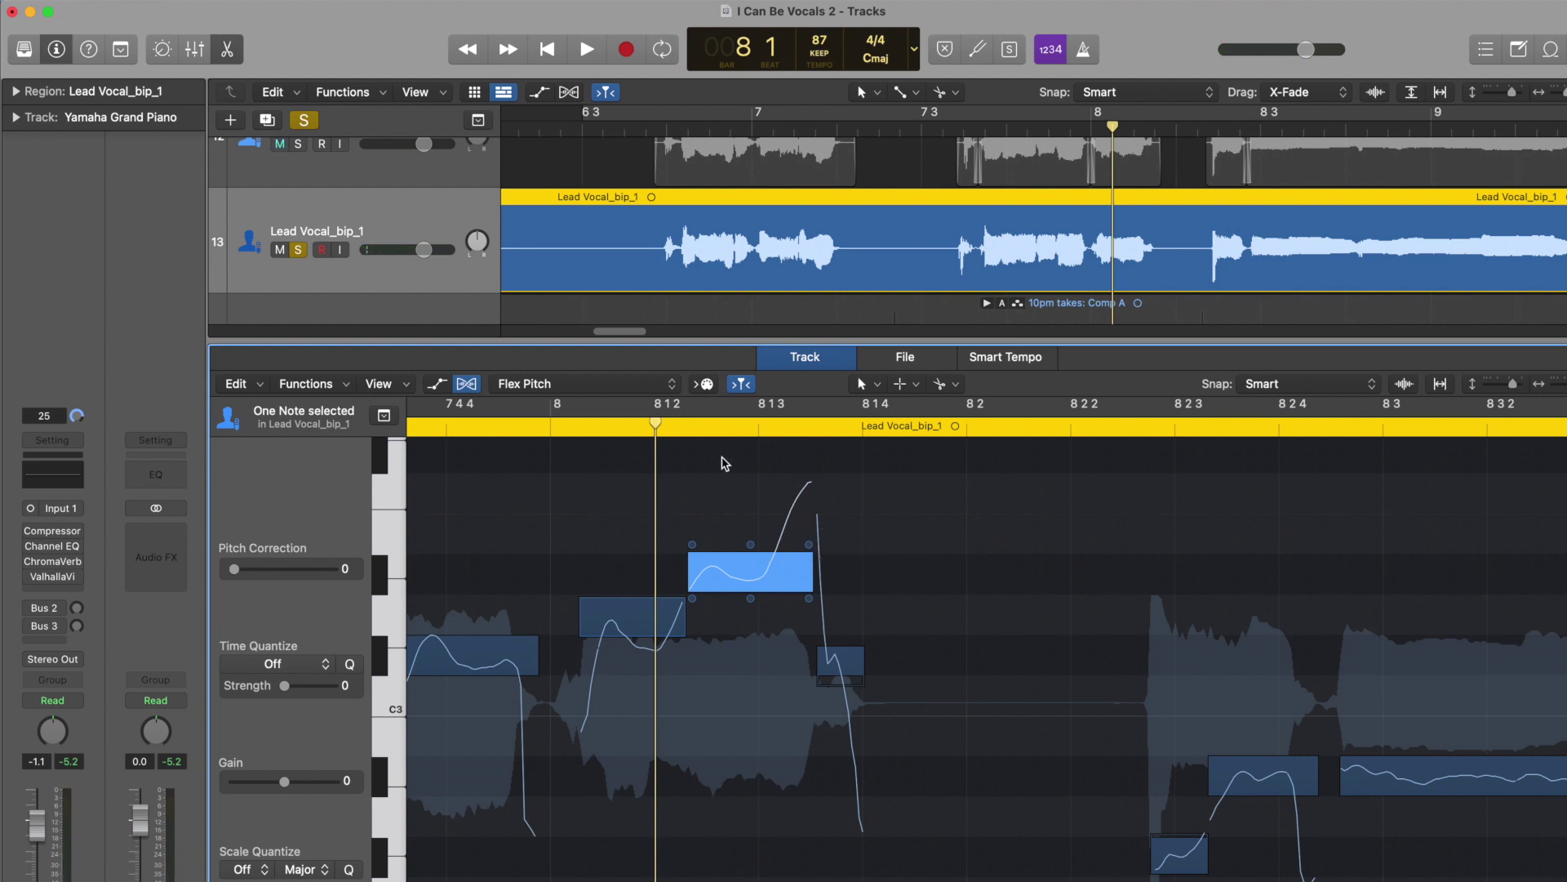
drag(567, 417, 1229, 411)
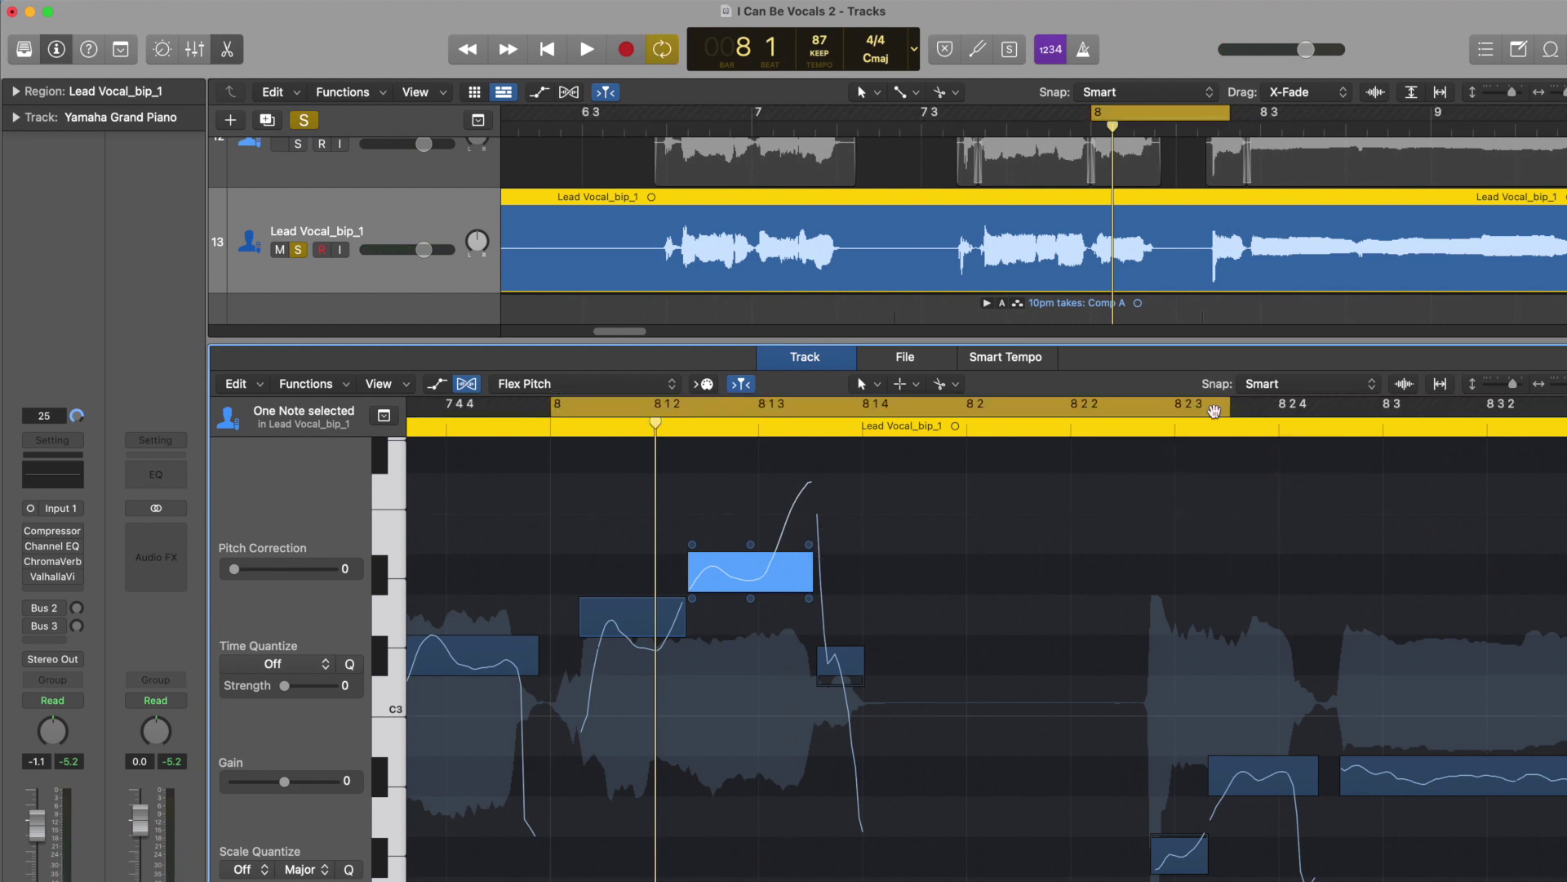
key(space)
key(space)
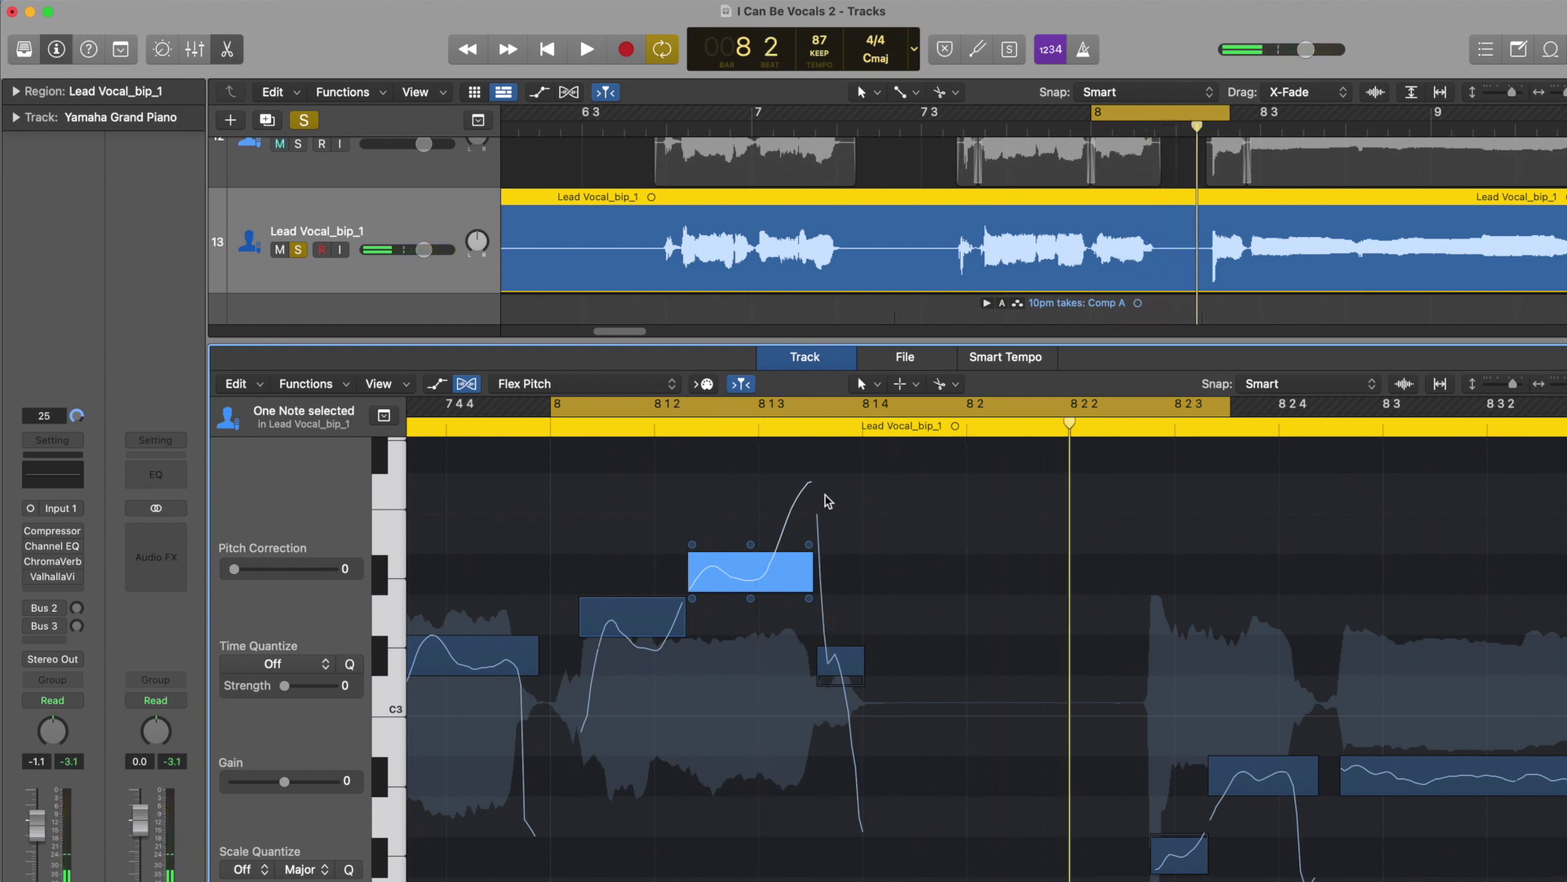
- Bend the high note's start pitch drift down and fine-tune its end drift while looping
drag(809, 544, 849, 643)
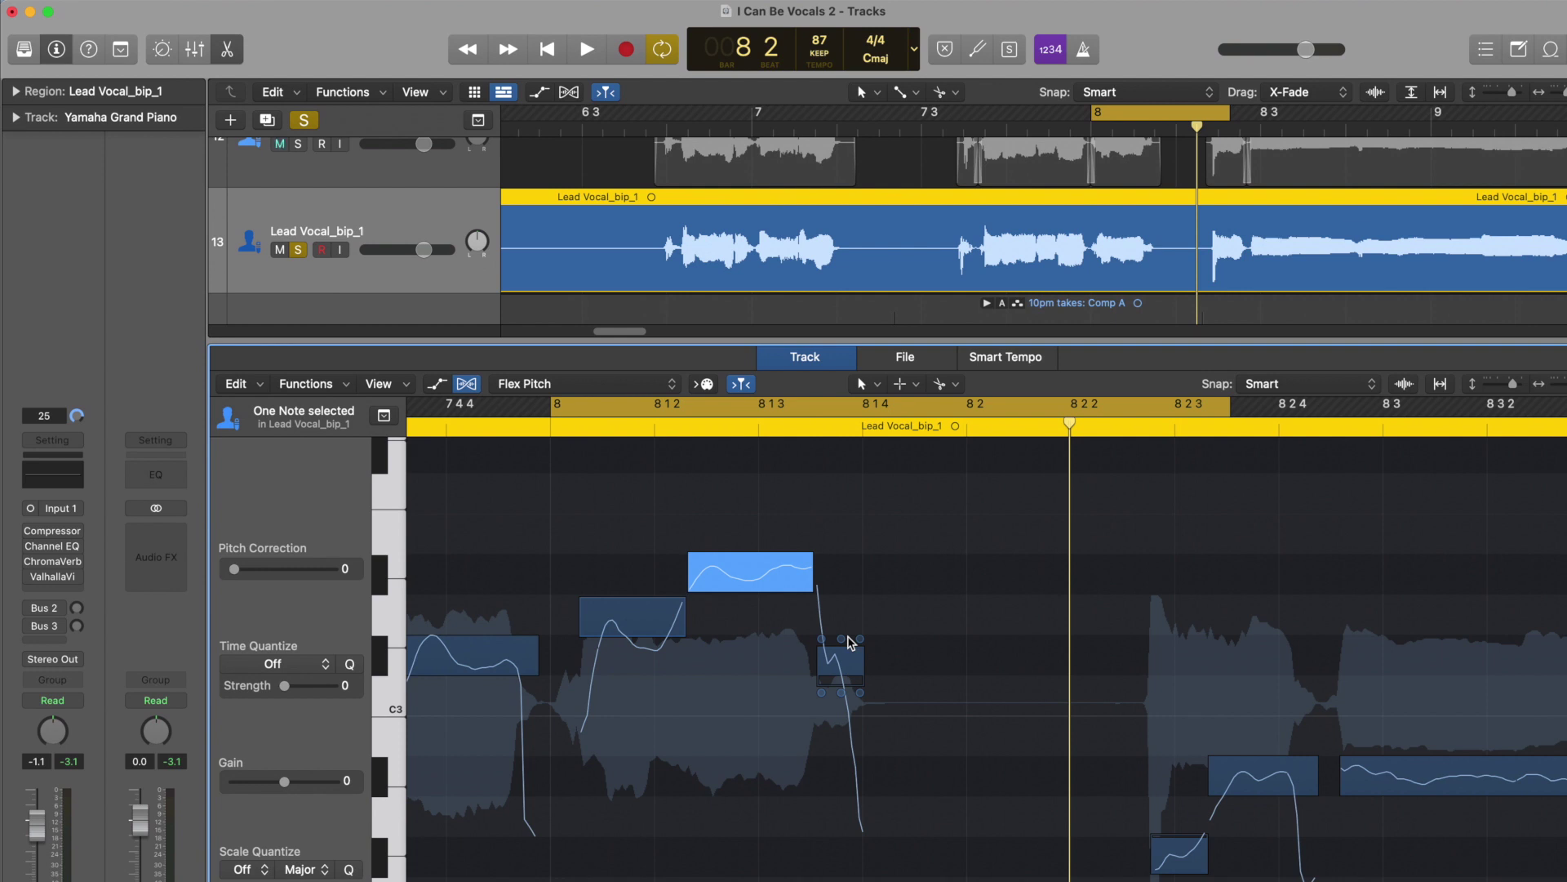
mouse_move(691, 548)
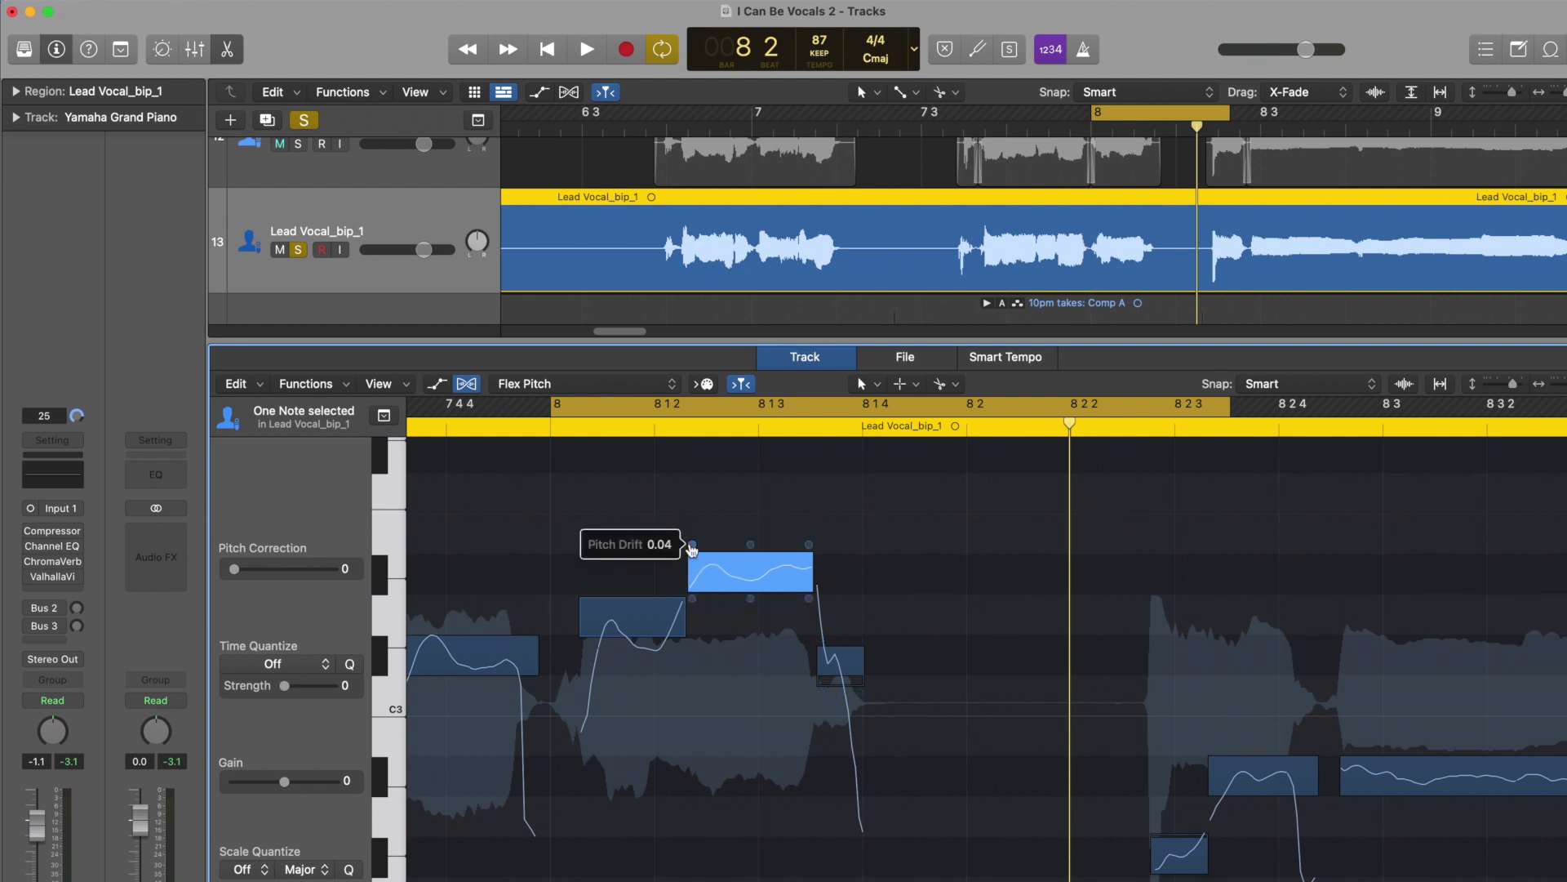
mouse_move(693, 548)
mouse_down()
mouse_move(679, 490)
mouse_move(697, 576)
mouse_move(692, 547)
mouse_up()
mouse_move(809, 544)
mouse_down()
mouse_move(801, 514)
mouse_move(814, 555)
mouse_up()
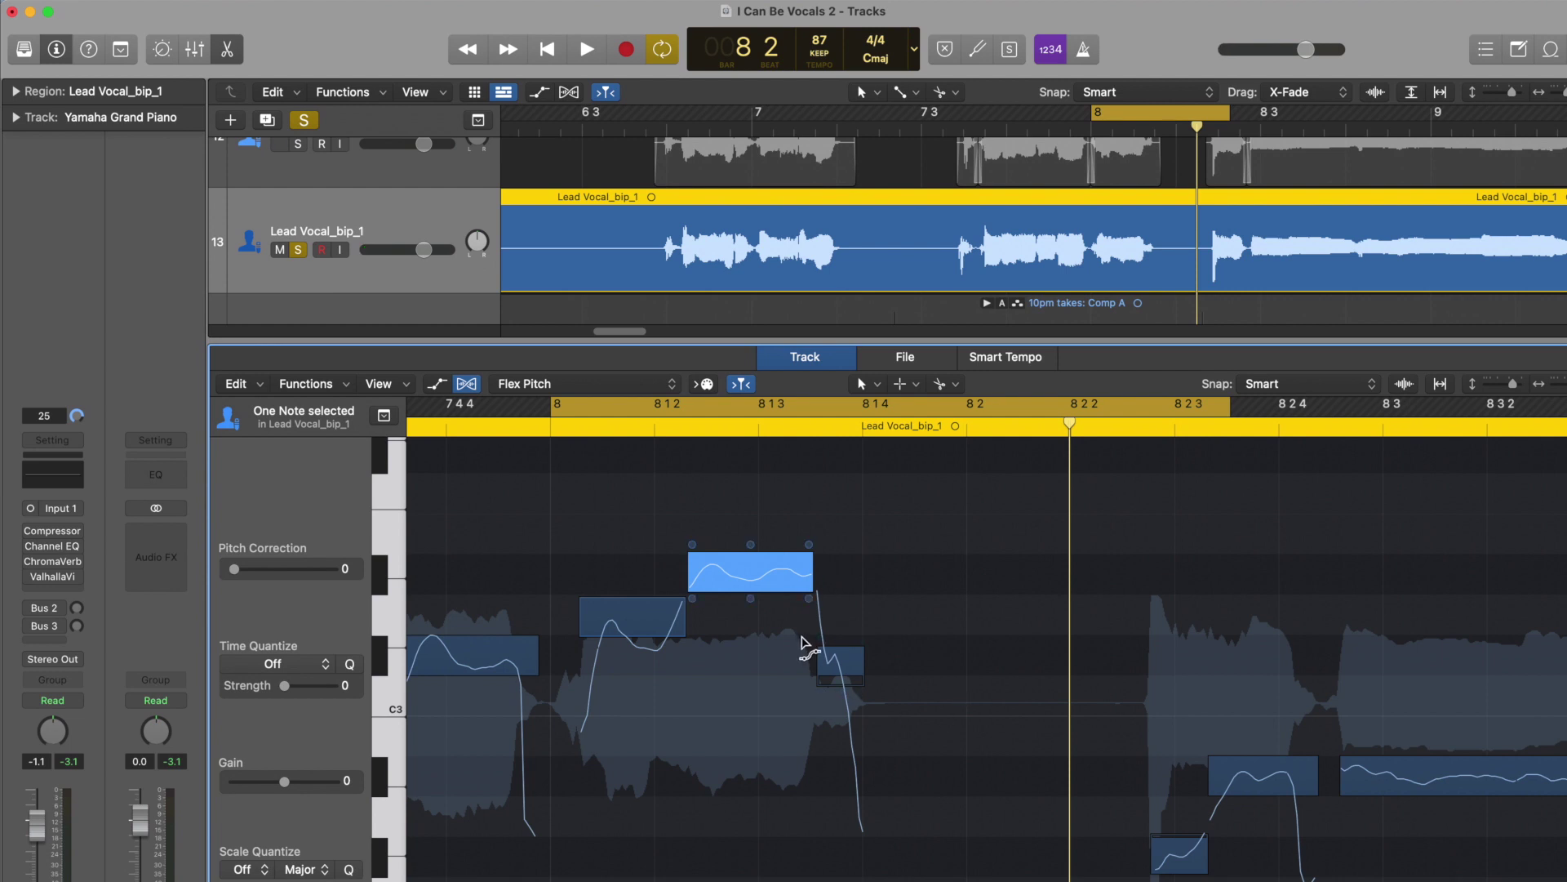
scroll(802, 642, right, 10)
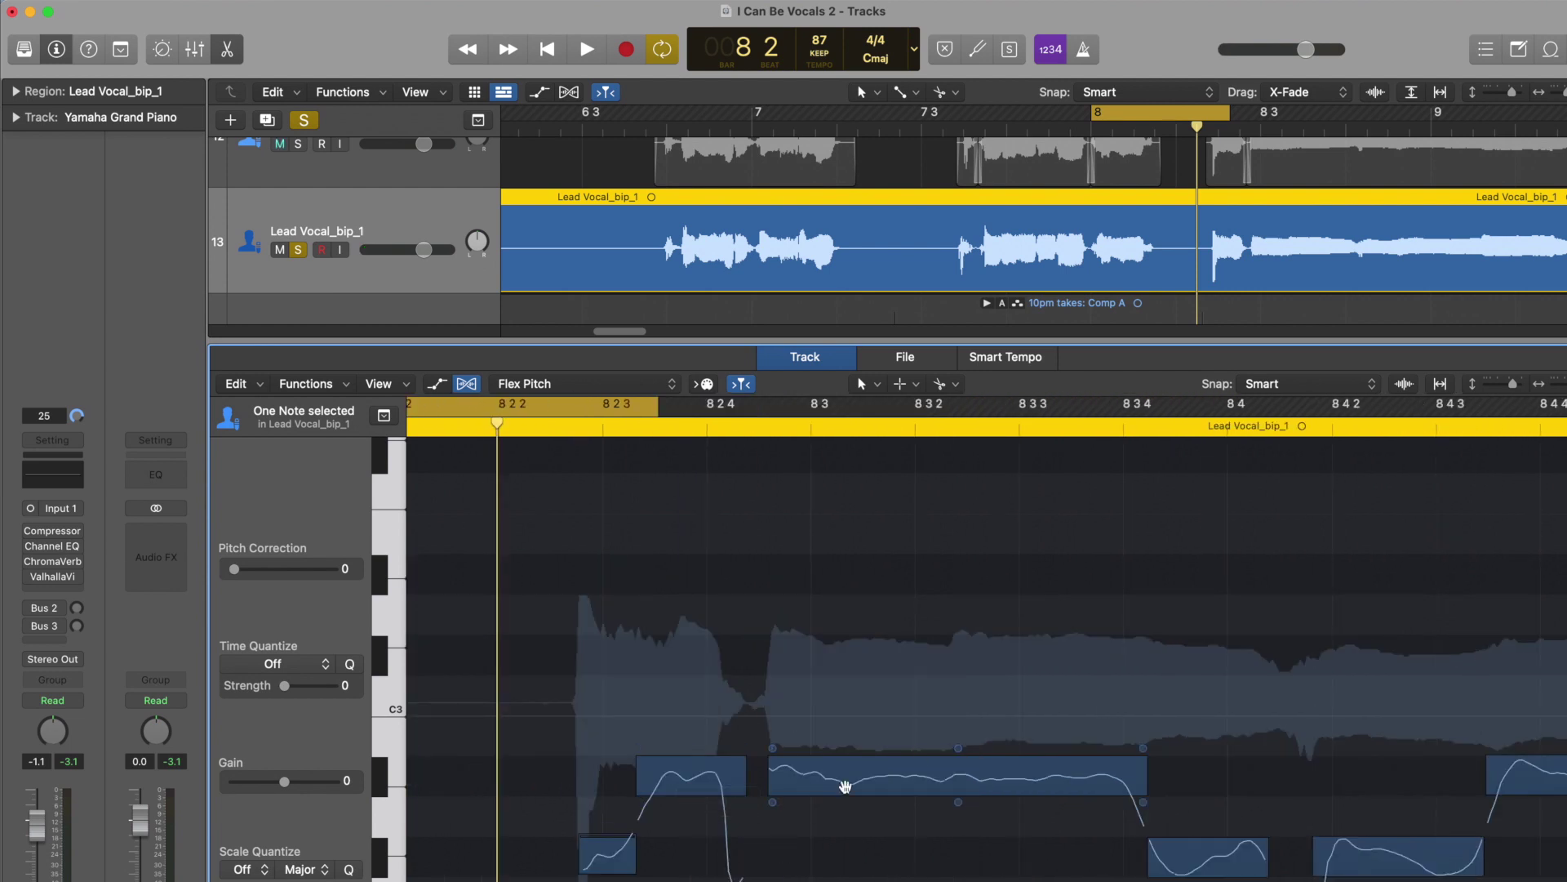
- Extend the existing loop range toward bar 9, then turn looping off
scroll(1224, 788, right, 1)
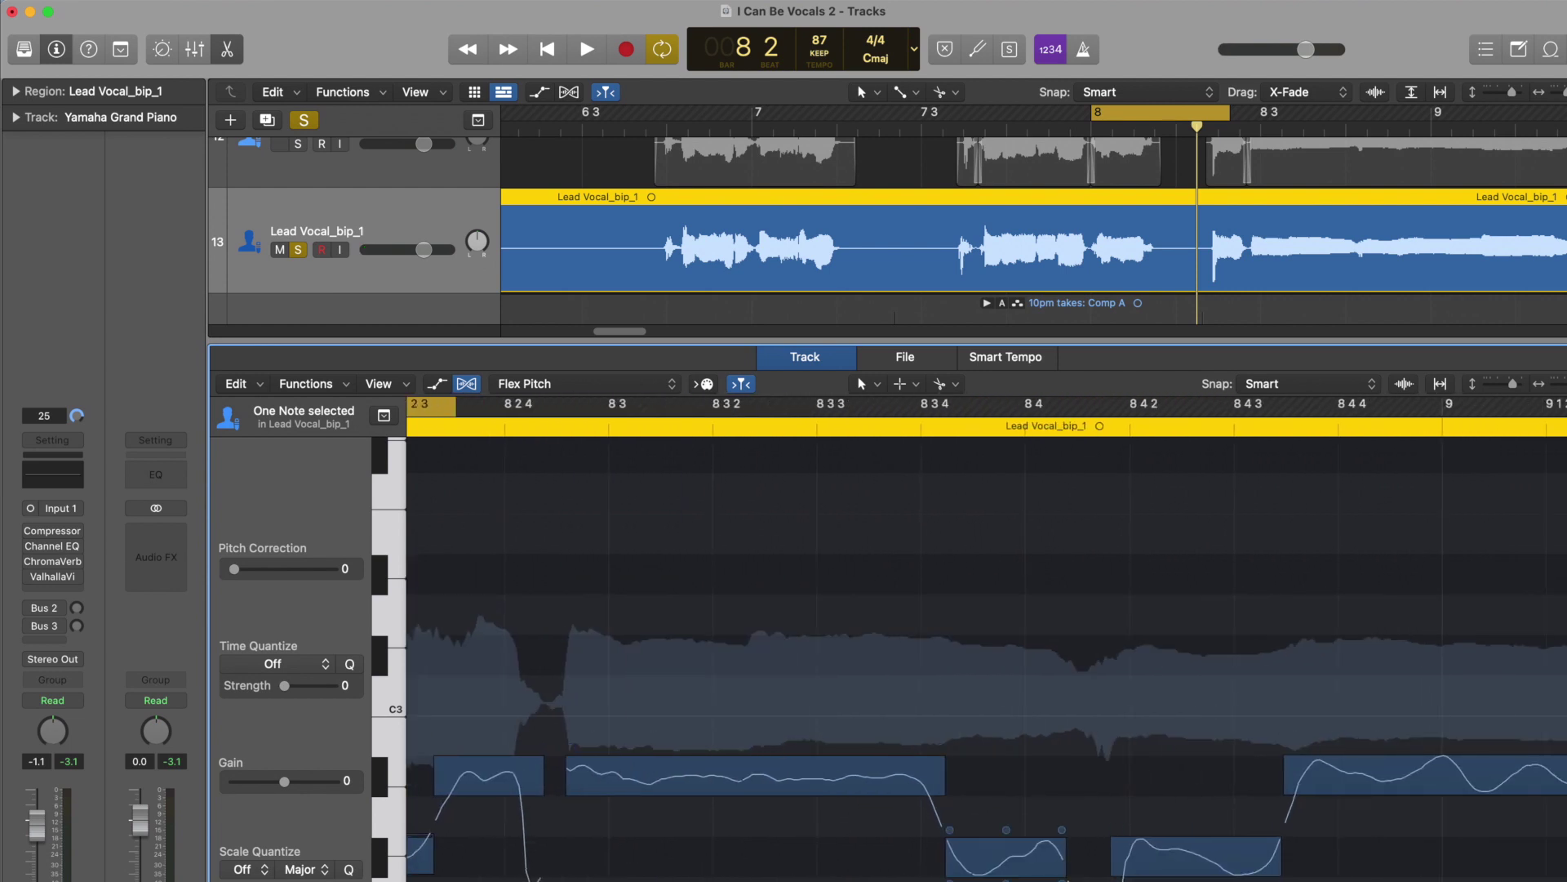
scroll(1417, 776, down, 5)
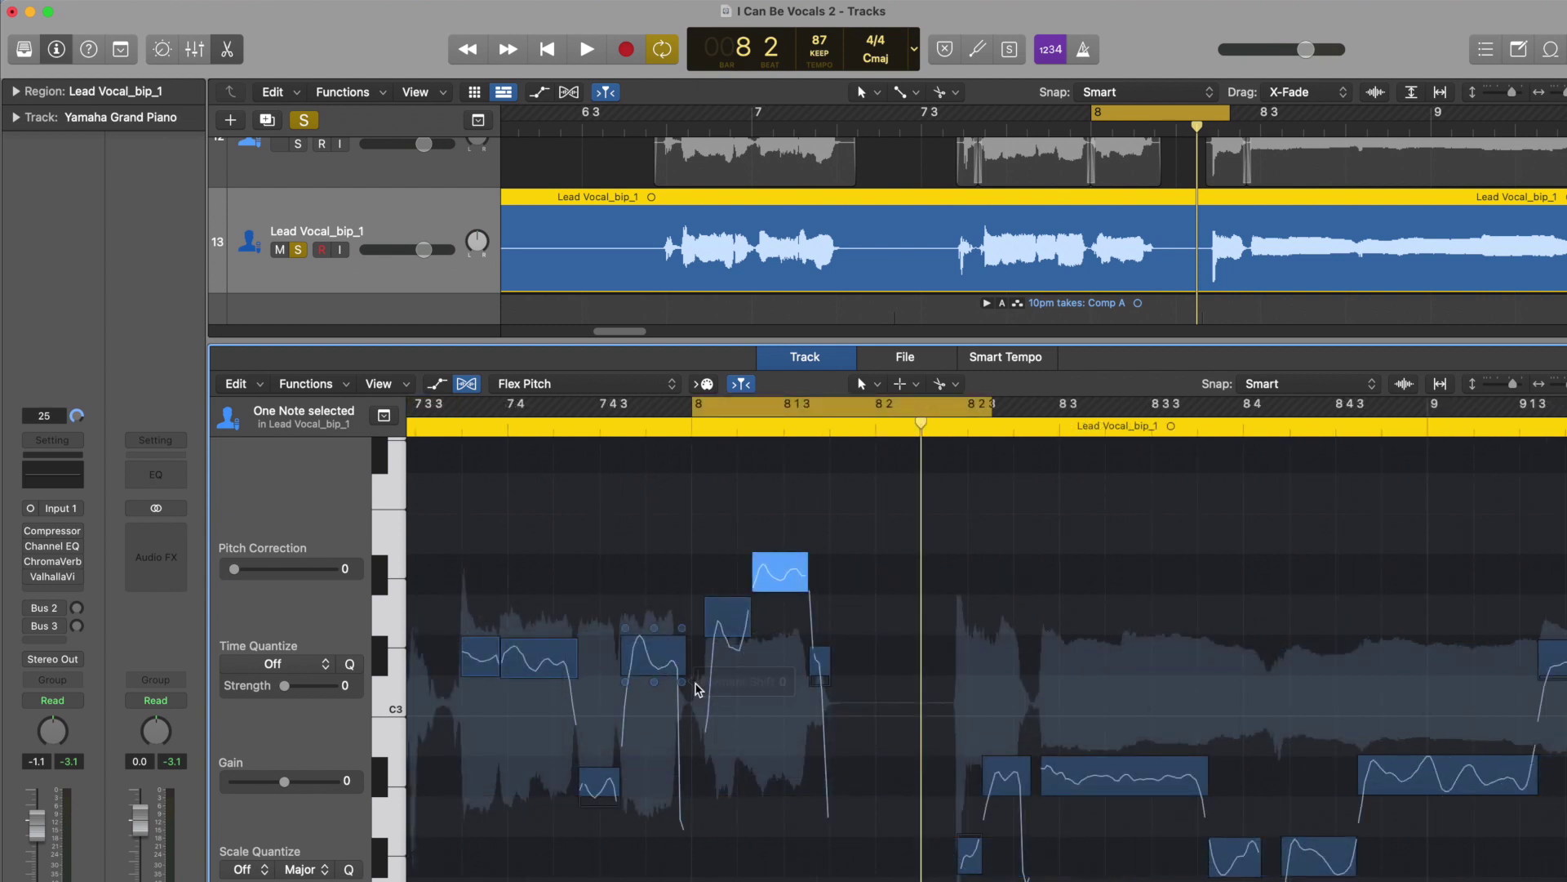
click(698, 406)
drag(991, 407, 1417, 408)
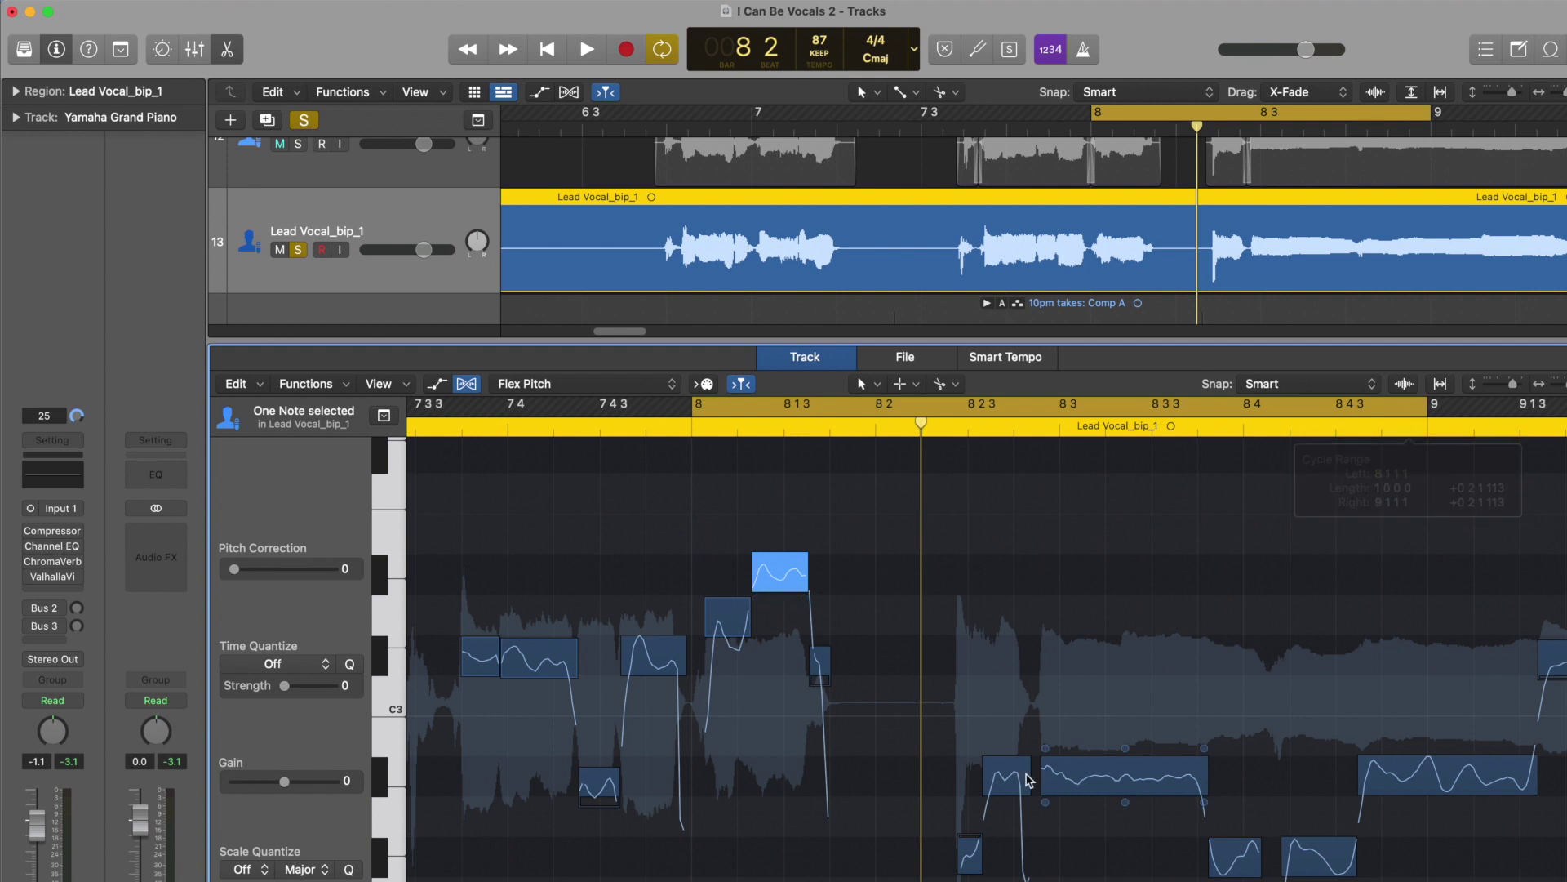
key(c)
- Loop the phrase from 7 4 3 to 8 3 3, play it, and zoom in on the notes
scroll(623, 593, left, 5)
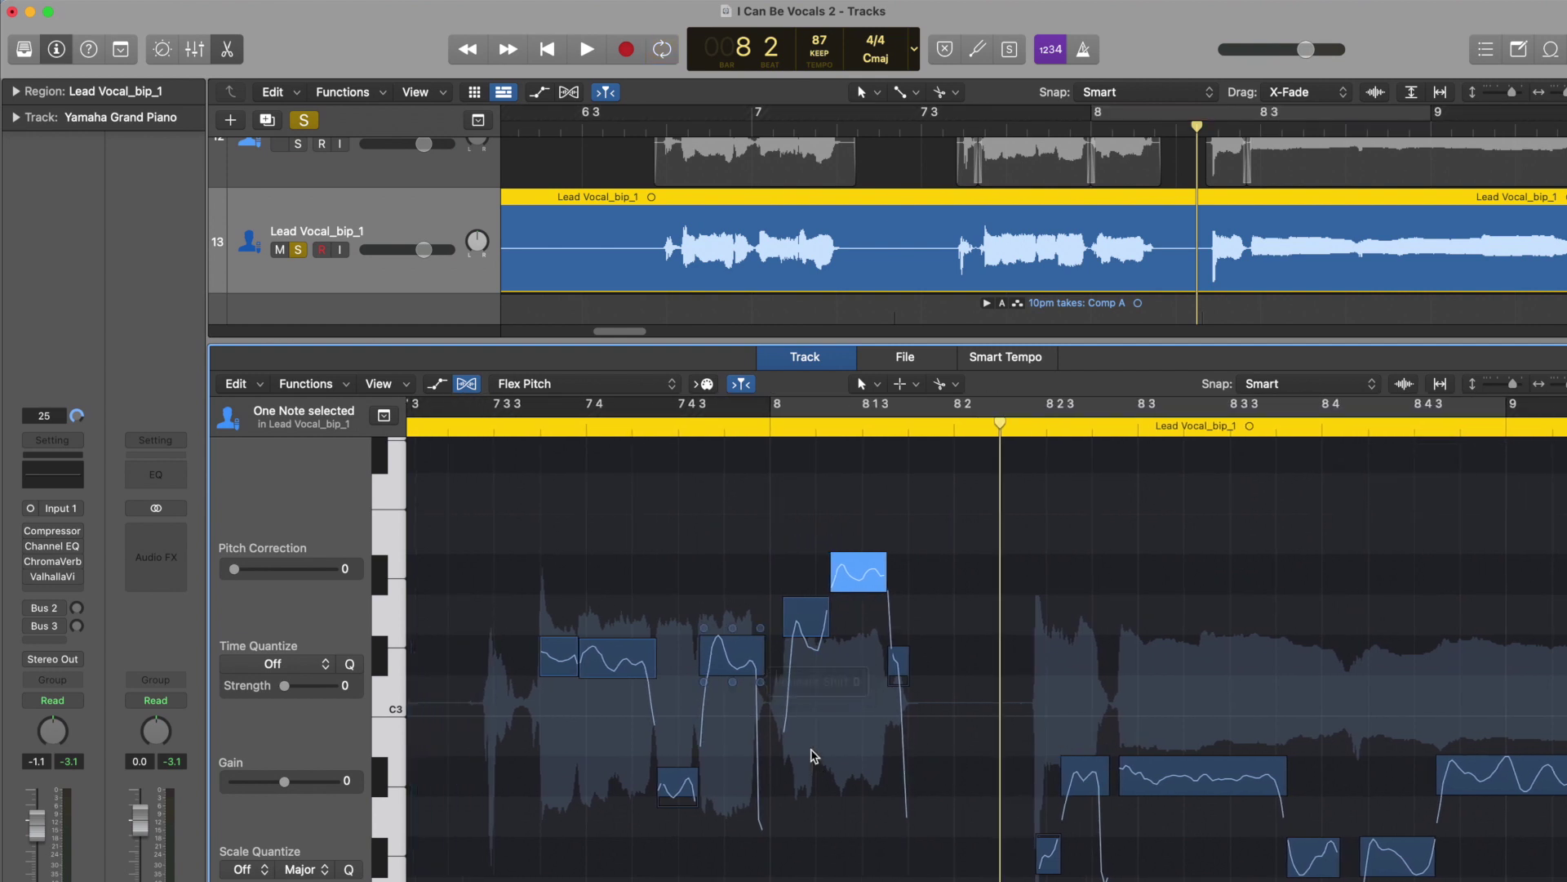
drag(707, 404, 1282, 408)
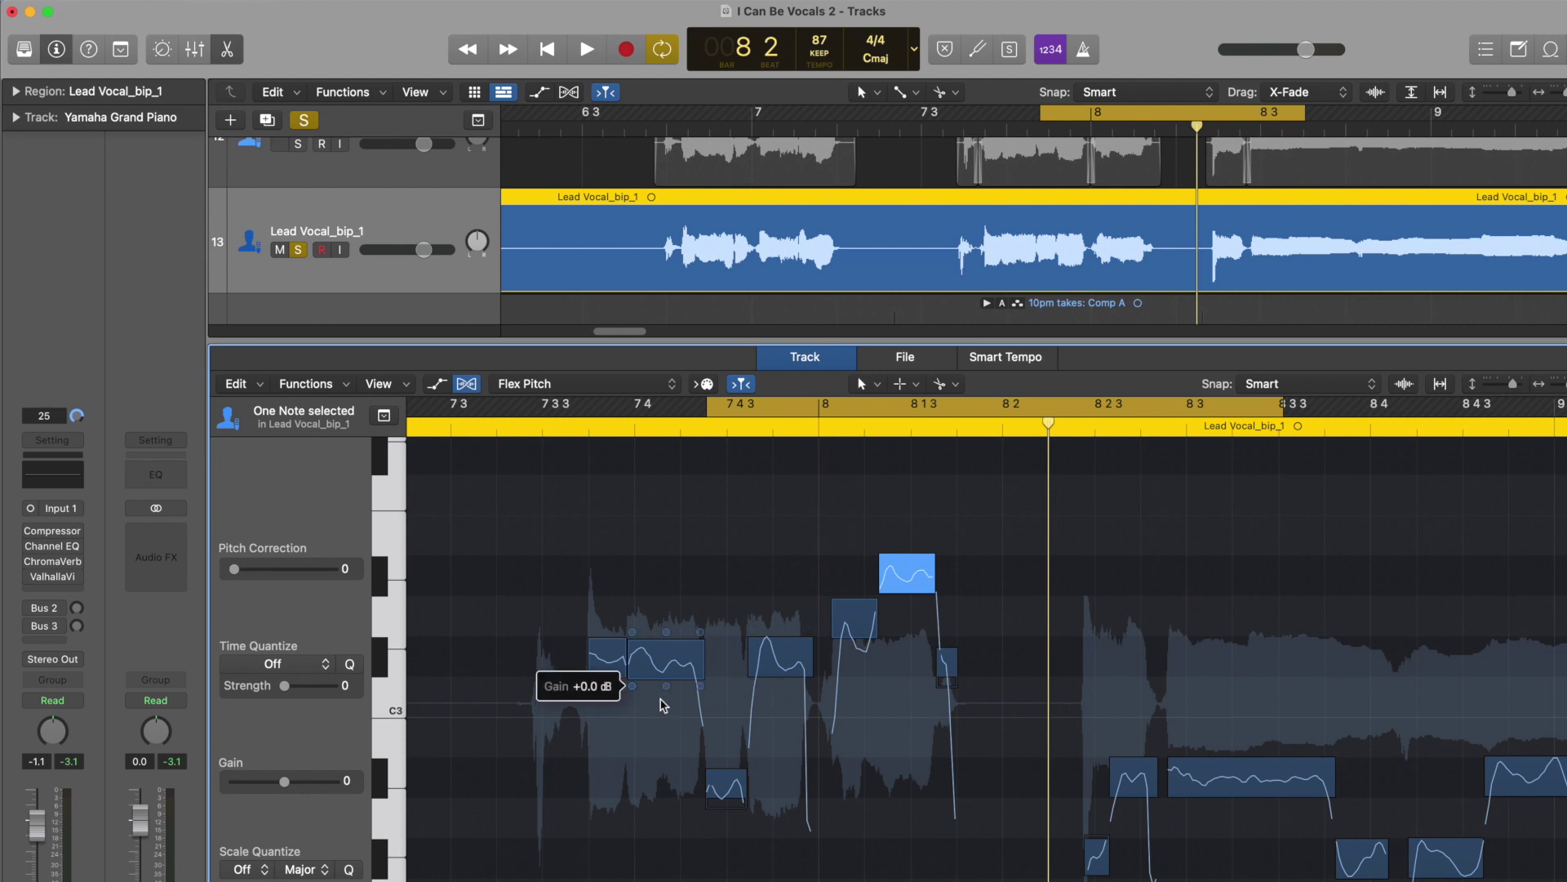
key(space)
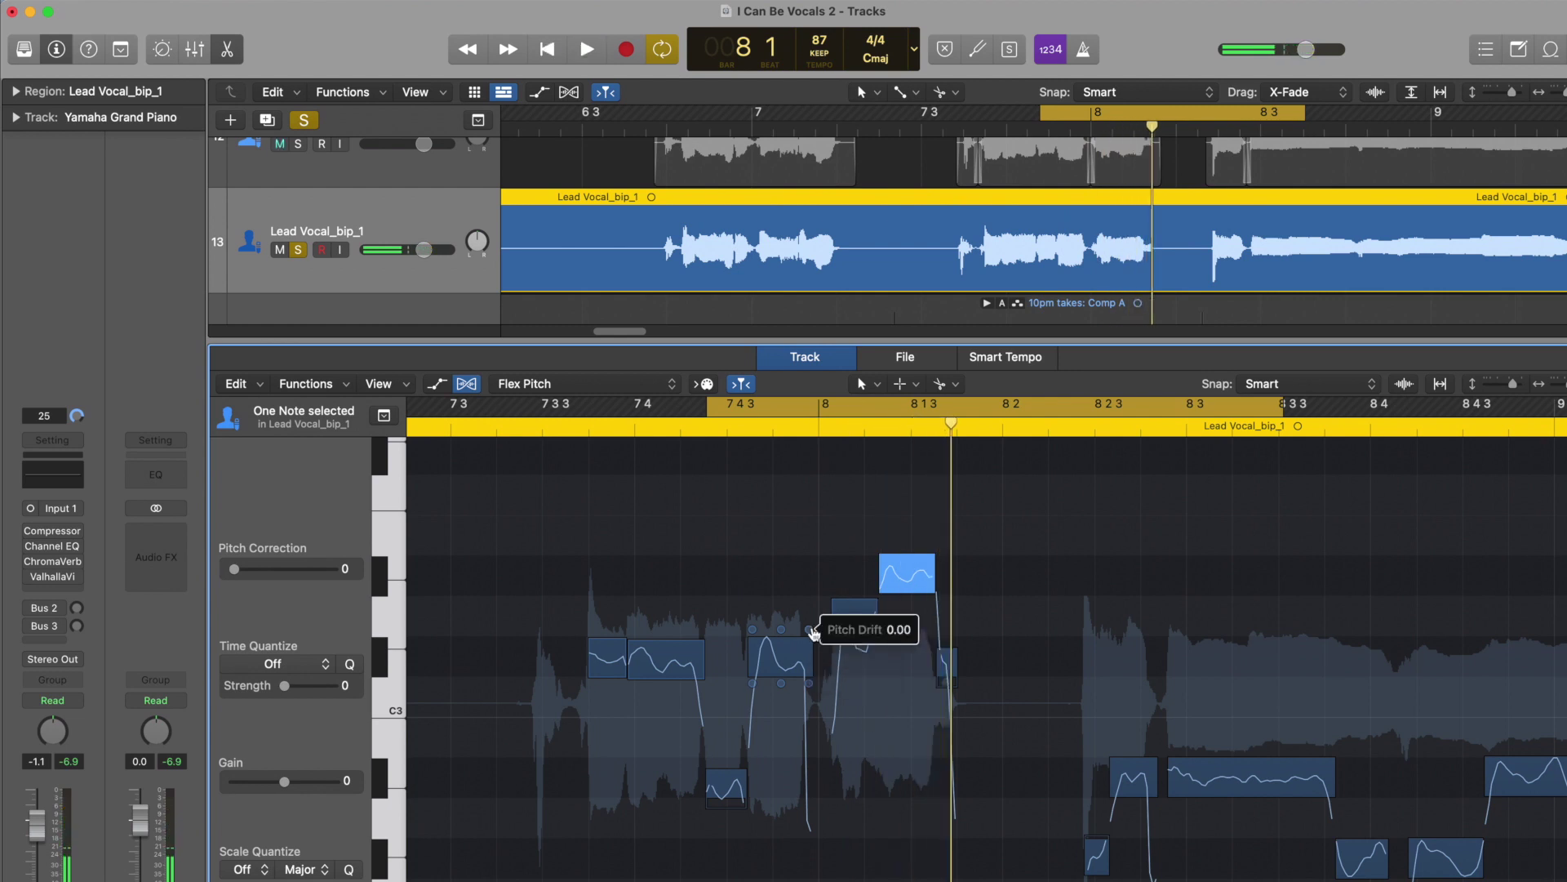
key(super+Right)
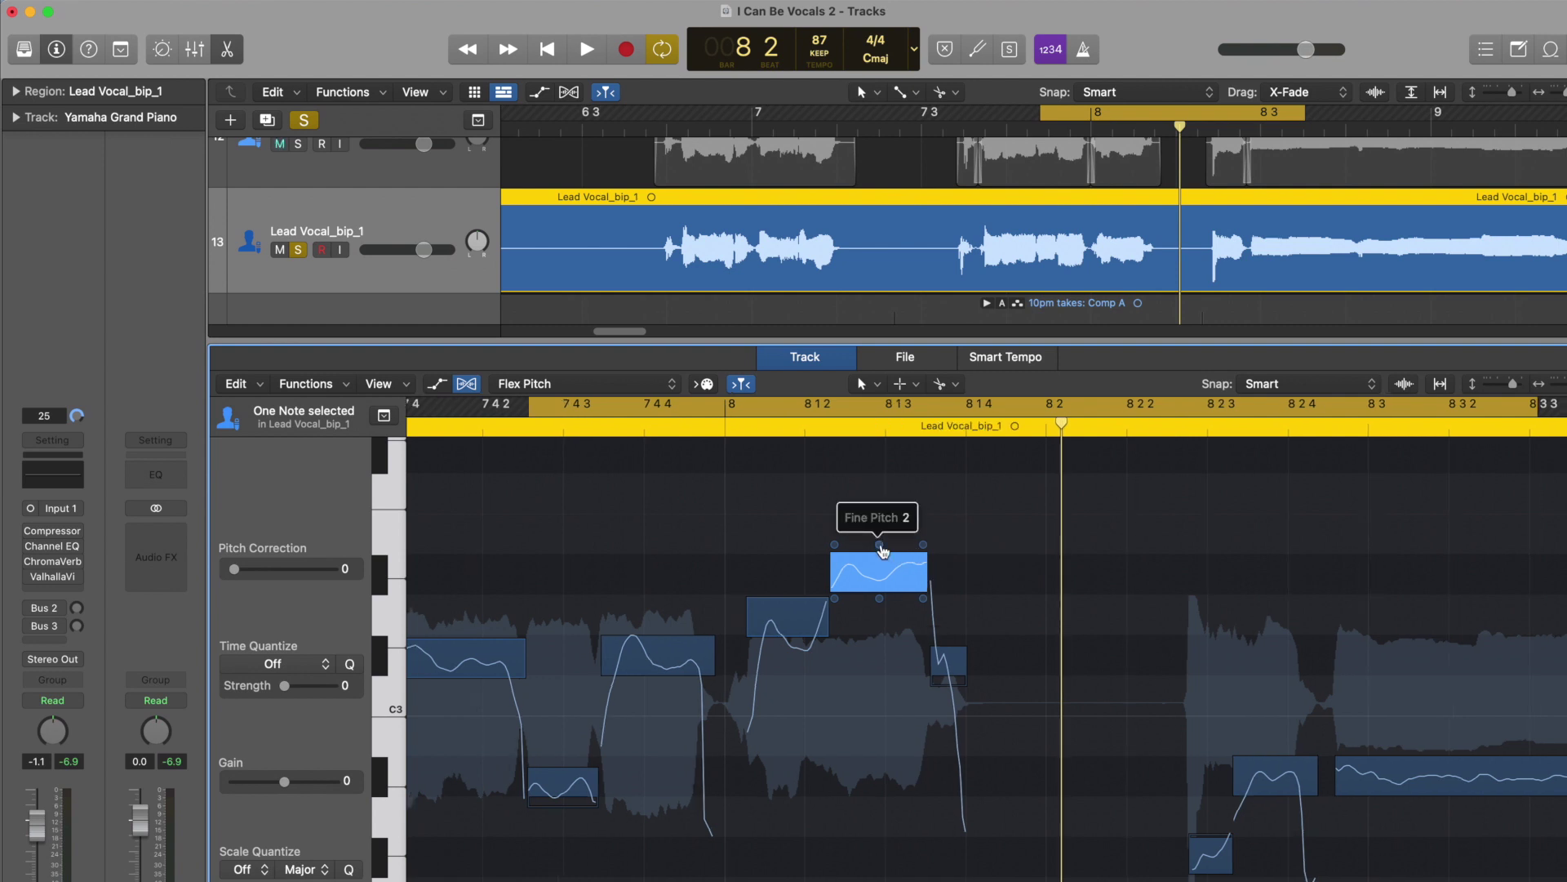
- Turn cycle off and audition the vocal around bar 9
key(c)
scroll(827, 589, right, 6)
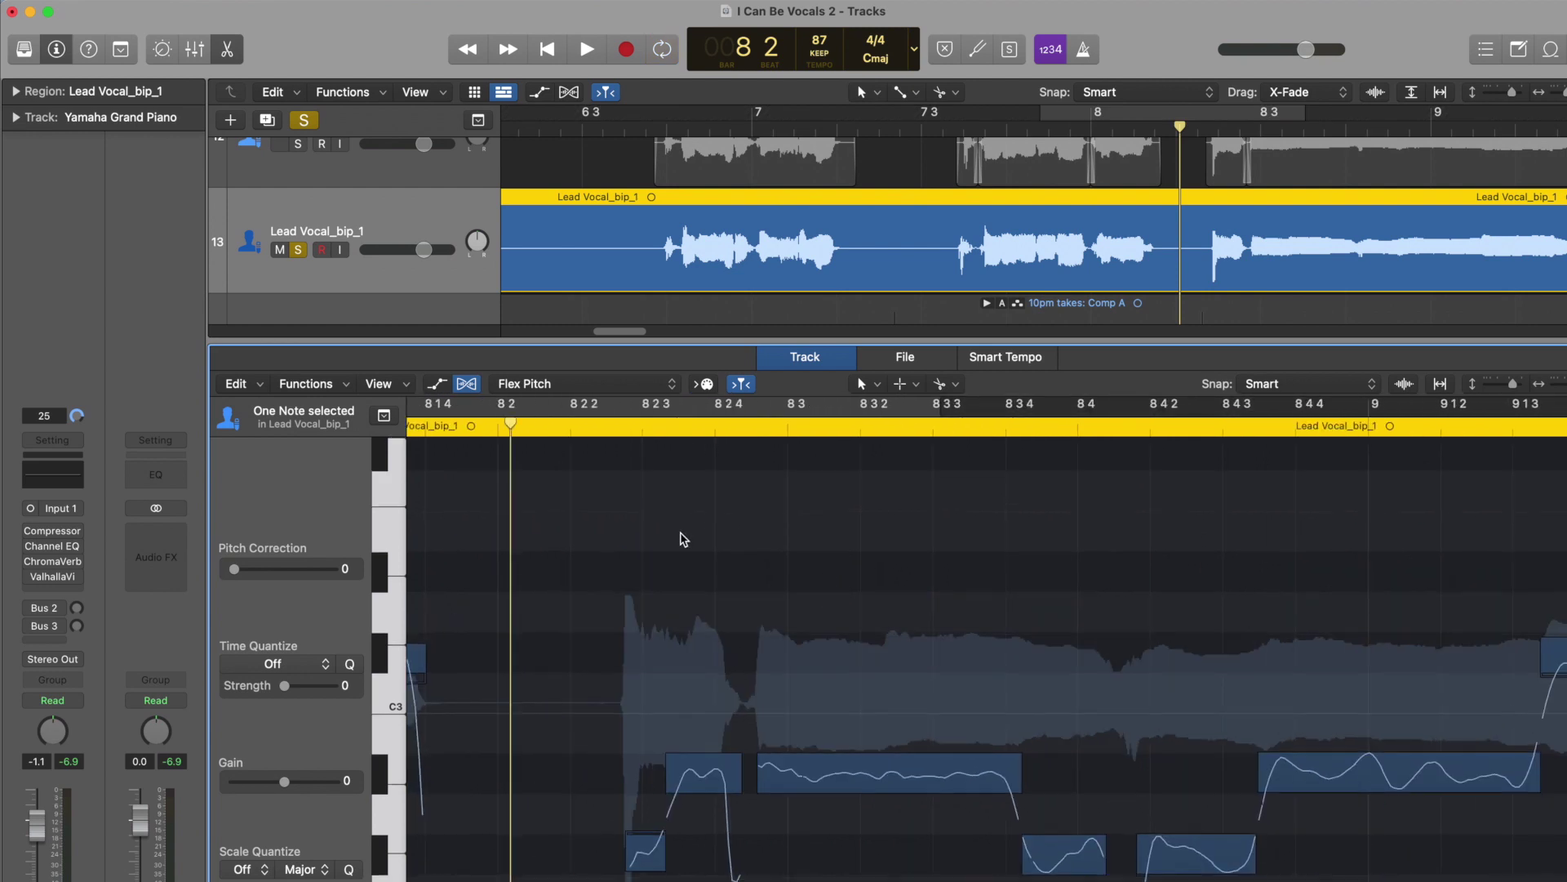
scroll(735, 507, down, 3)
scroll(734, 506, right, 1)
key(space)
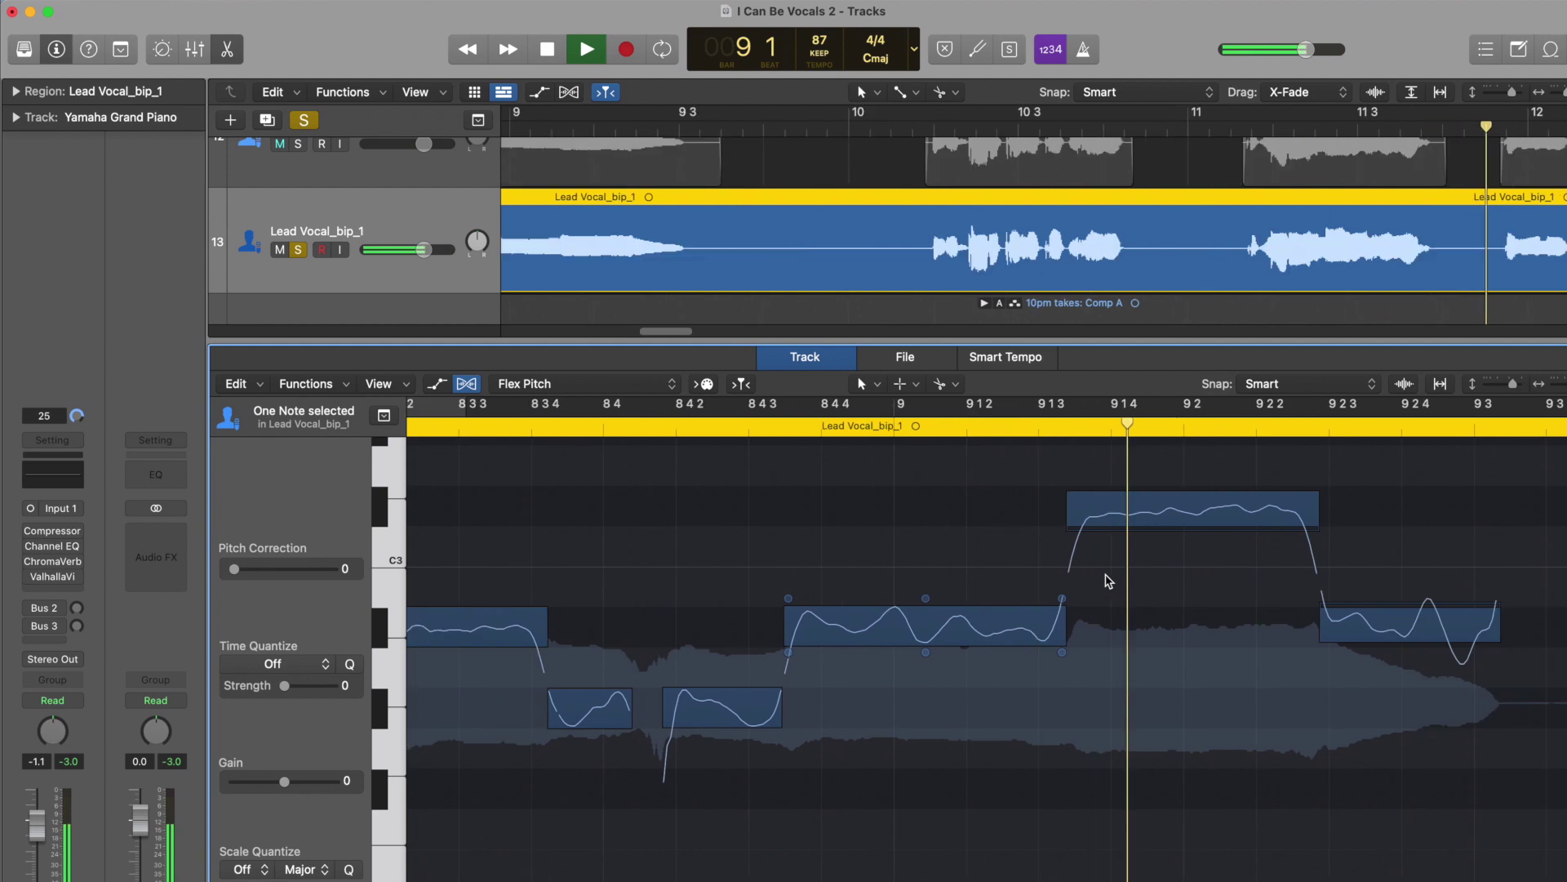
key(space)
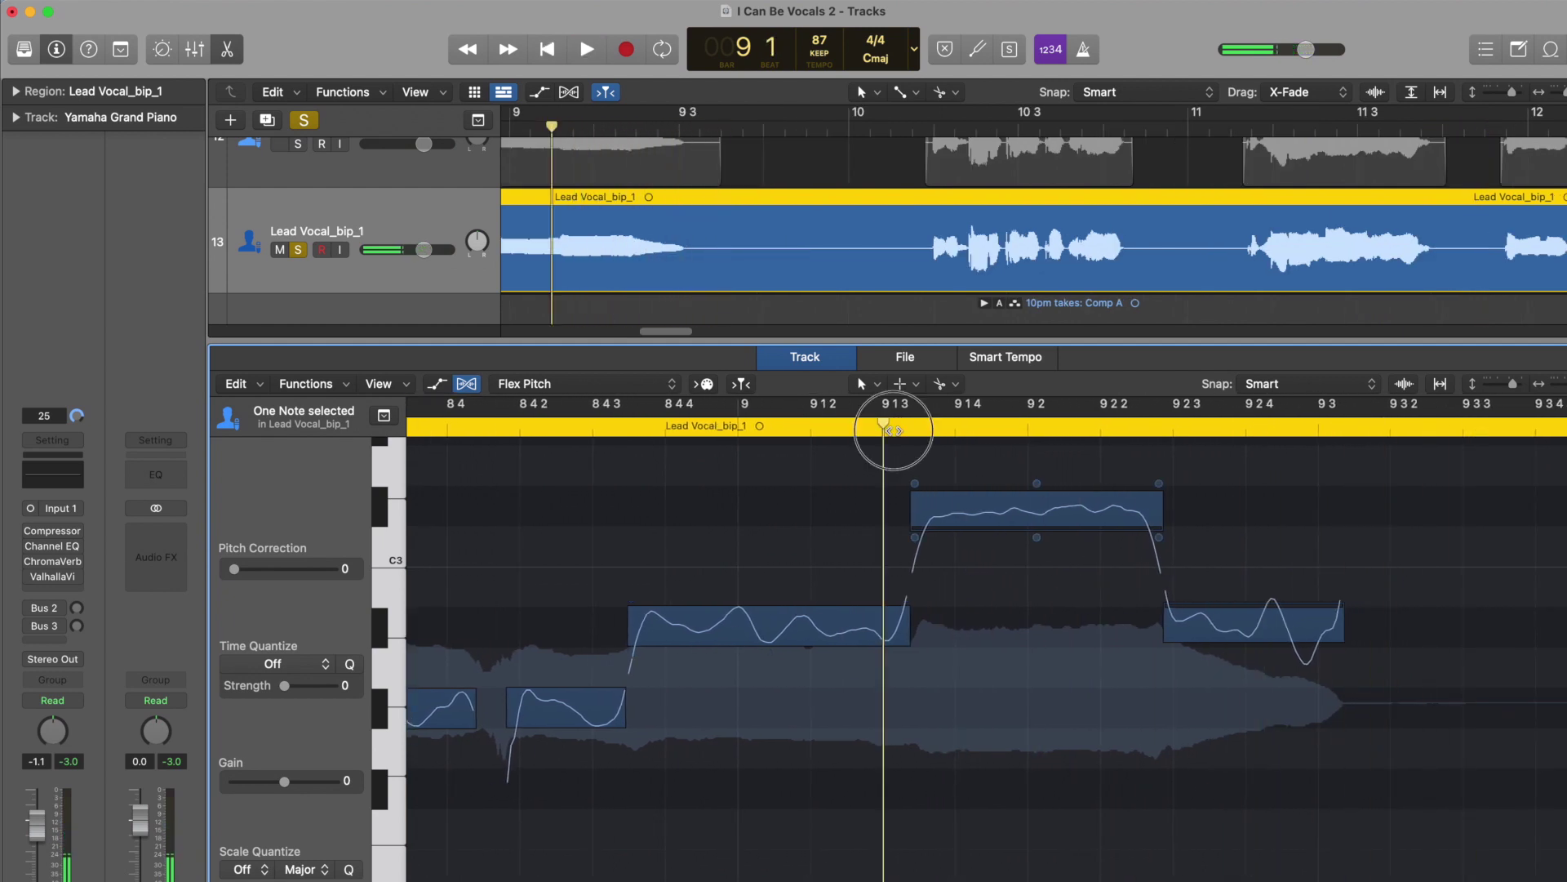
- Raise the fine pitch of the high note at bar 9 2 and play it back
mouse_move(1035, 494)
drag(1034, 485, 1030, 455)
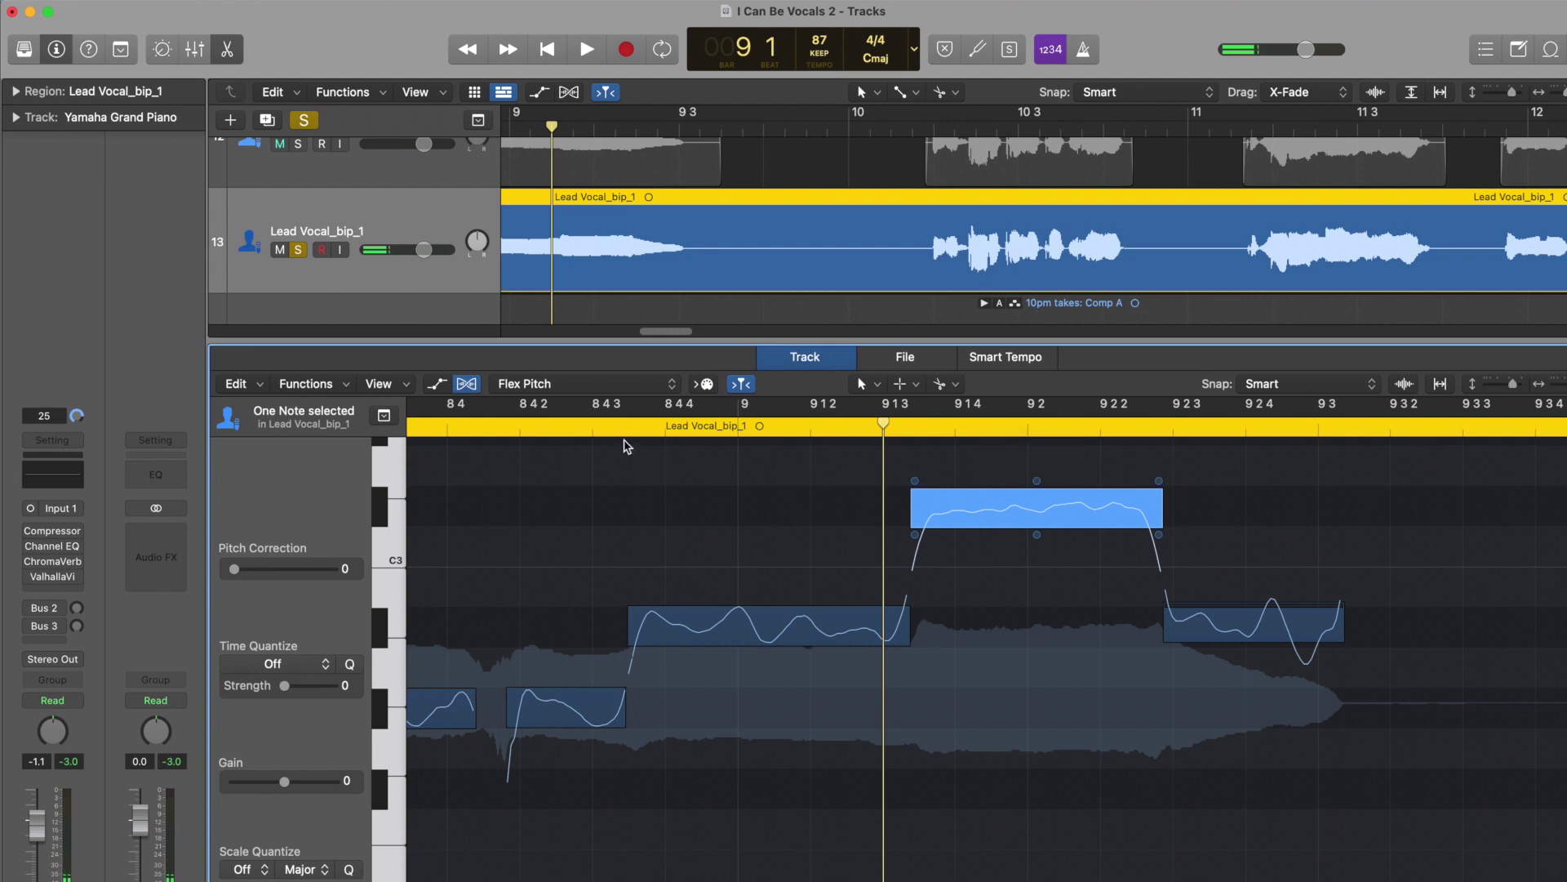
key(space)
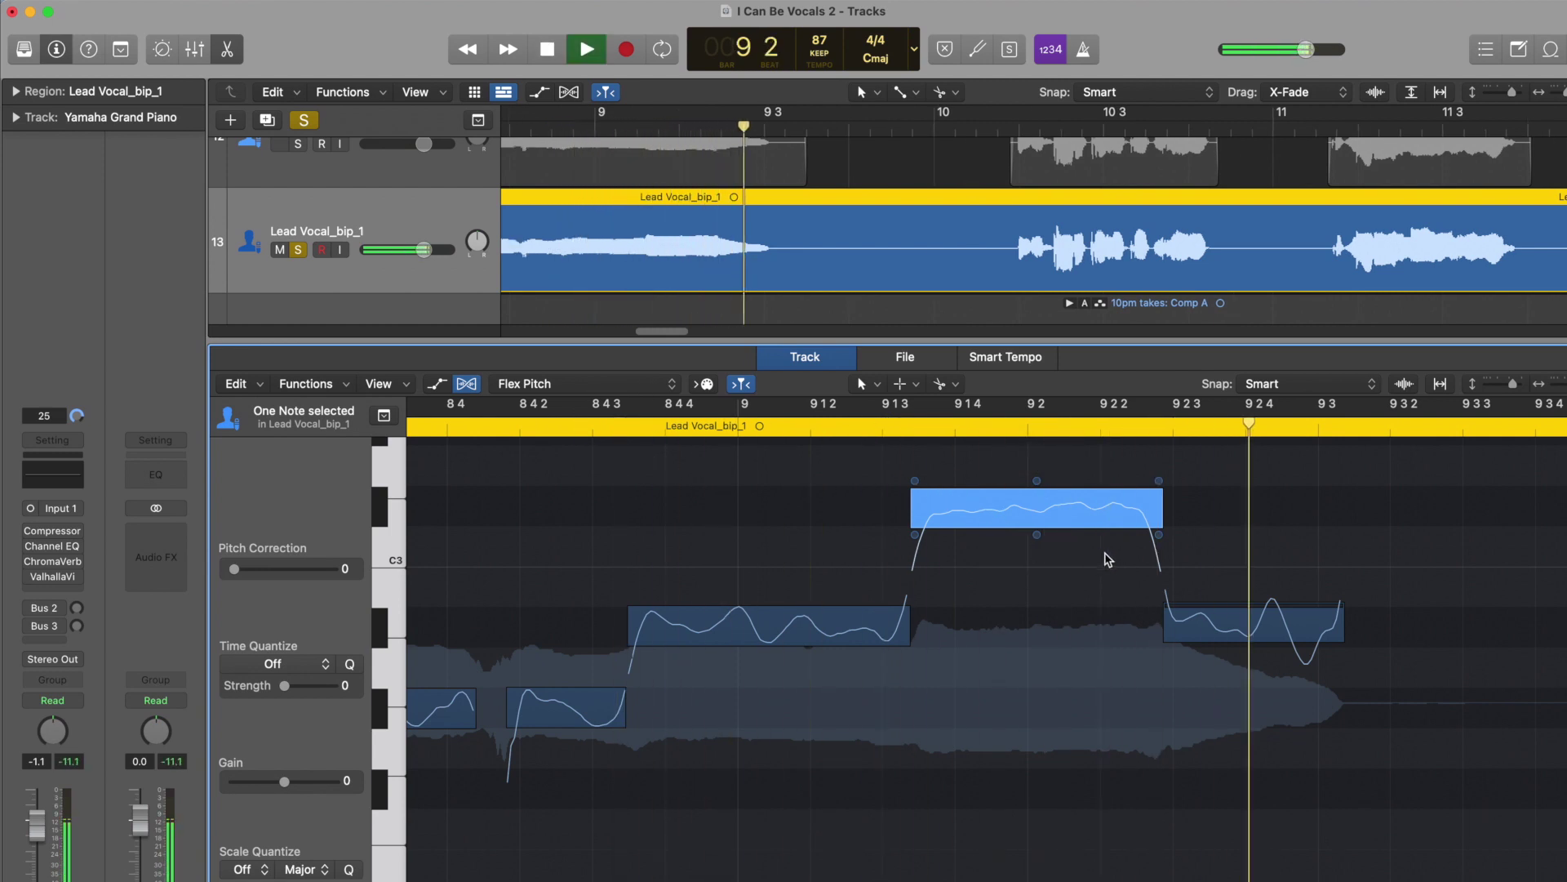
key(super+Left)
double_click(605, 410)
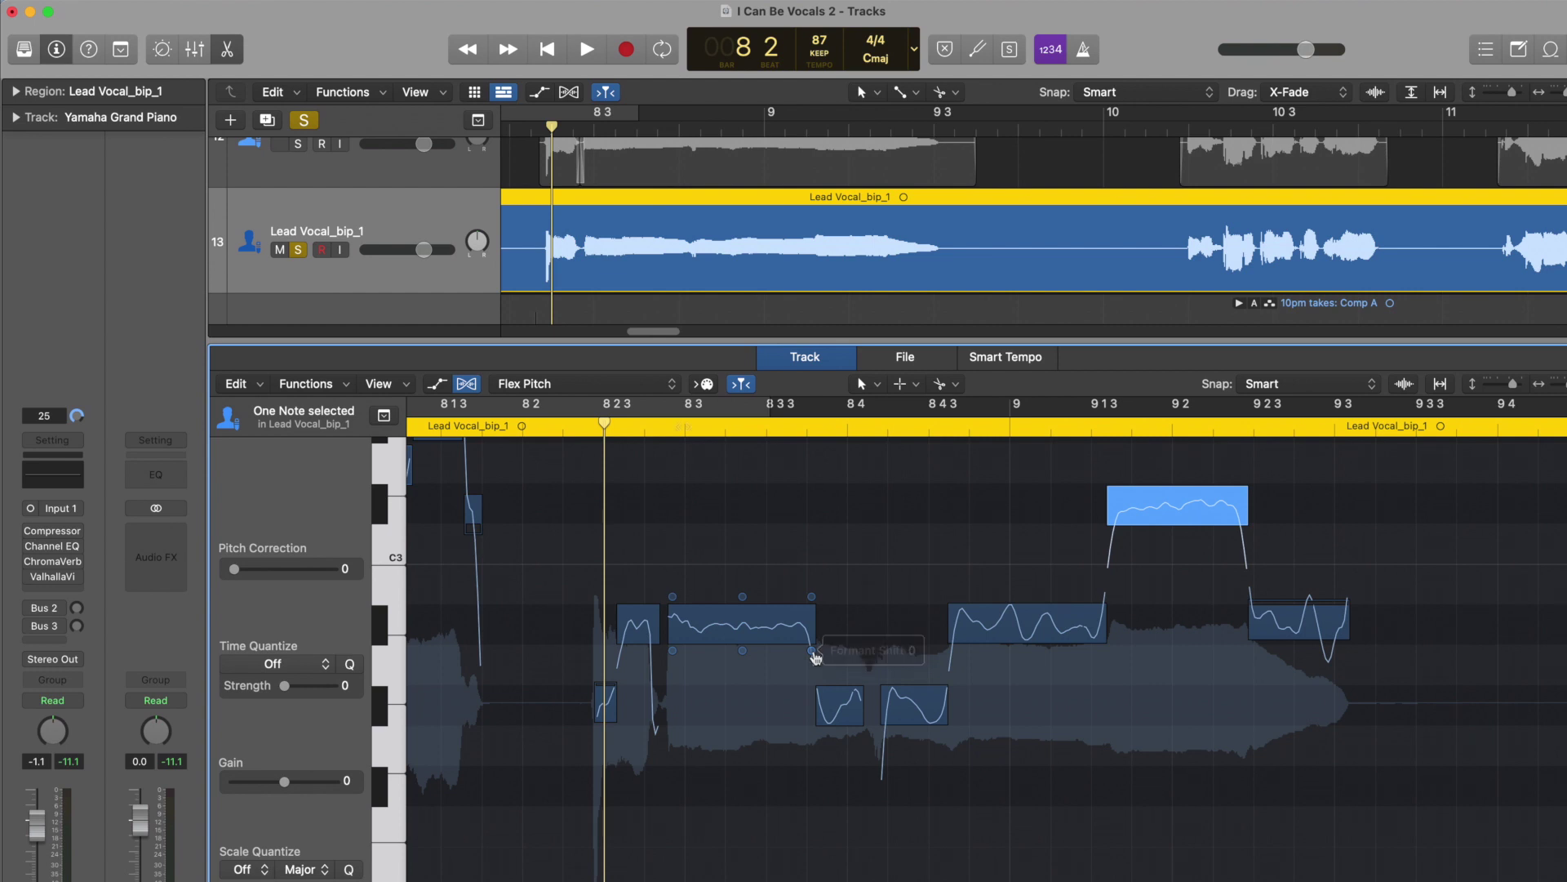
- Loop the phrase from just before bar 8 2 3, shift the range earlier, and audition it
drag(593, 408, 1566, 407)
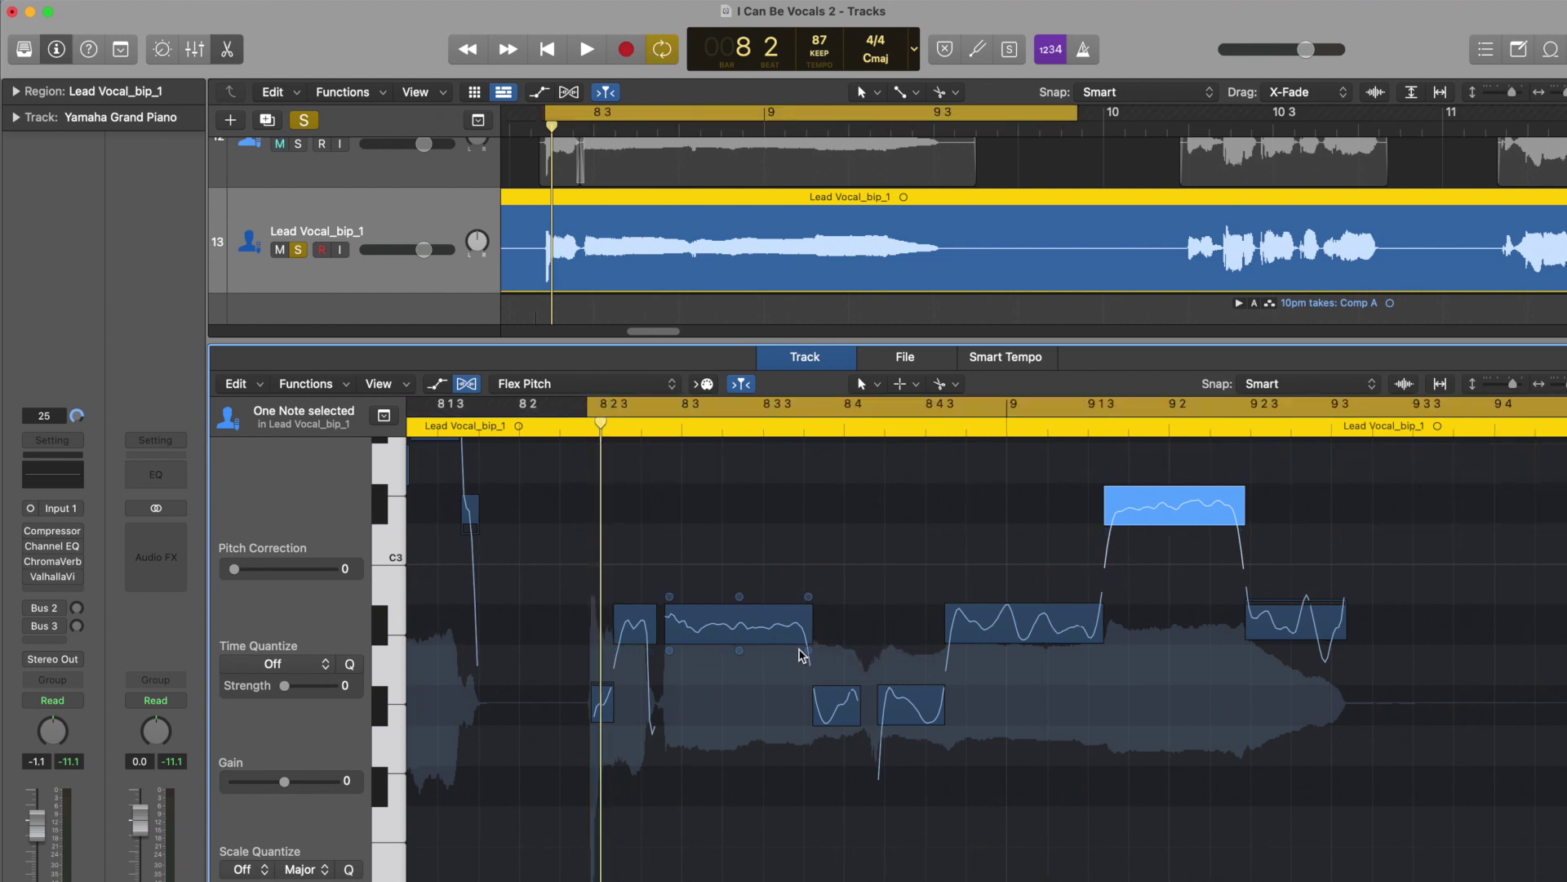
drag(806, 650, 808, 650)
key(space)
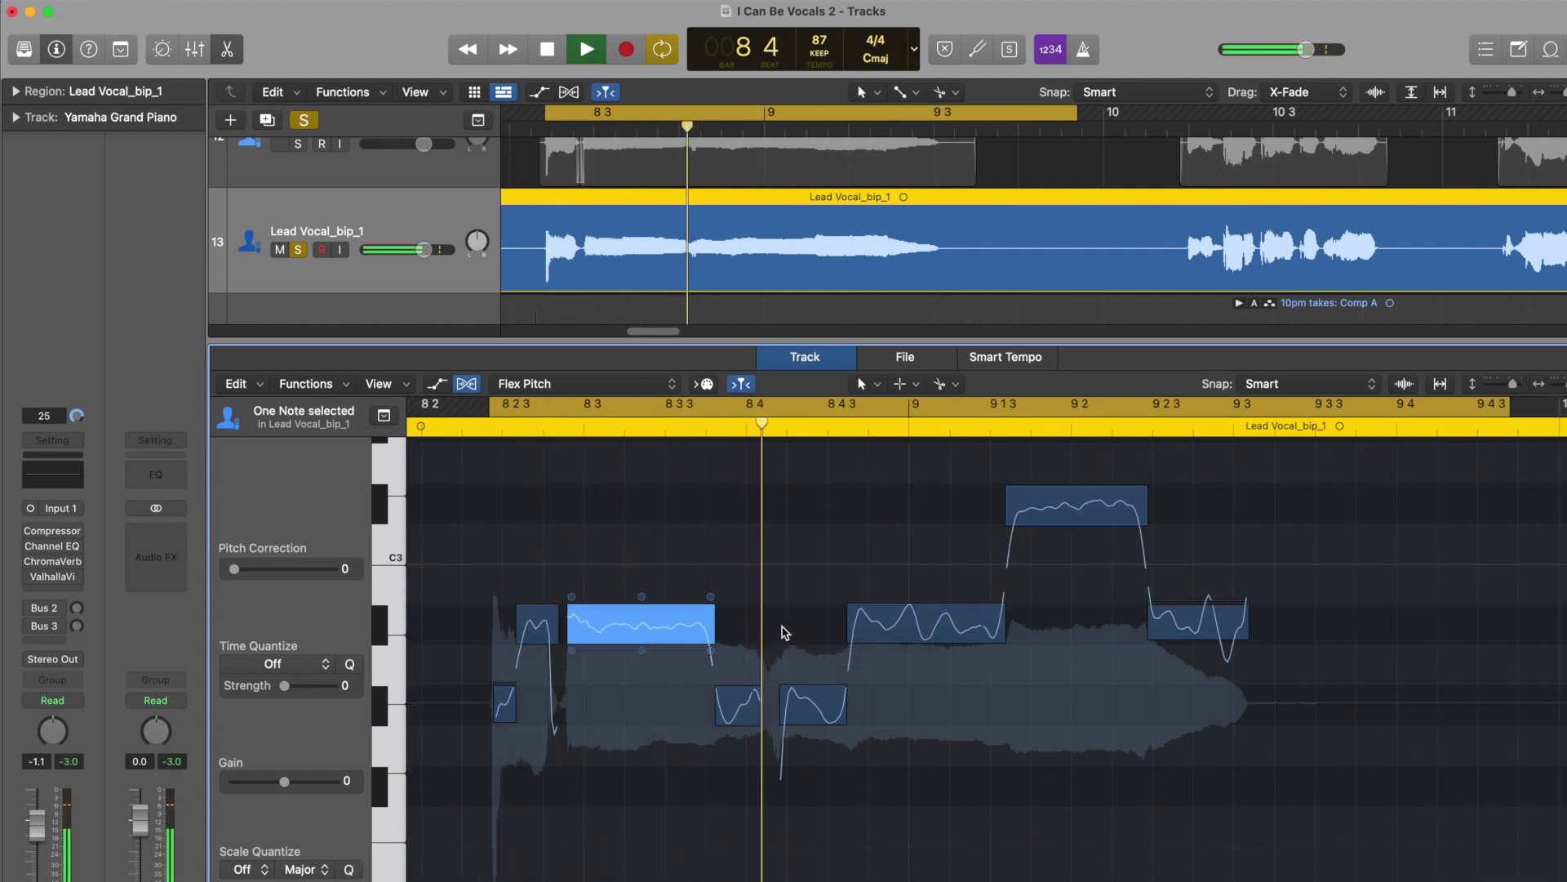
key(space)
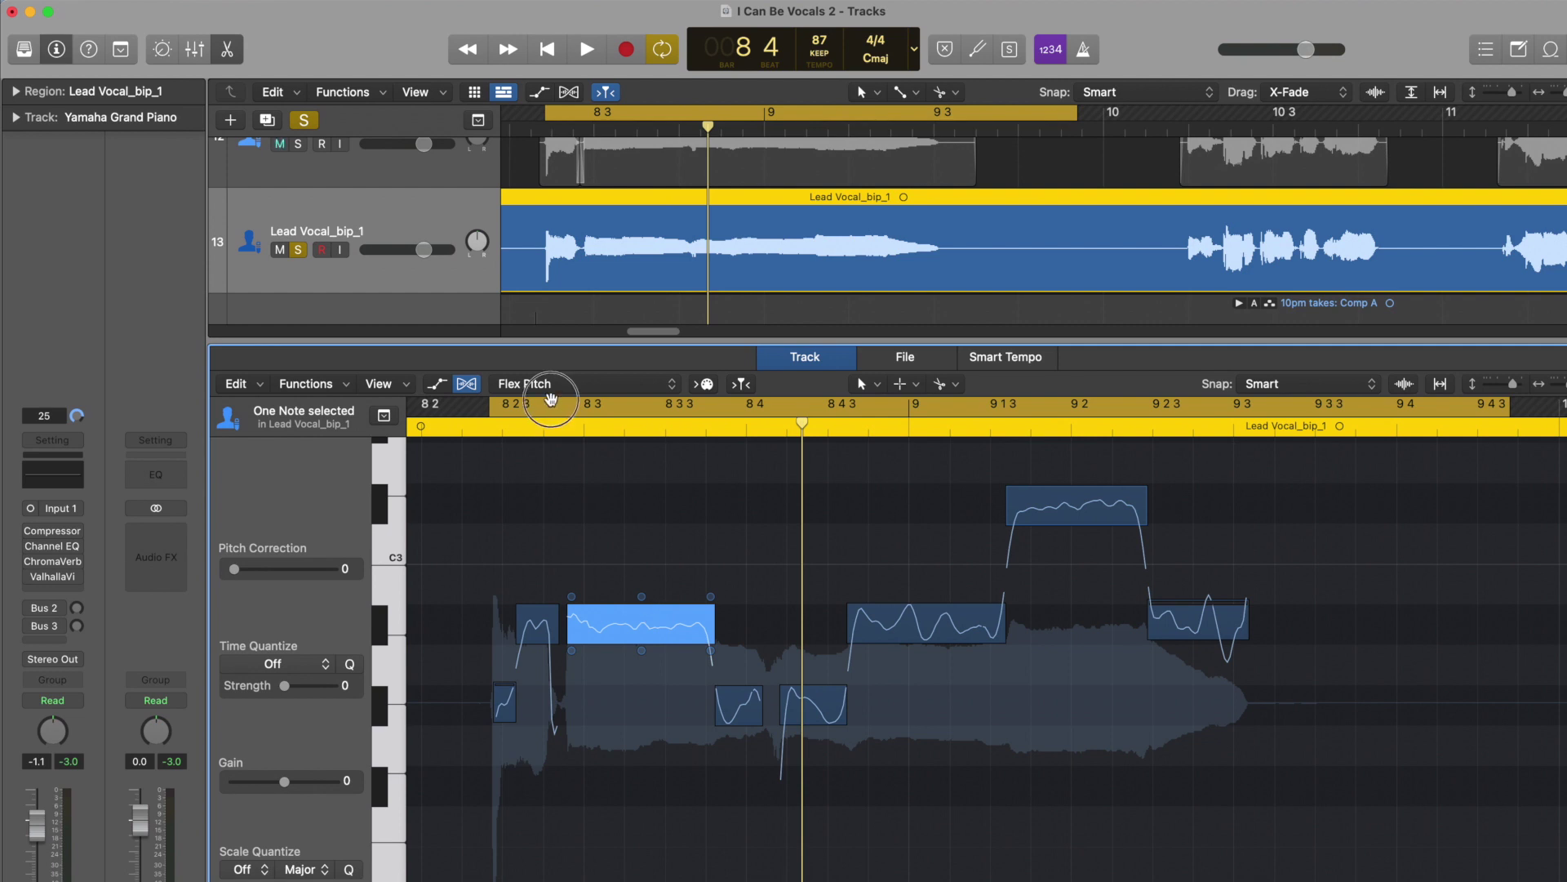
drag(542, 403, 470, 403)
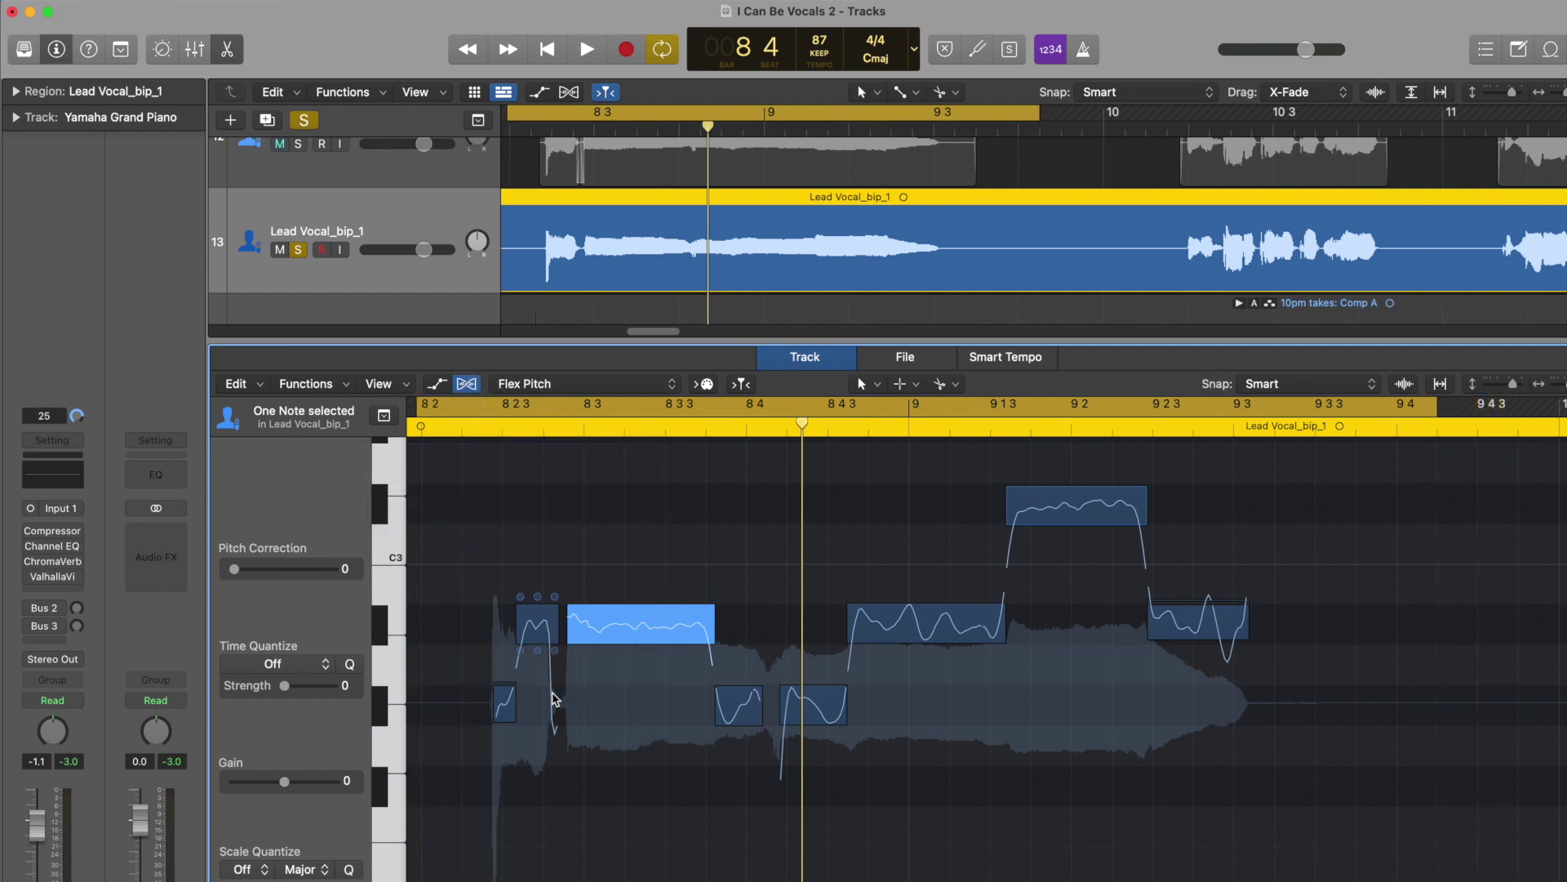
key(space)
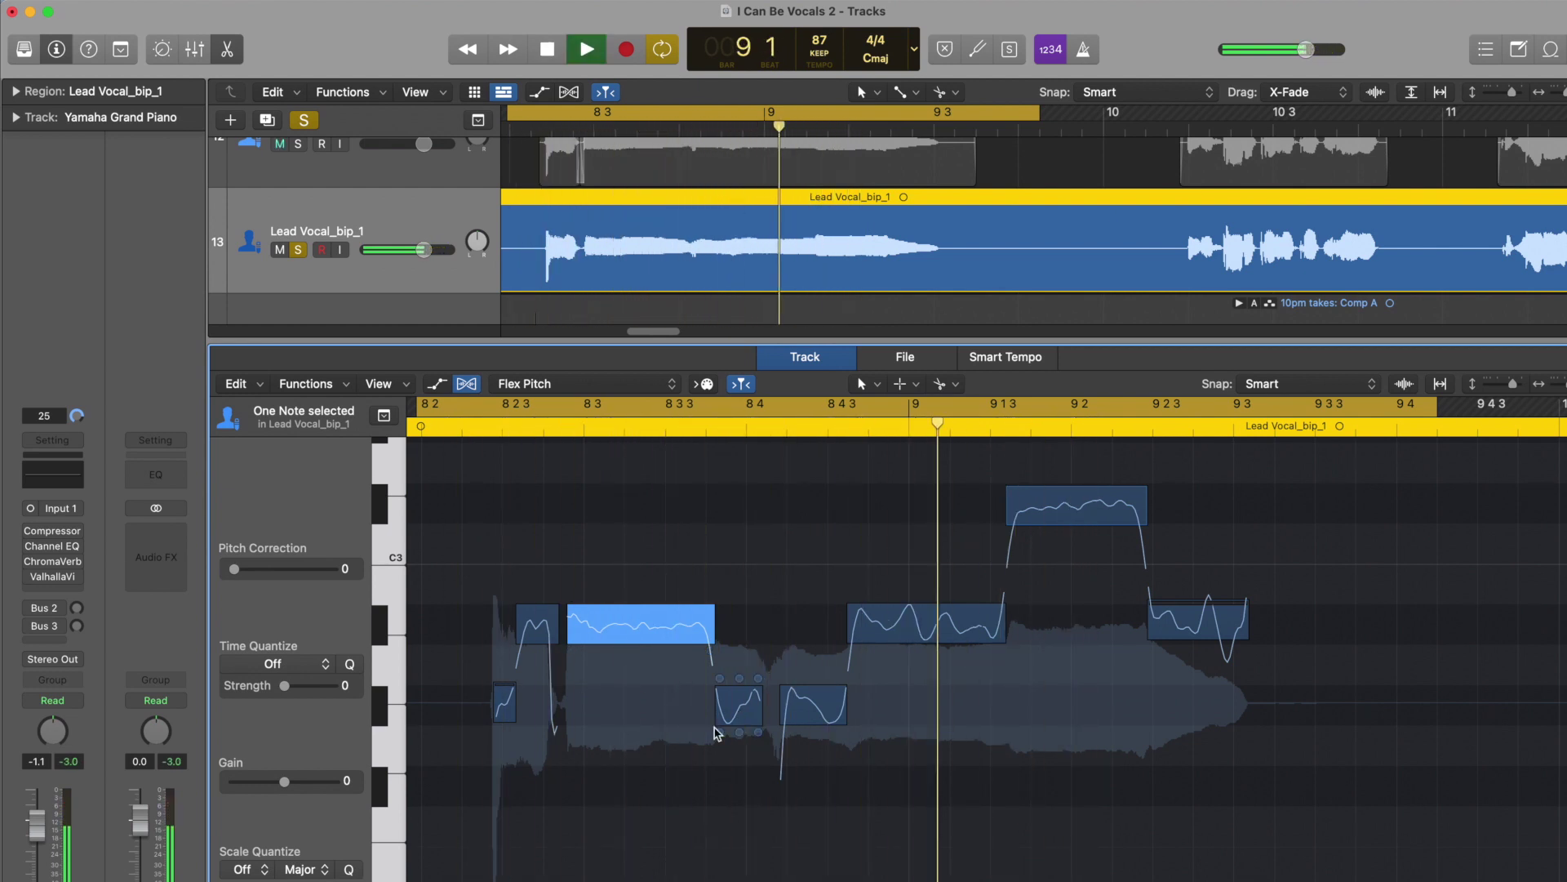
key(space)
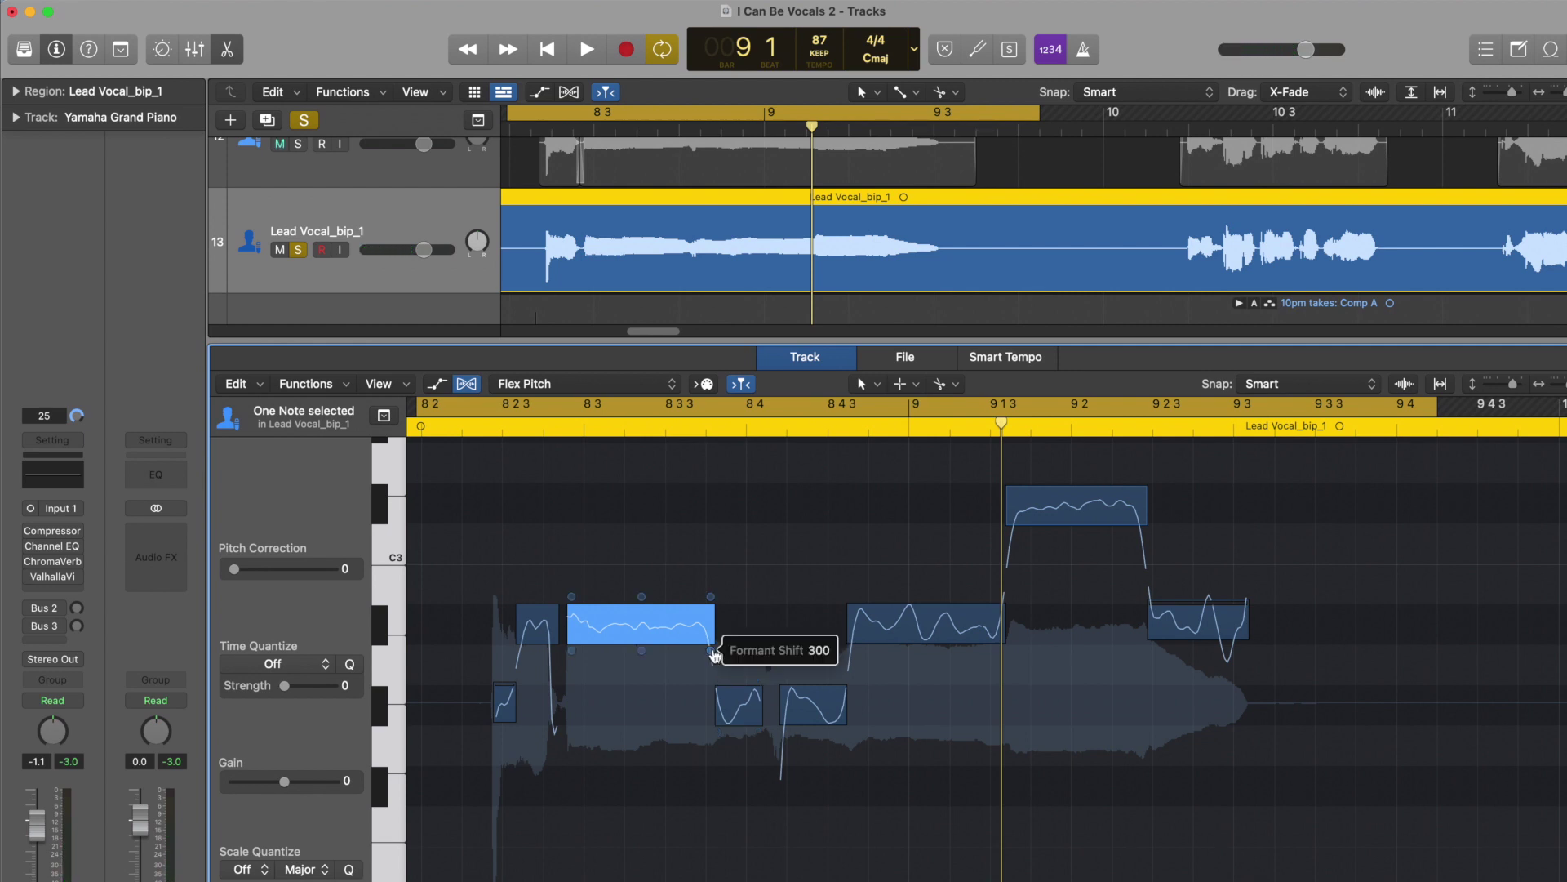
- Lower the long note's formant shift to about -294 and compare on playback
drag(711, 656, 733, 784)
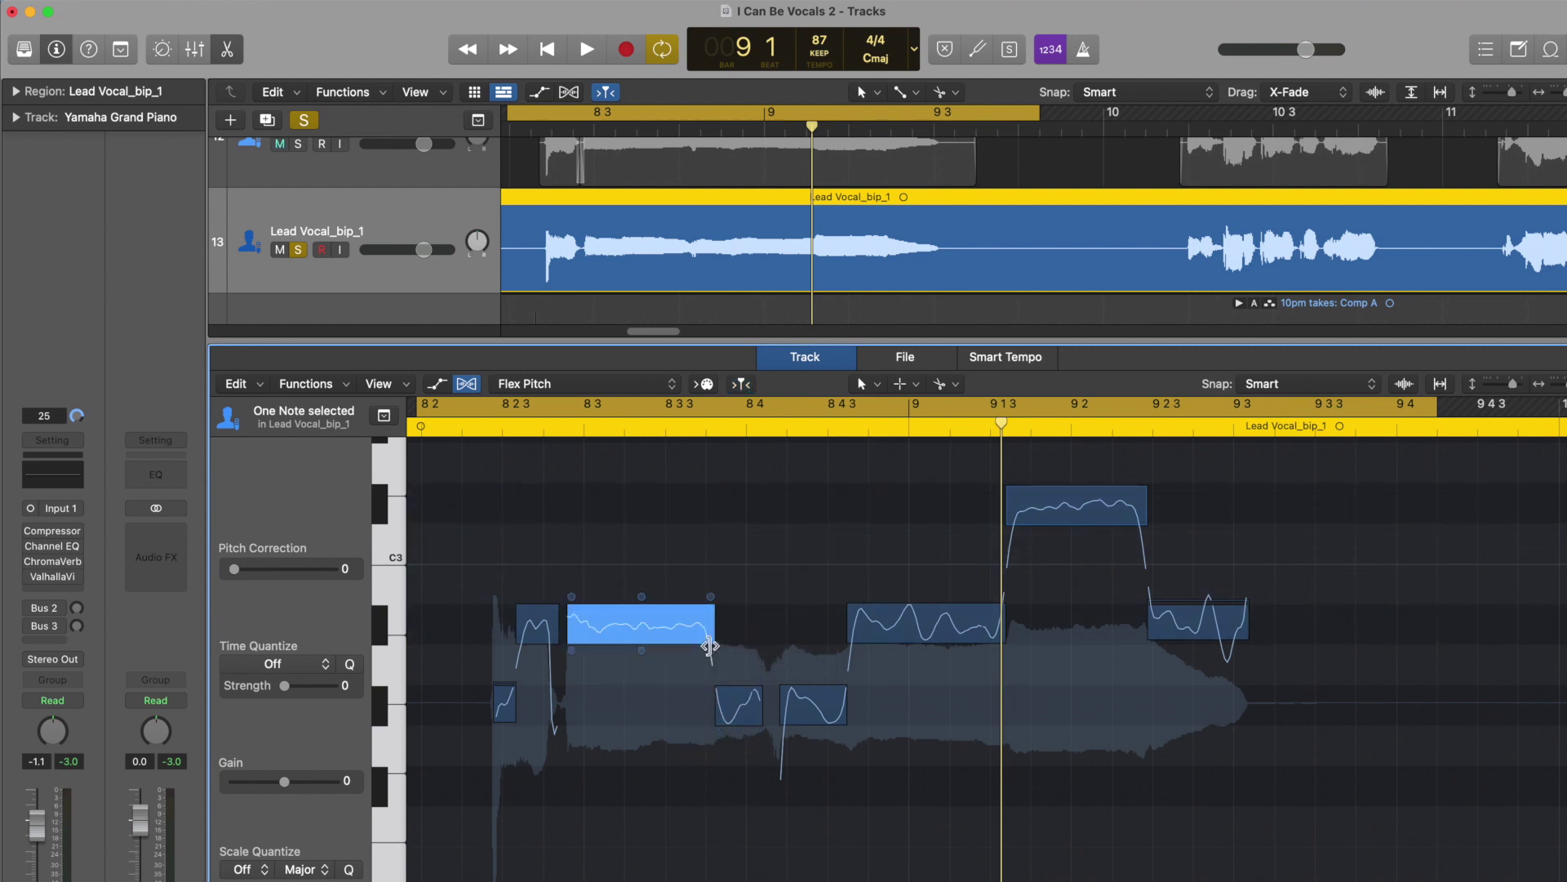
drag(711, 649, 711, 650)
drag(707, 653, 737, 772)
key(space)
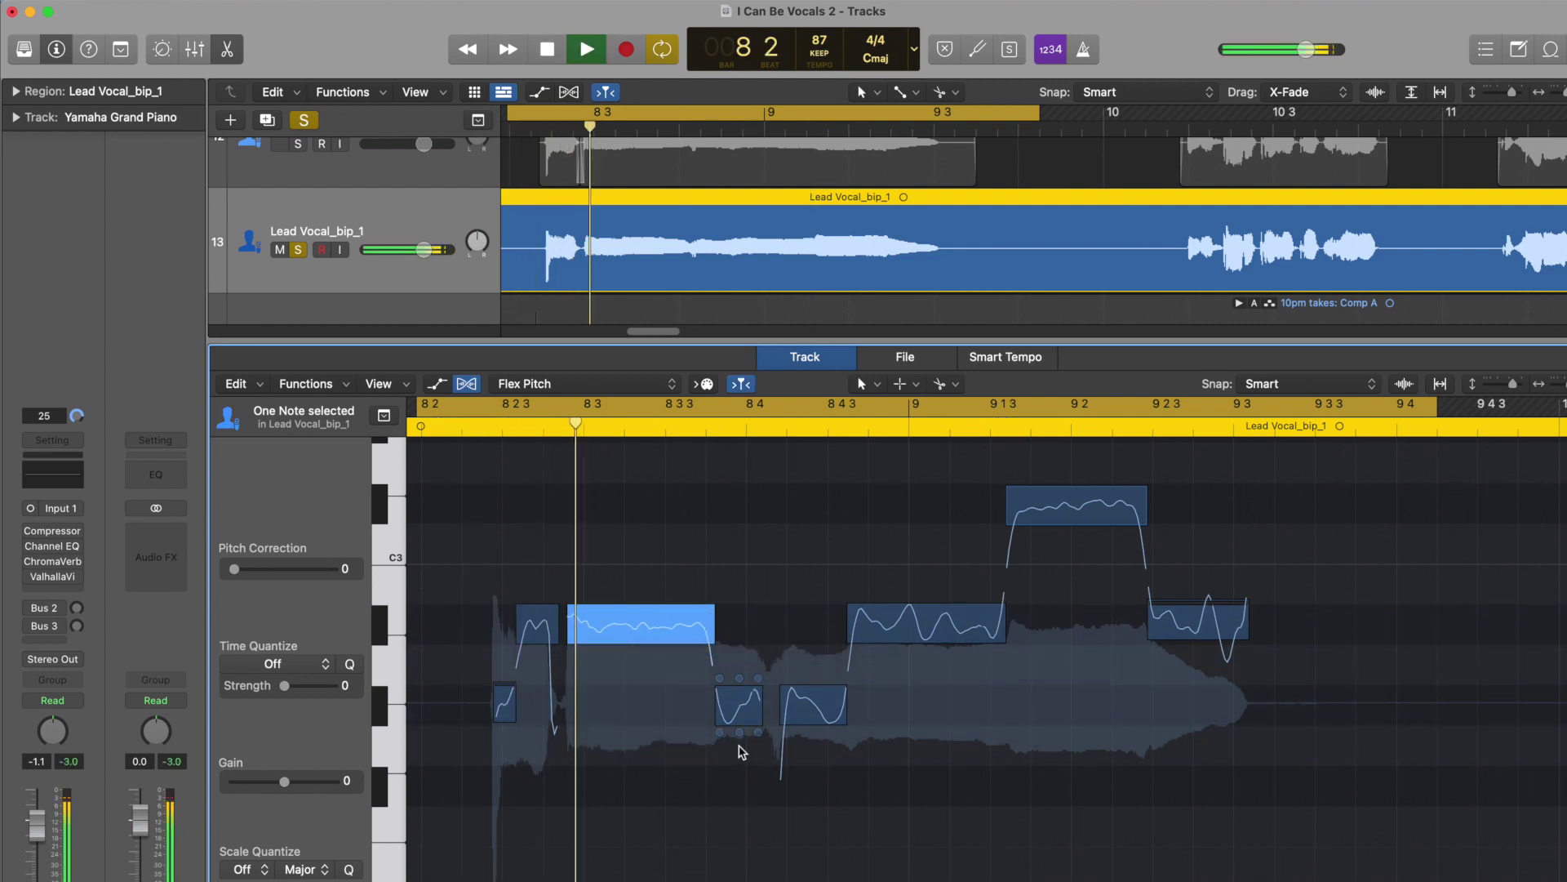
key(space)
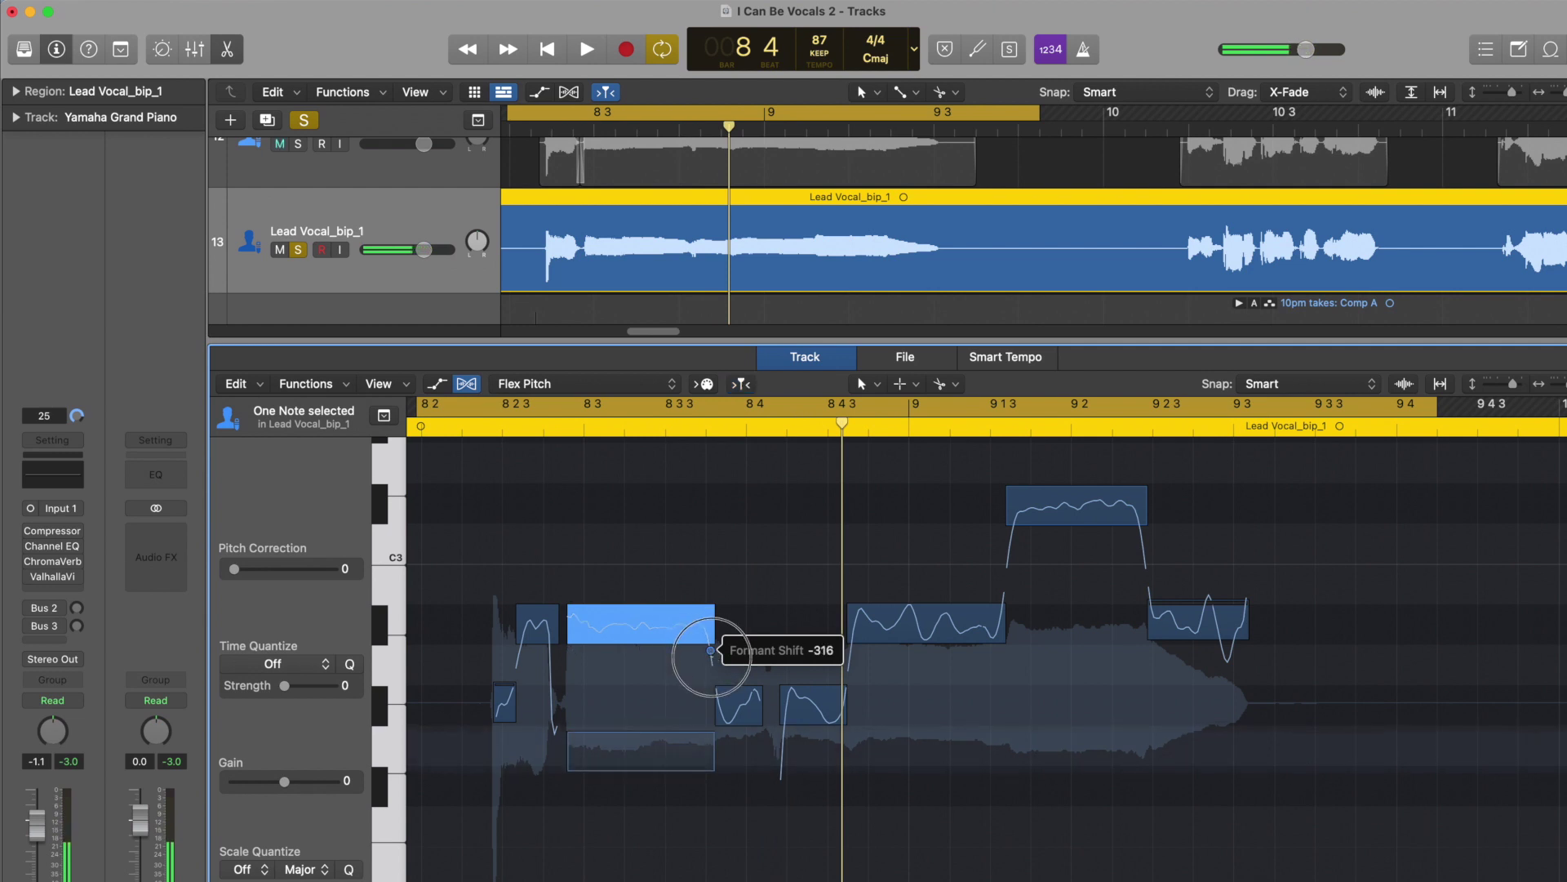
key(space)
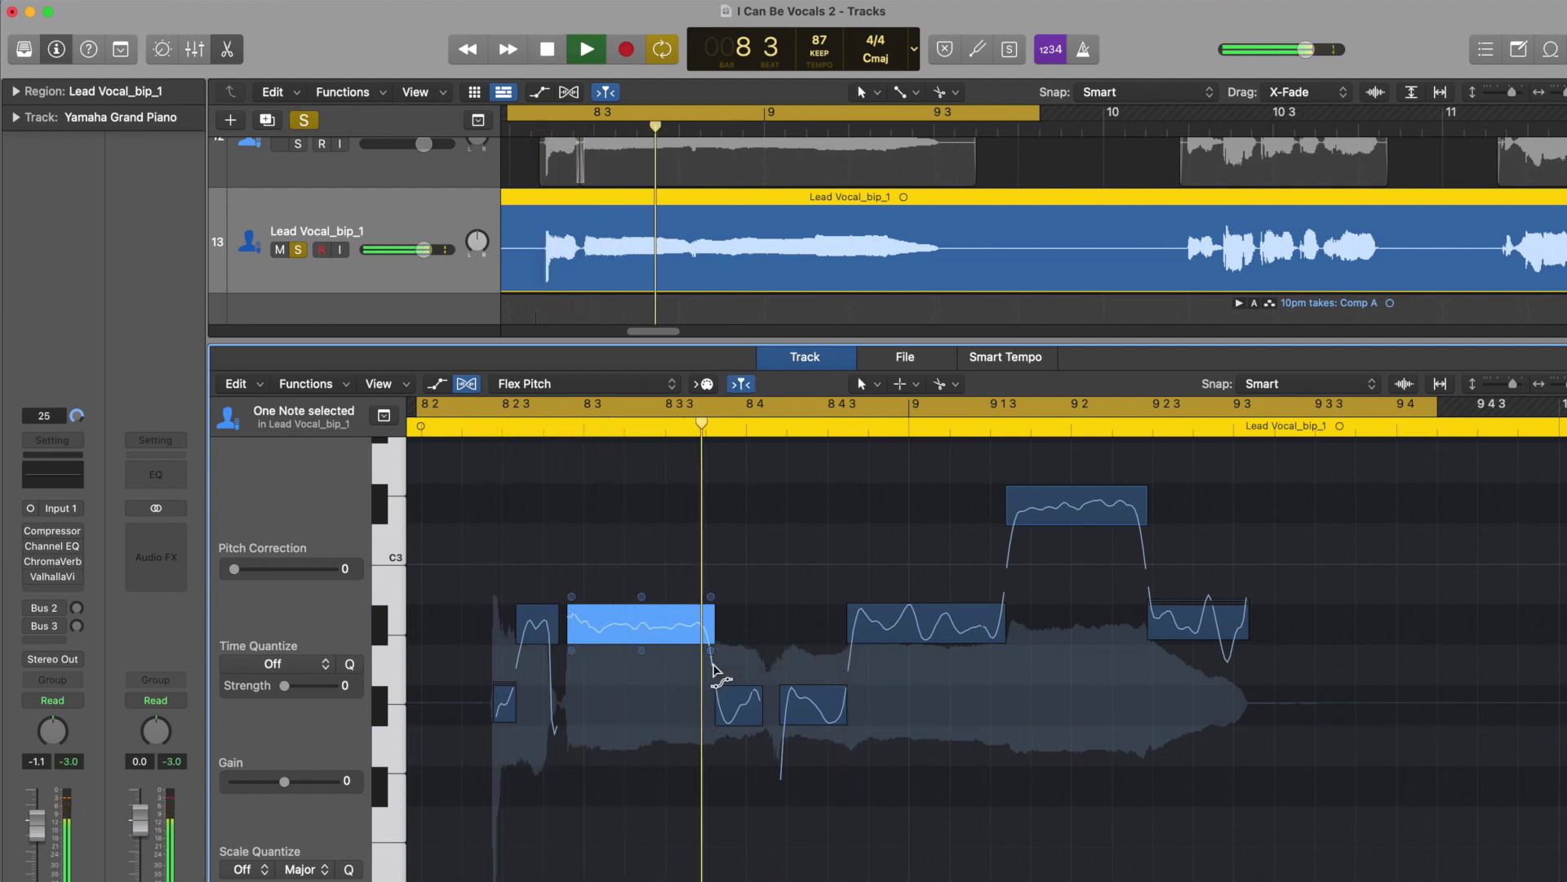
key(space)
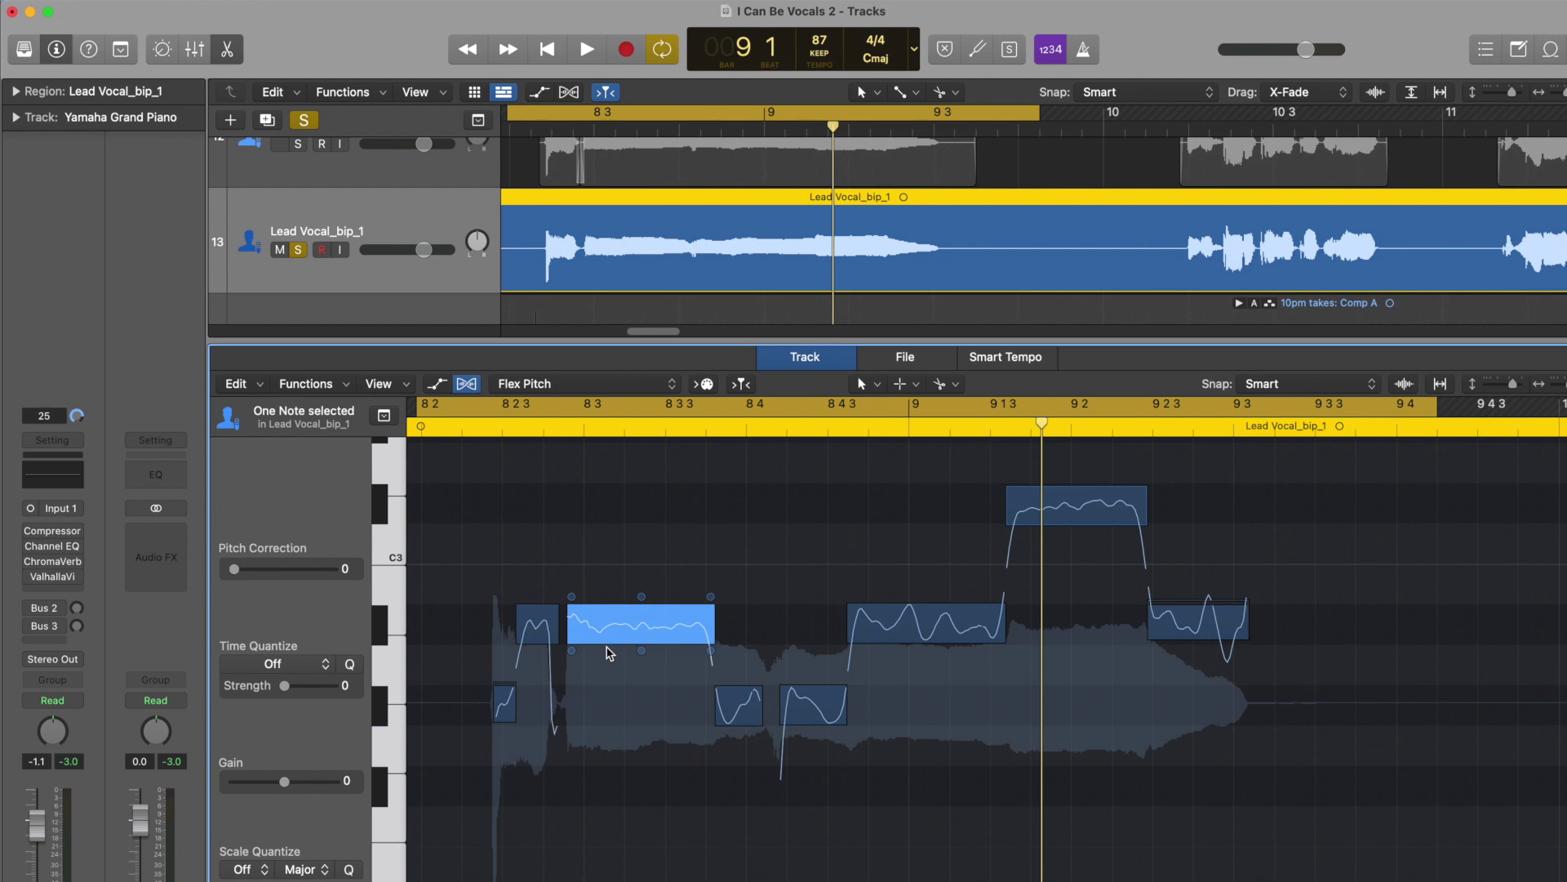
- Try vibrato values of 288%, 162% and about 224% on the sustained note during playback
key(super+Right)
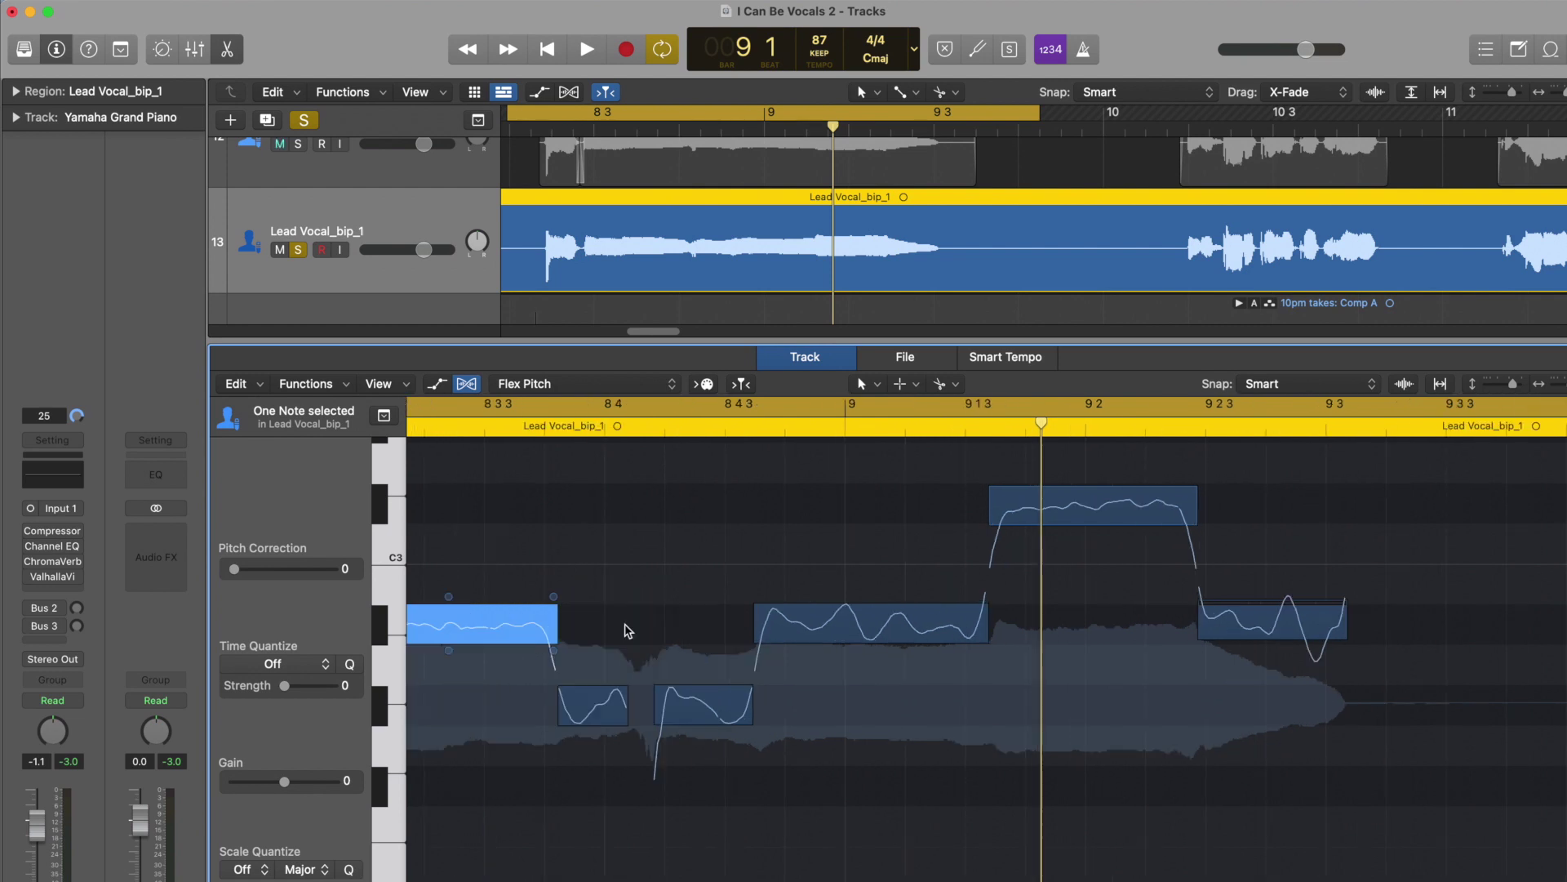
scroll(625, 629, left, 5)
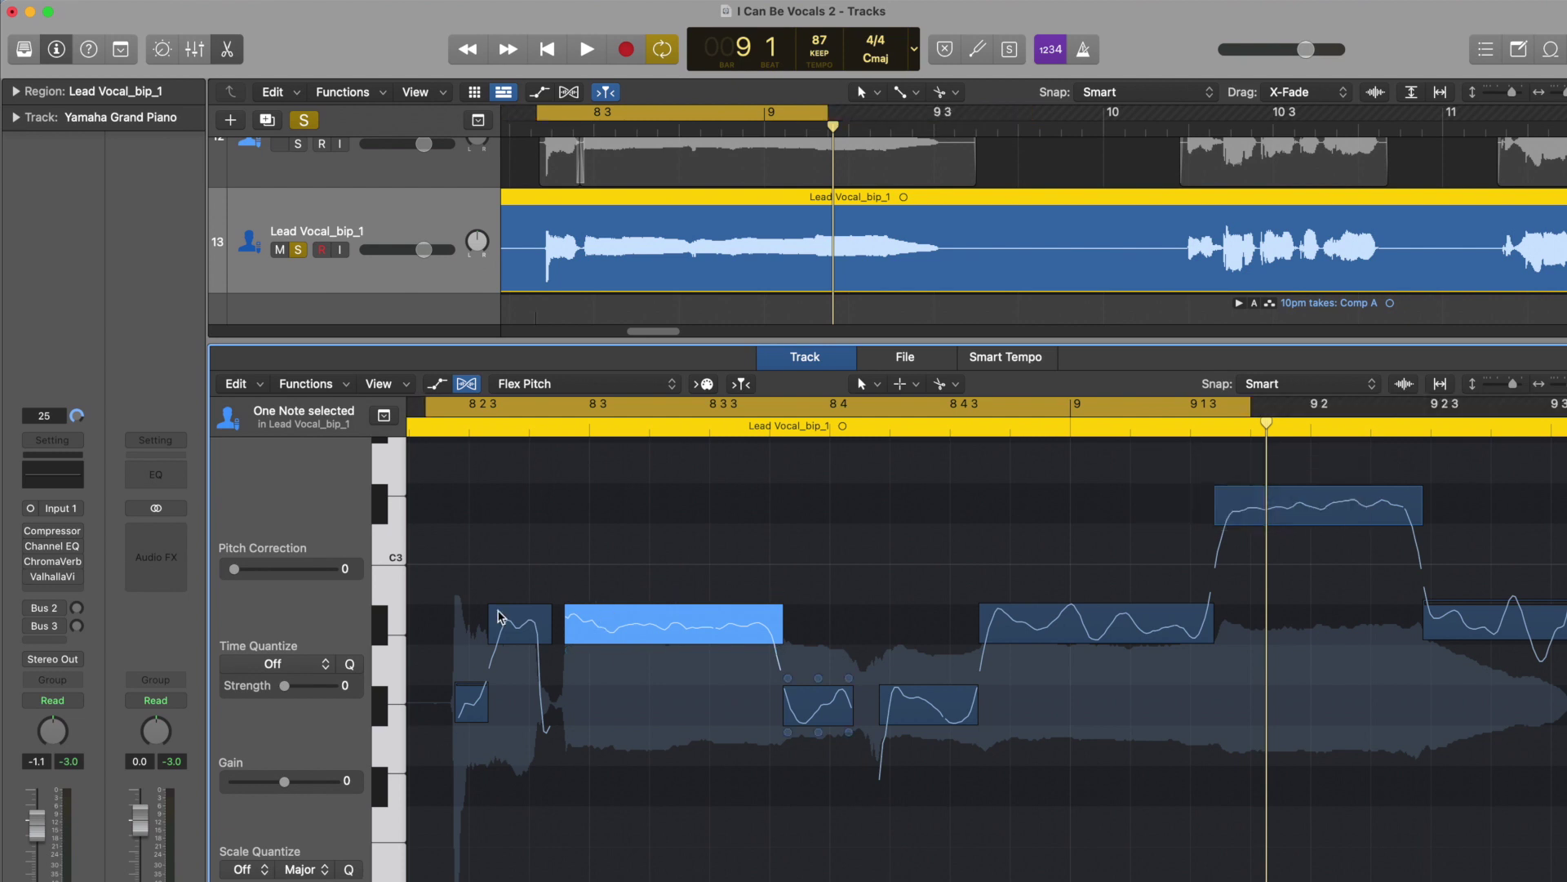
key(space)
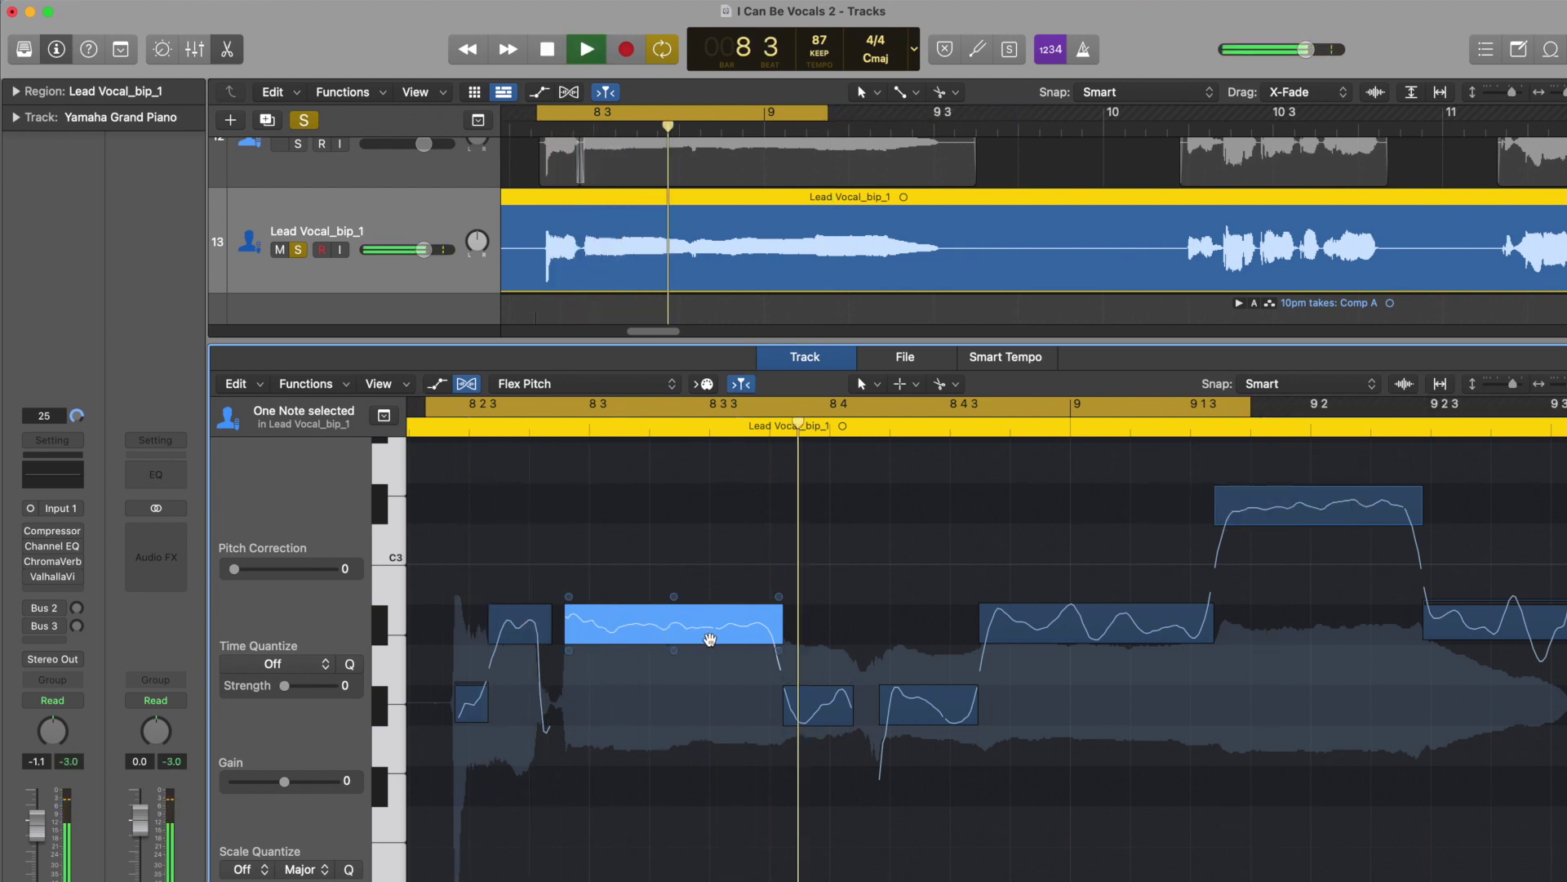
mouse_move(674, 651)
mouse_down()
mouse_move(665, 396)
mouse_move(699, 467)
mouse_up()
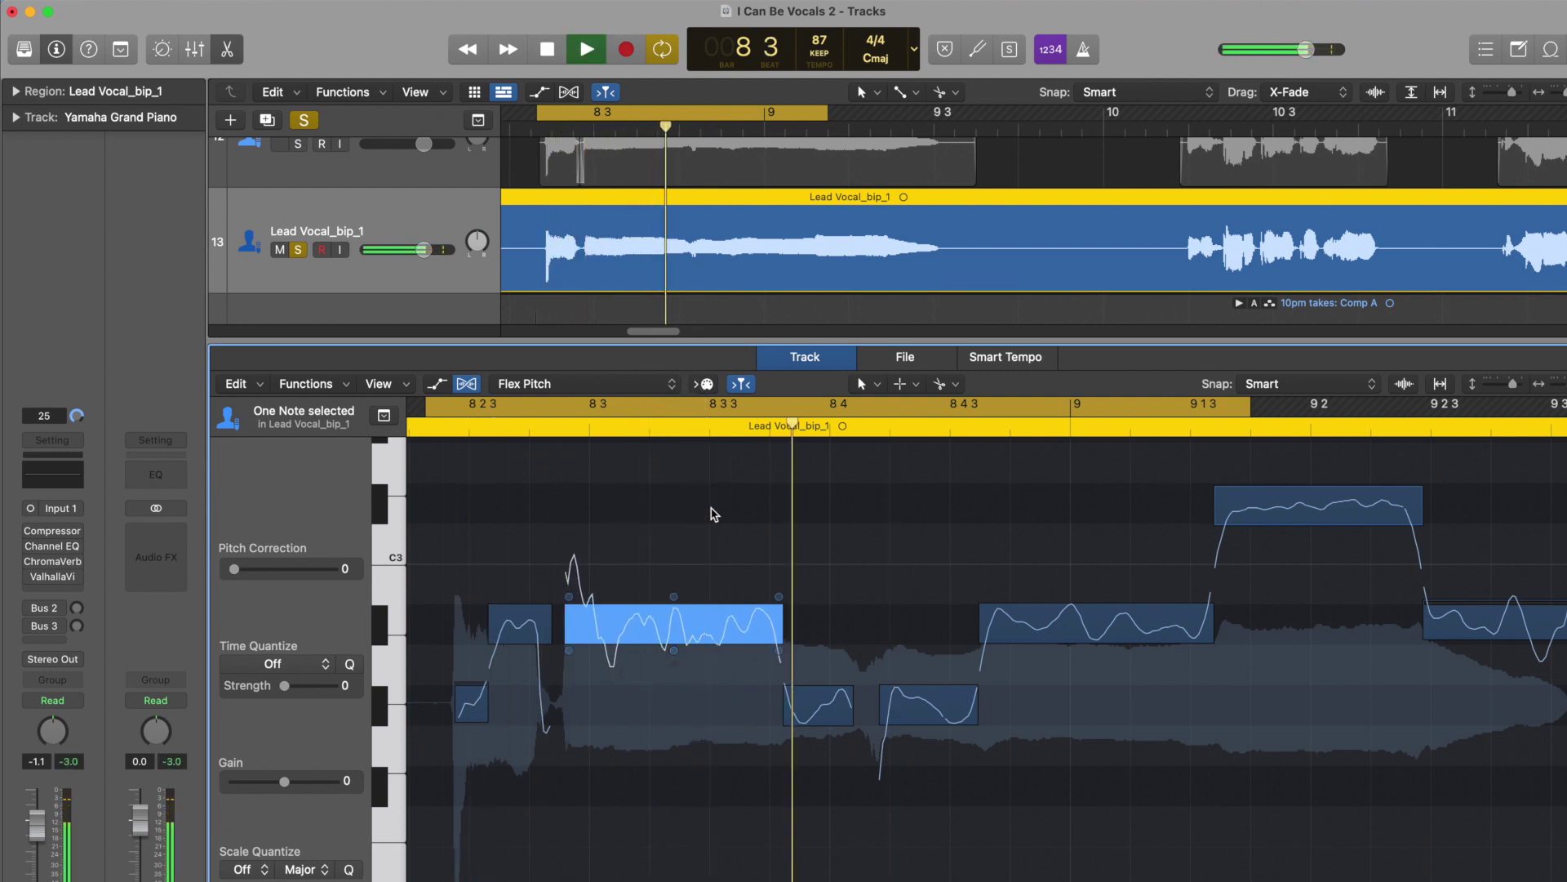
key(space)
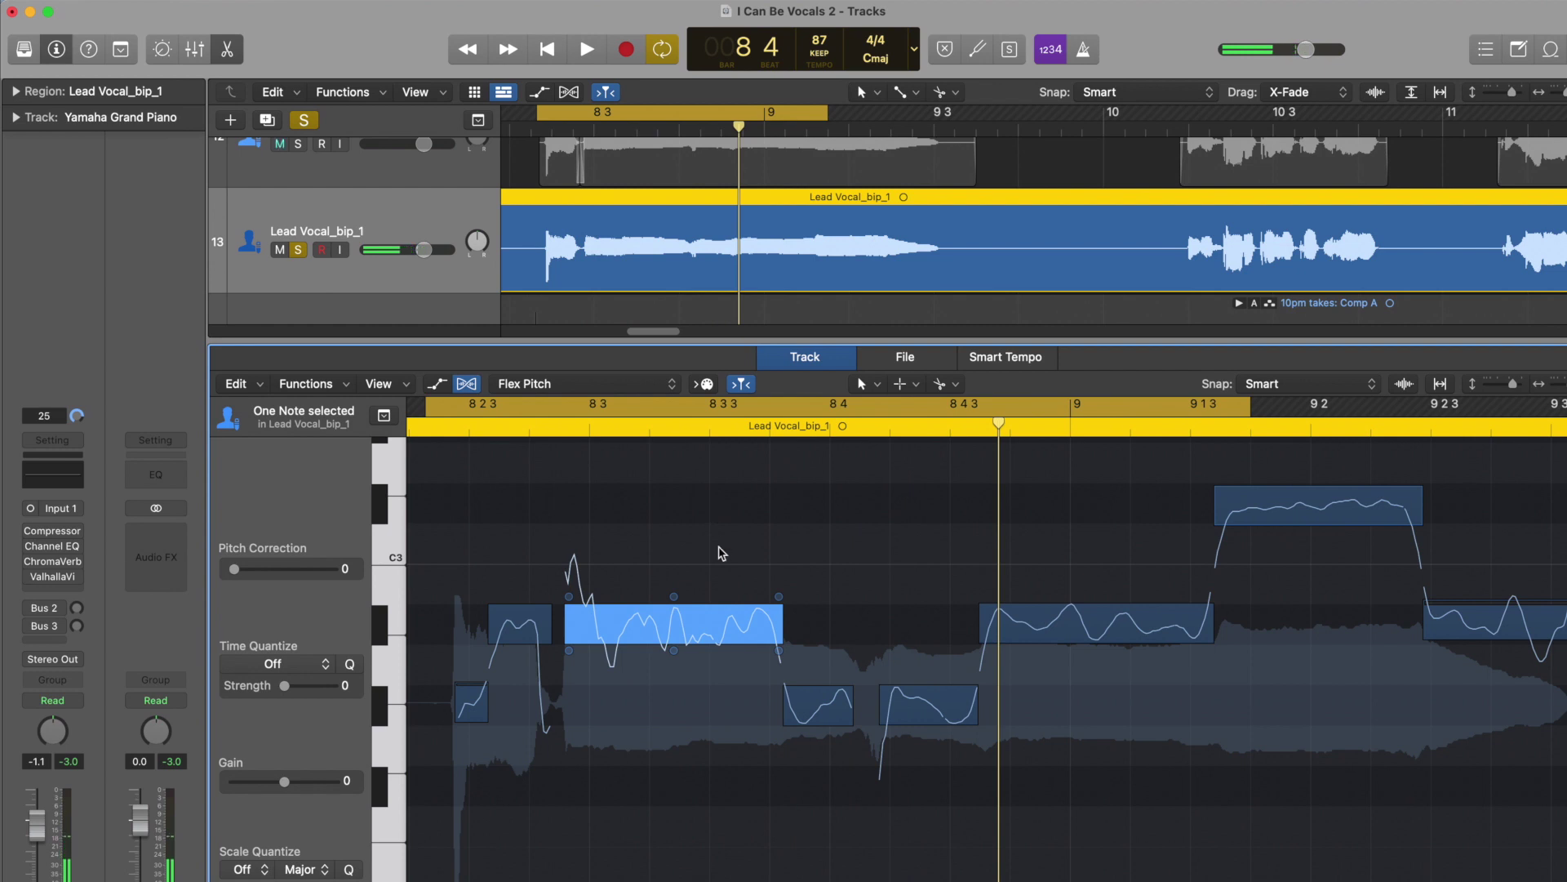
key(space)
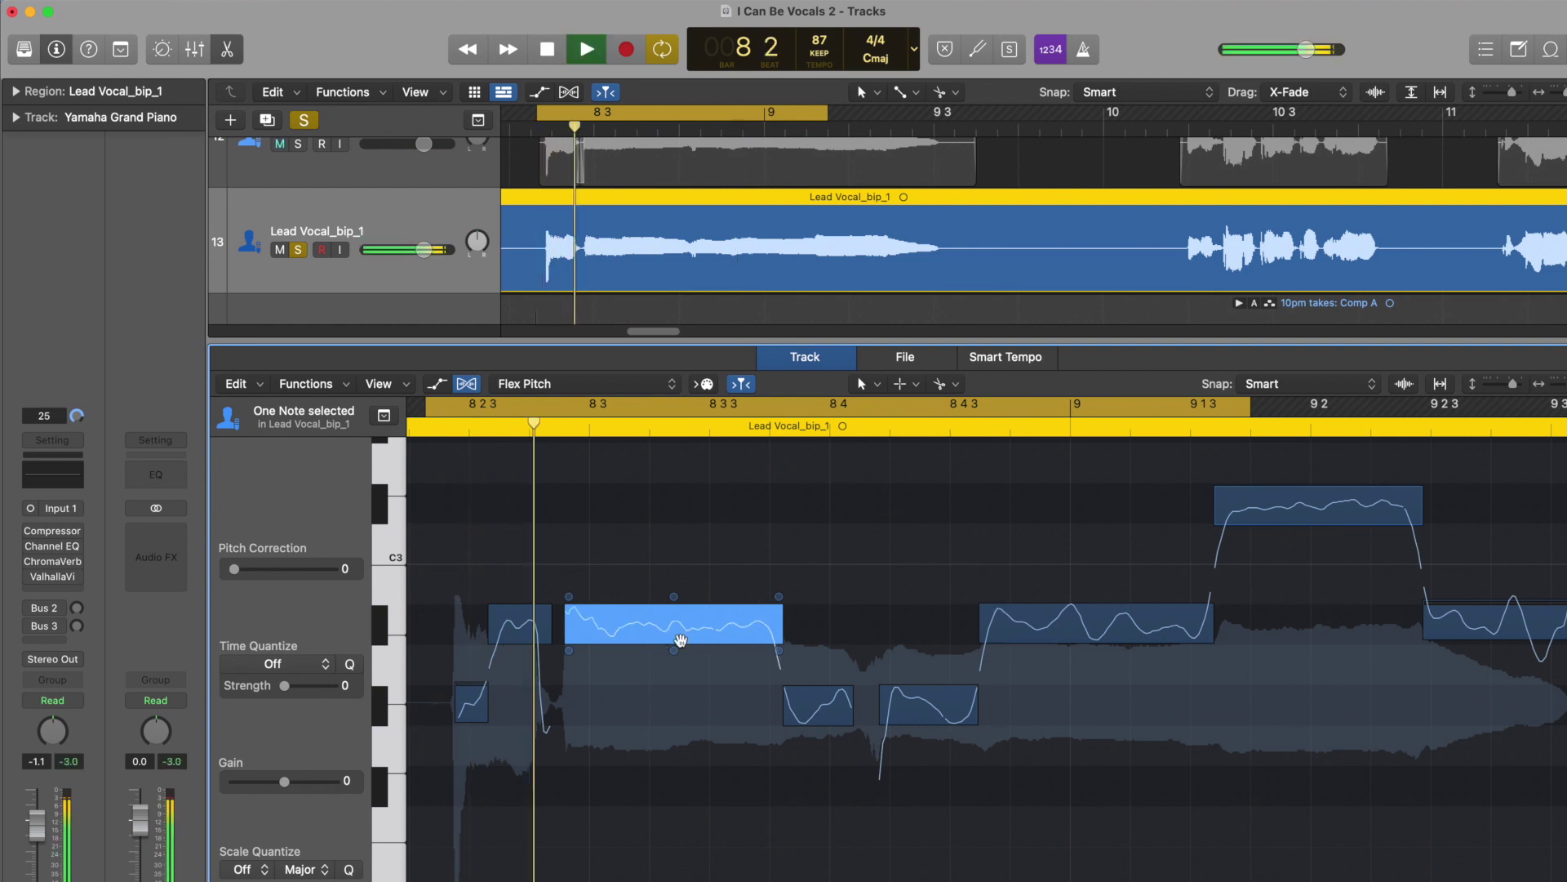
mouse_move(673, 651)
mouse_down()
mouse_move(674, 665)
mouse_move(666, 621)
mouse_up()
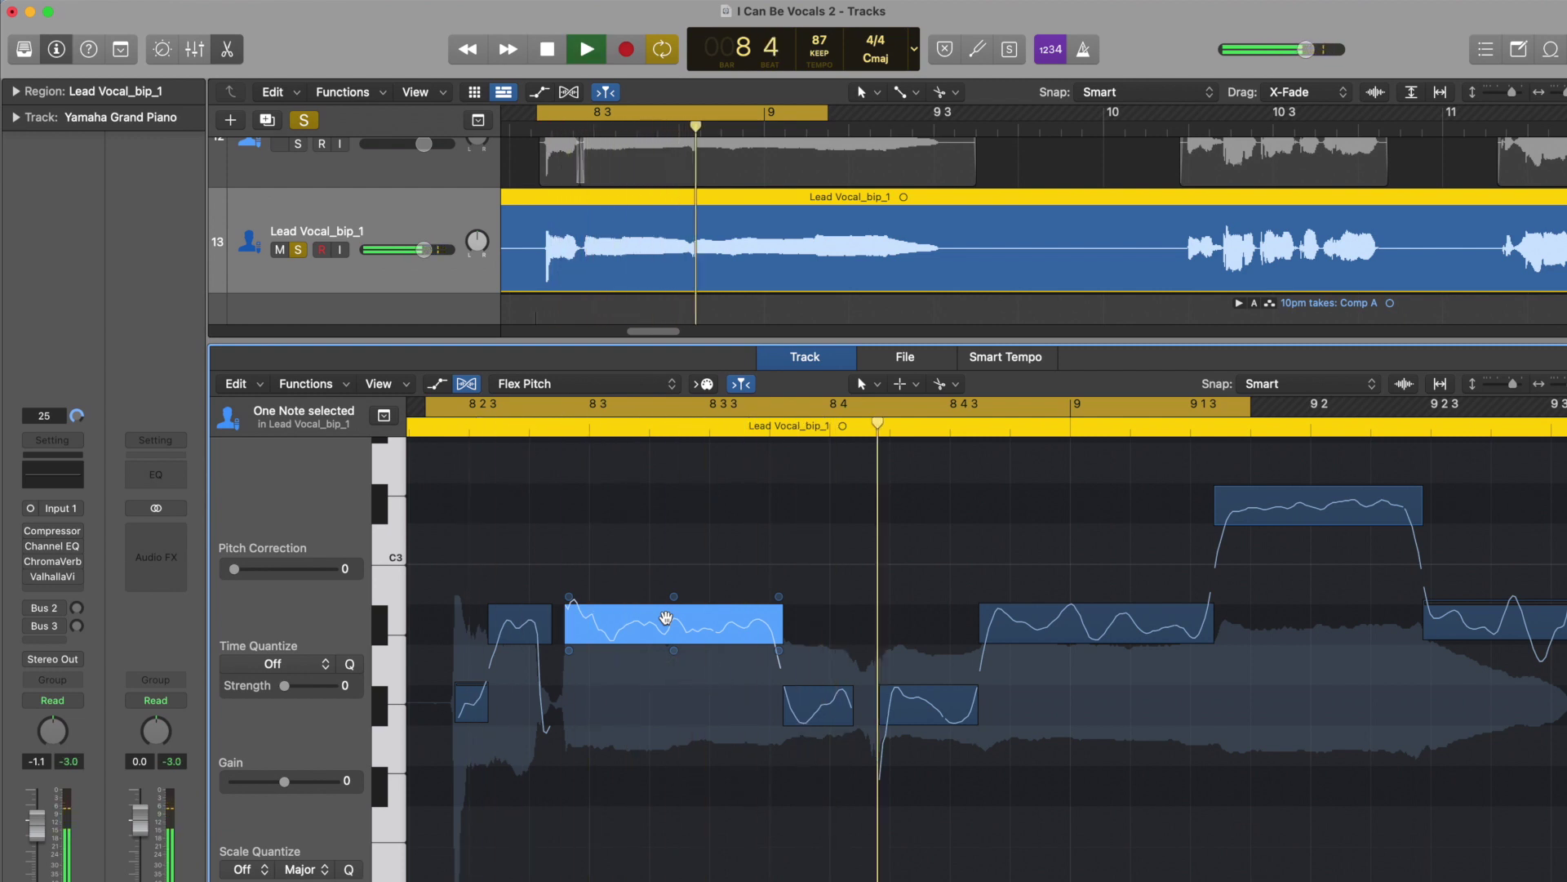
key(space)
drag(673, 651, 689, 766)
key(space)
key(space)
key(space)
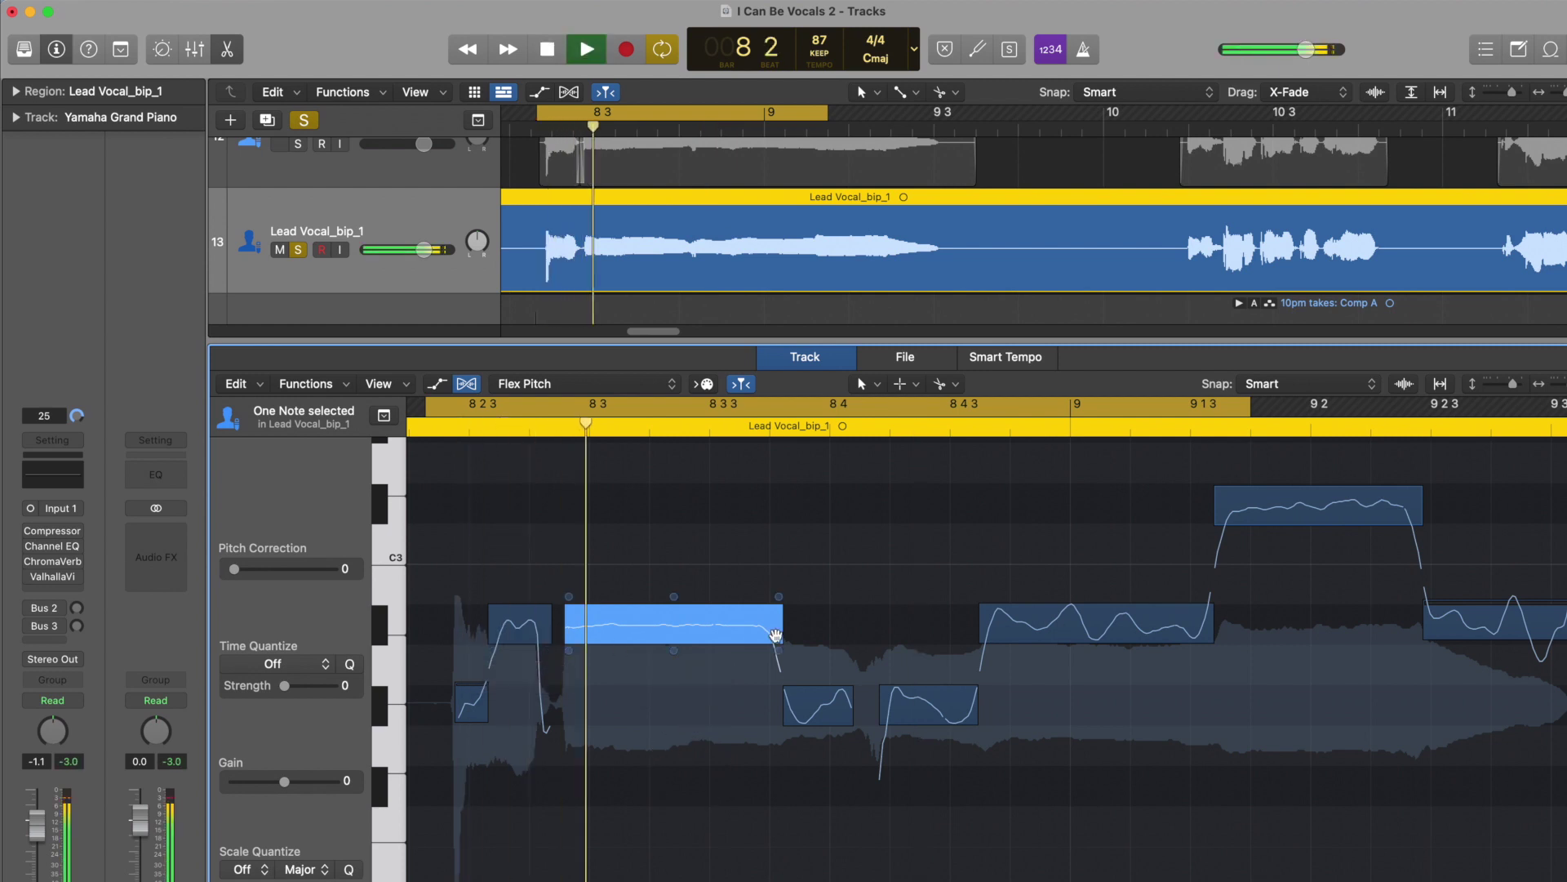
key(space)
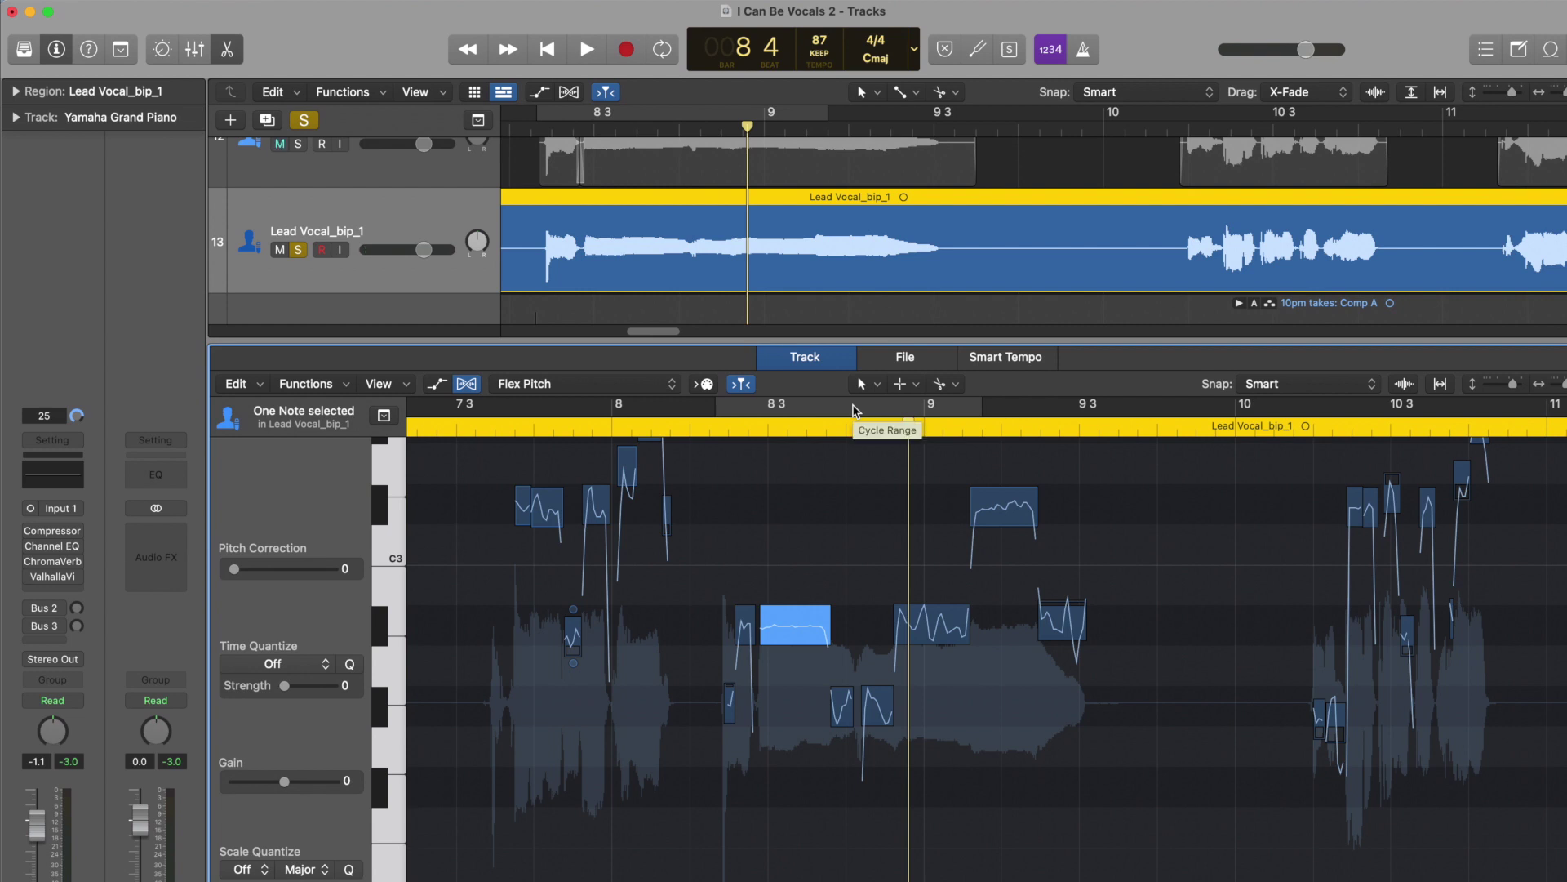
- Flatten the note's vibrato to 24%, then exaggerate it to 82% and play it back
key(super+Right)
key(super+Right)
key(super+Right)
scroll(984, 607, right, 2)
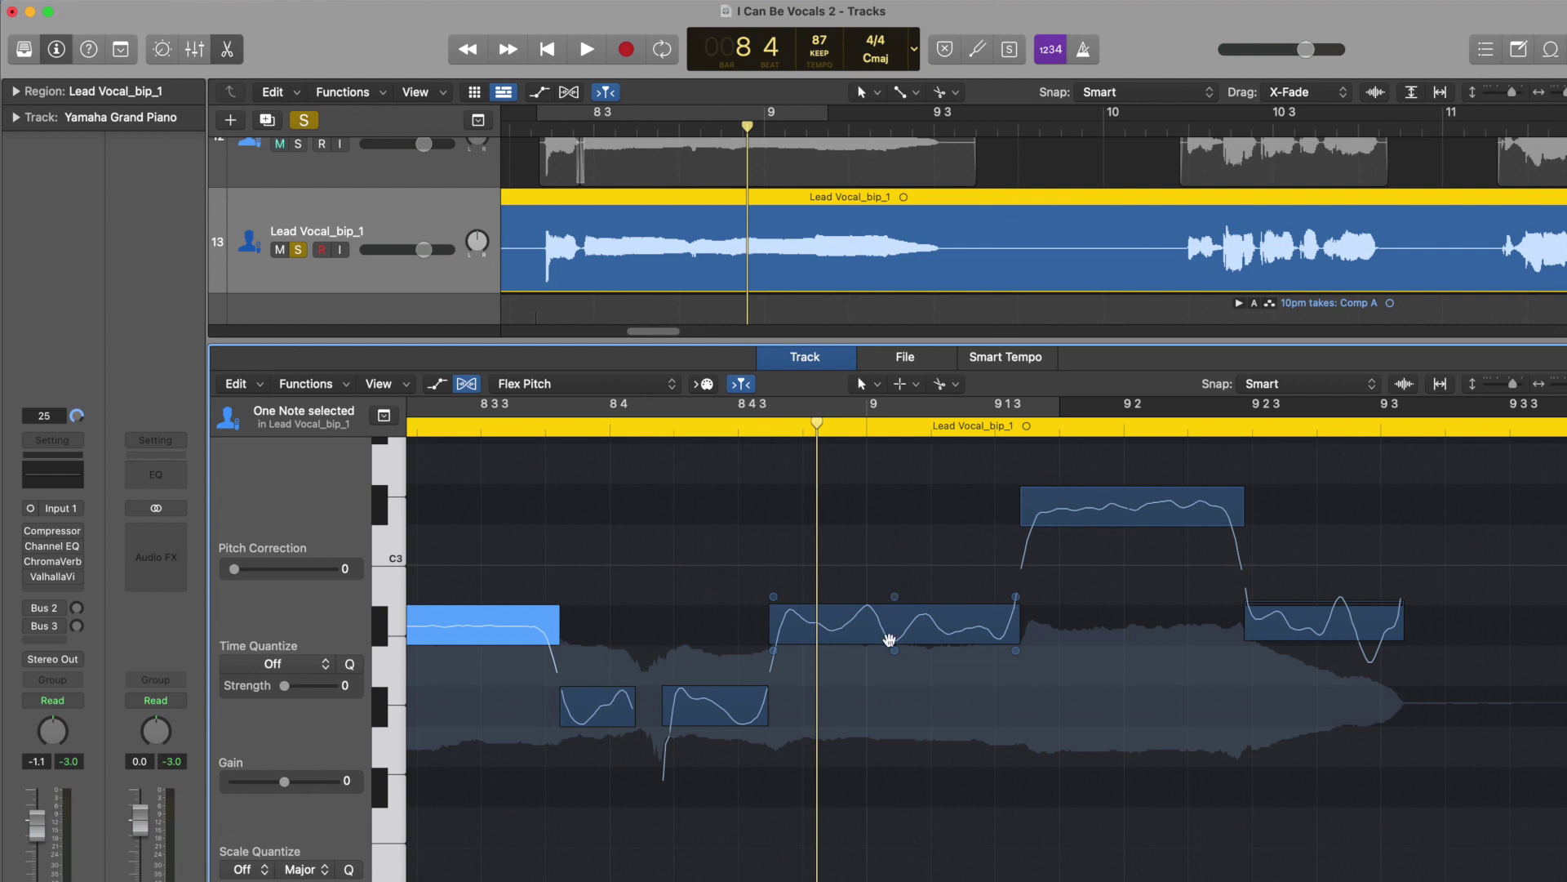
drag(890, 639, 895, 695)
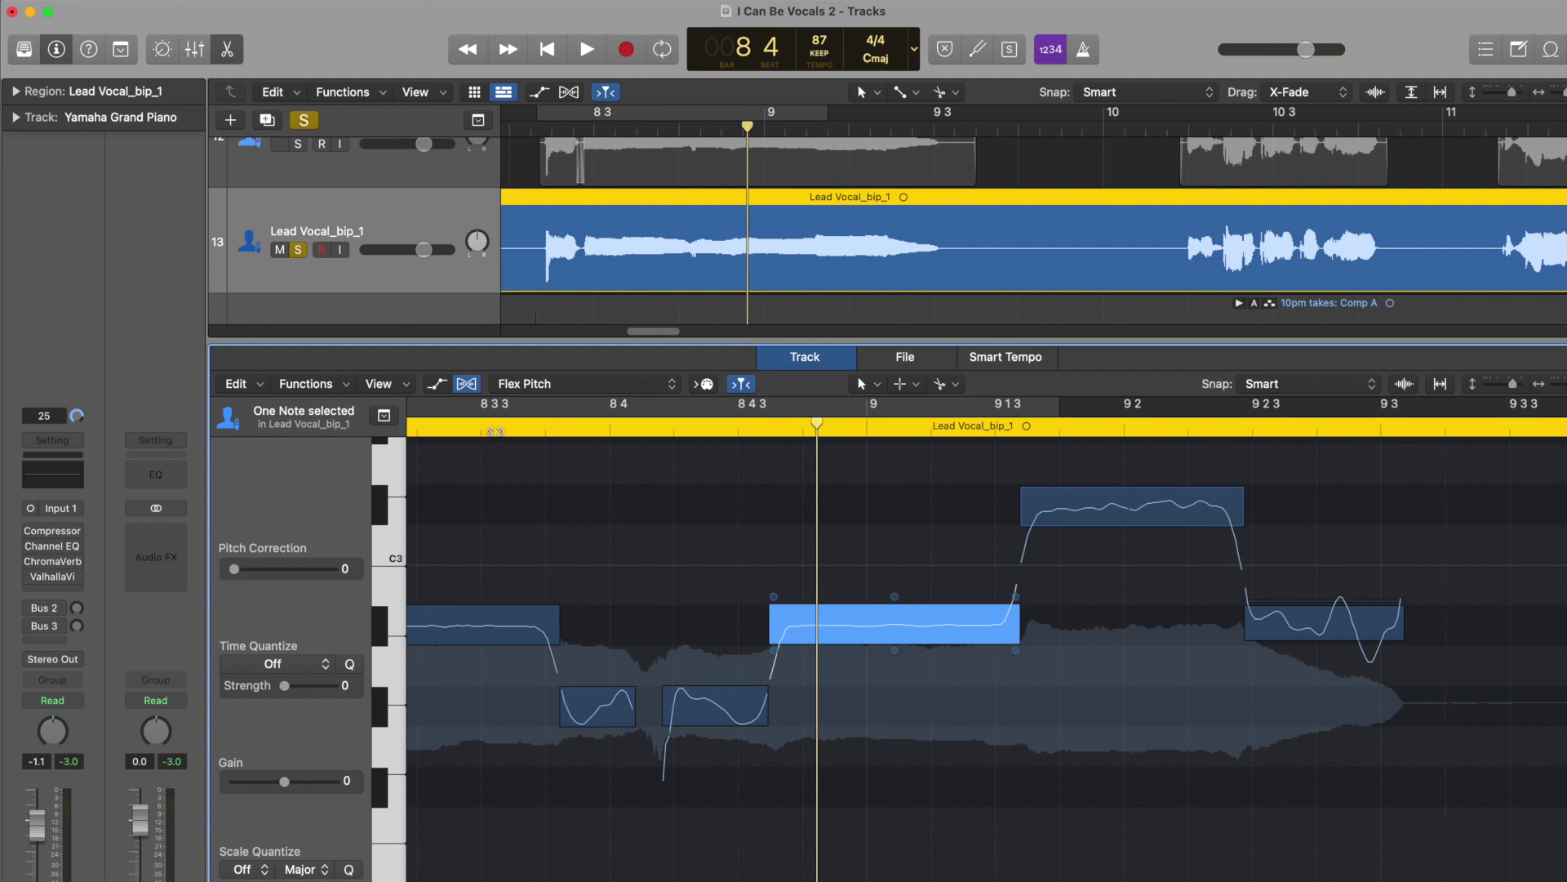
key(super+Left)
key(super+Left)
key(super+Left)
double_click(640, 427)
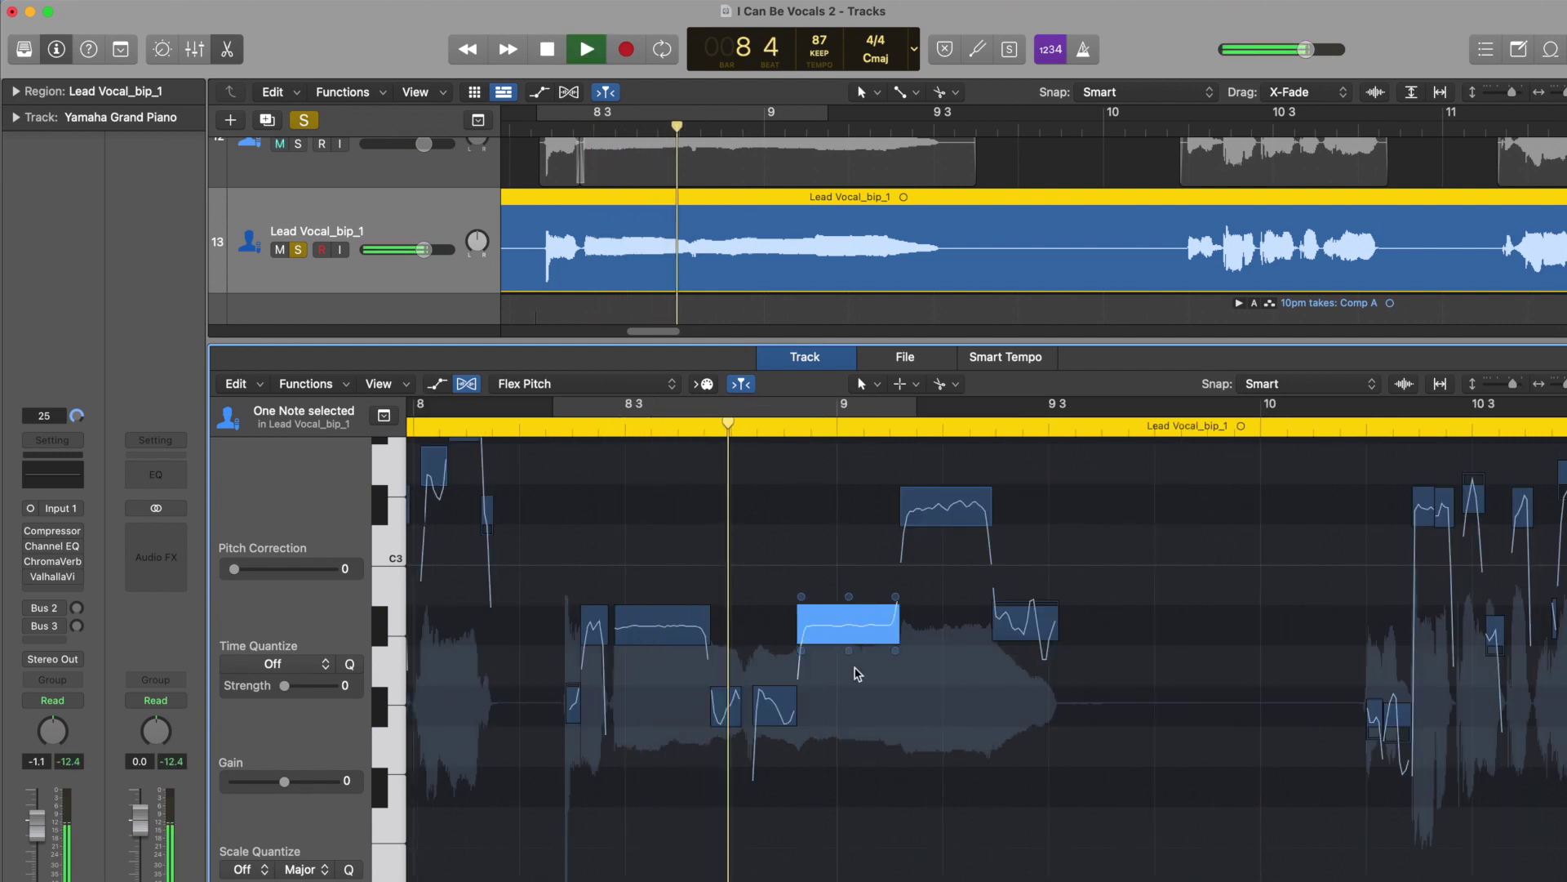
key(space)
drag(850, 651, 849, 612)
click(717, 425)
key(space)
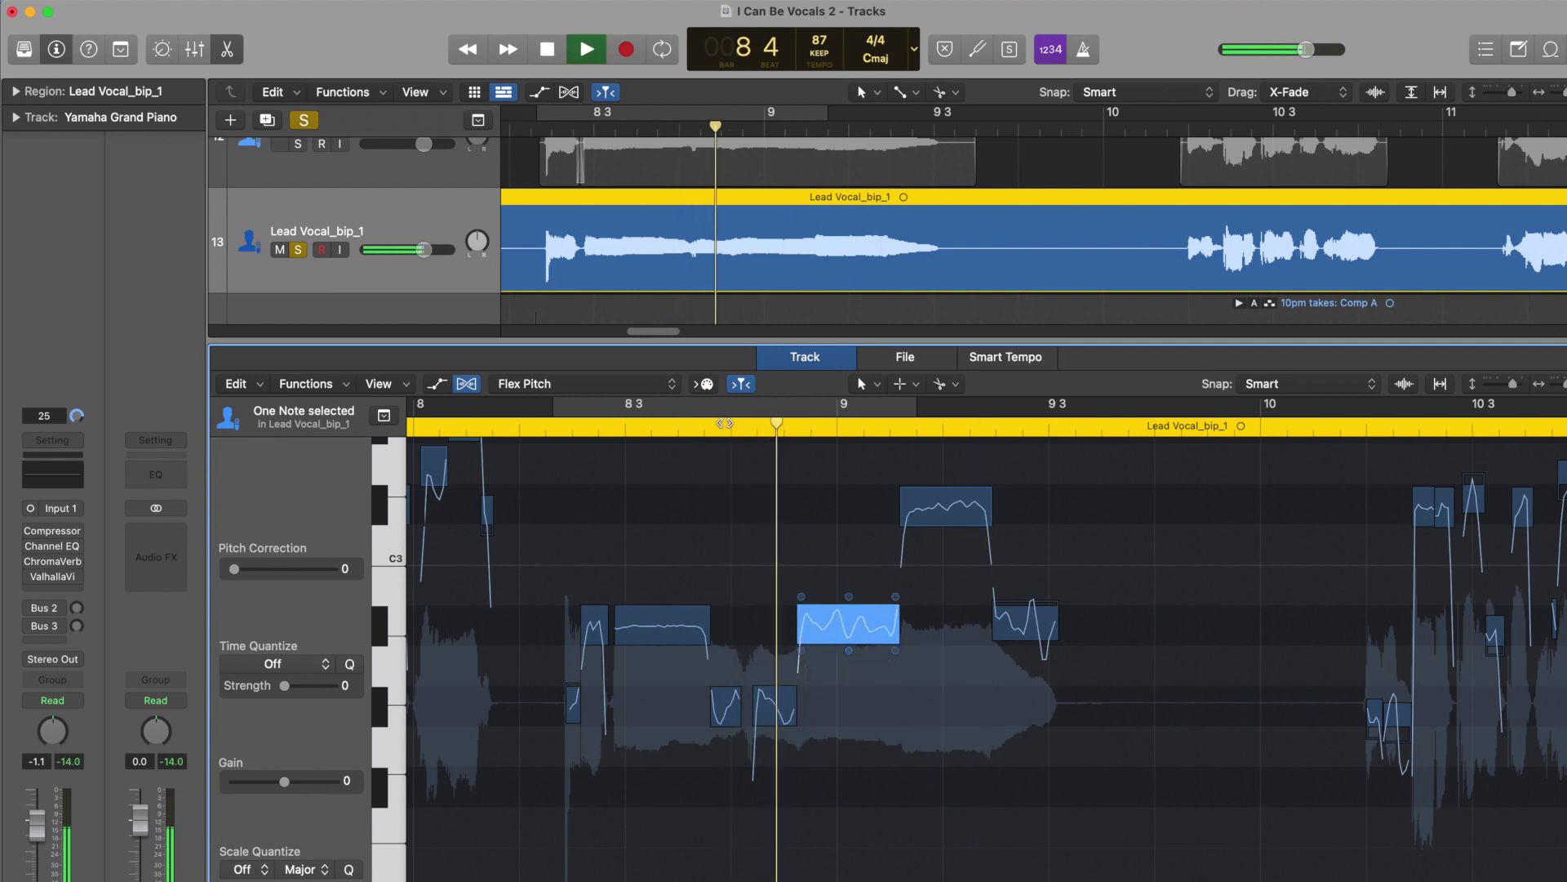
key(space)
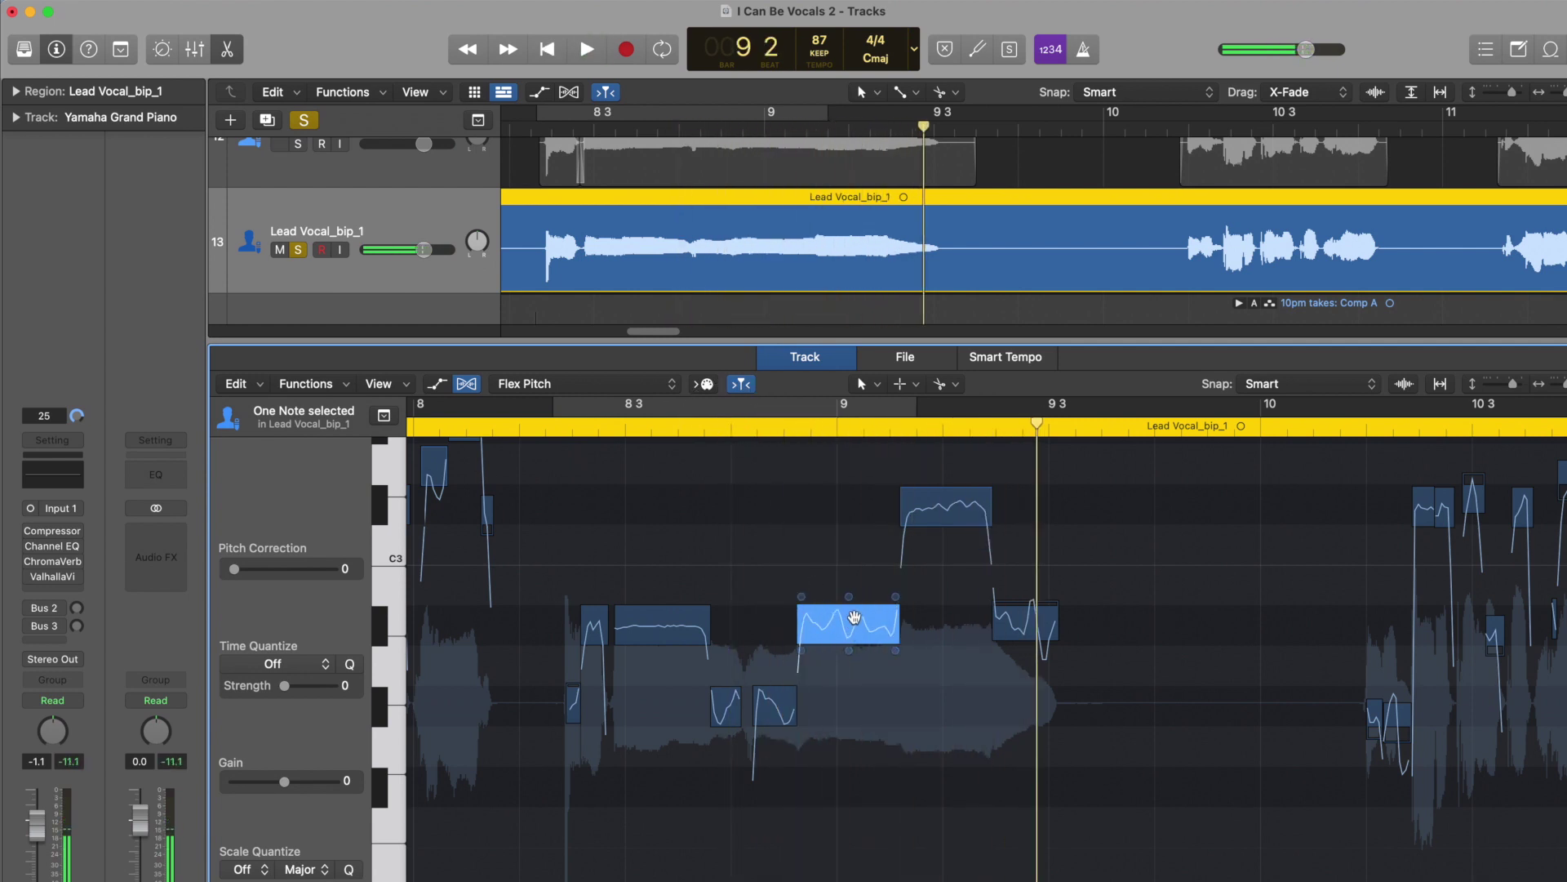
key(super+Left)
key(super+Left)
key(super+Left)
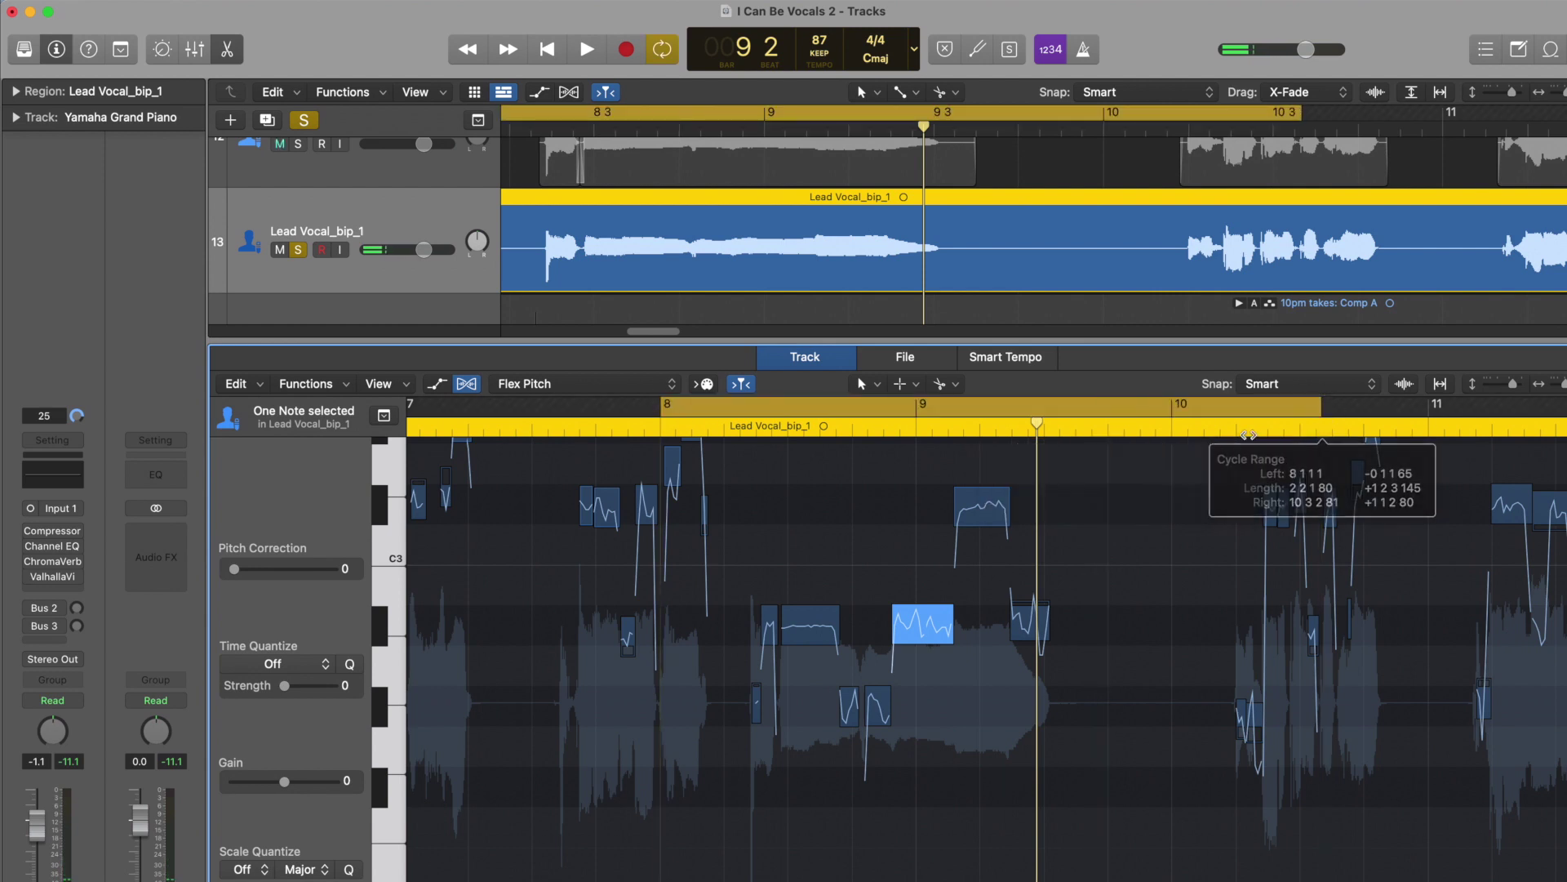
key(super+Right)
key(super+Right)
key(super+Right)
scroll(770, 577, left, 5)
- Set a cycle over the phrase, select the long held note, and show the region inspector
drag(540, 404, 1259, 404)
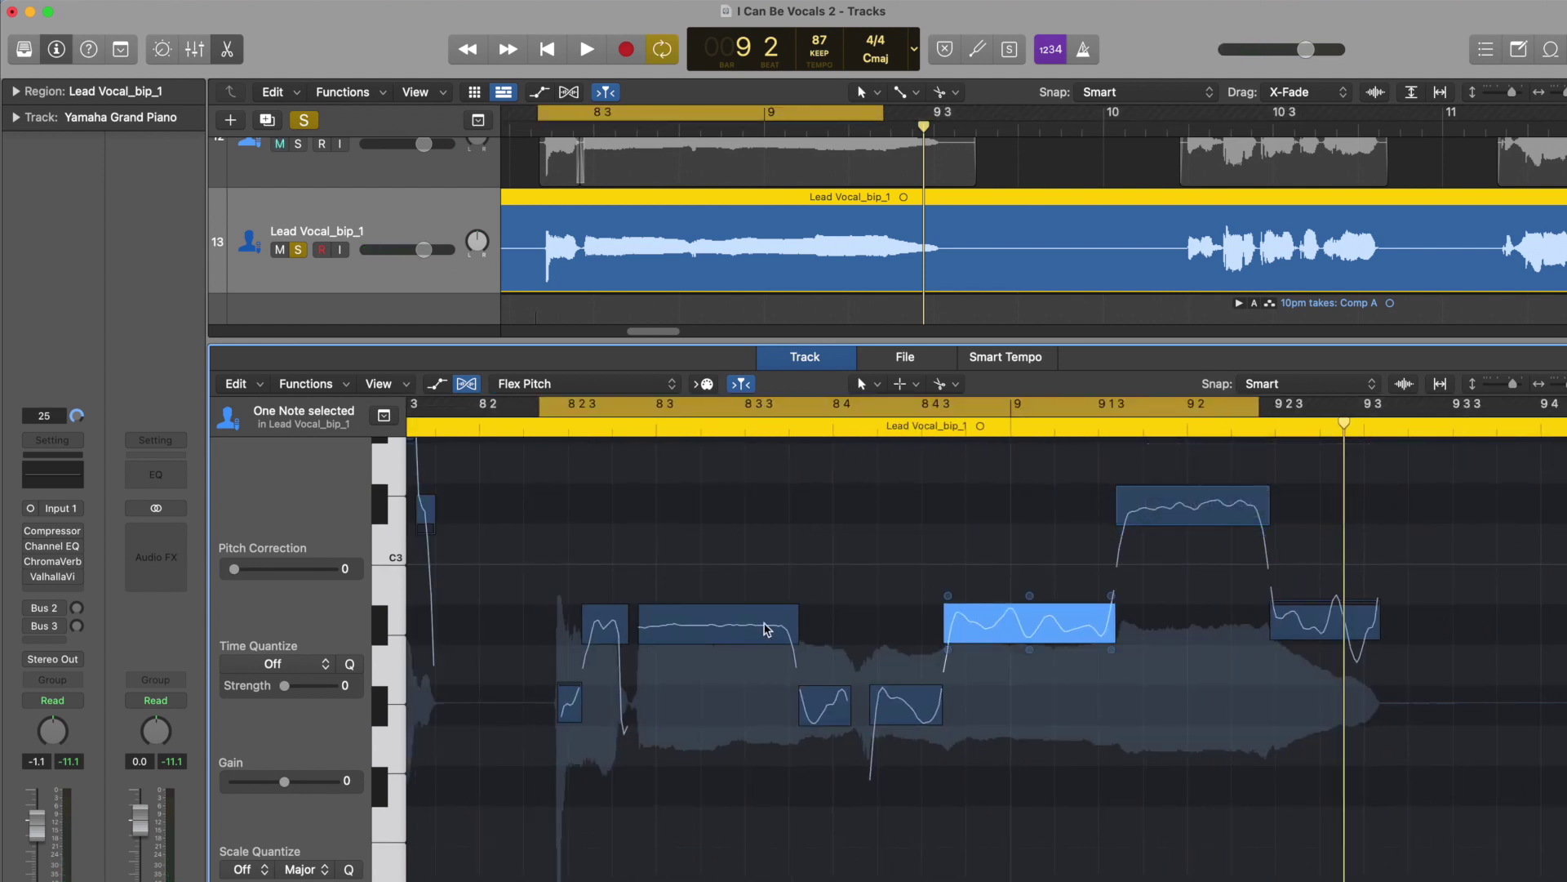
click(718, 627)
drag(644, 658, 645, 657)
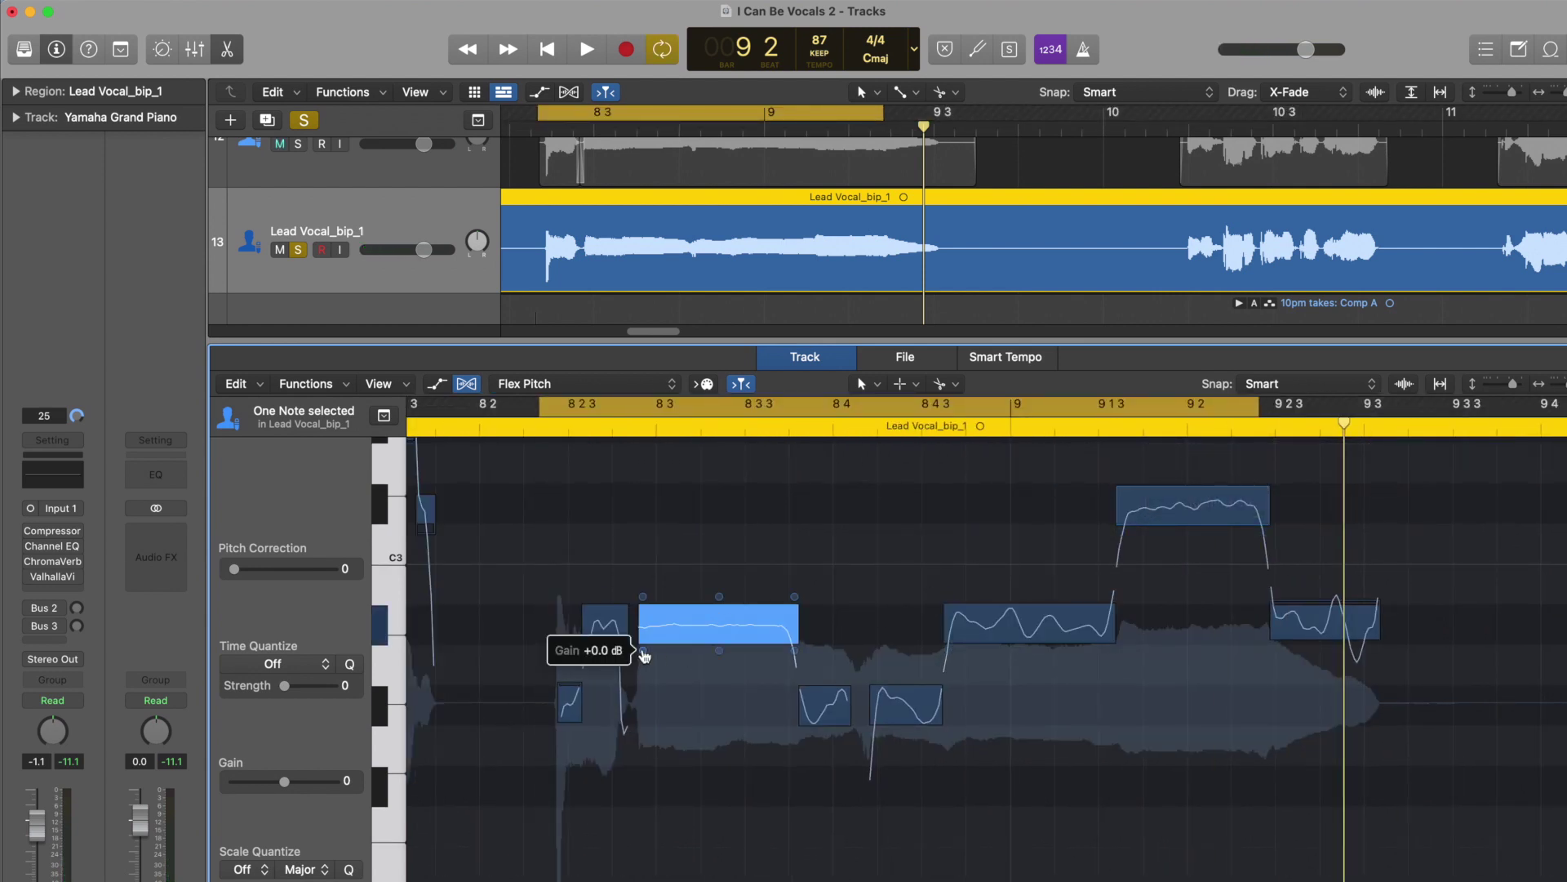
key(super+Right)
key(super+Left)
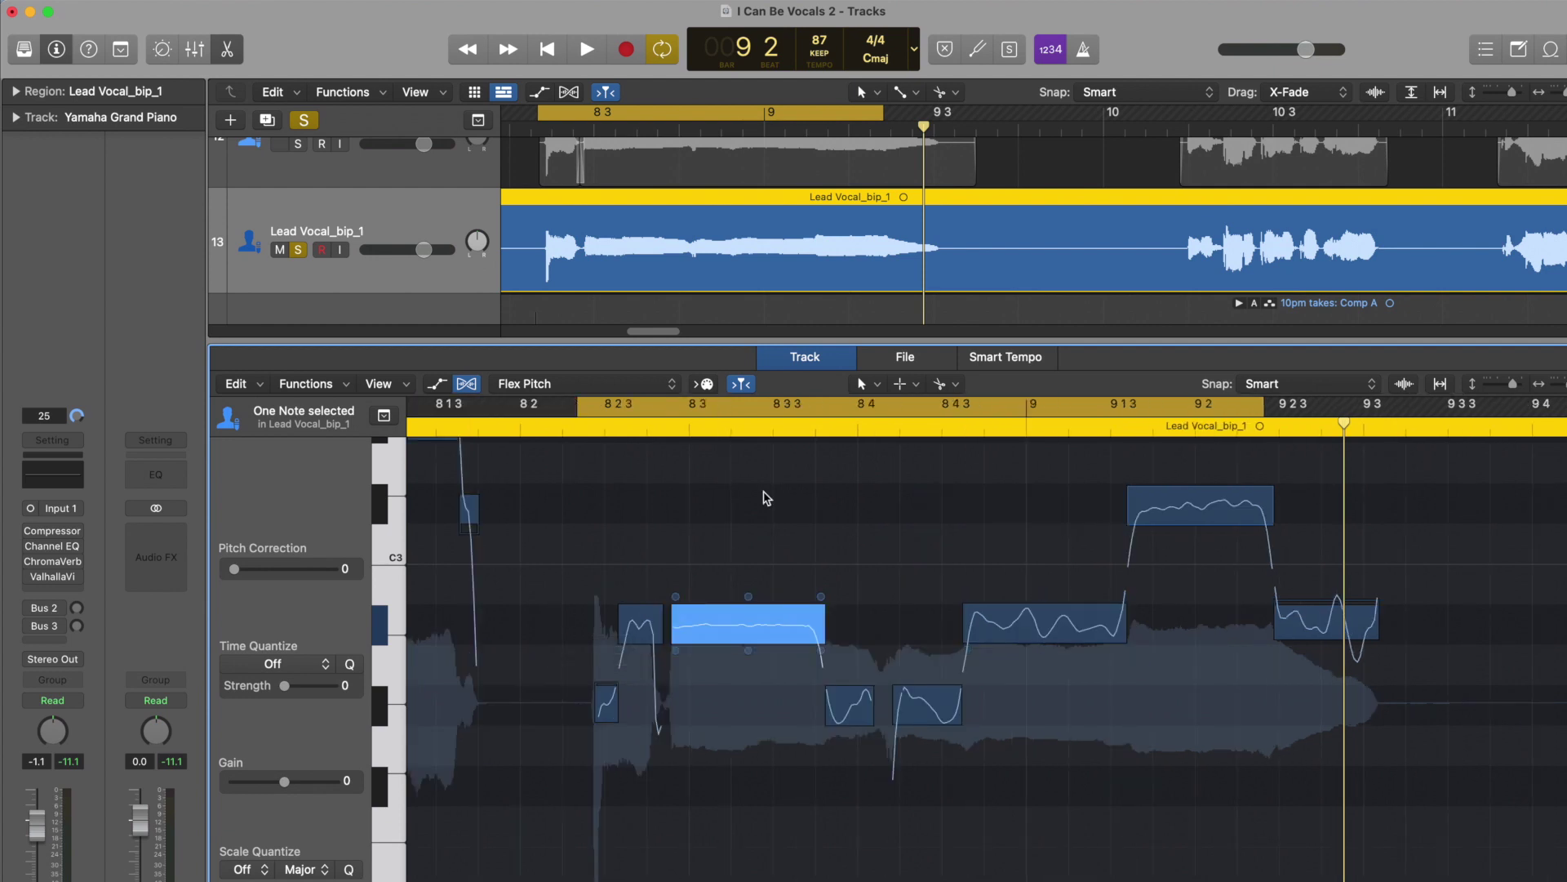
click(15, 93)
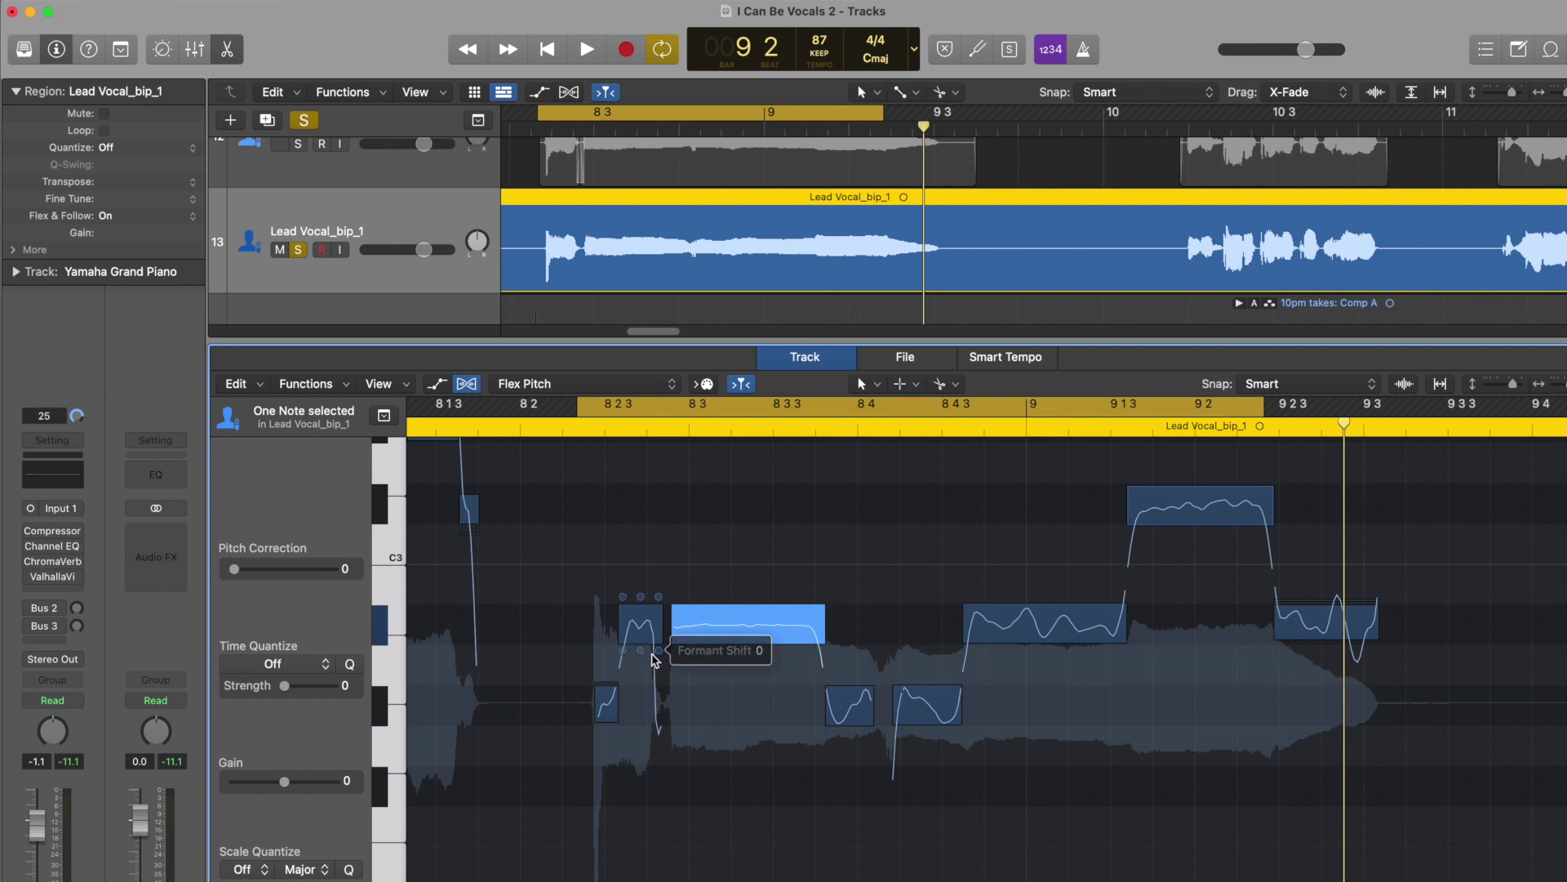
mouse_move(679, 656)
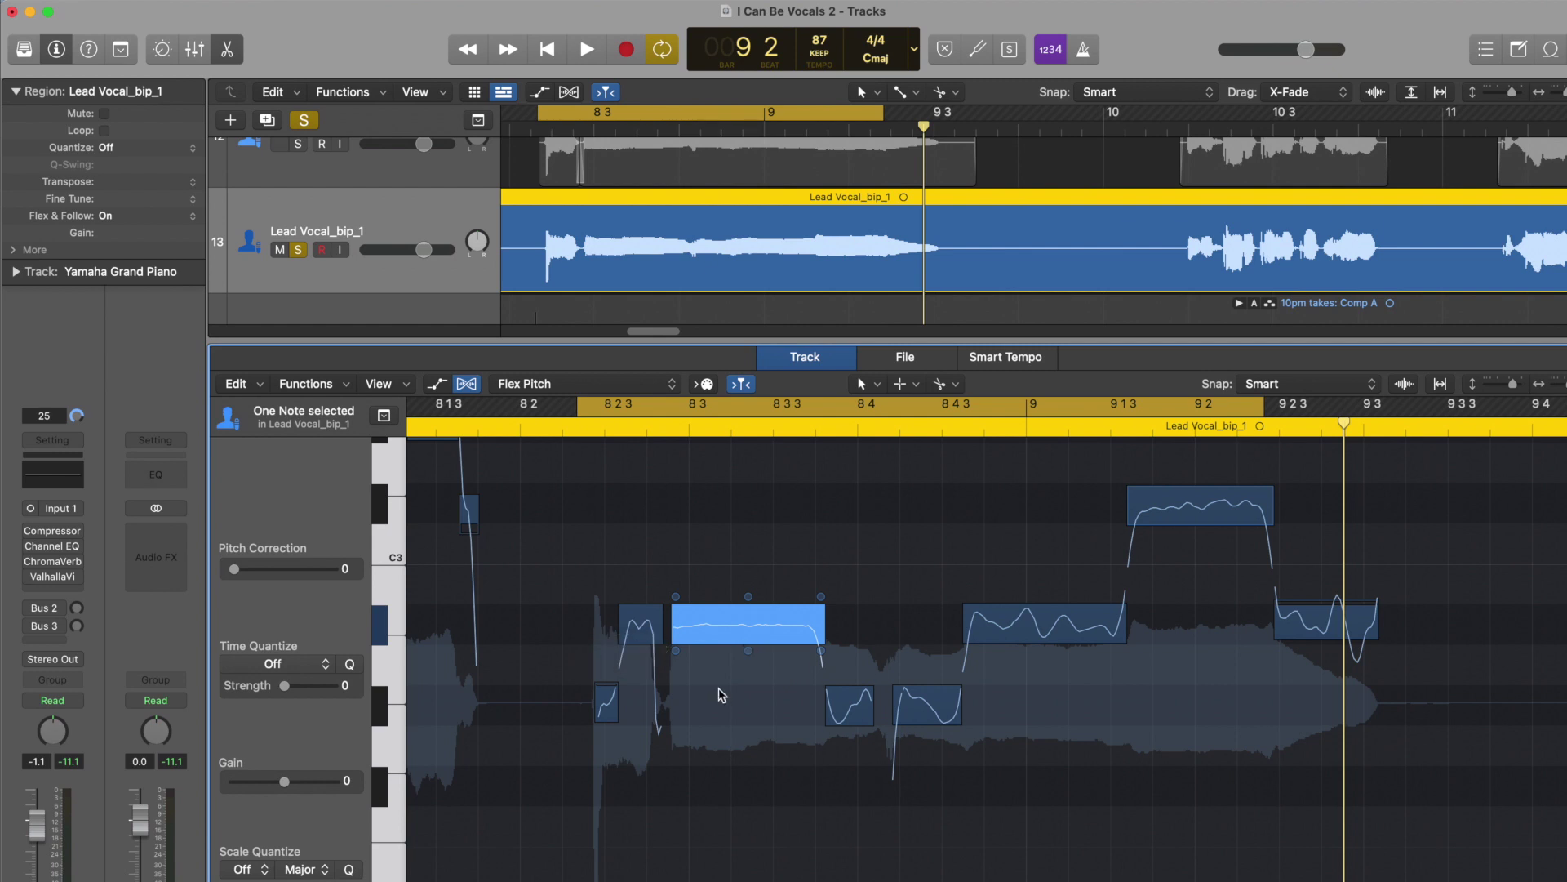
key(super+Right)
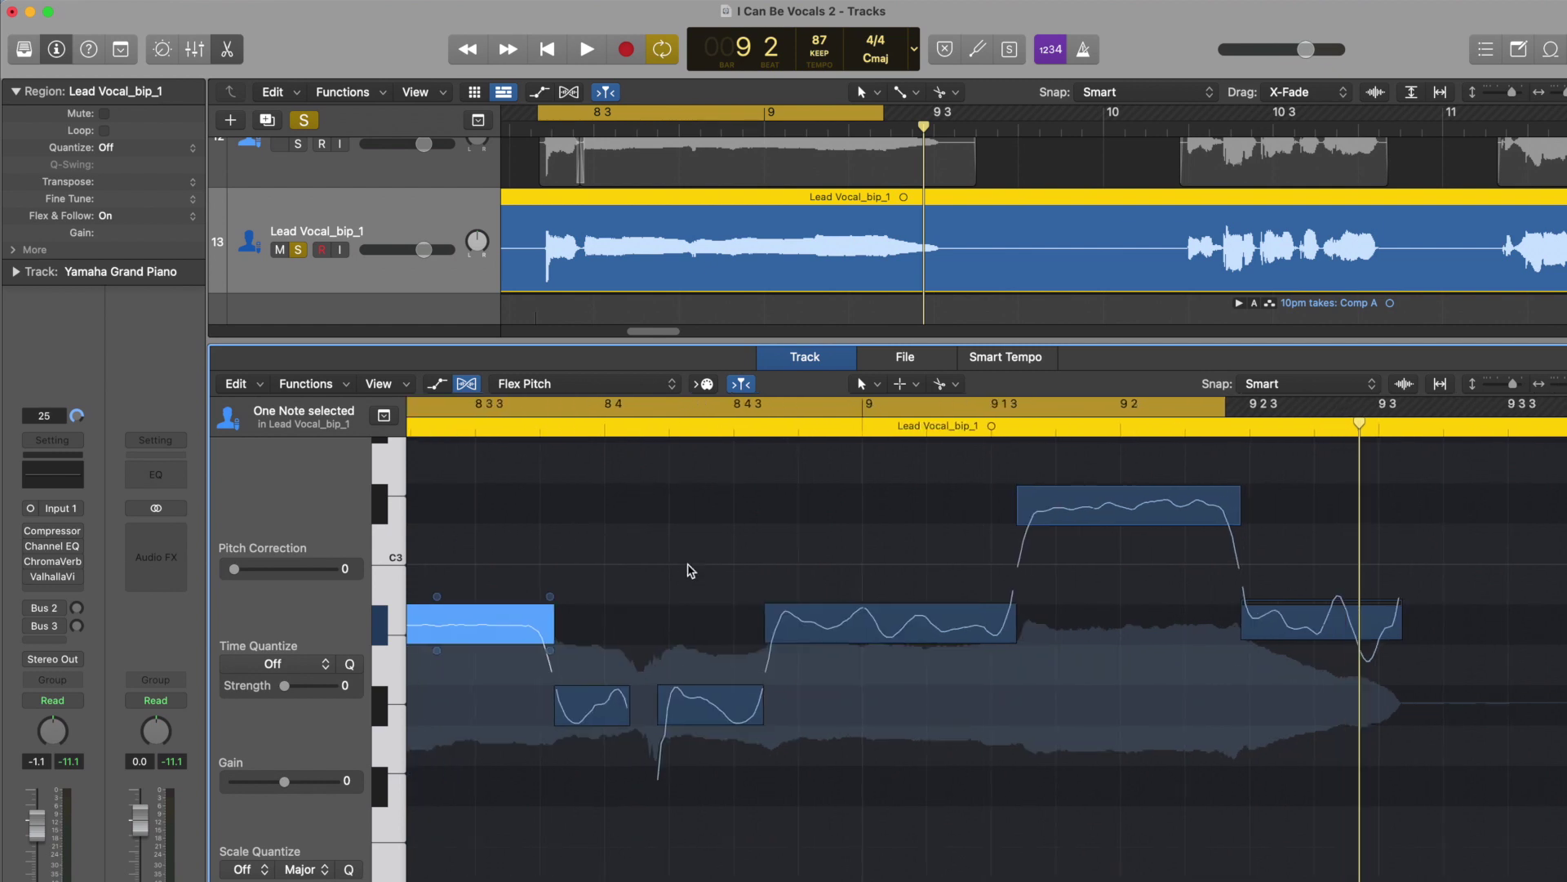
scroll(689, 571, left, 6)
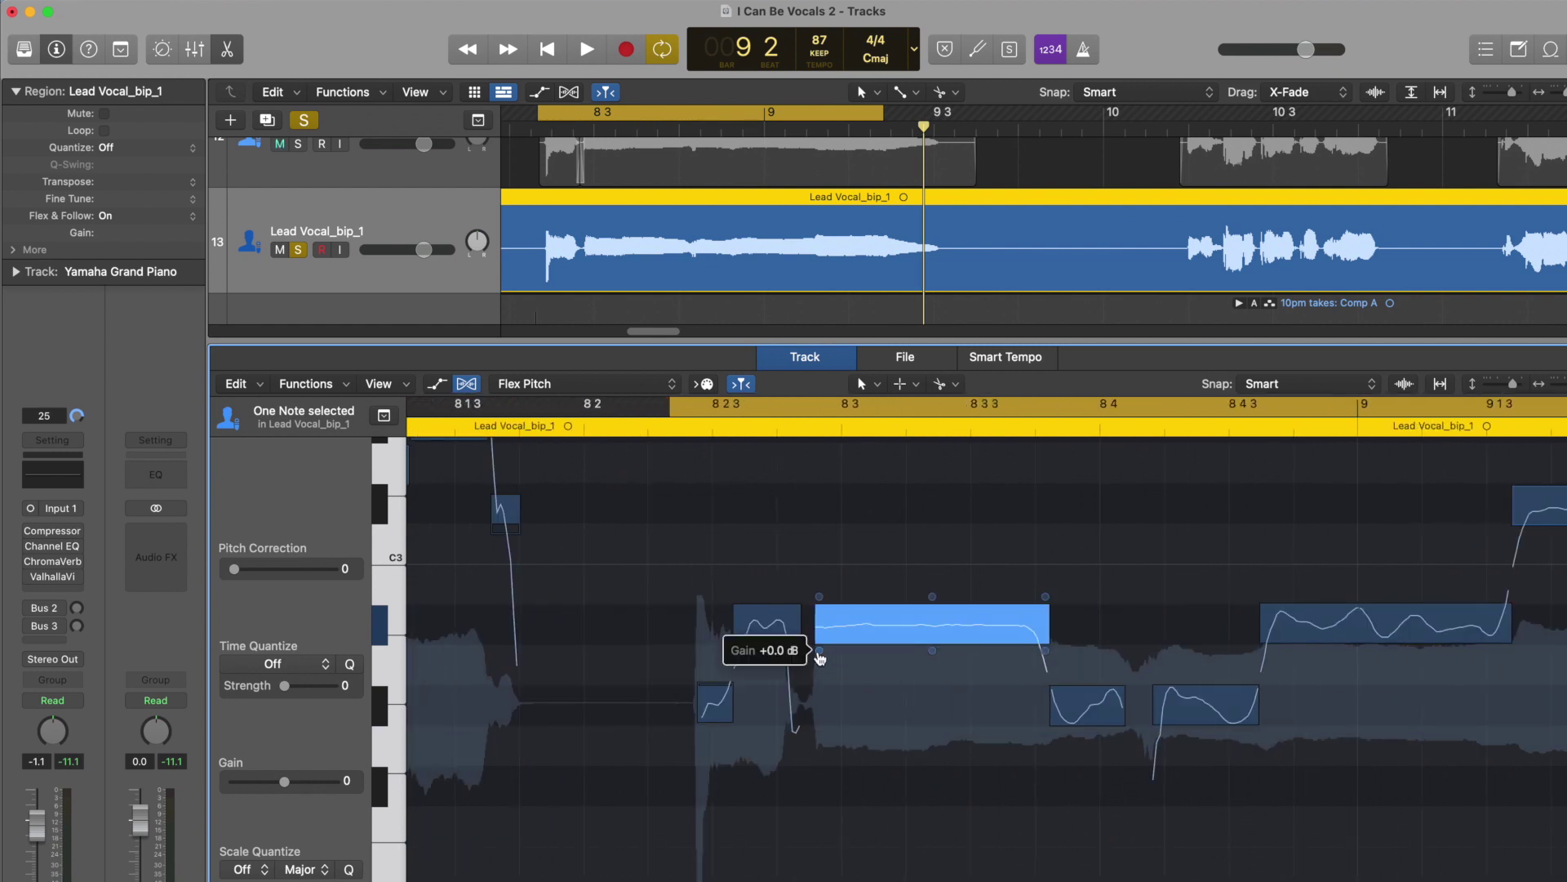
- Raise the long note's gain to about +9.4 dB and the short first note's by about 1 dB
drag(819, 649, 821, 567)
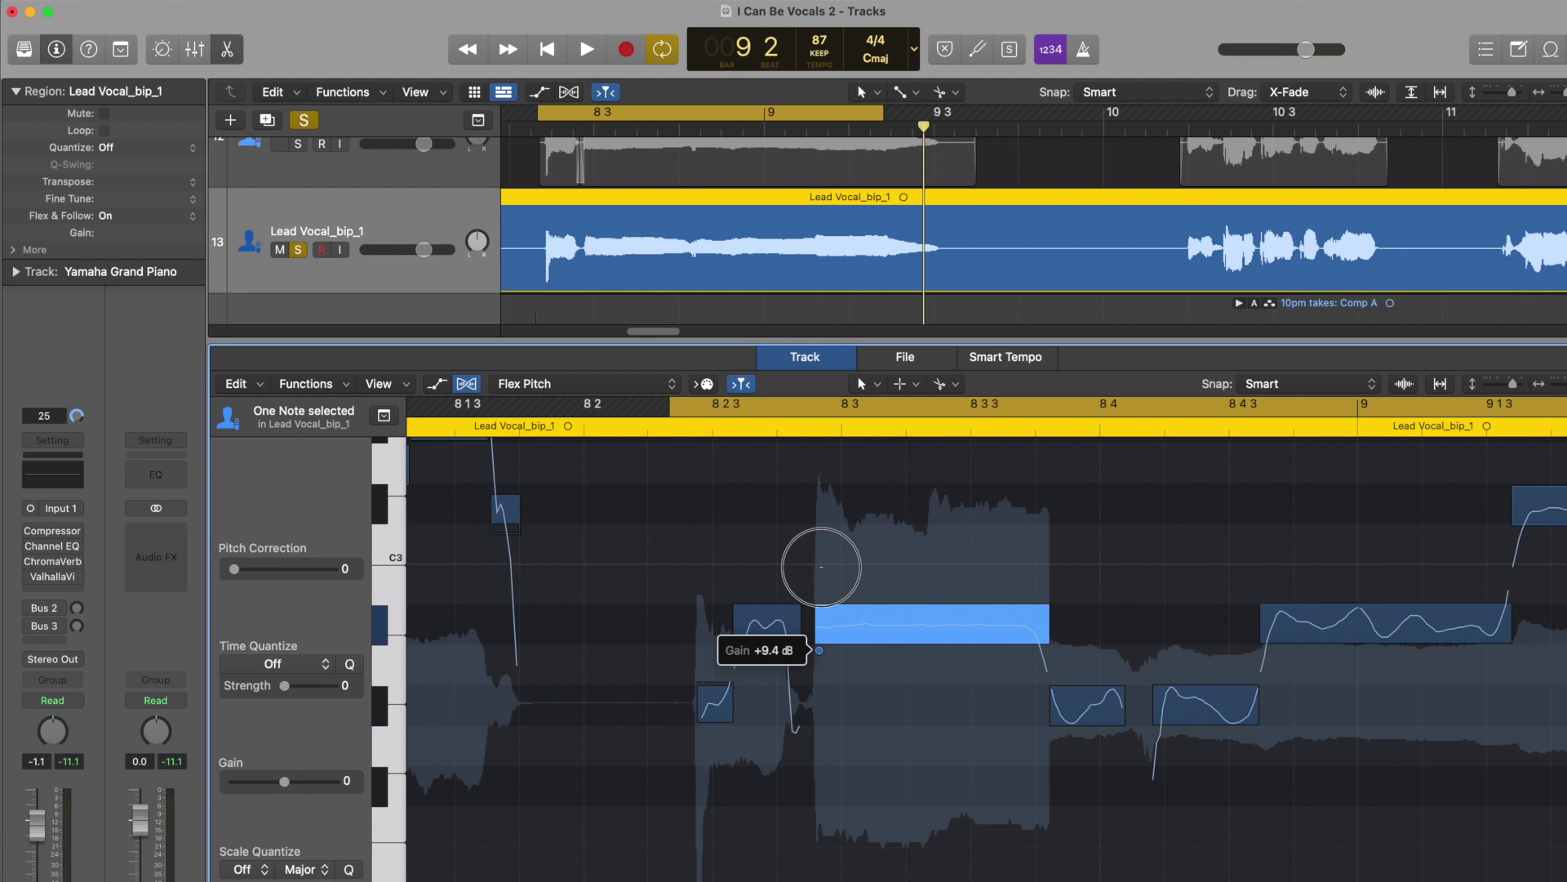
drag(821, 567, 821, 566)
key(space)
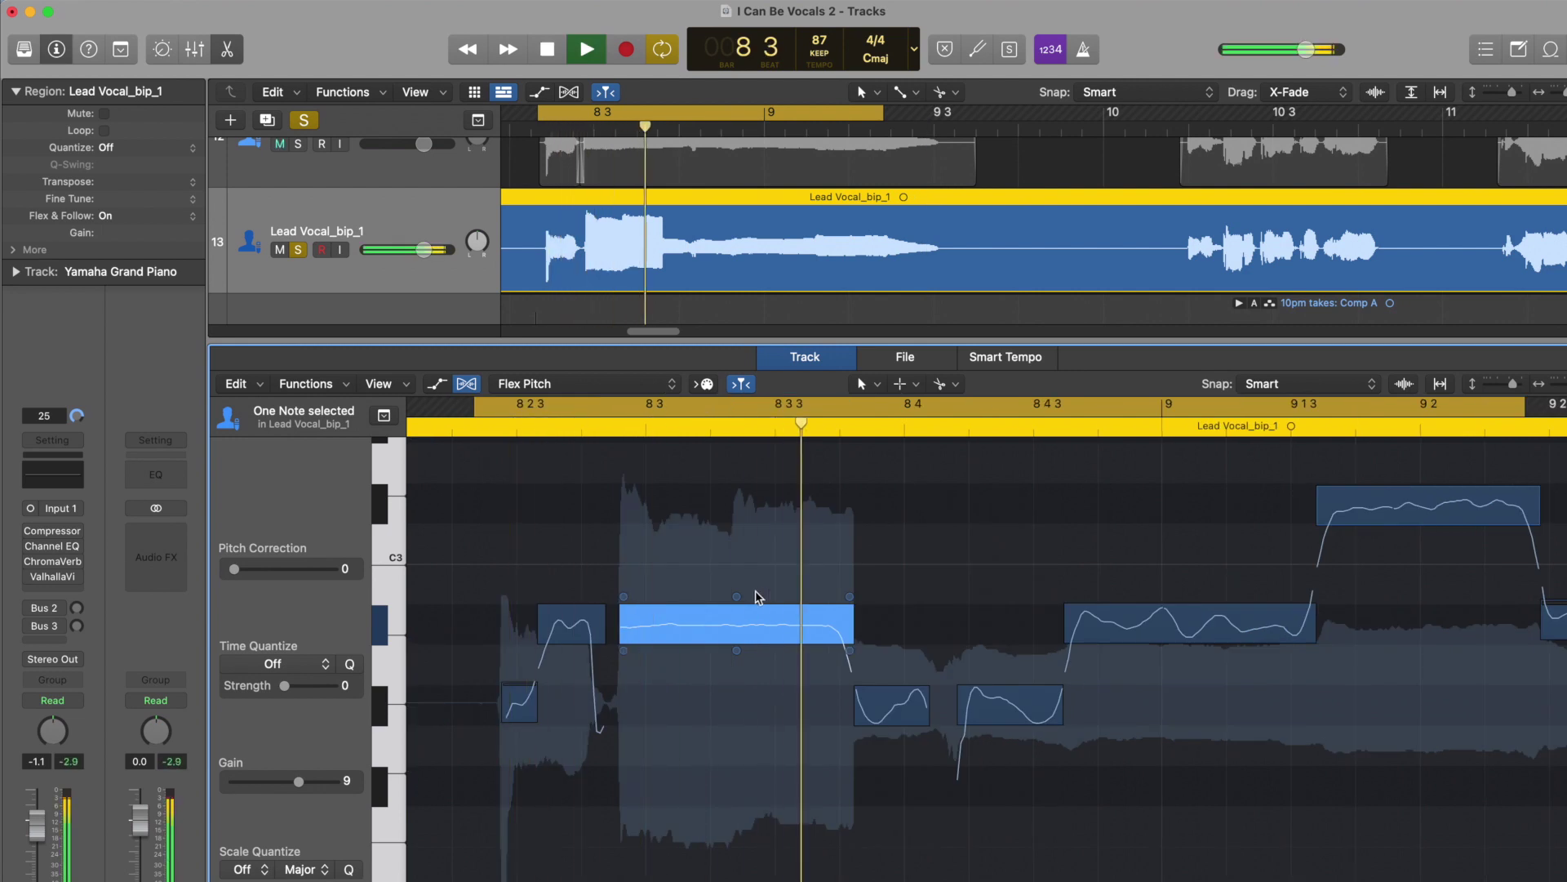
key(space)
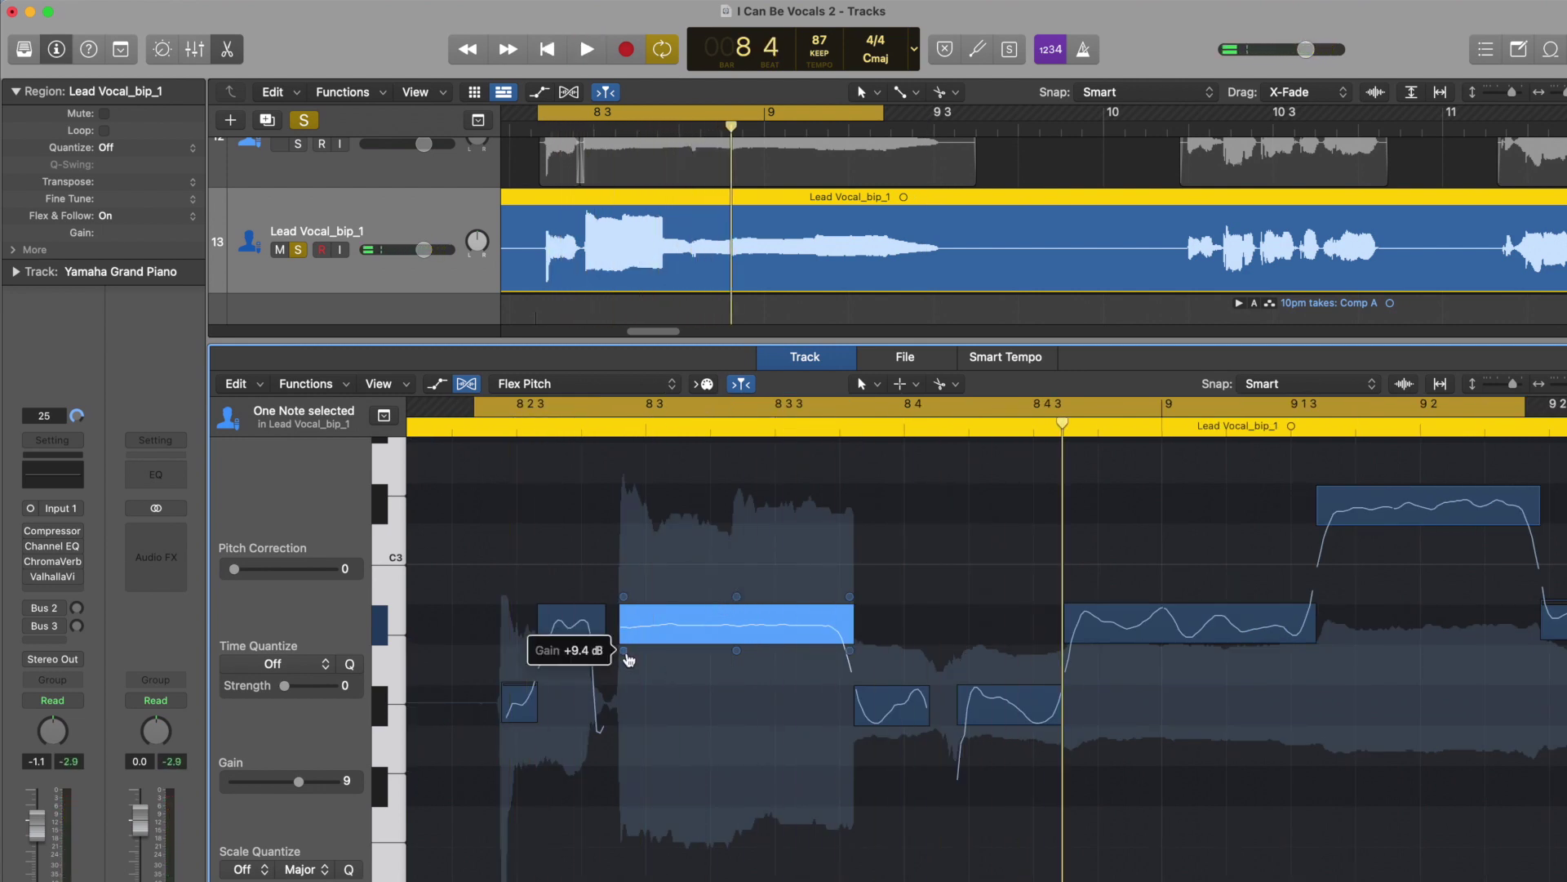
mouse_move(624, 650)
mouse_down()
mouse_move(619, 625)
mouse_move(629, 665)
mouse_up()
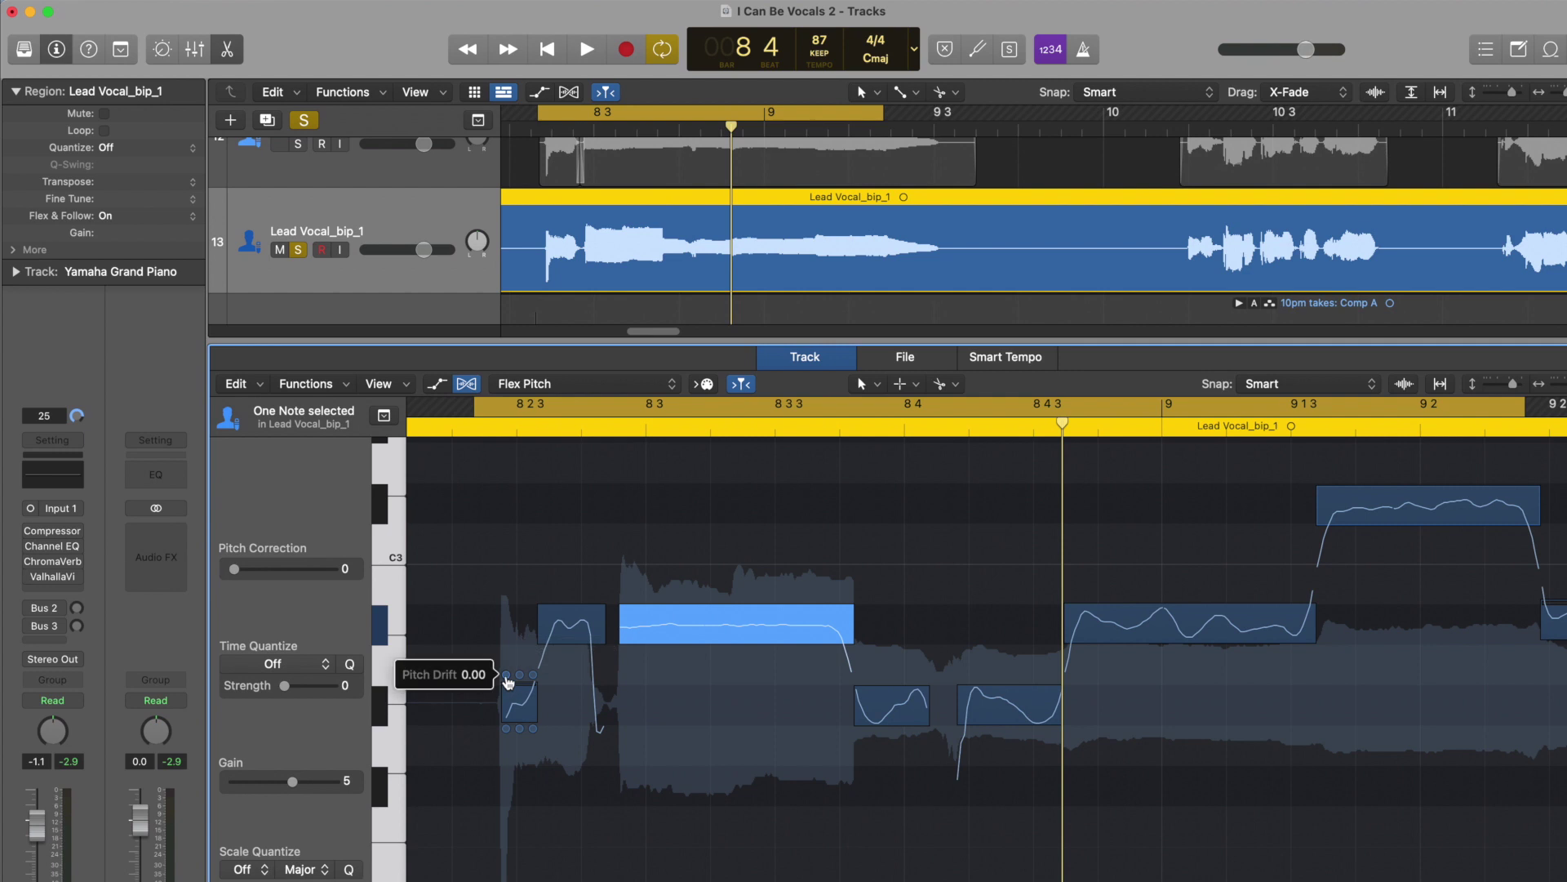
drag(656, 728, 653, 715)
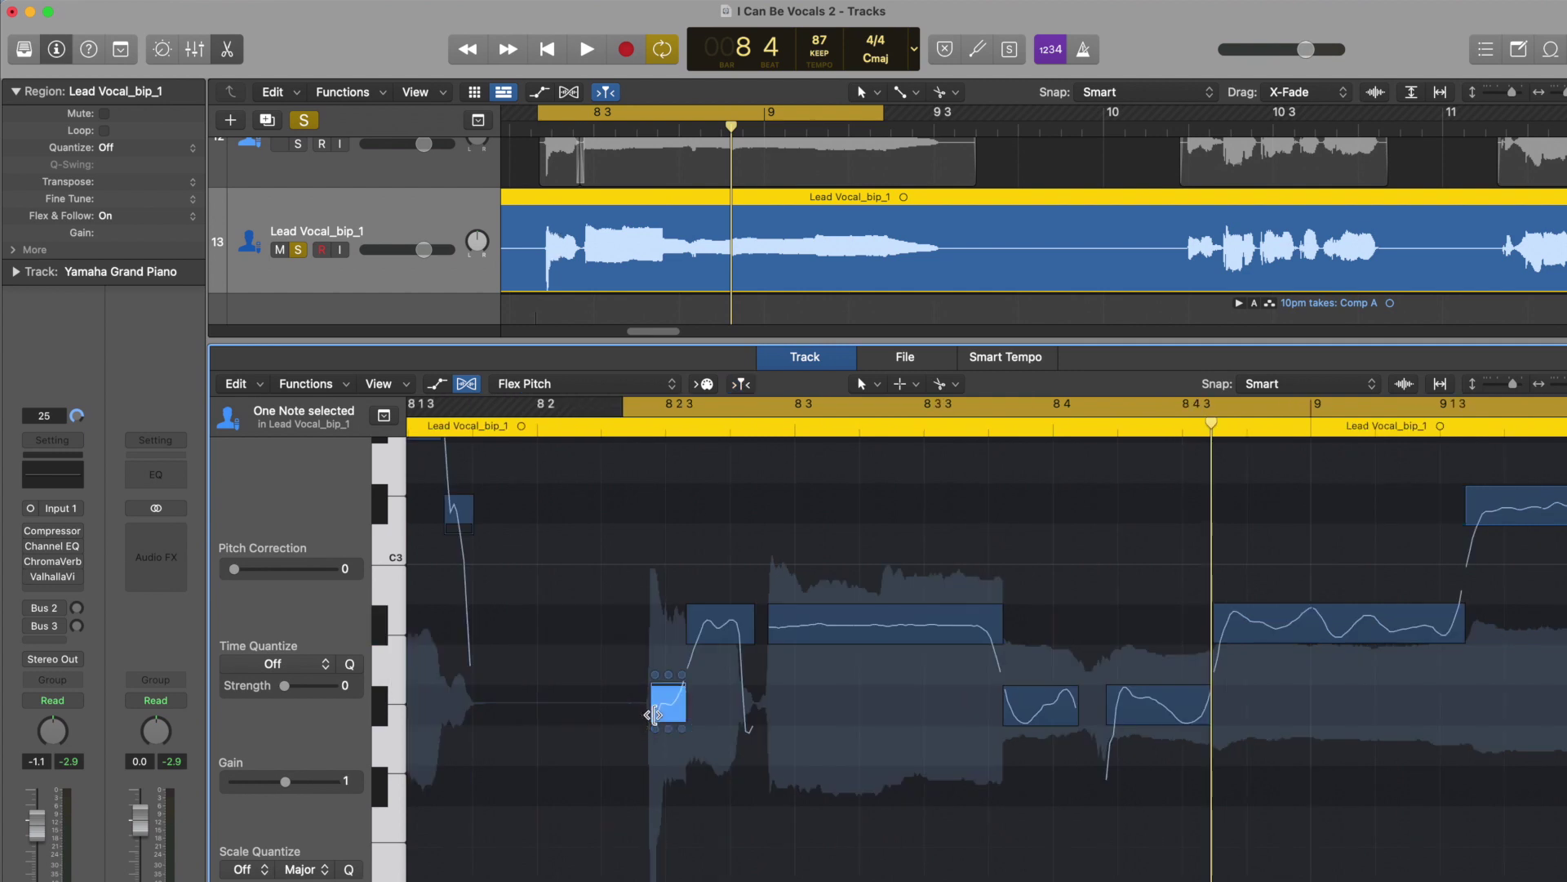
key(space)
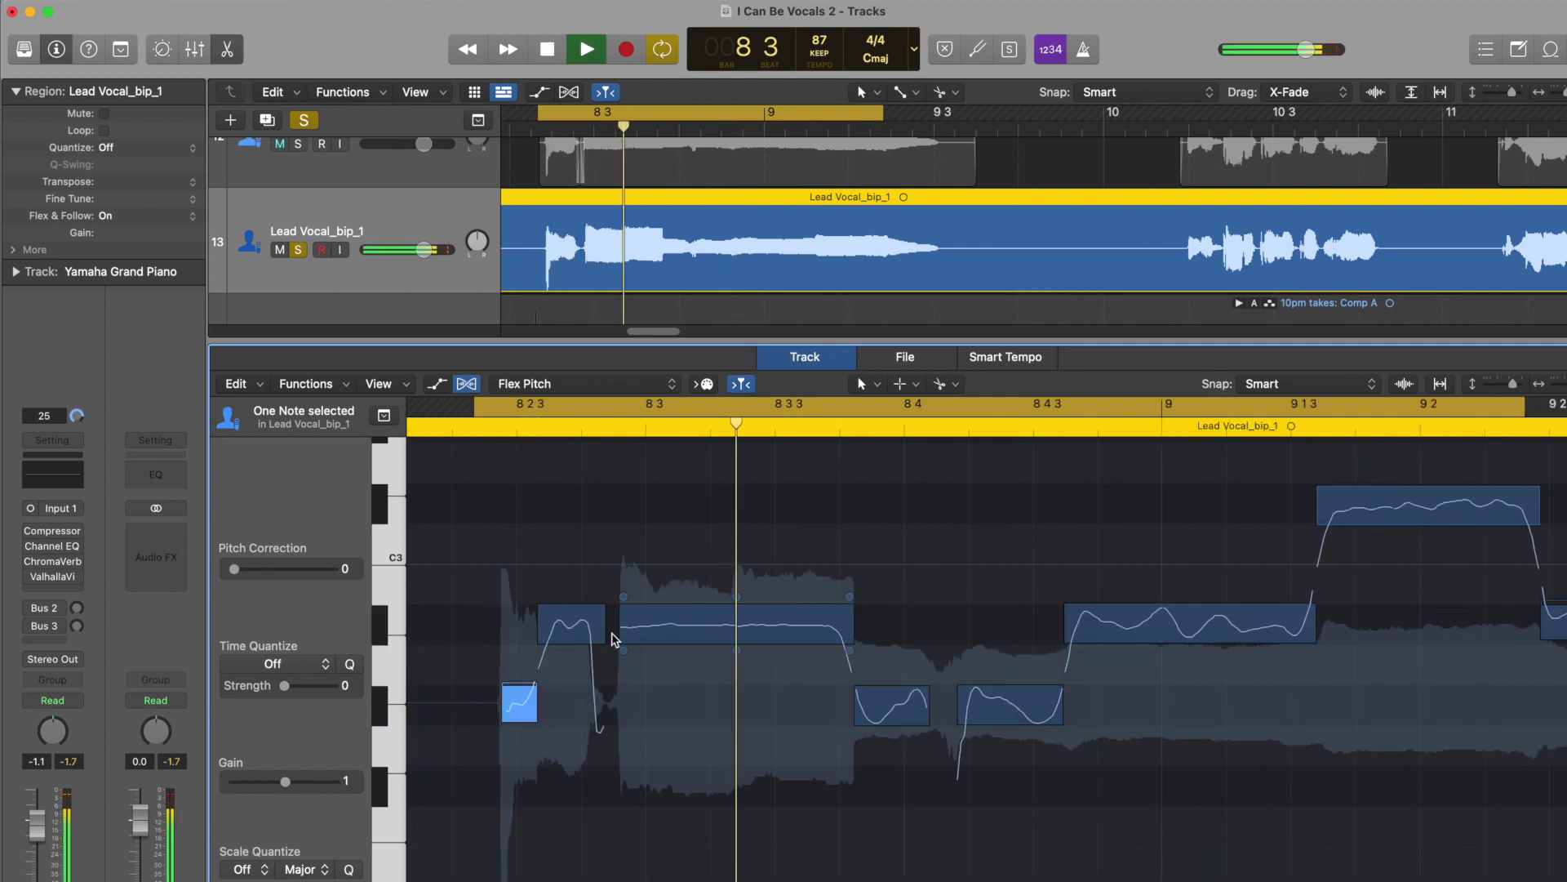
key(space)
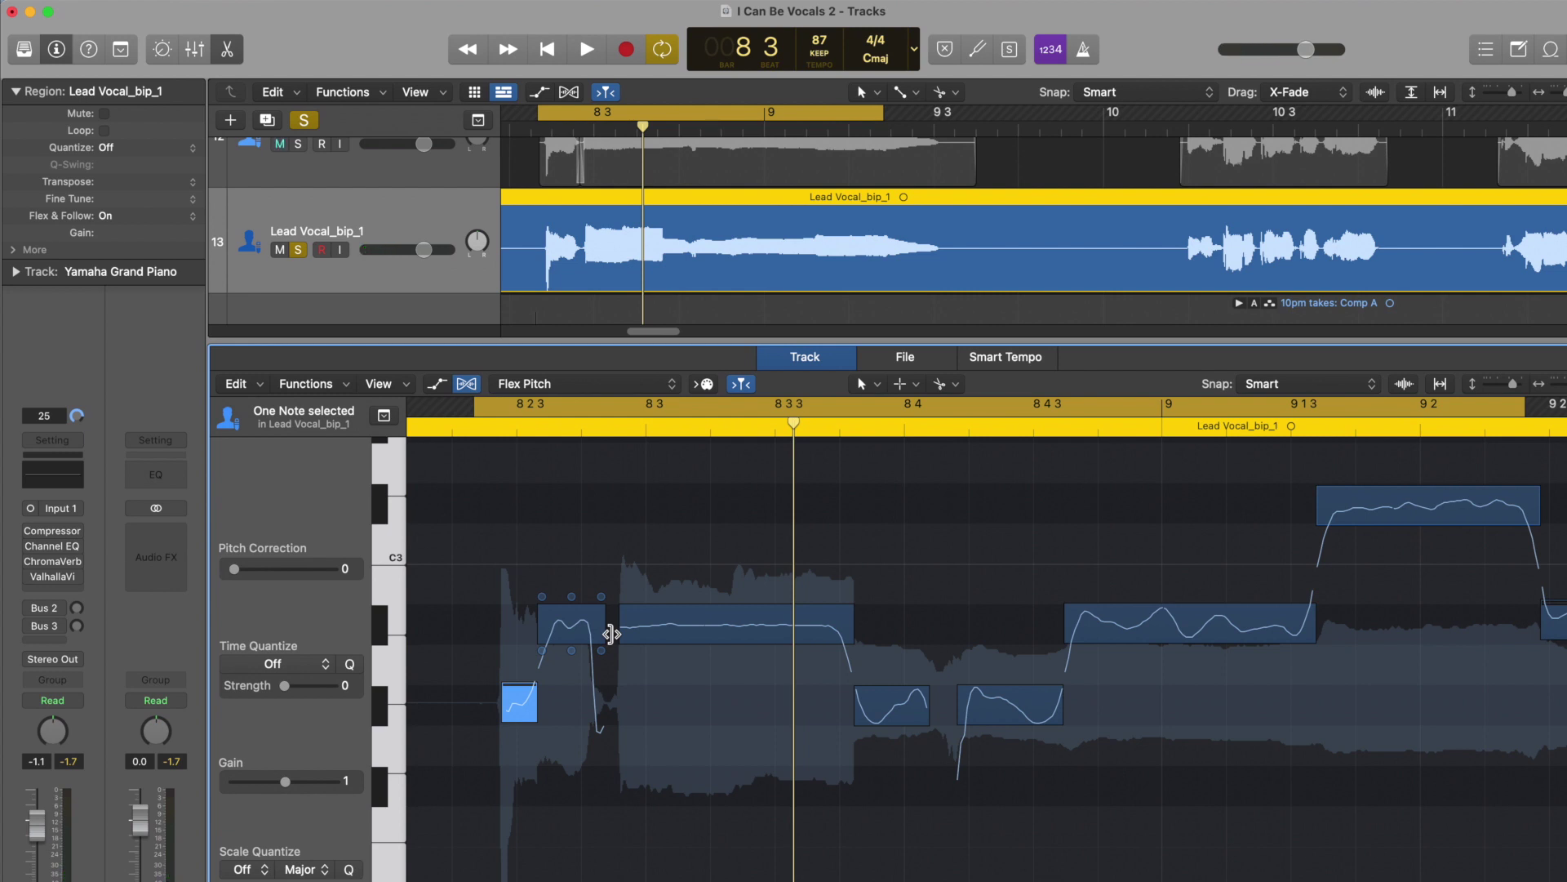
- Turn off cycle playback and scroll through the tracks
scroll(609, 634, down, 5)
scroll(762, 651, right, 5)
key(c)
scroll(668, 689, left, 4)
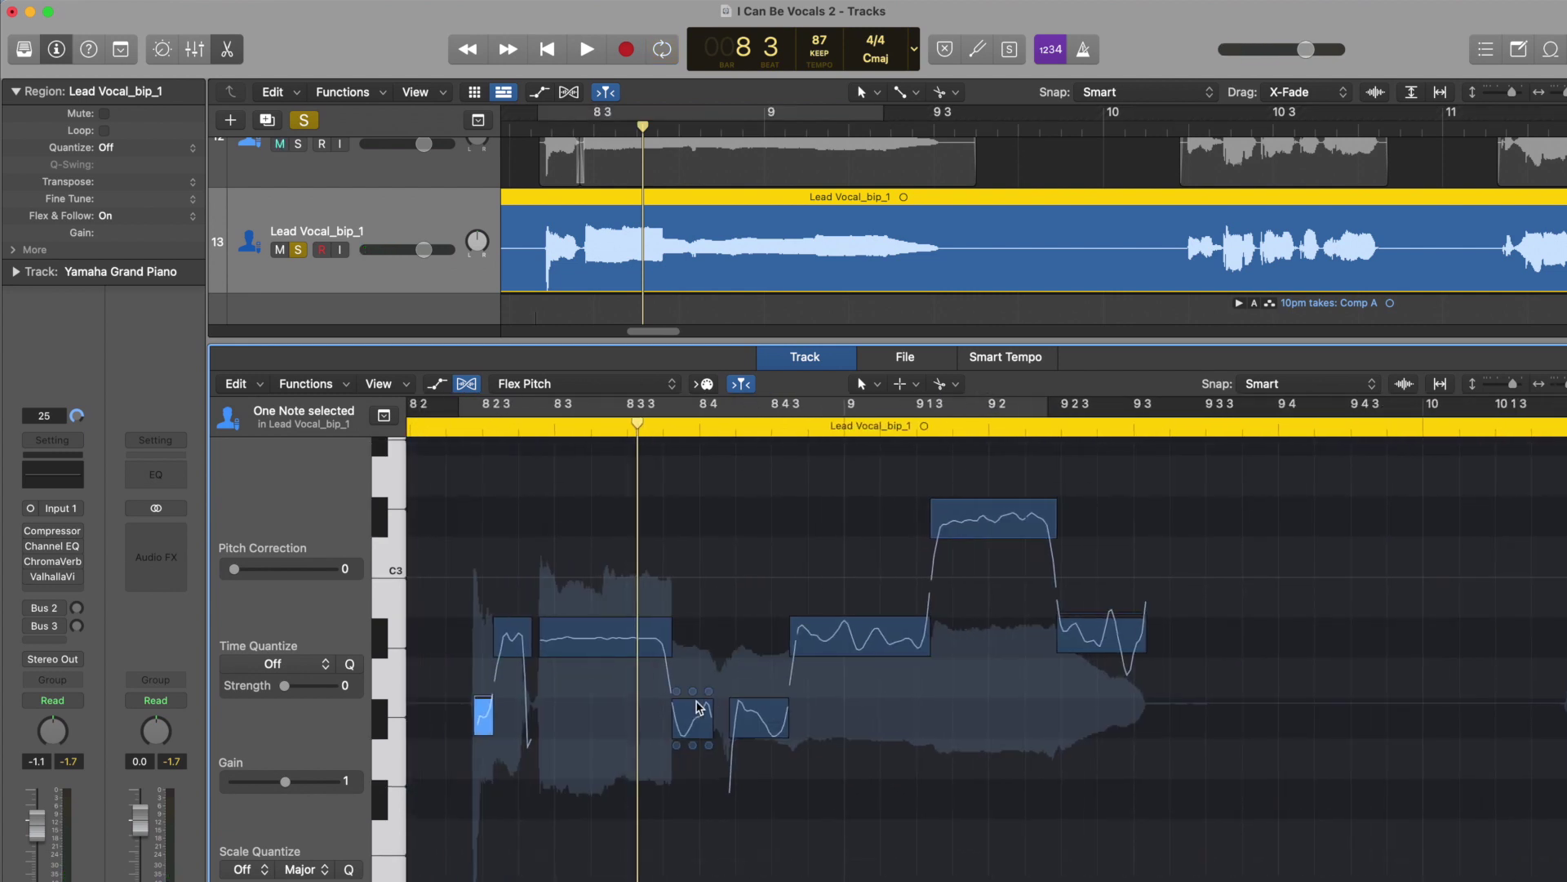
scroll(698, 707, left, 8)
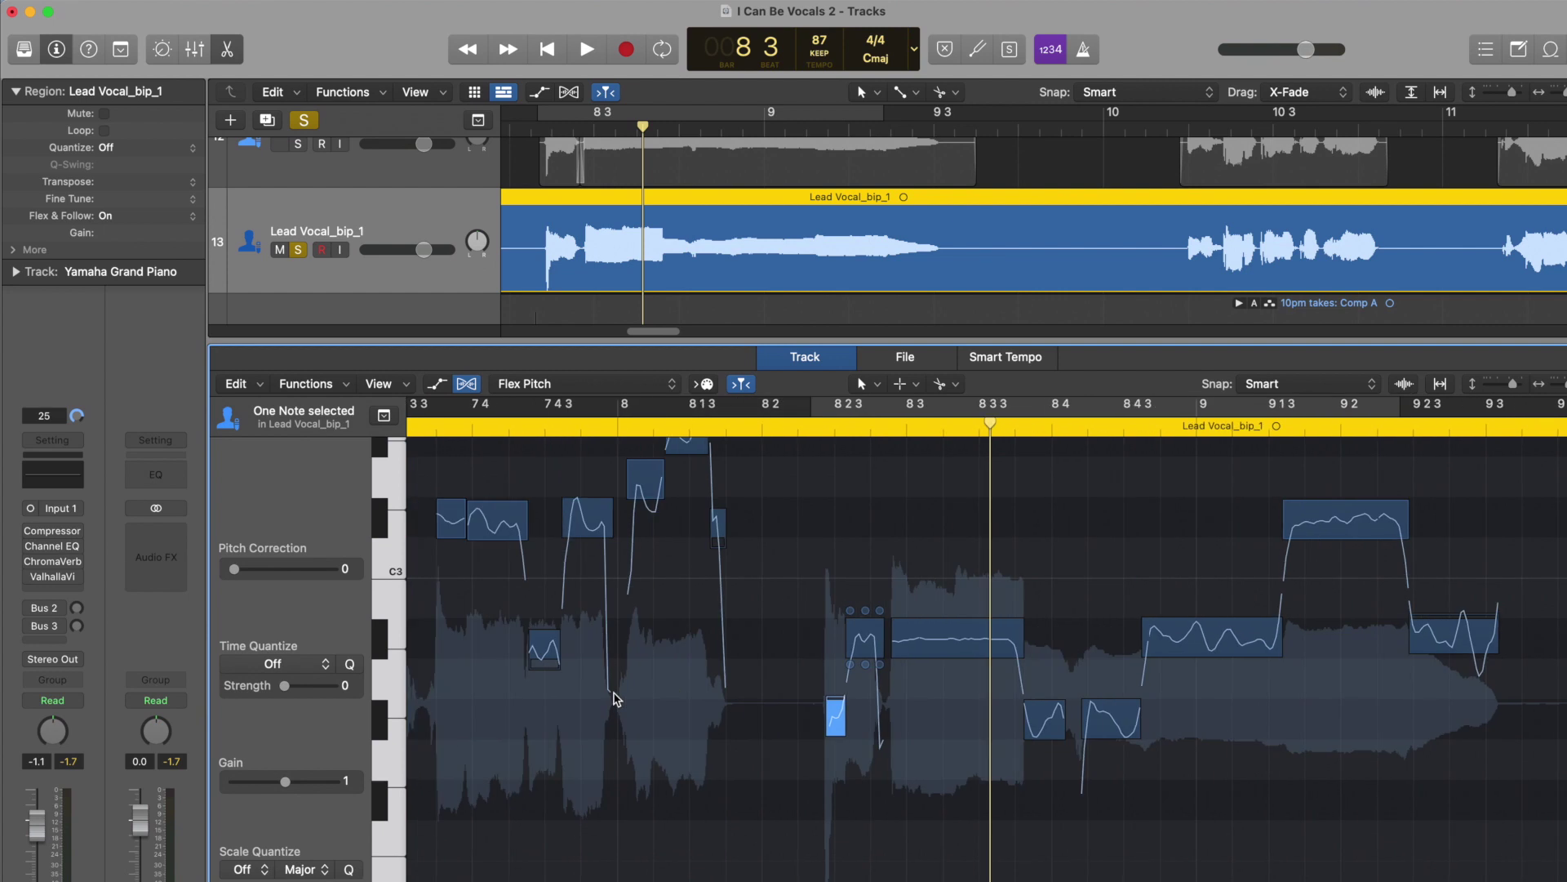
scroll(687, 702, up, 5)
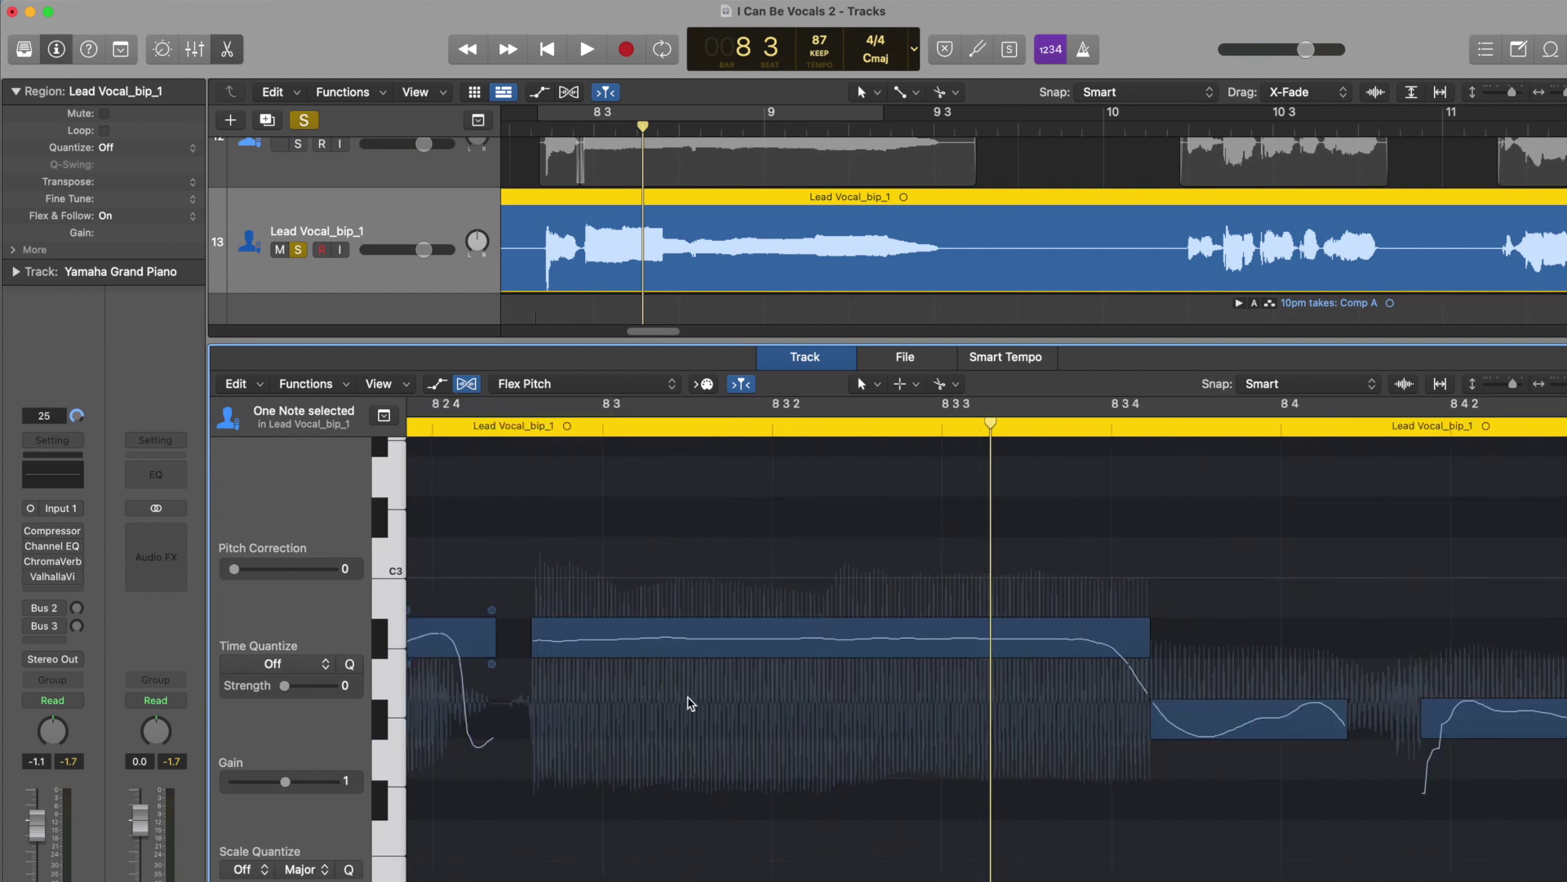
scroll(645, 686, left, 15)
scroll(805, 682, down, 5)
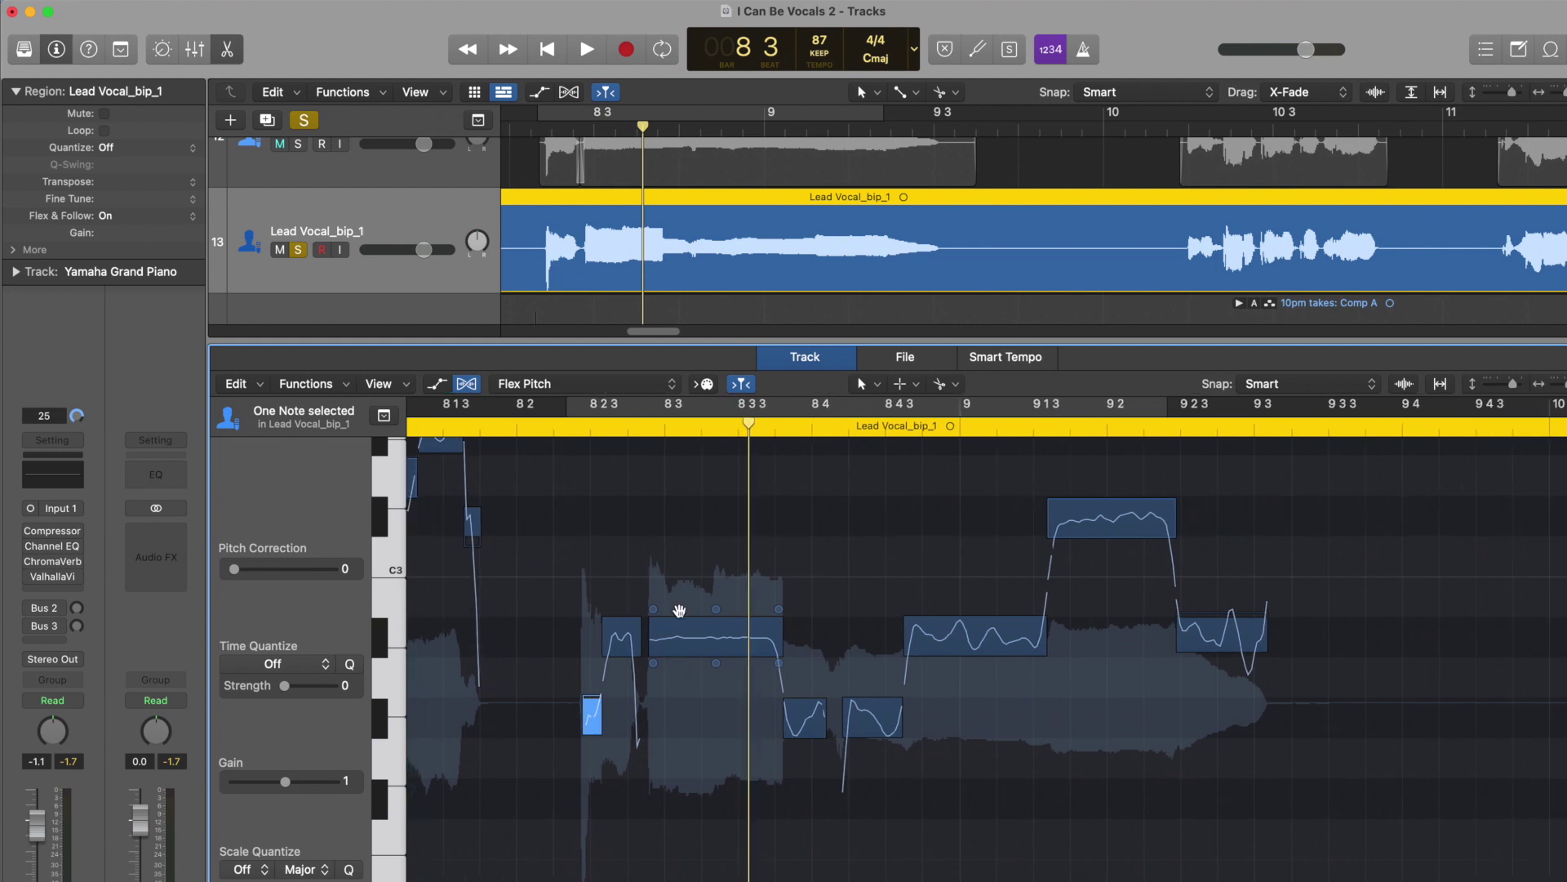
scroll(678, 612, left, 7)
scroll(799, 410, right, 5)
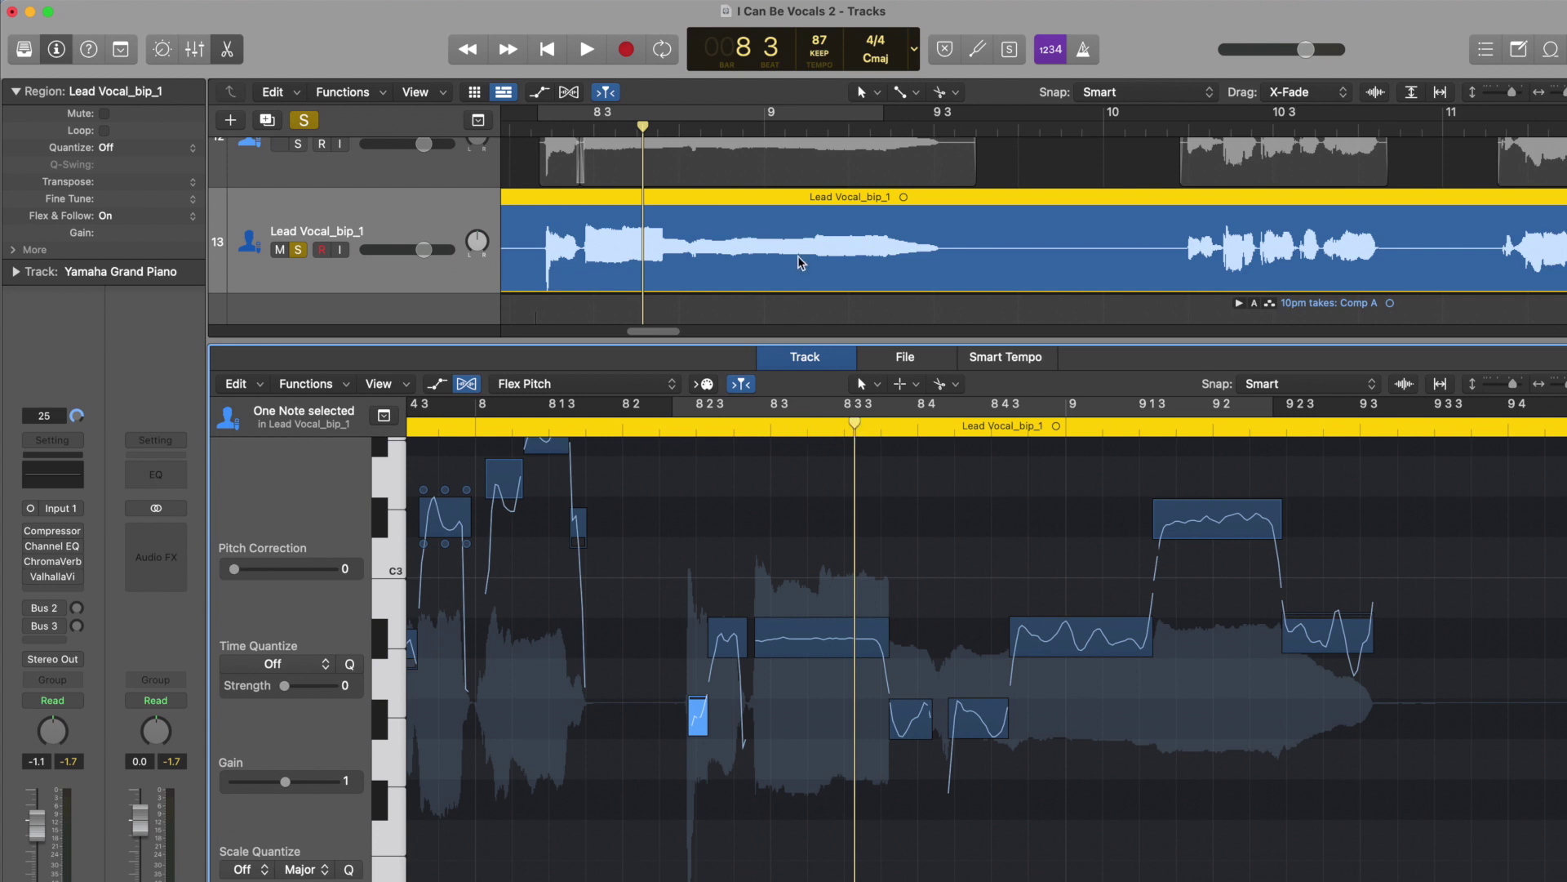
scroll(849, 268, down, 5)
scroll(731, 630, up, 5)
scroll(578, 689, left, 3)
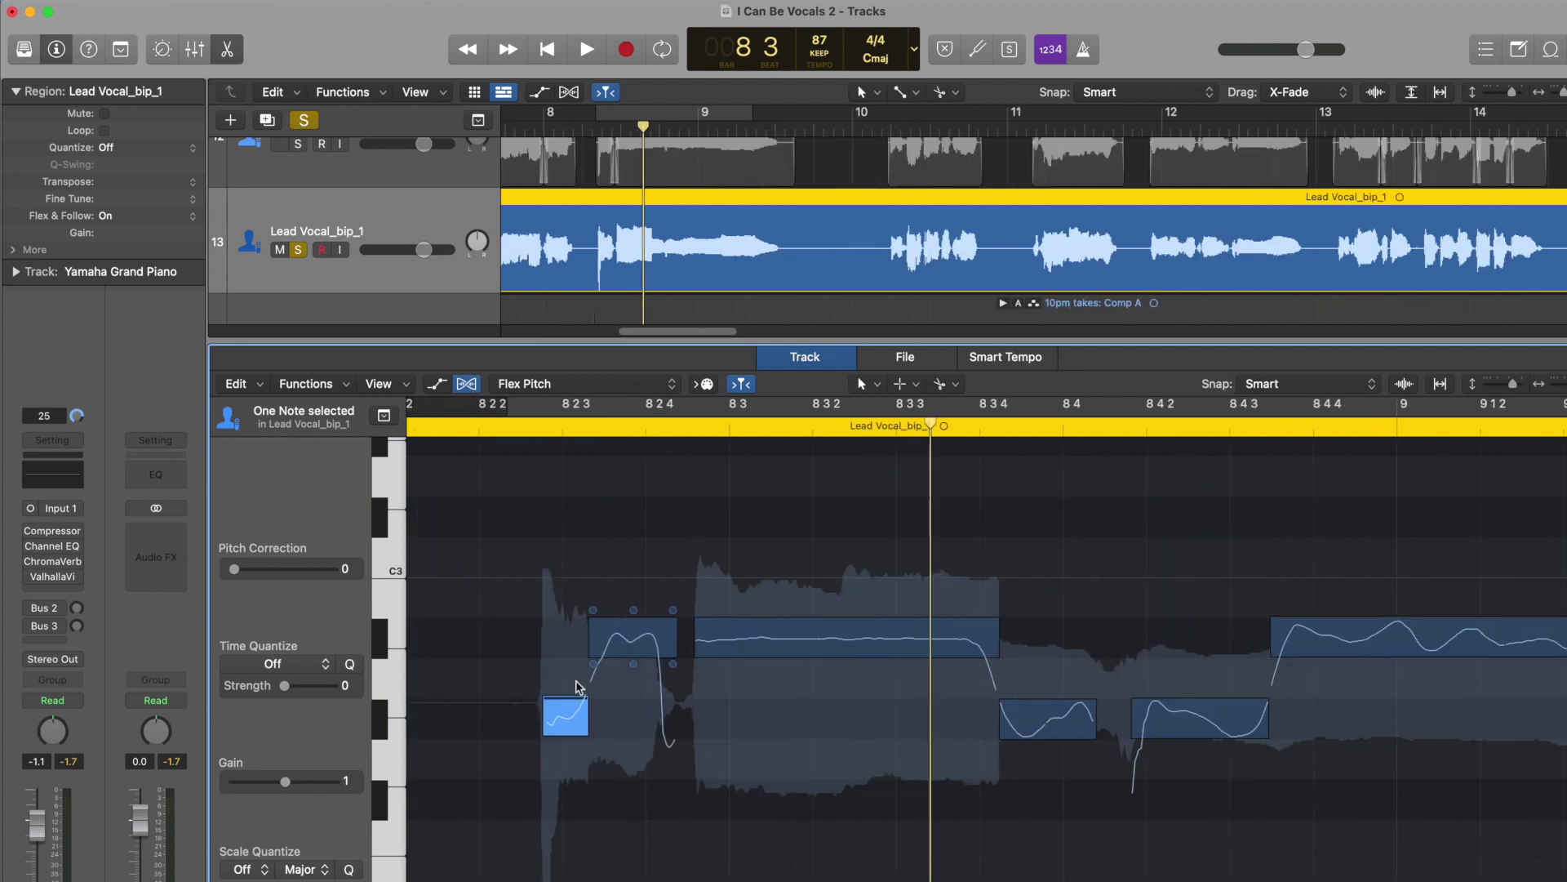
- Switch off the cycle range and open the lead vocal region's pitch notes for editing
drag(548, 409, 1563, 412)
key(c)
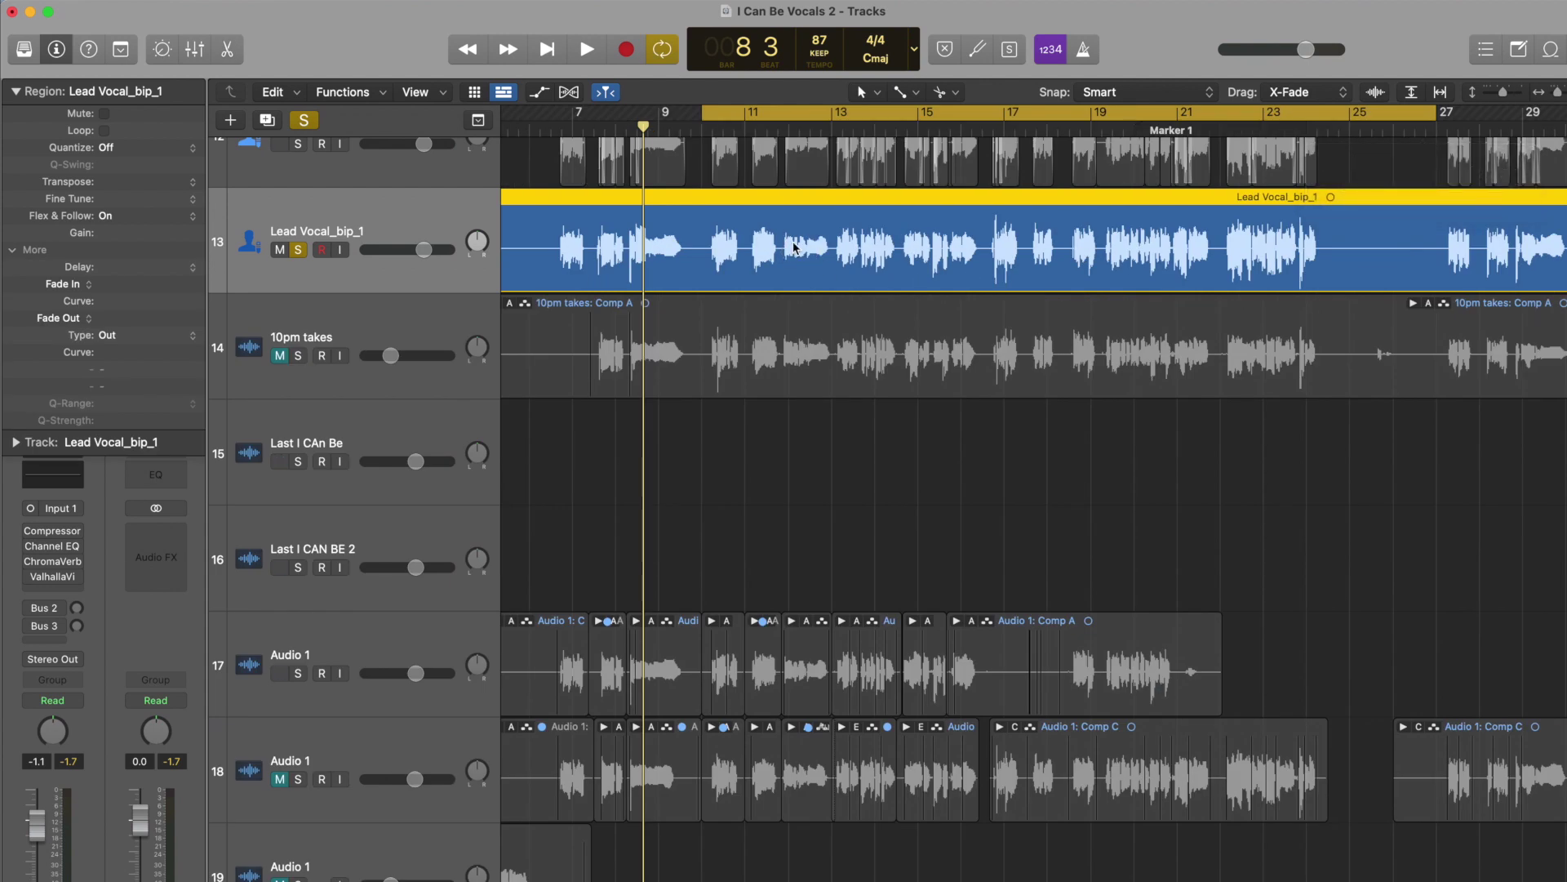
double_click(795, 247)
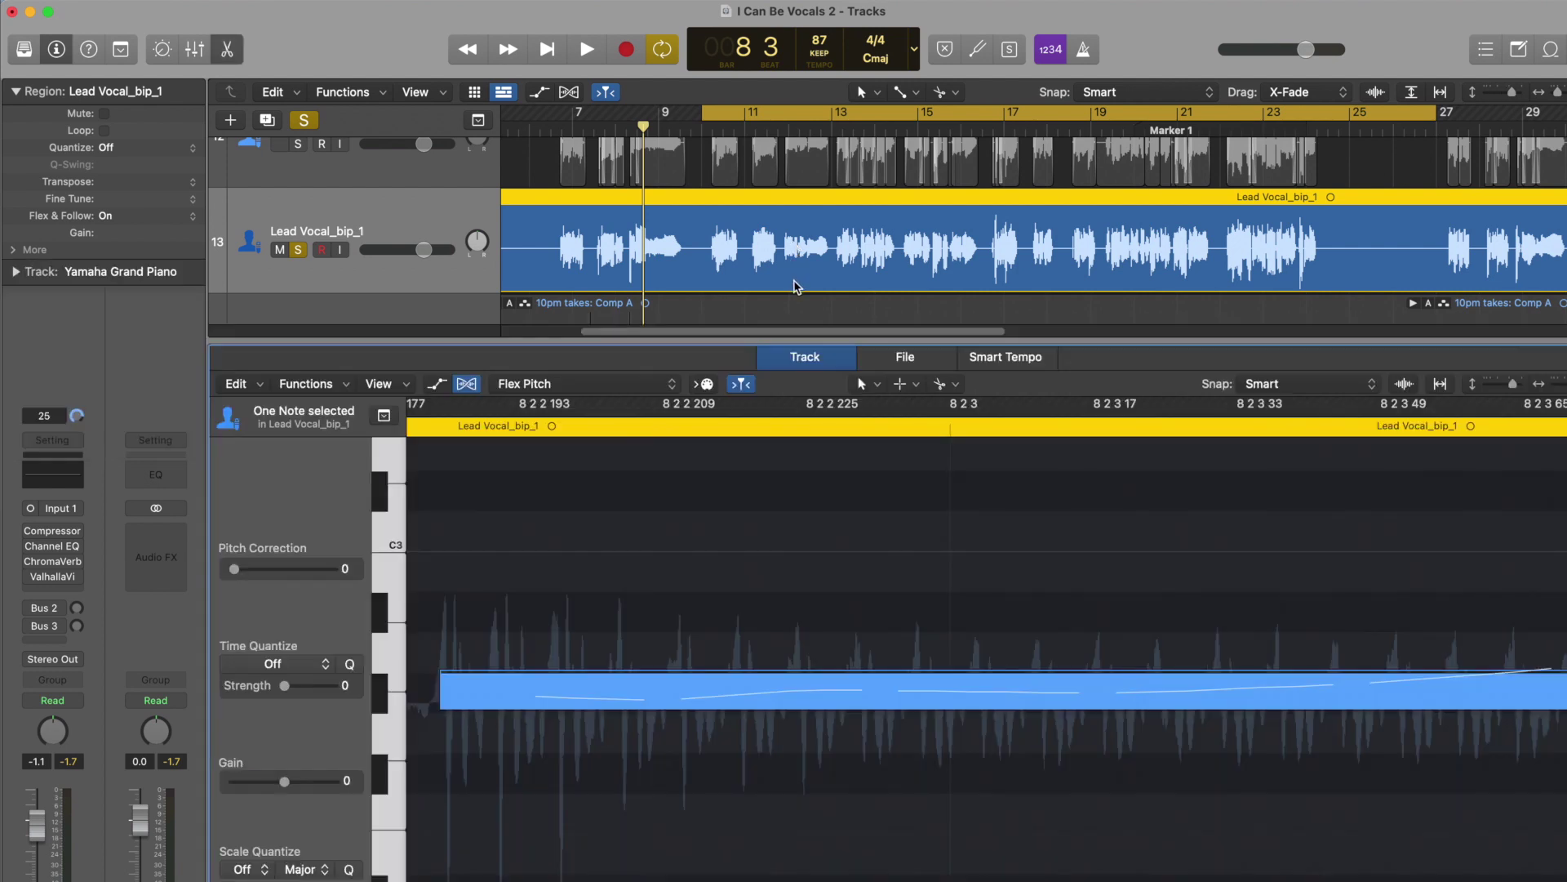
scroll(831, 566, down, 10)
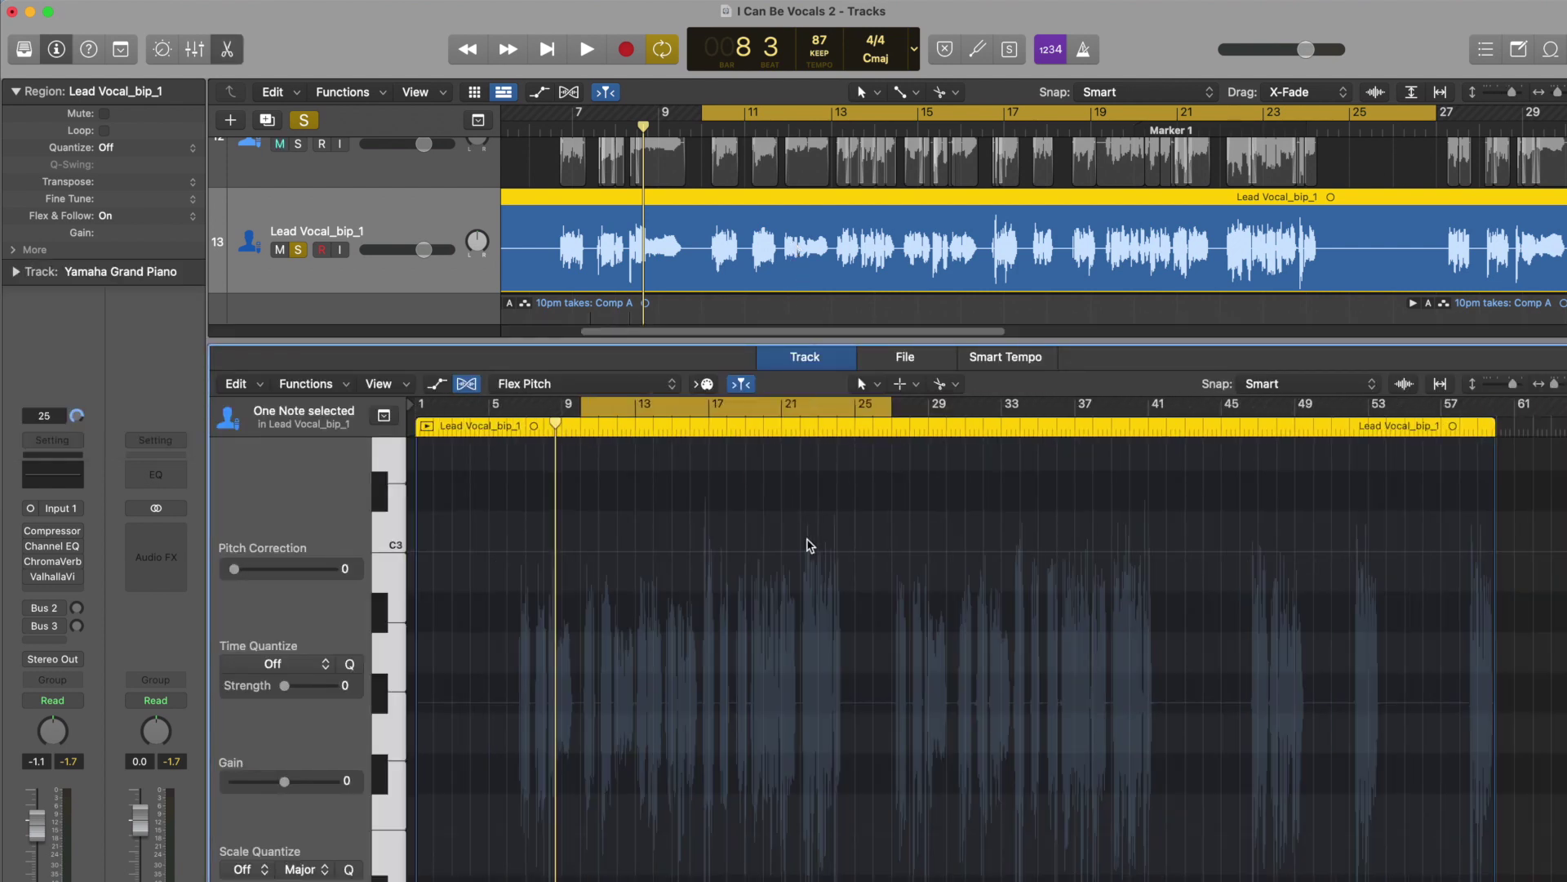
scroll(742, 537, up, 10)
scroll(819, 553, right, 10)
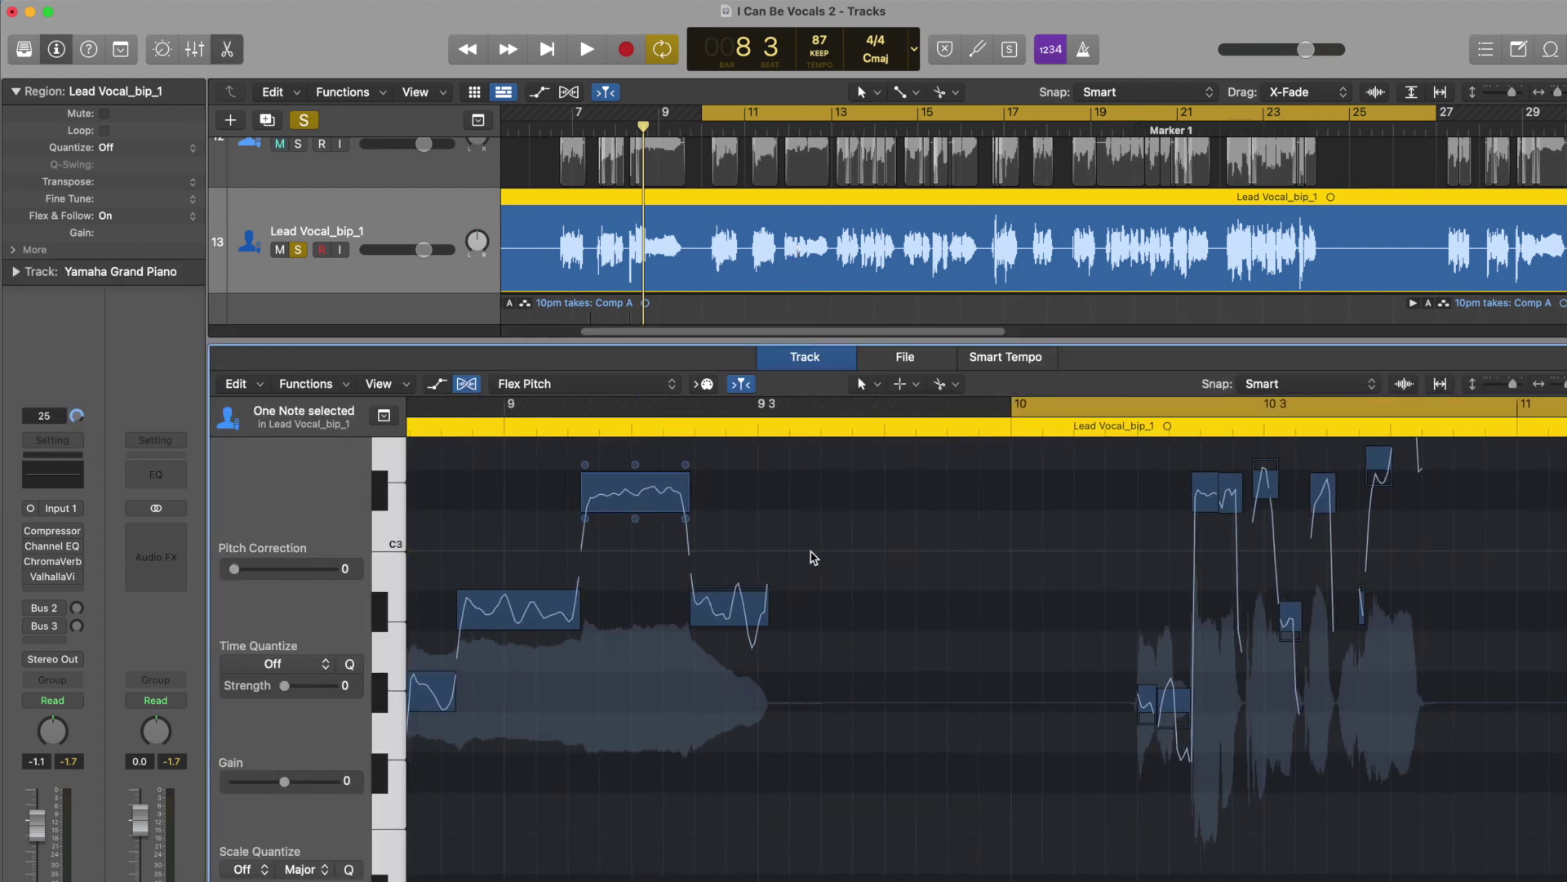
scroll(809, 562, up, 3)
scroll(652, 552, up, 5)
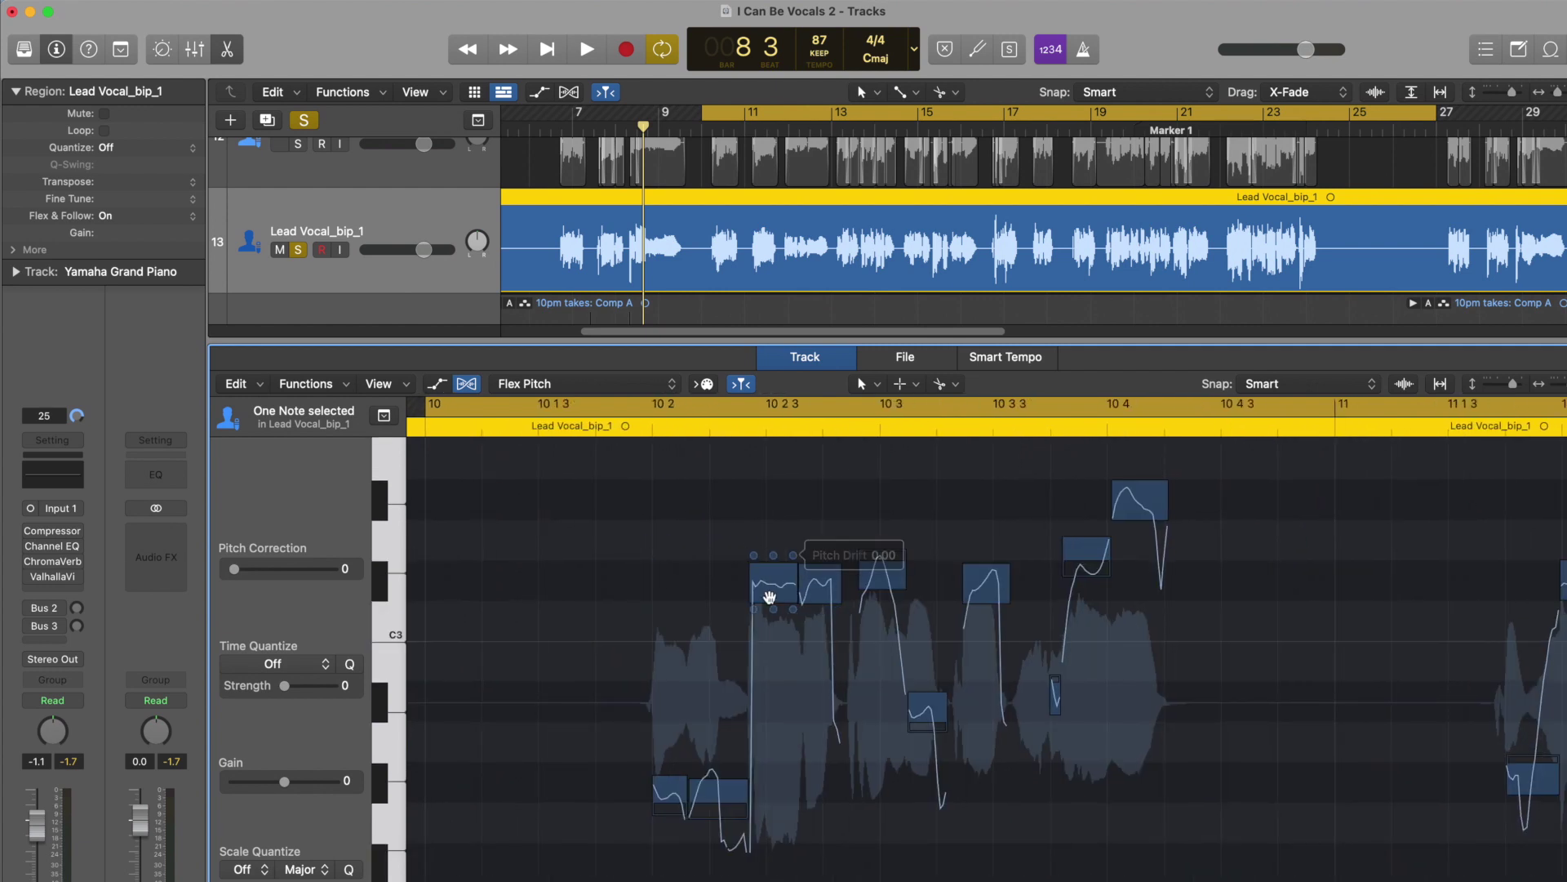
scroll(790, 555, up, 5)
- Raise the selected note's pitch to D#3, then deselect it
mouse_move(739, 583)
mouse_down()
mouse_move(702, 578)
mouse_move(716, 466)
mouse_move(716, 583)
mouse_up()
scroll(750, 603, down, 5)
scroll(739, 592, left, 3)
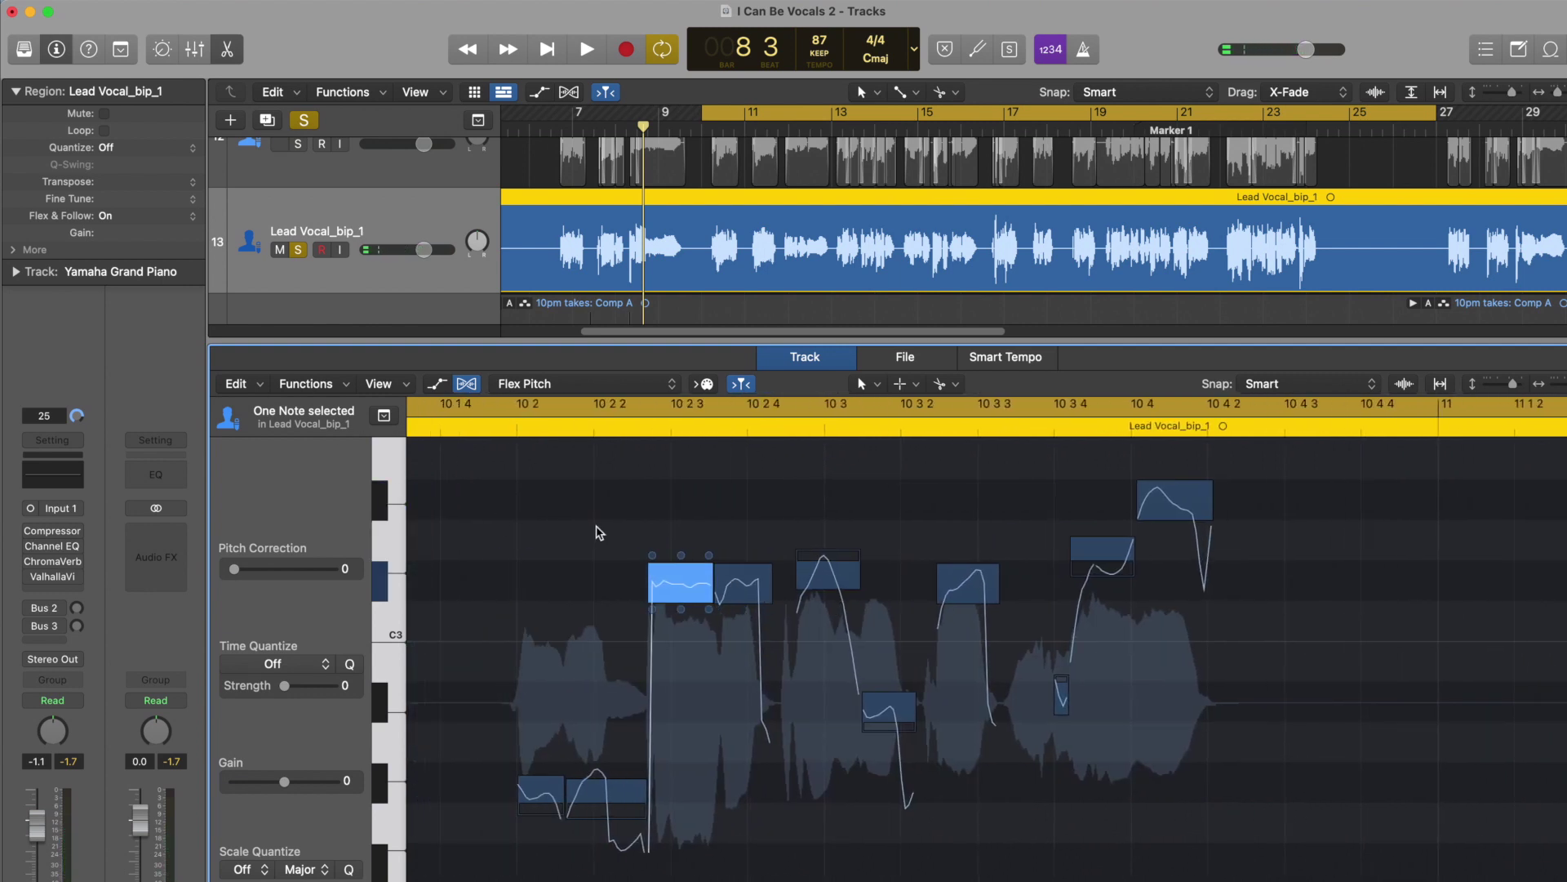
click(658, 508)
- Select all notes, apply Set to Perfect Pitch, and clear the selection
key(super+a)
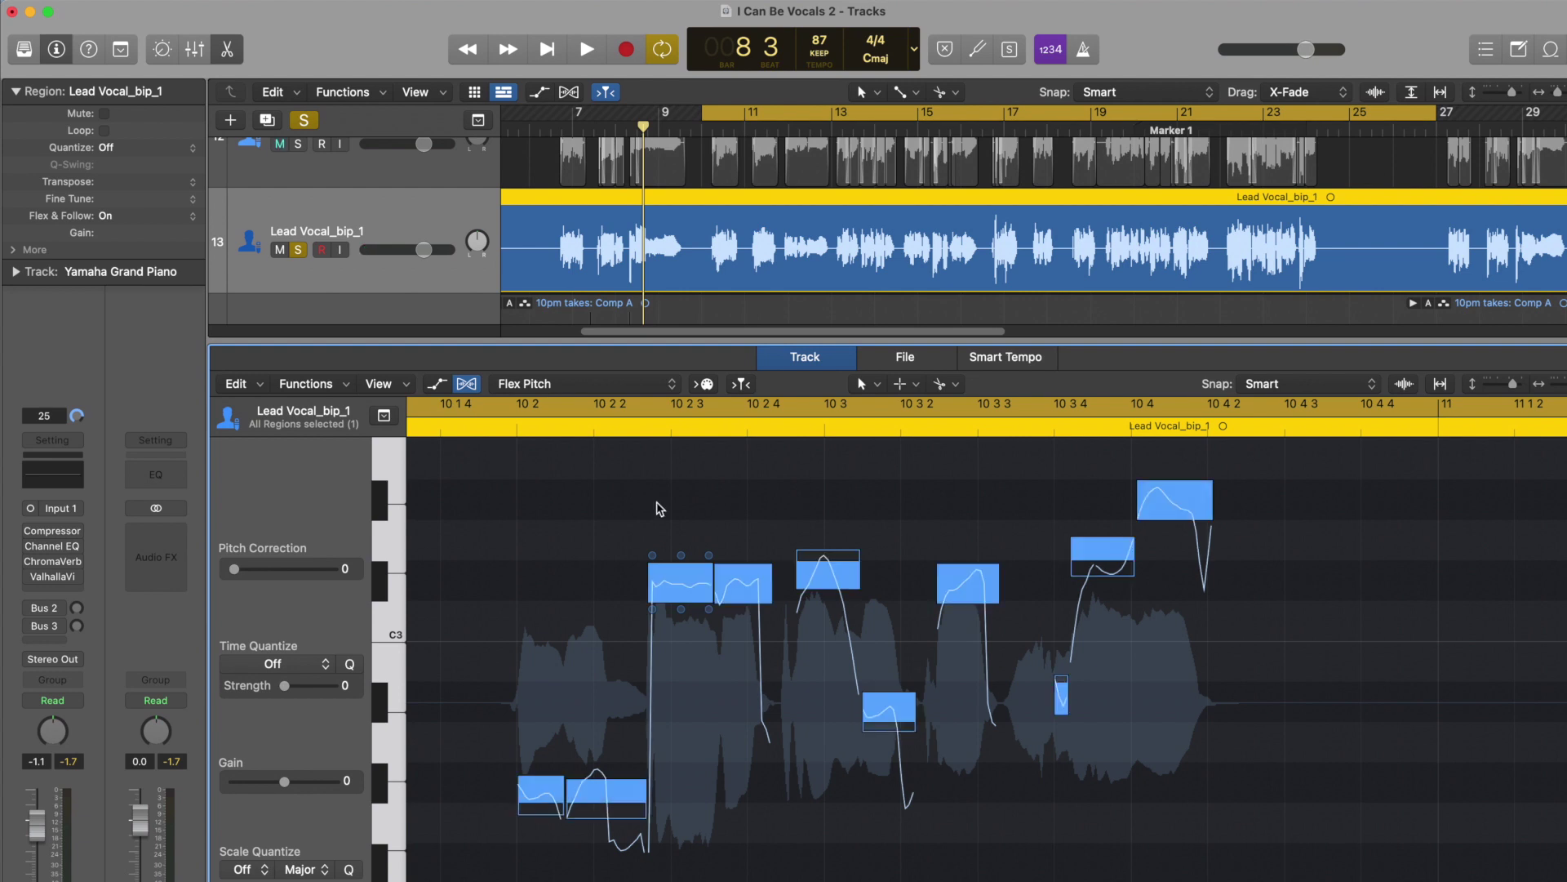
right_click(684, 576)
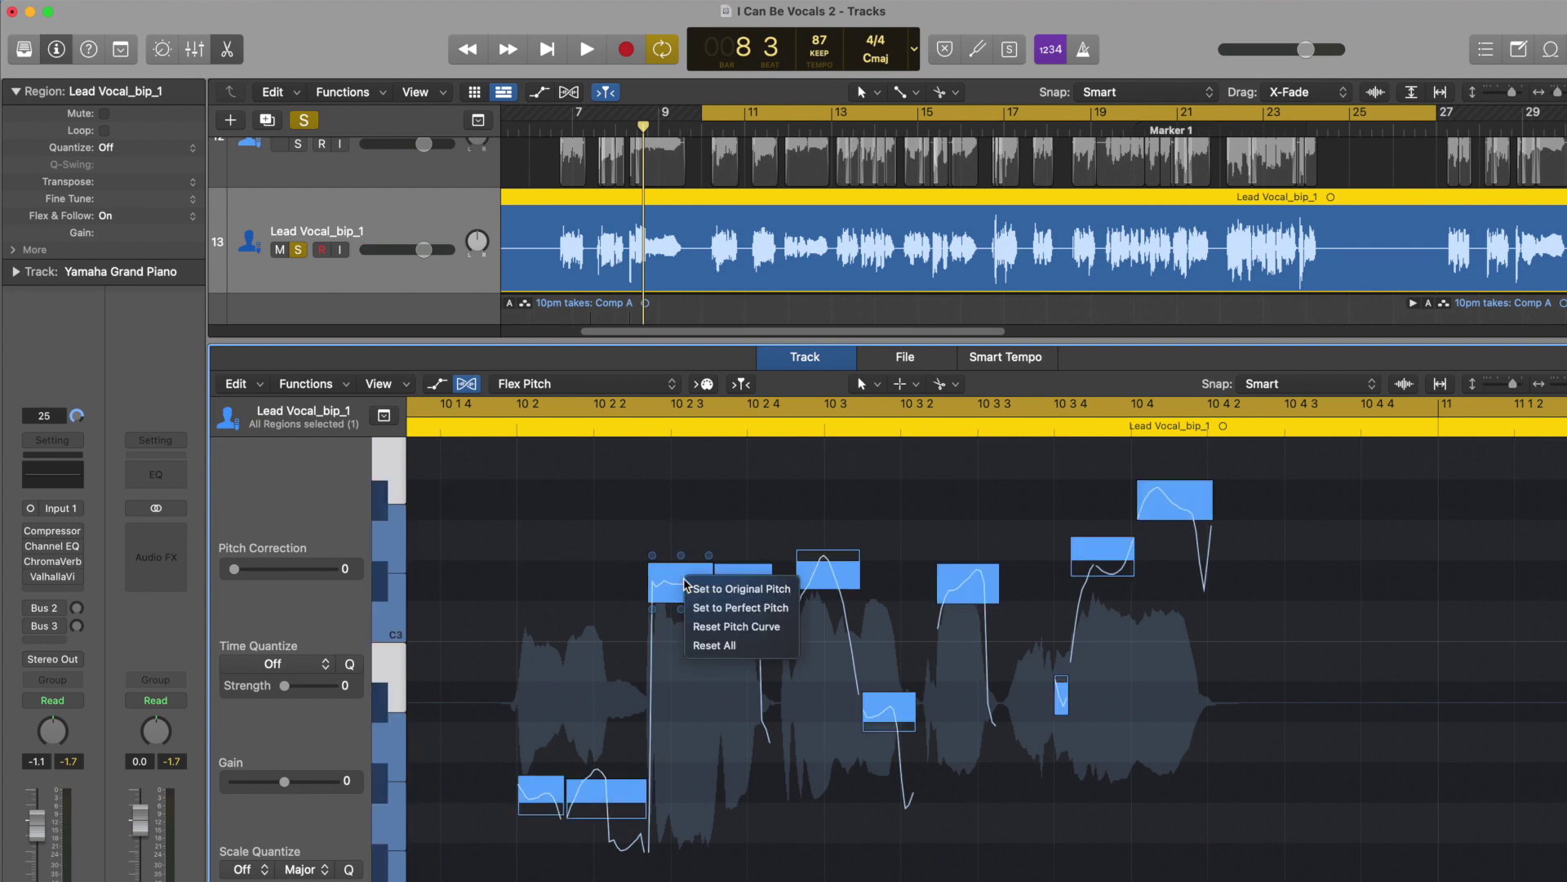
click(764, 608)
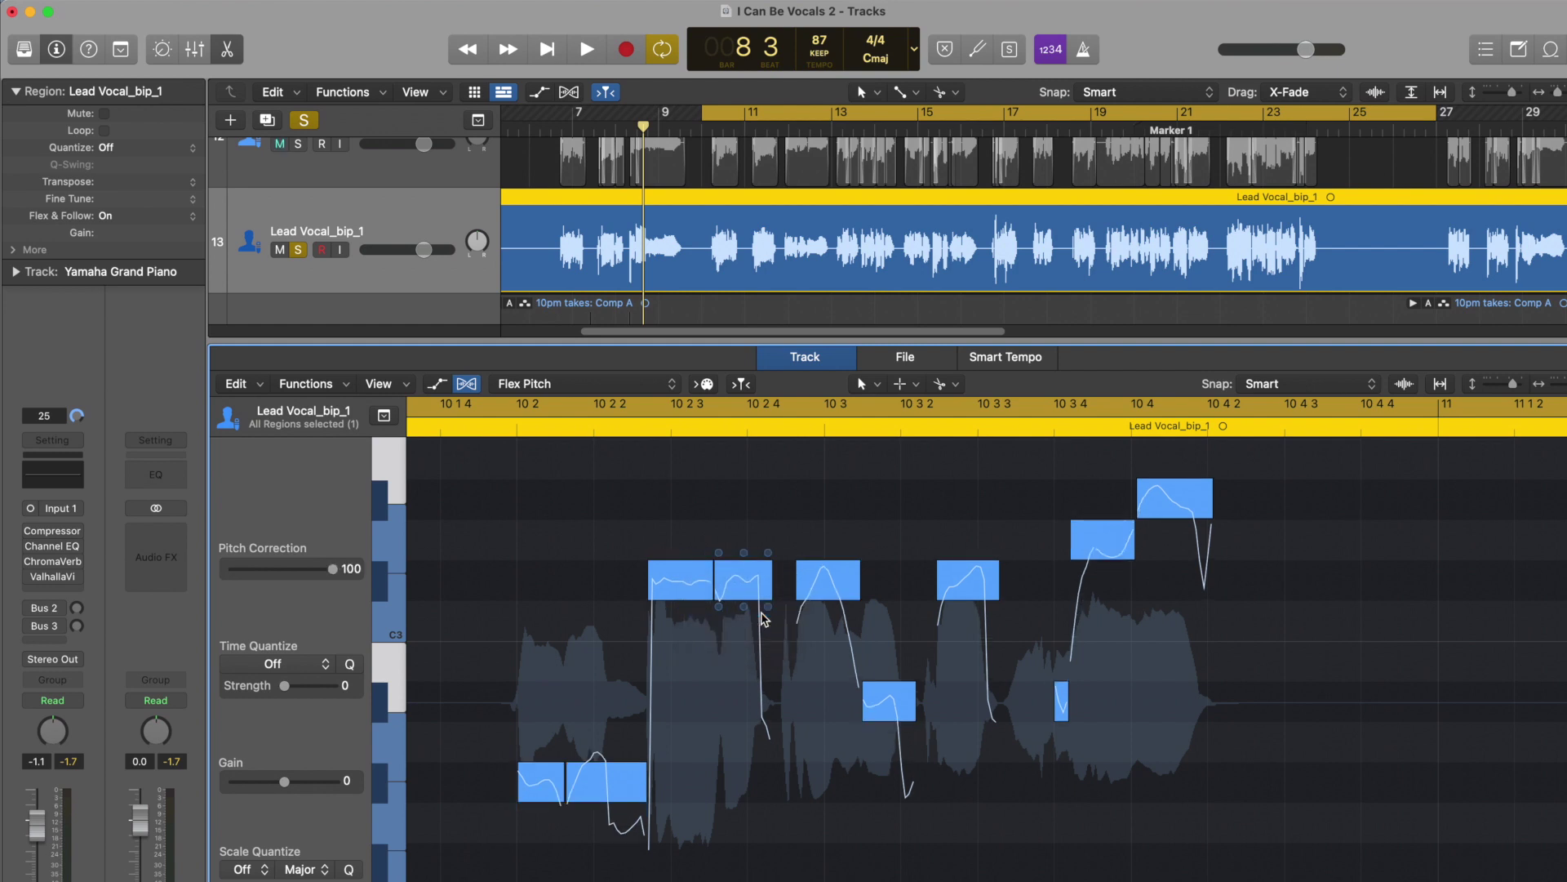
click(1218, 578)
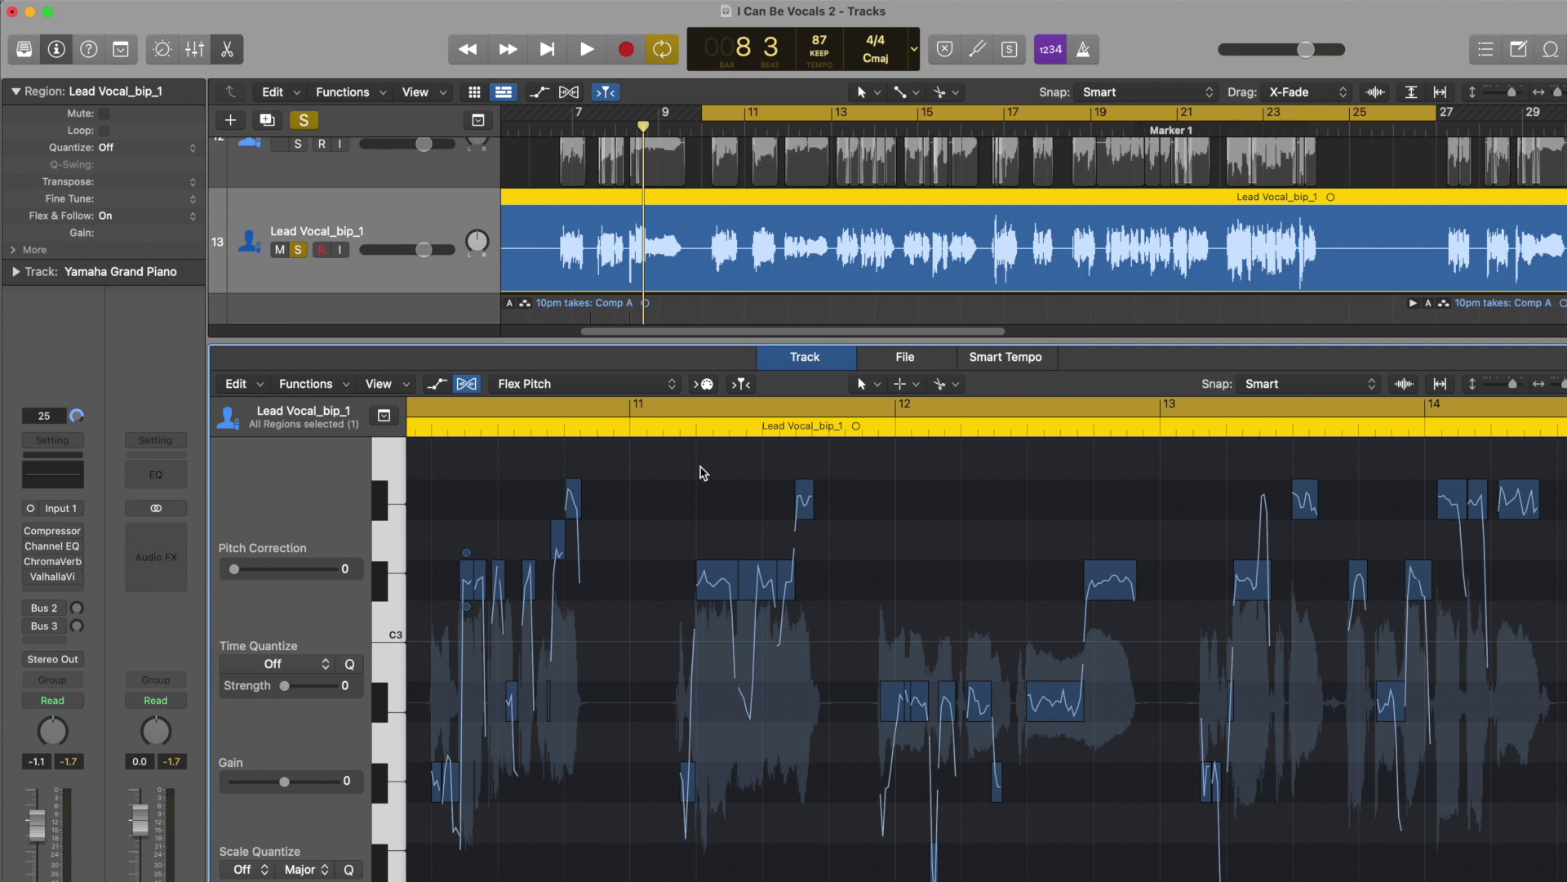
- Audition the perfect-pitch result, then undo it to restore the original pitches
key(space)
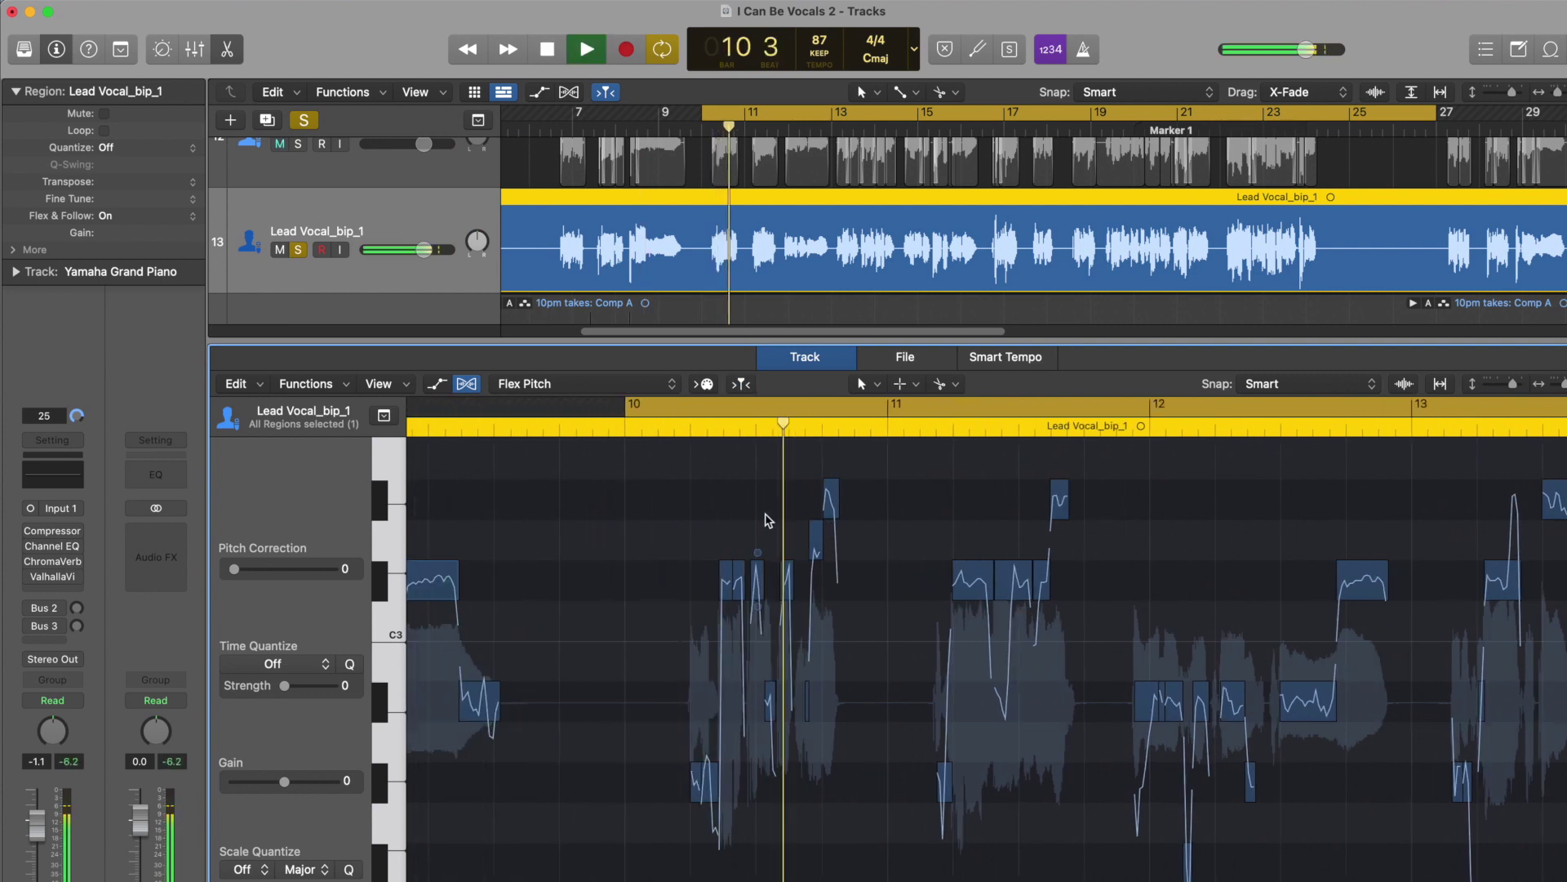
key(space)
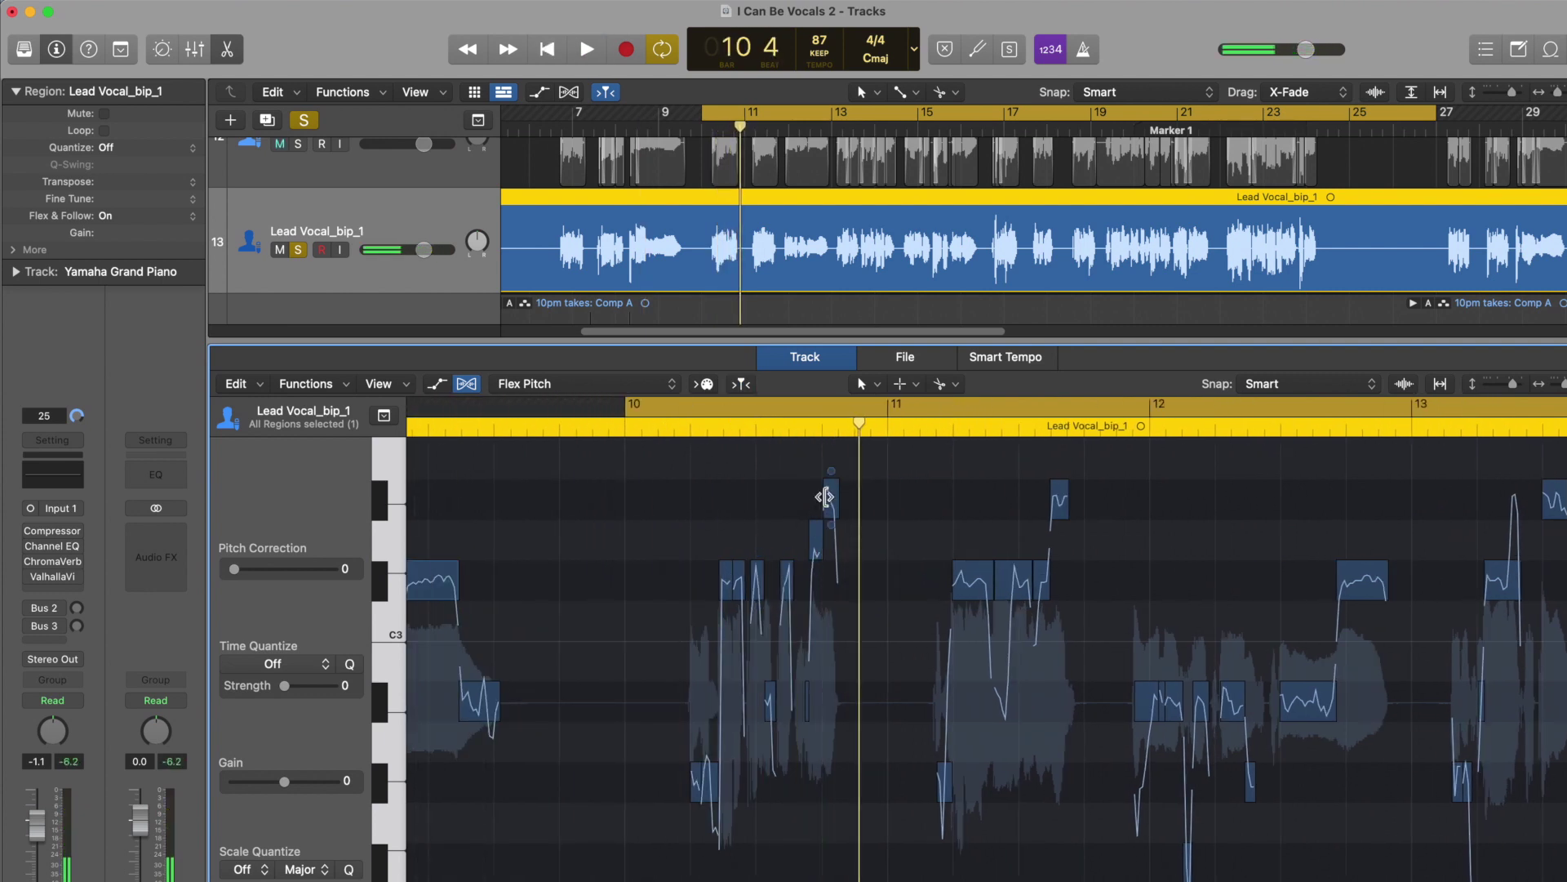
key(super+Right)
key(space)
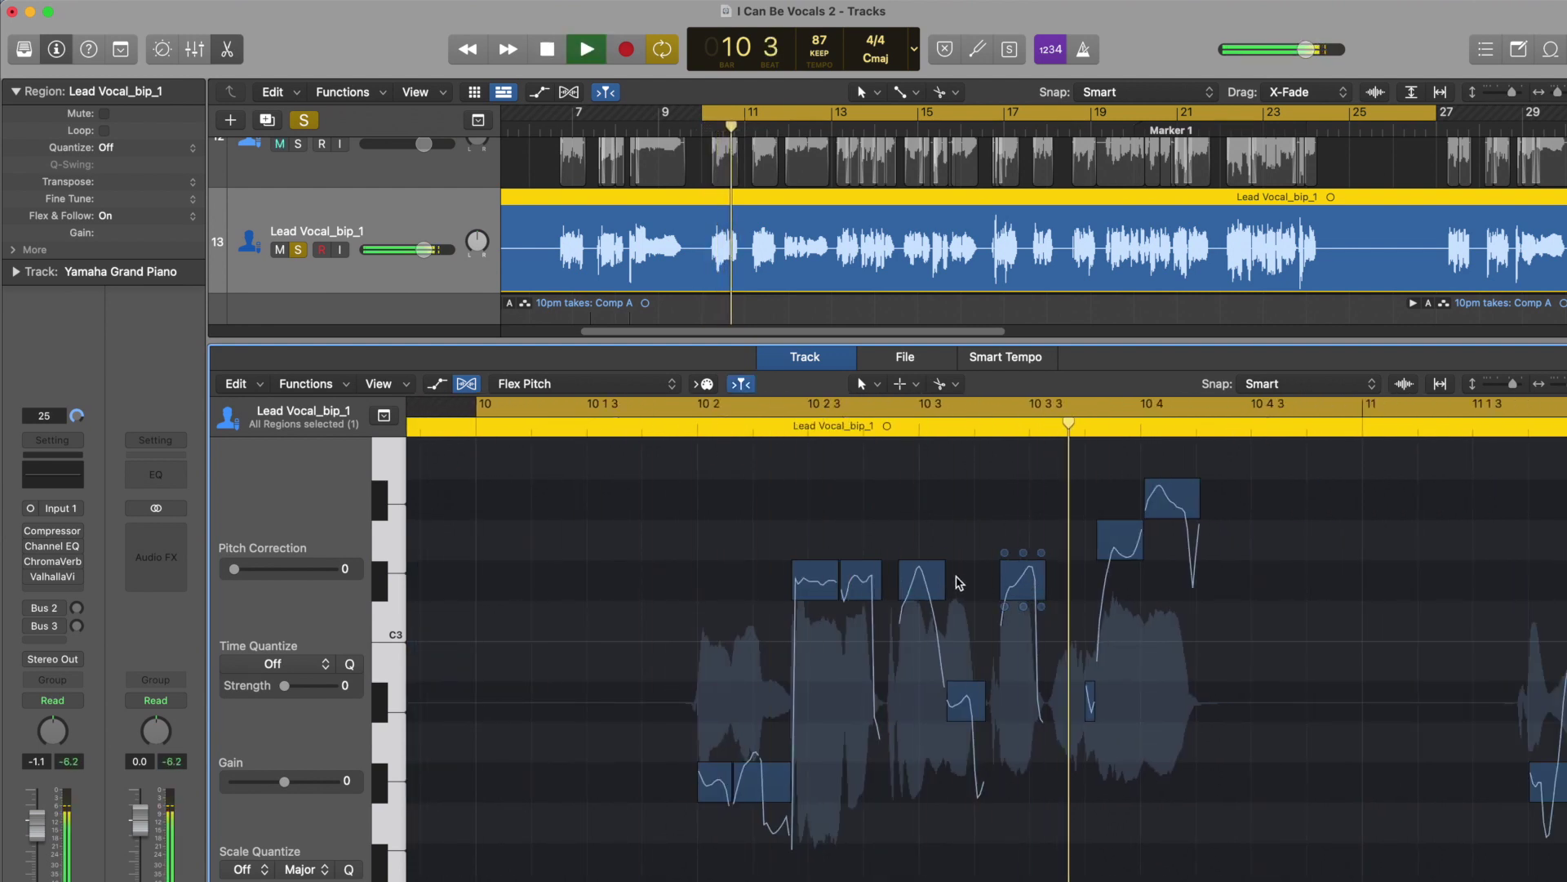
key(space)
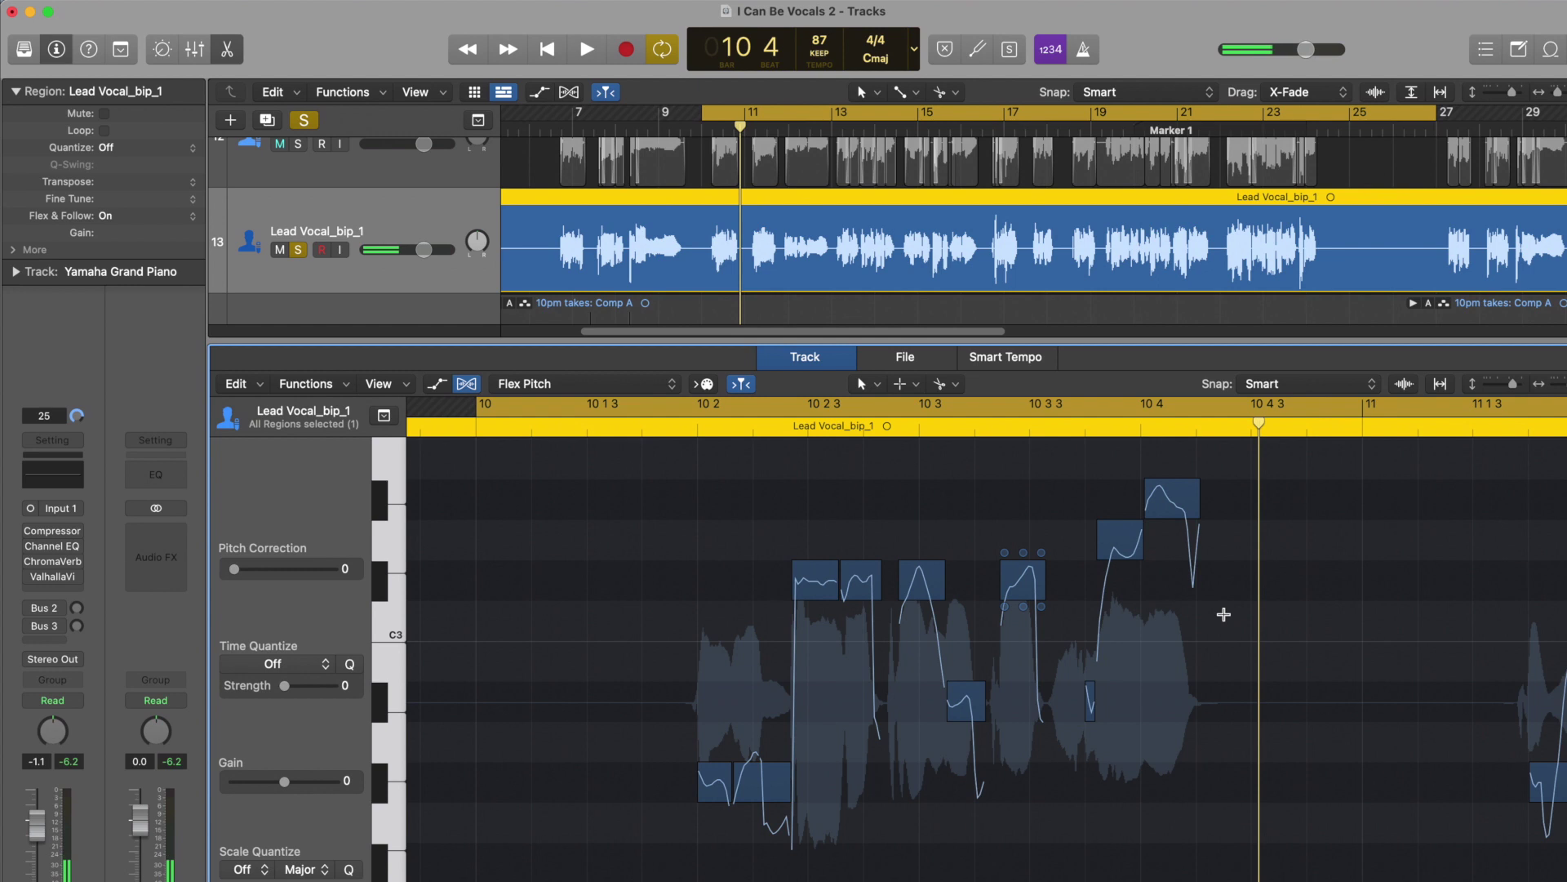
key(super+z)
click(1270, 664)
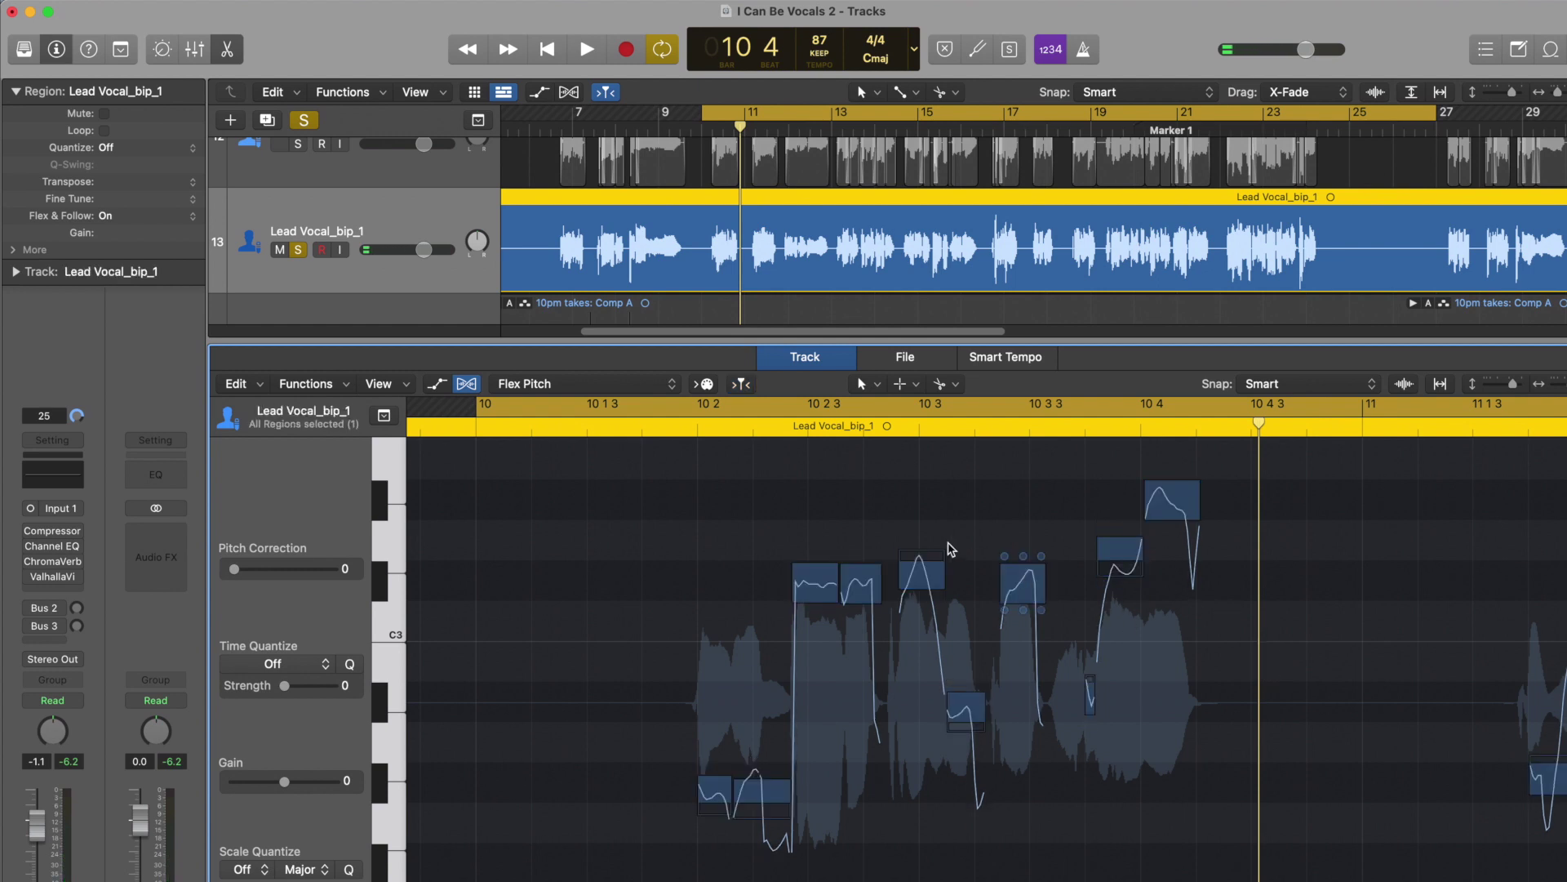
key(space)
key(c)
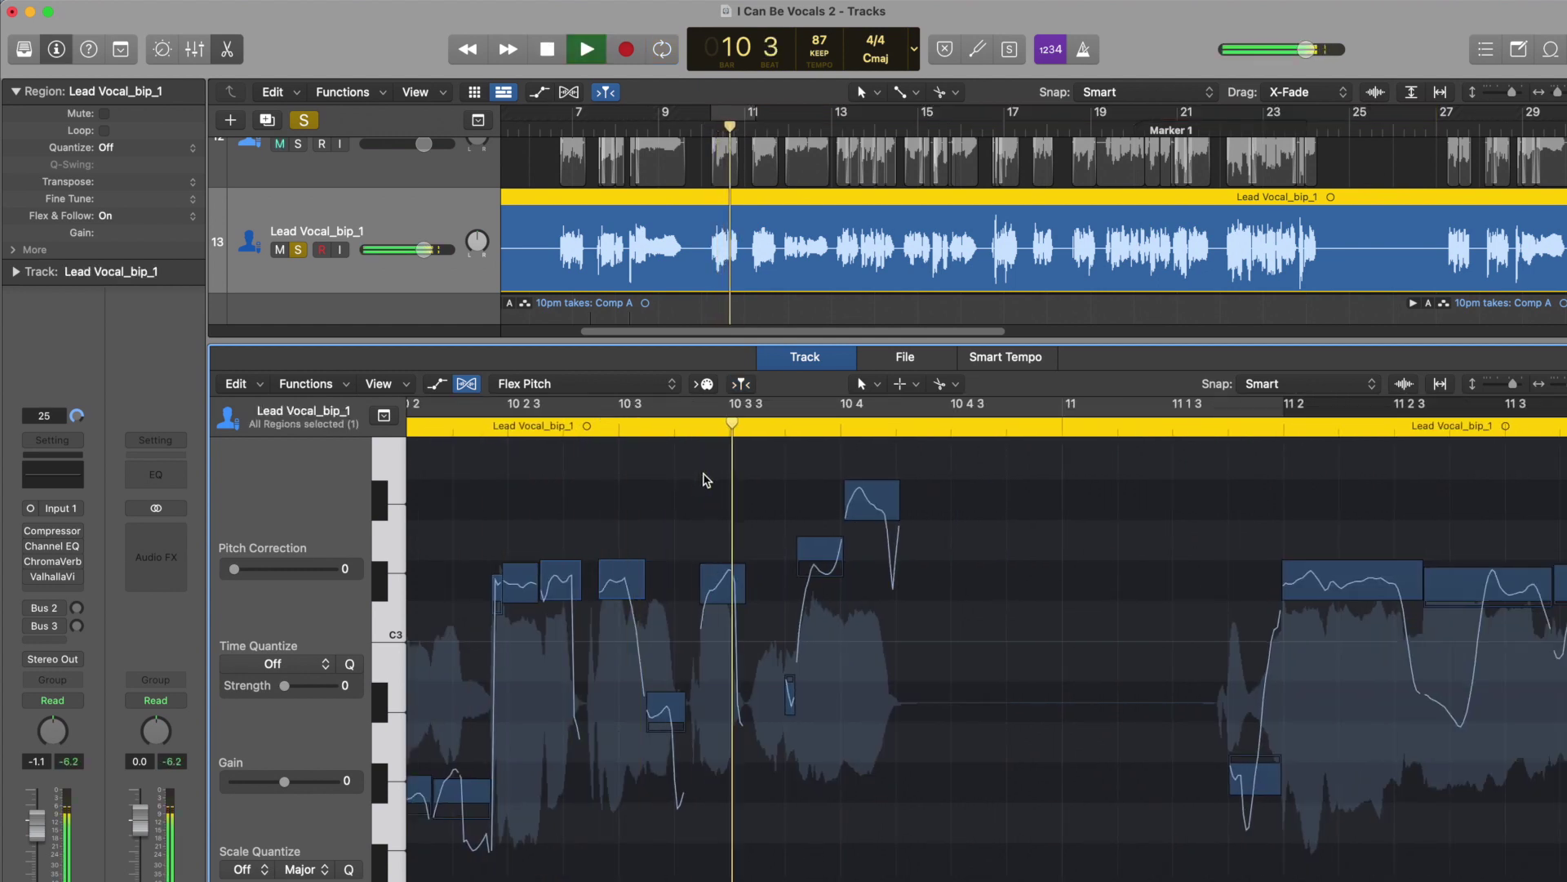
key(space)
- Audition the low note near 10 3 and the note just before 10 4
click(672, 692)
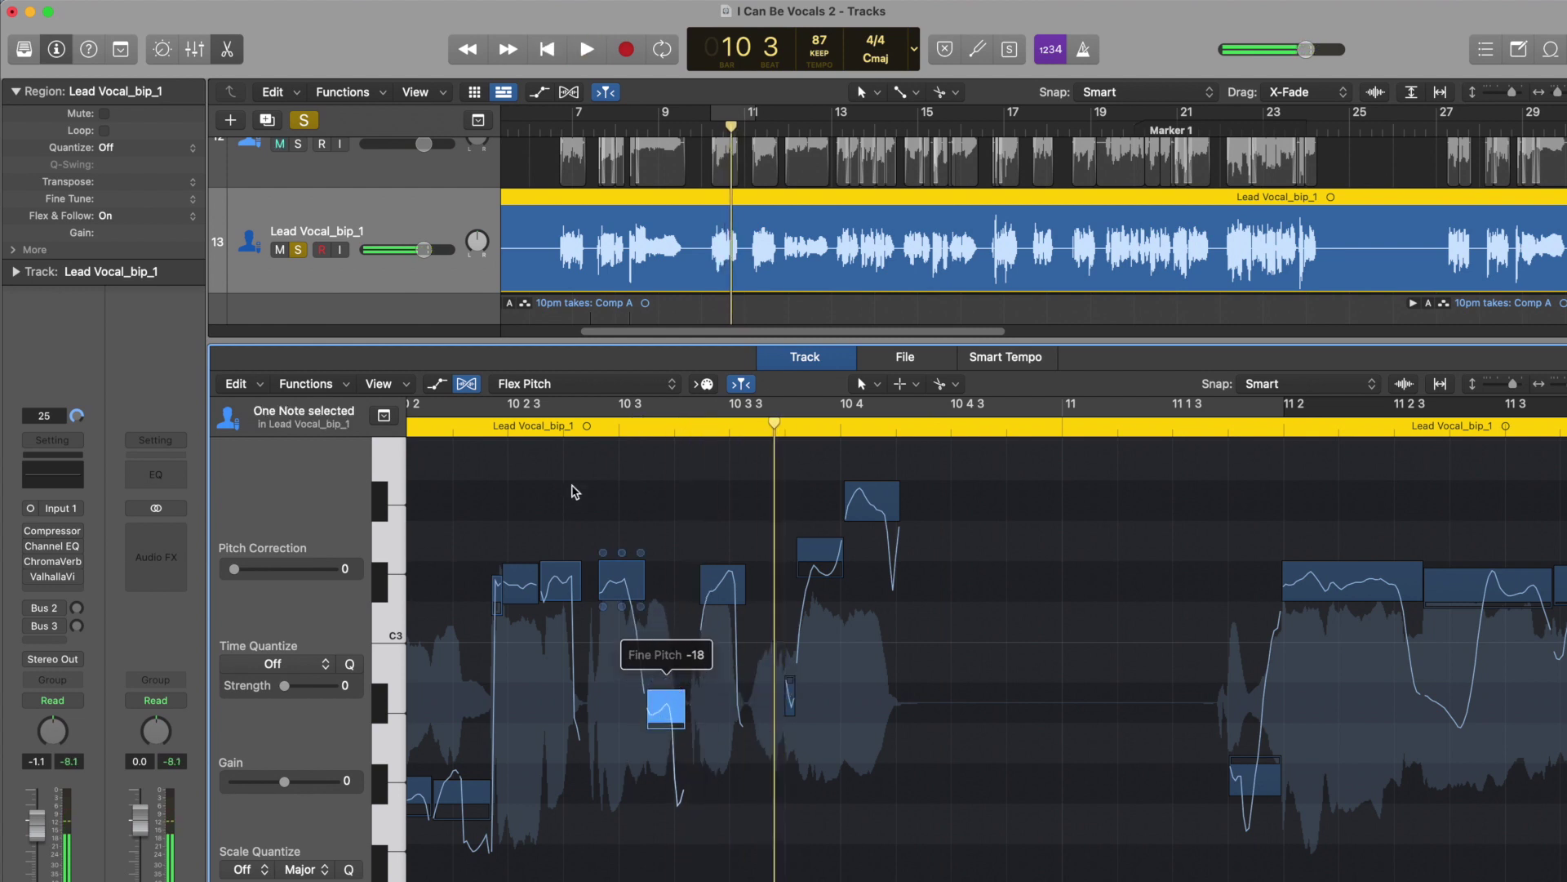
click(455, 434)
key(space)
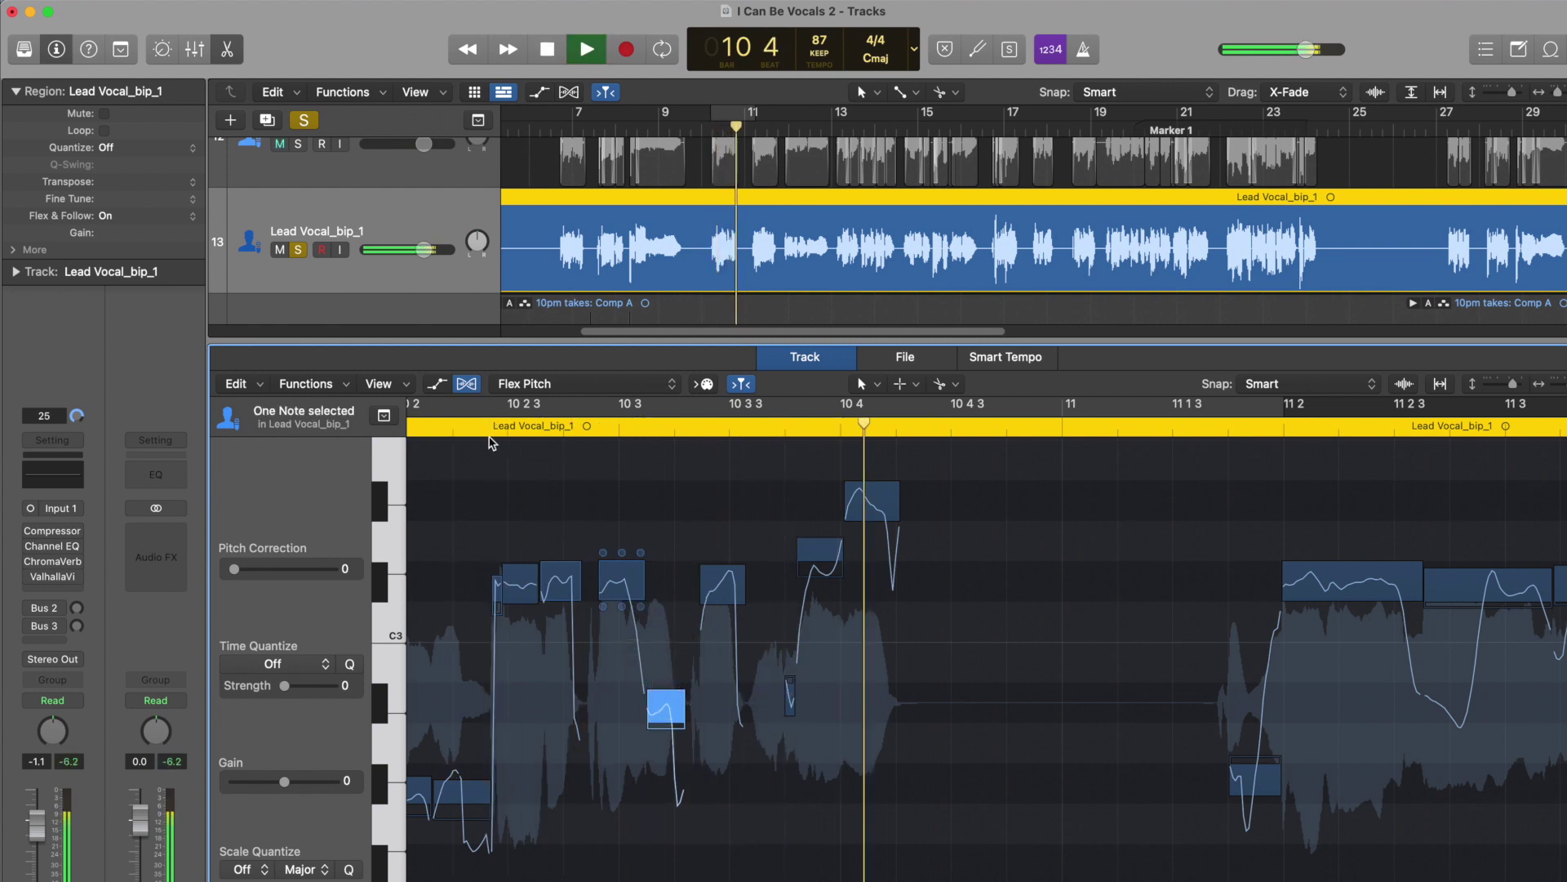
key(space)
click(820, 535)
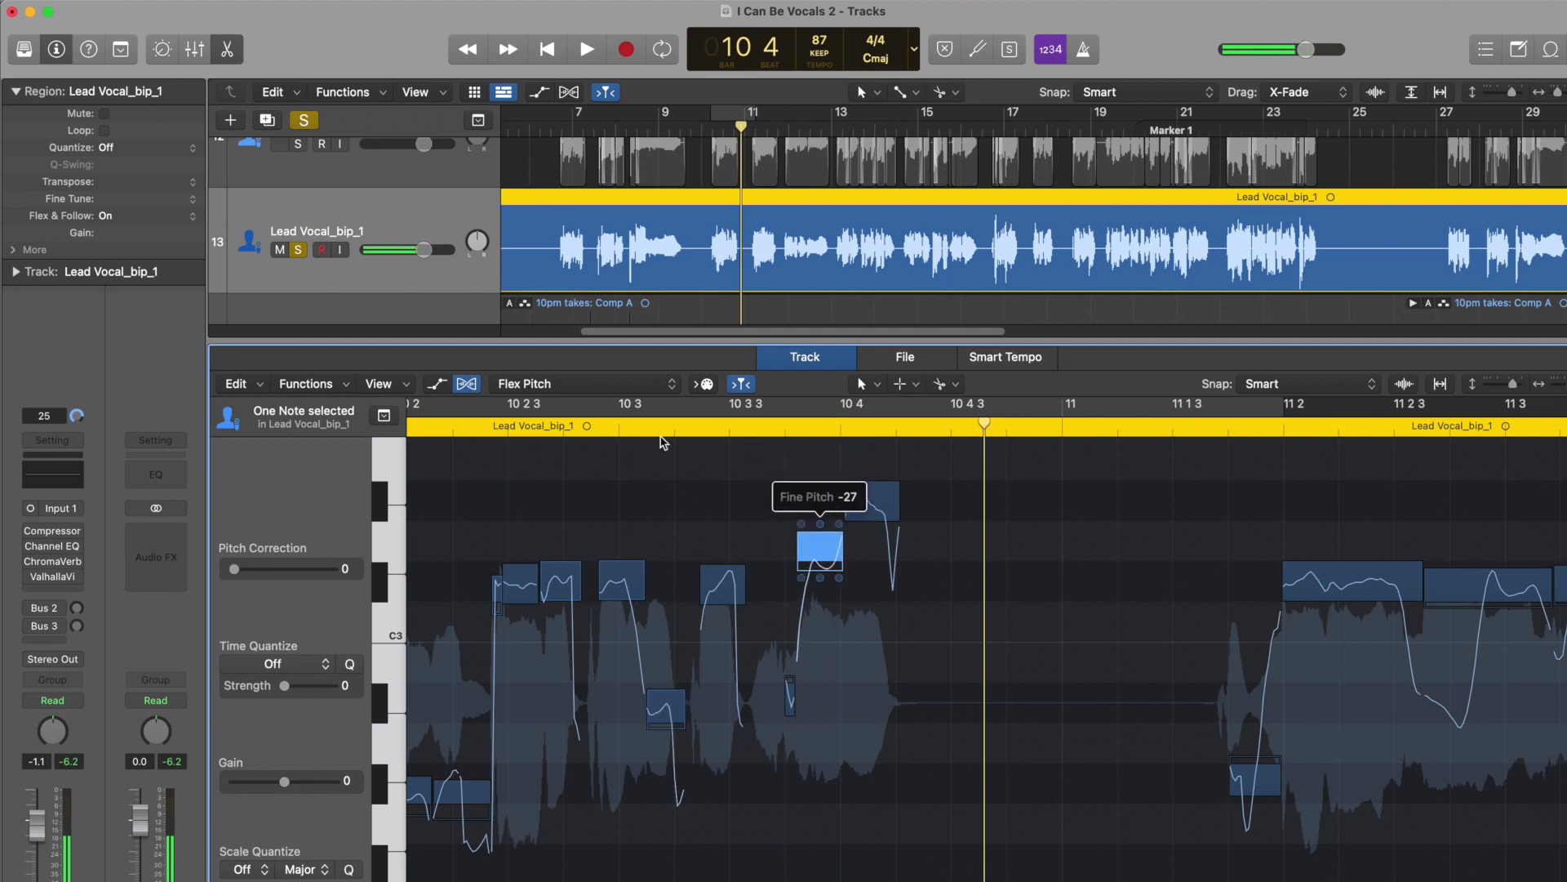
click(528, 424)
key(space)
- Raise the fine pitch of the note before 10 4 and audition the high note after it
key(space)
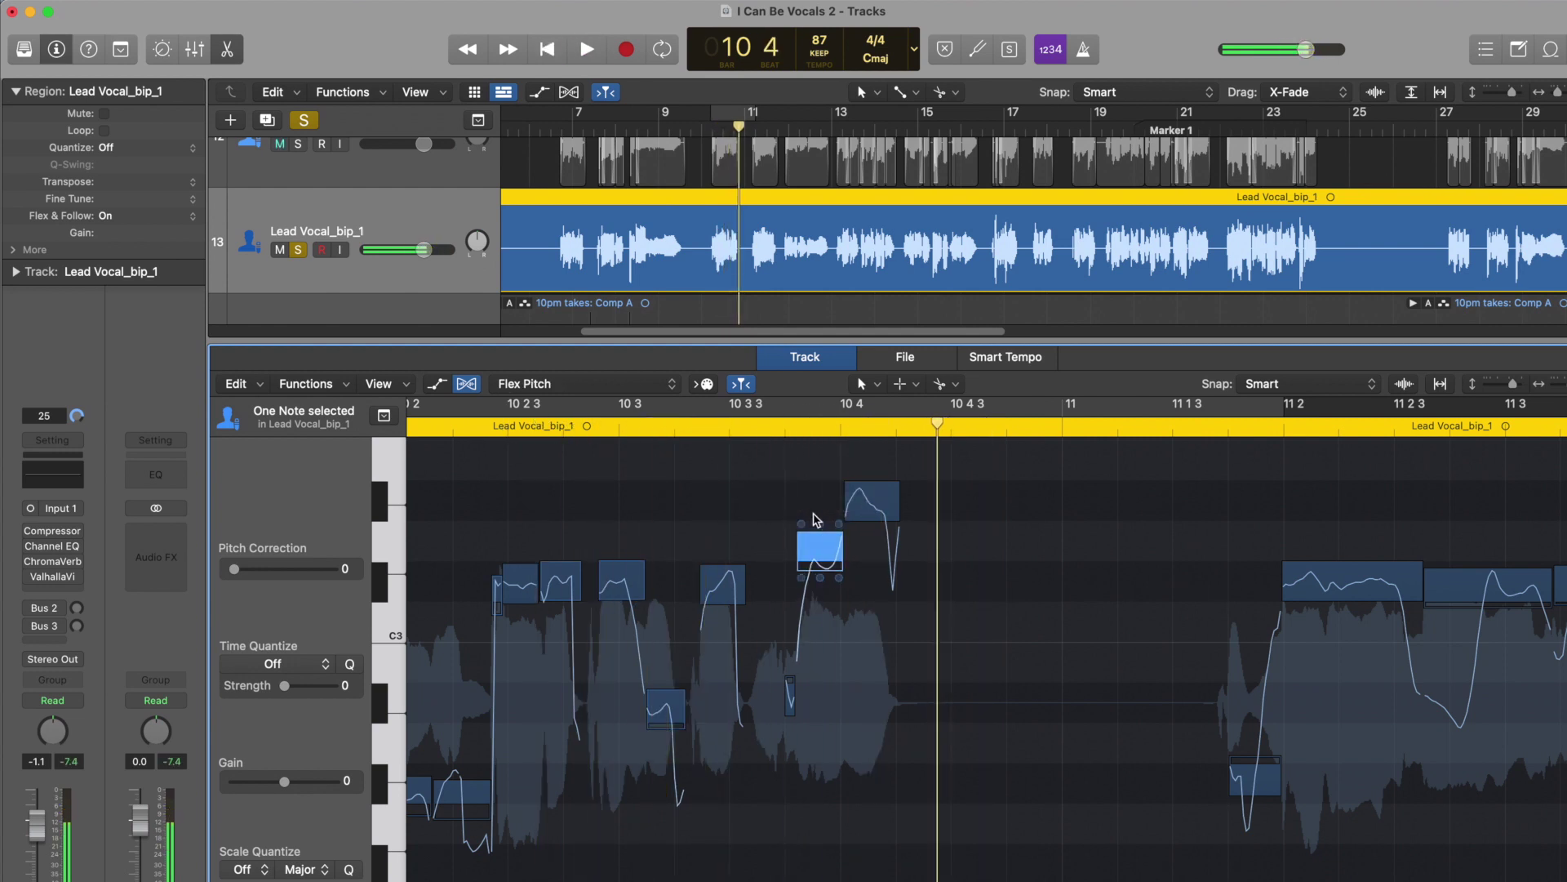
drag(820, 524, 821, 521)
click(725, 425)
key(space)
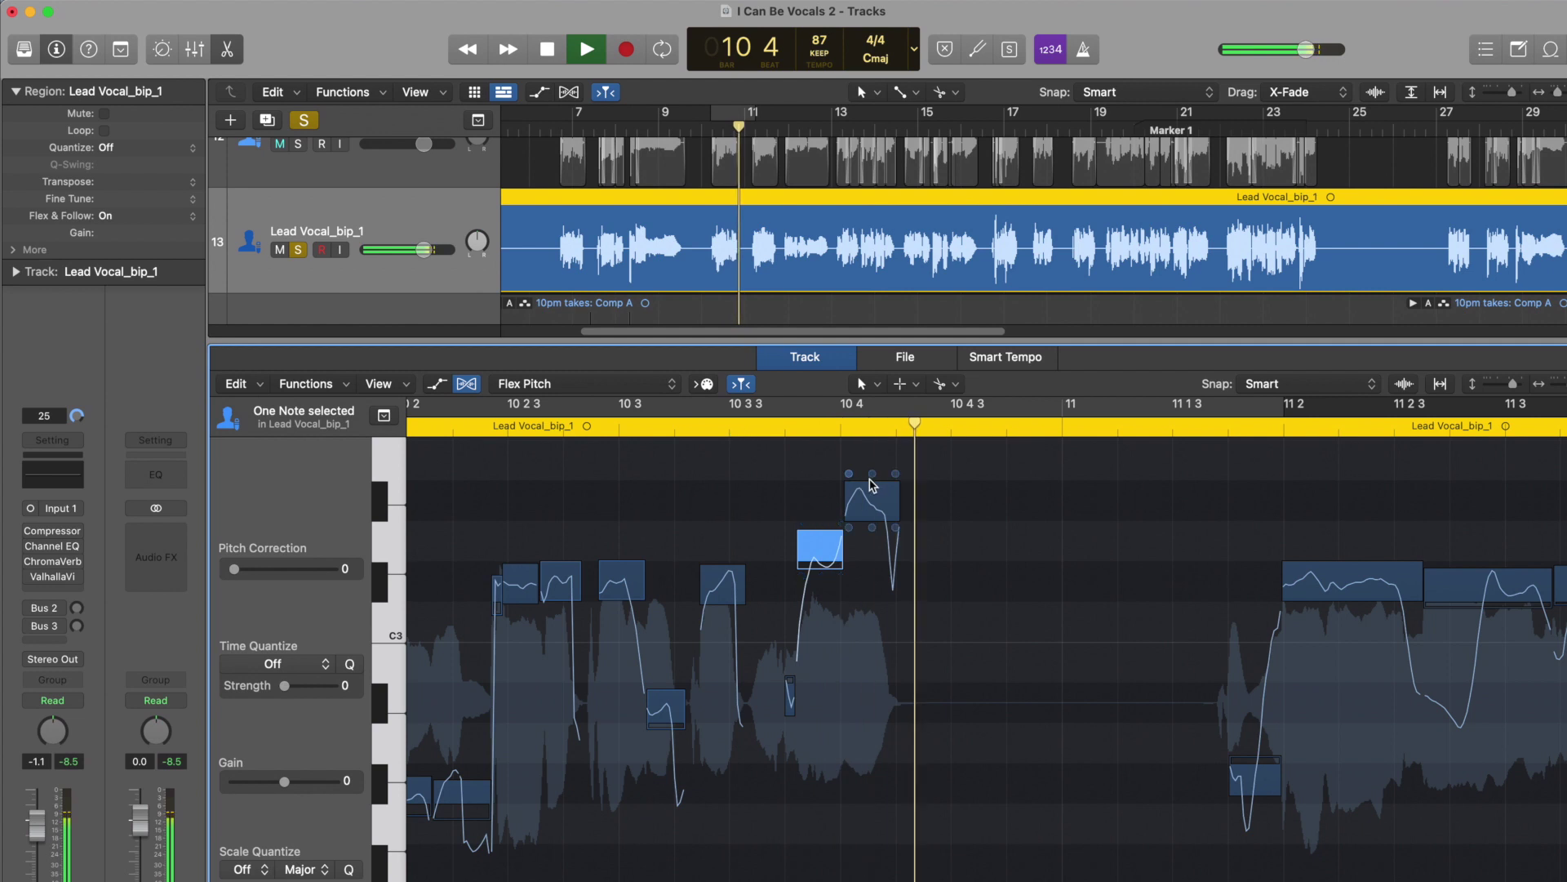
key(space)
click(895, 472)
click(705, 426)
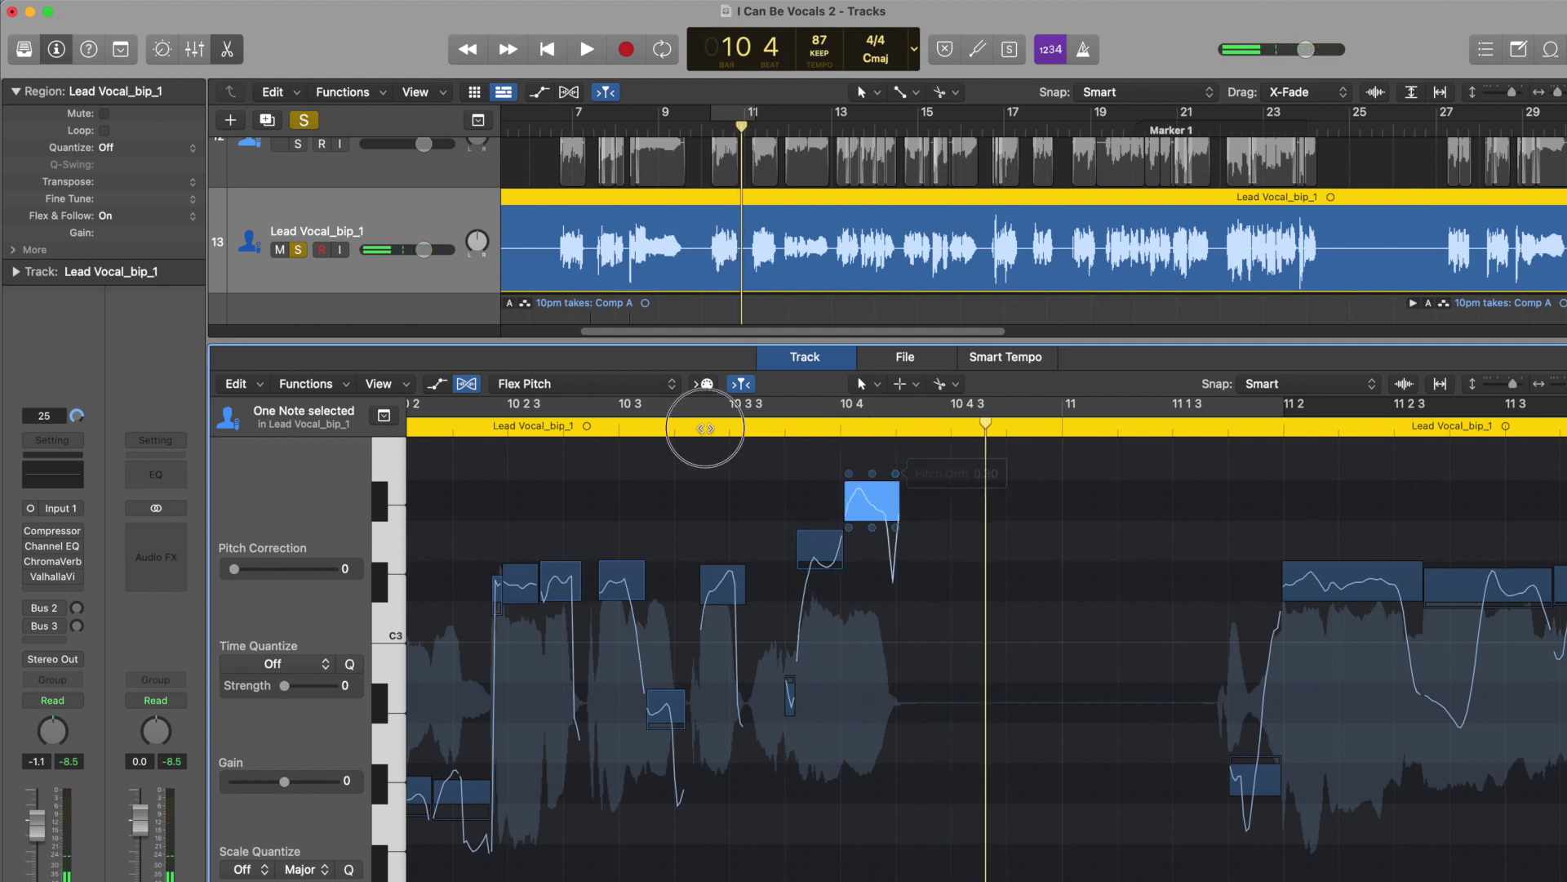
key(space)
key(space)
key(space)
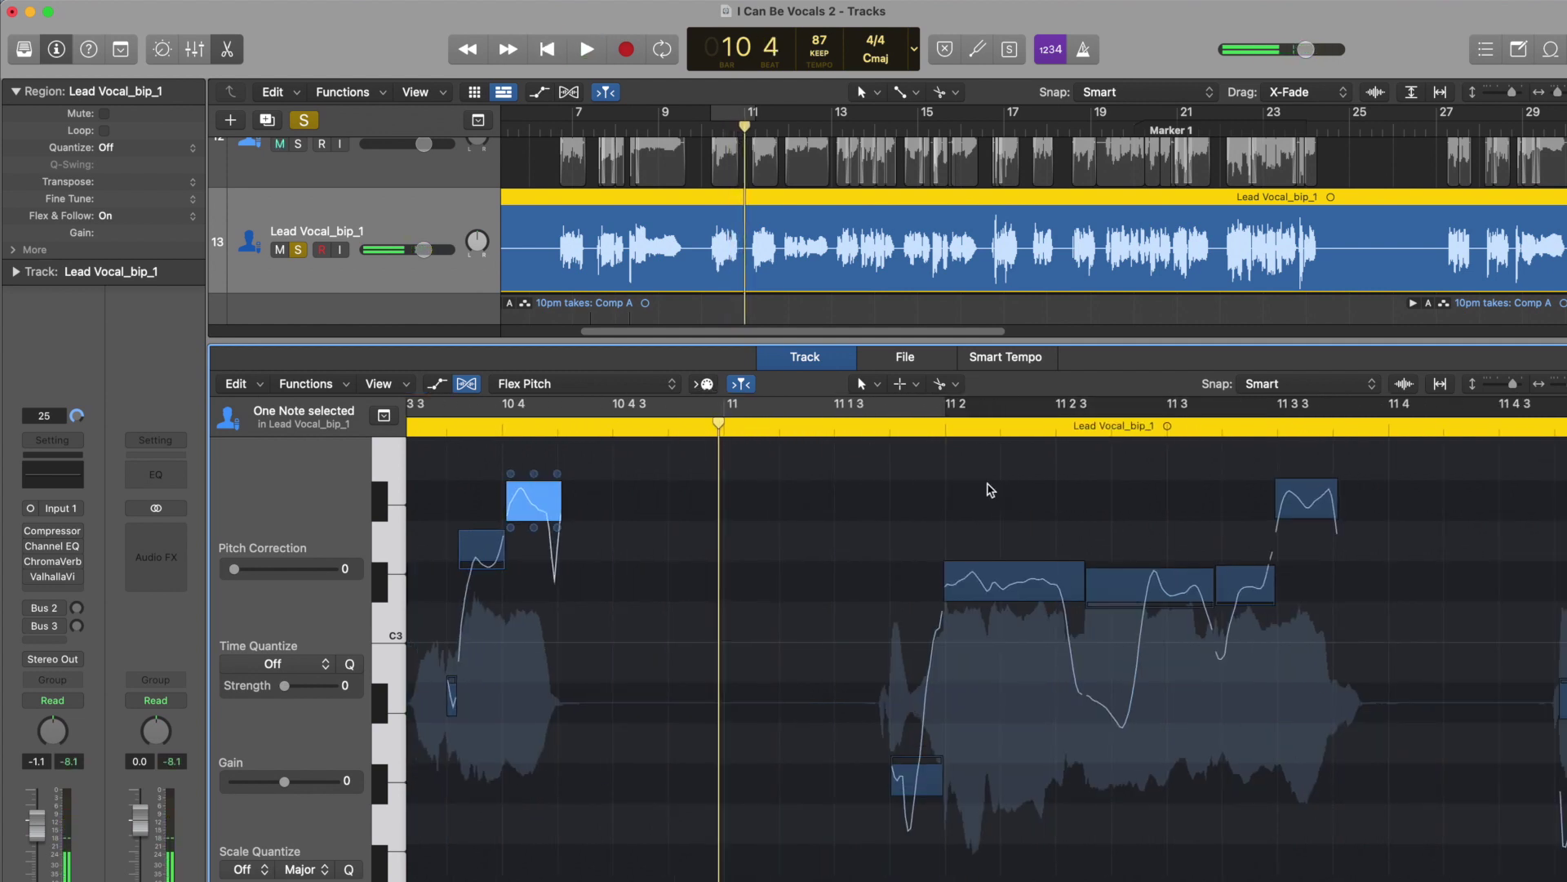
- Loop 11 1 to bar 12, nudge the C#3 note at 11 2 upward, and replay
key(space)
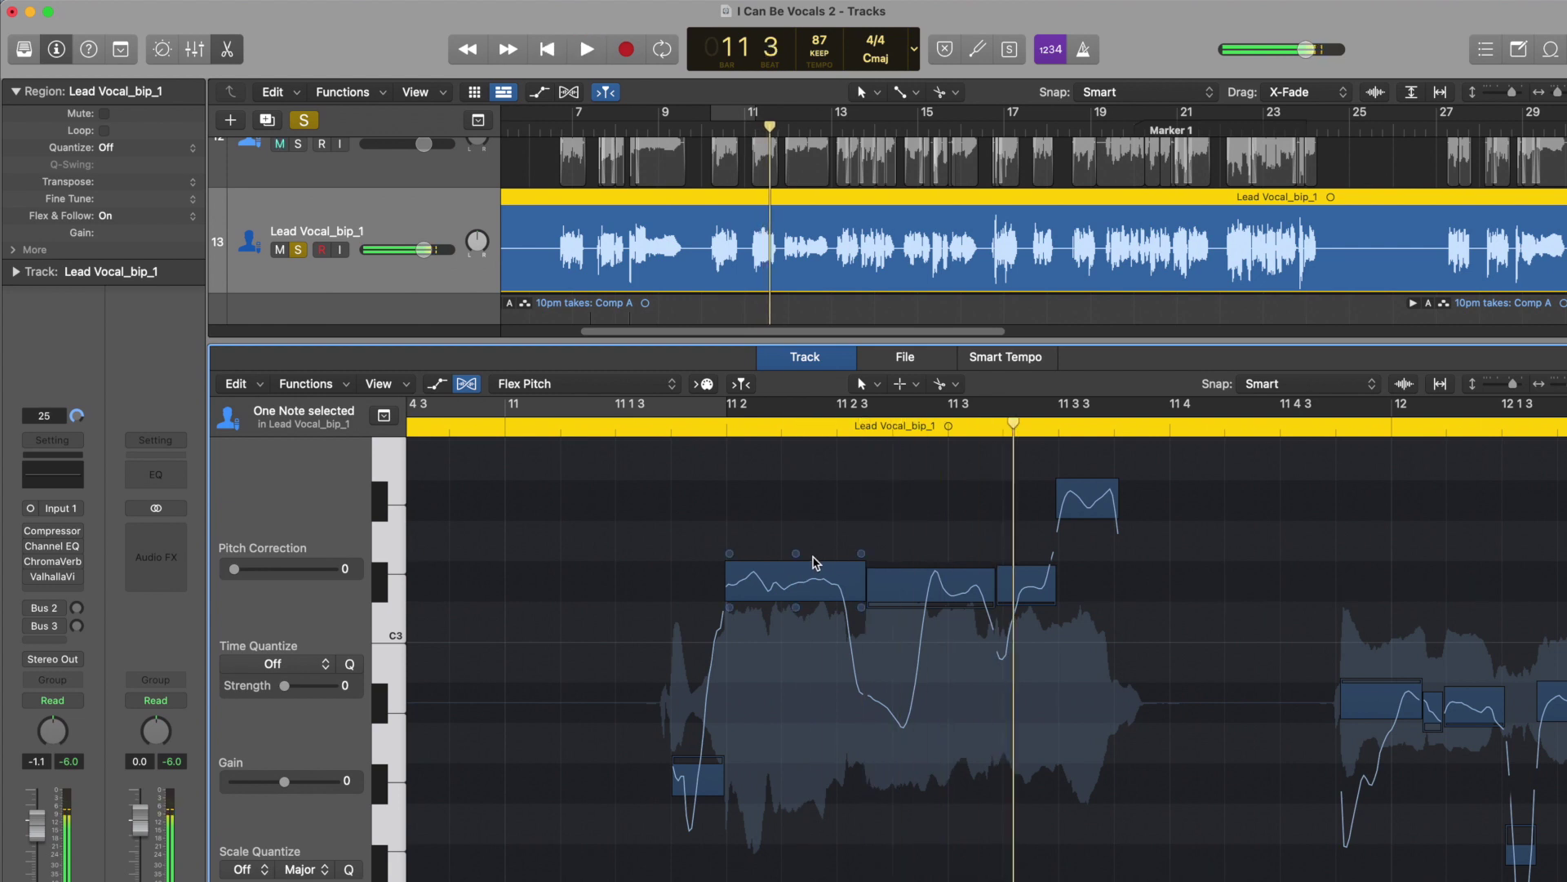
click(651, 429)
drag(655, 409, 1387, 410)
key(space)
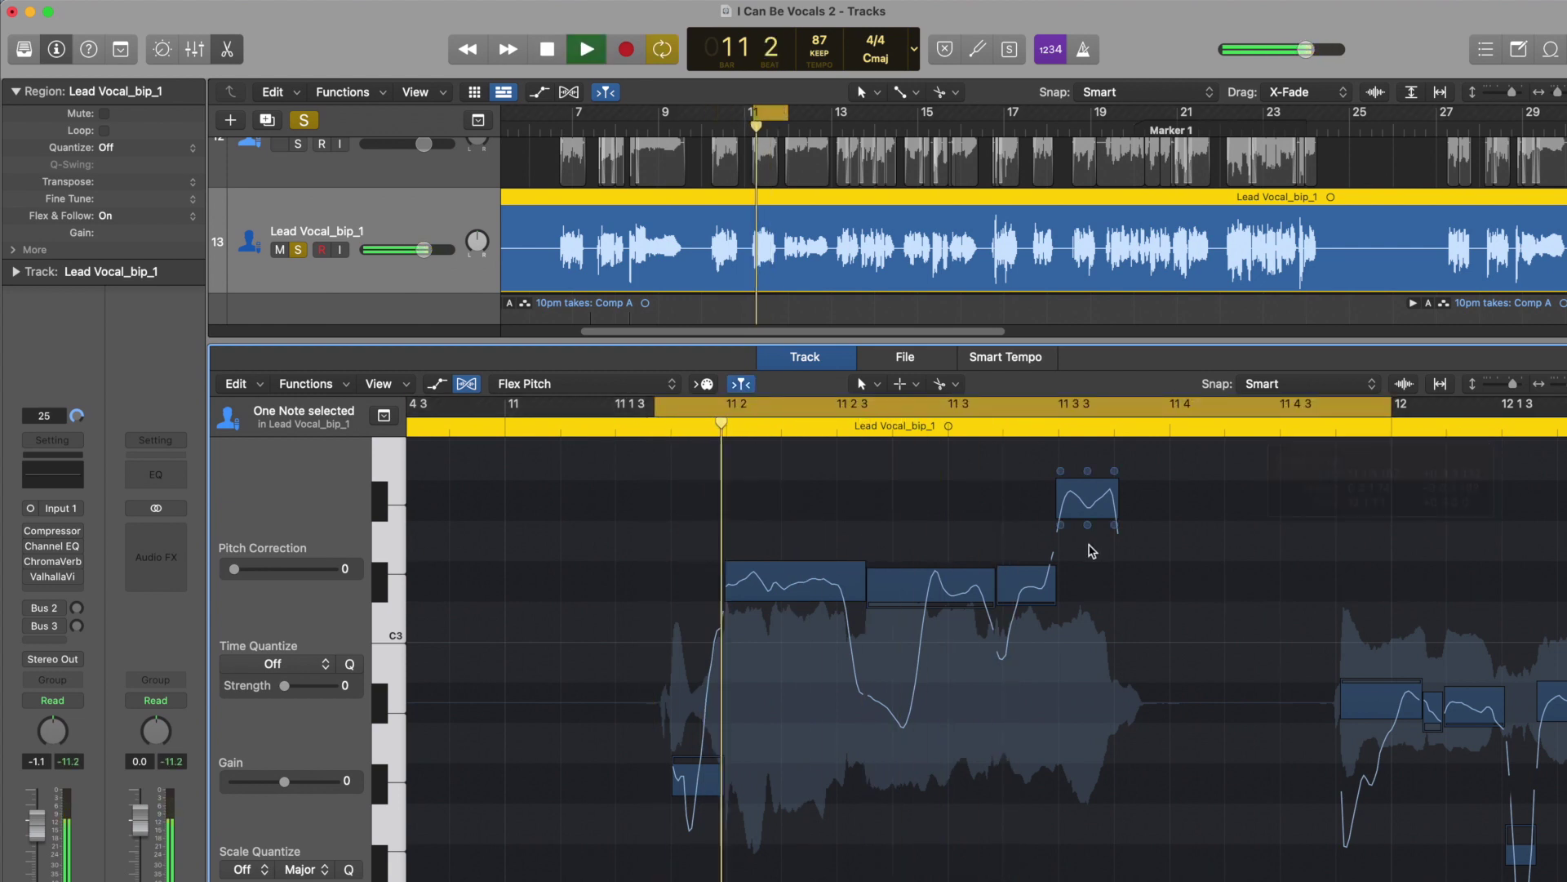
key(space)
drag(807, 578, 809, 545)
key(space)
key(space)
click(589, 432)
key(space)
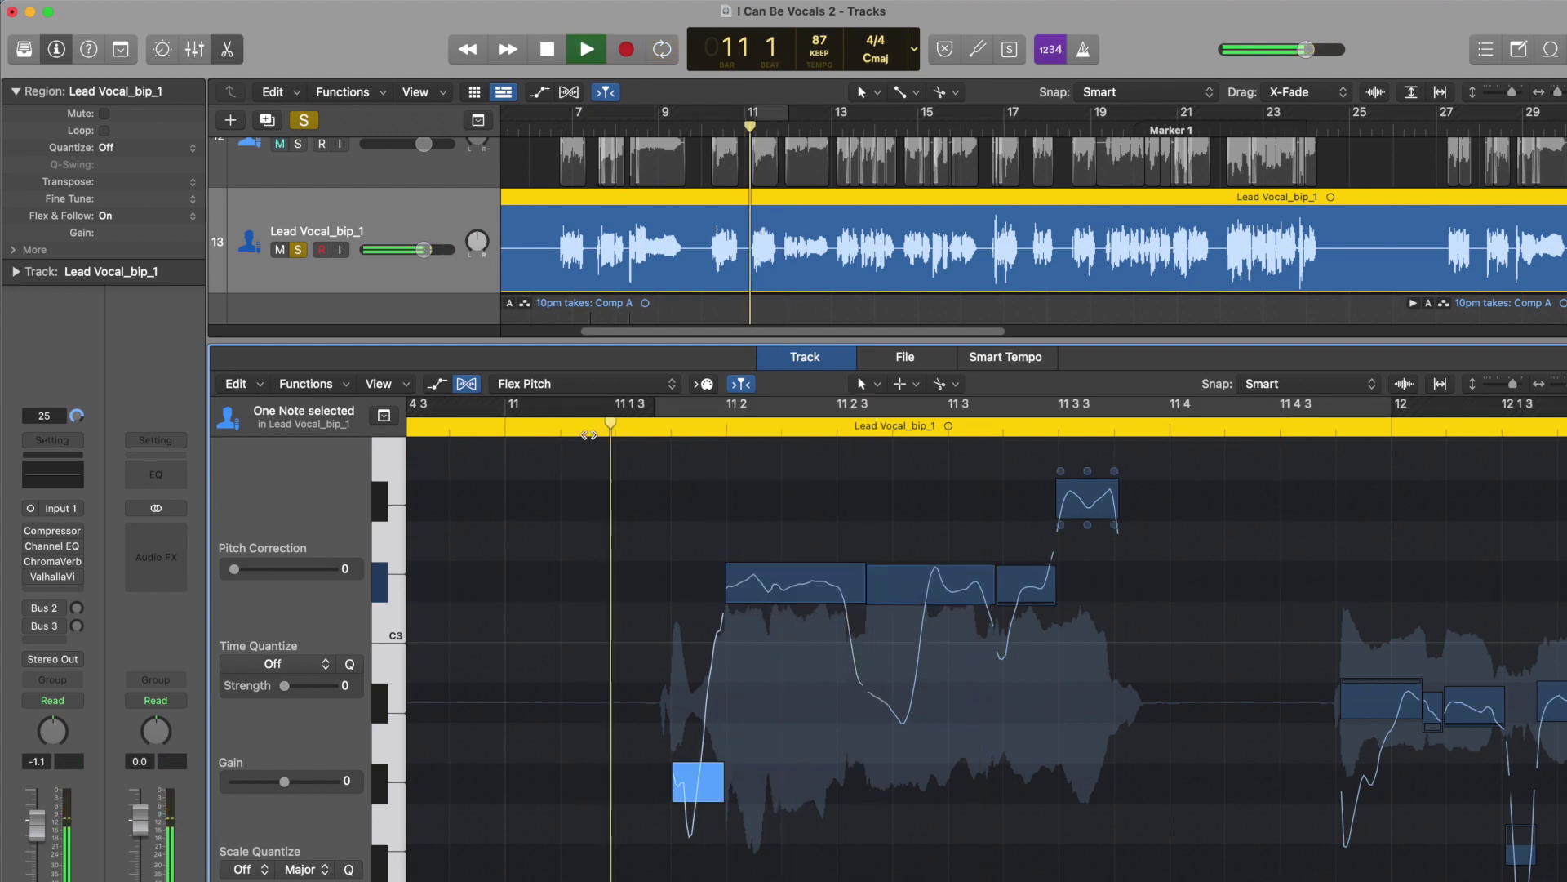
key(space)
- Split the long note at 11 2 and drag its second half lower
right_click(795, 579)
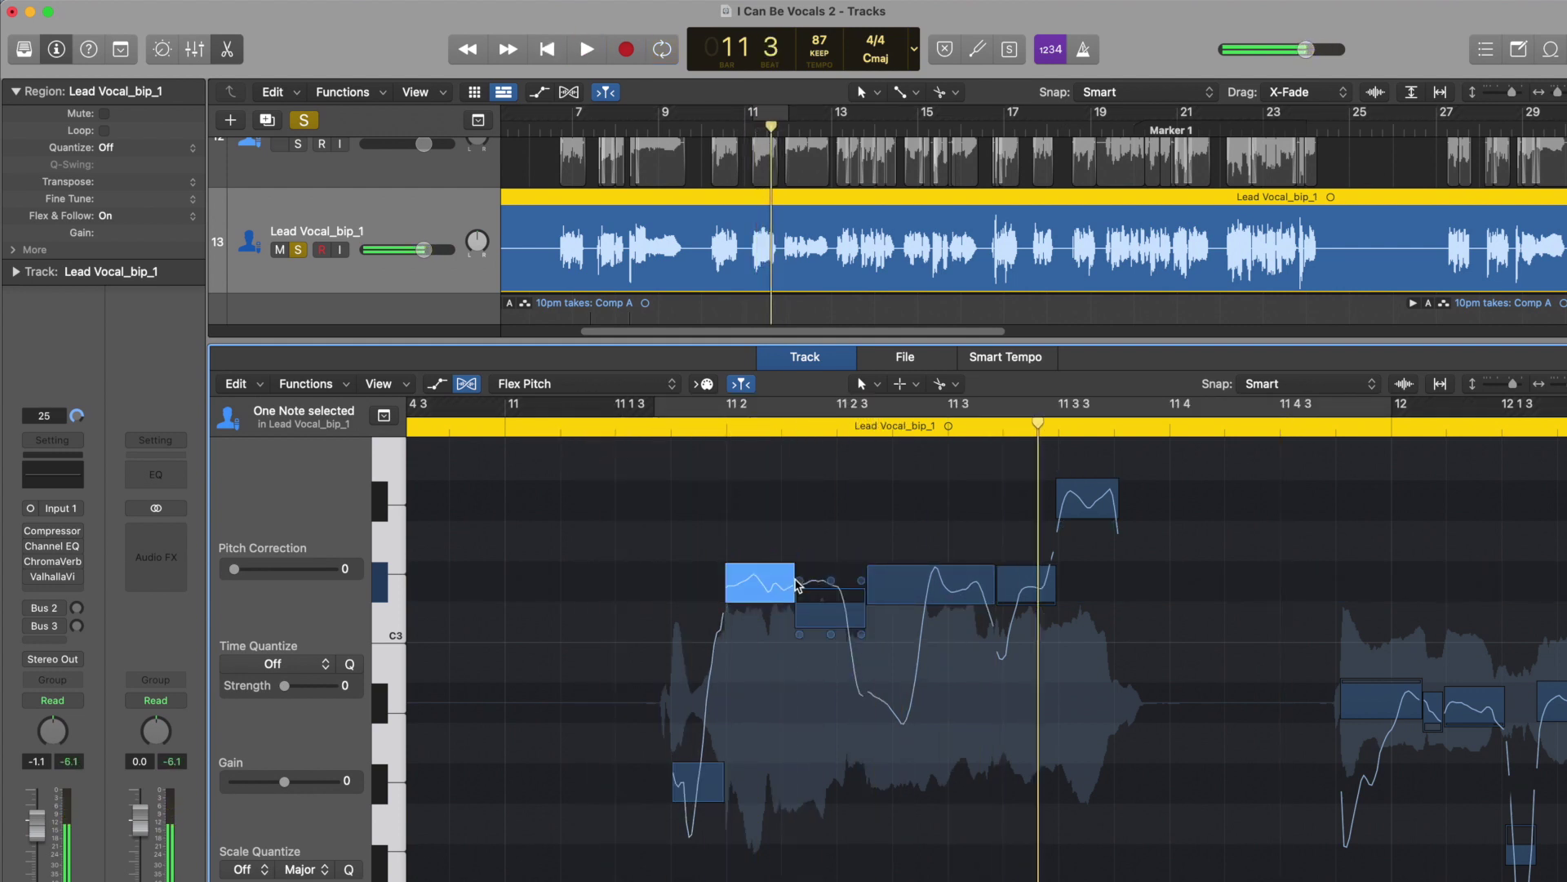
key(space)
click(676, 423)
key(space)
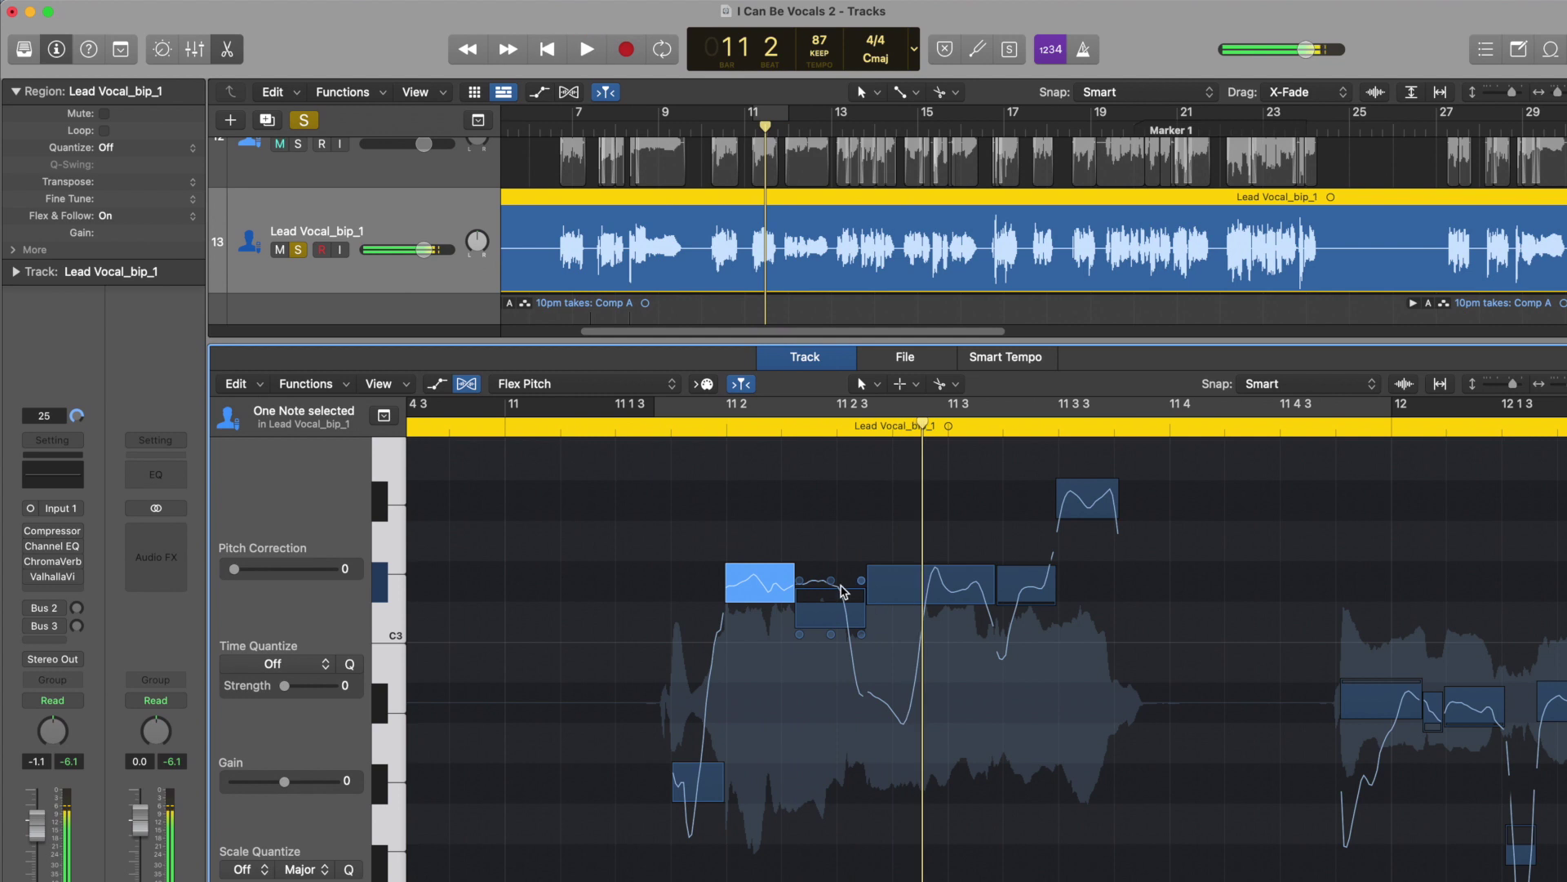
drag(830, 581, 846, 729)
- Split the long note again after 11 2 and play back the edited phrase
click(661, 433)
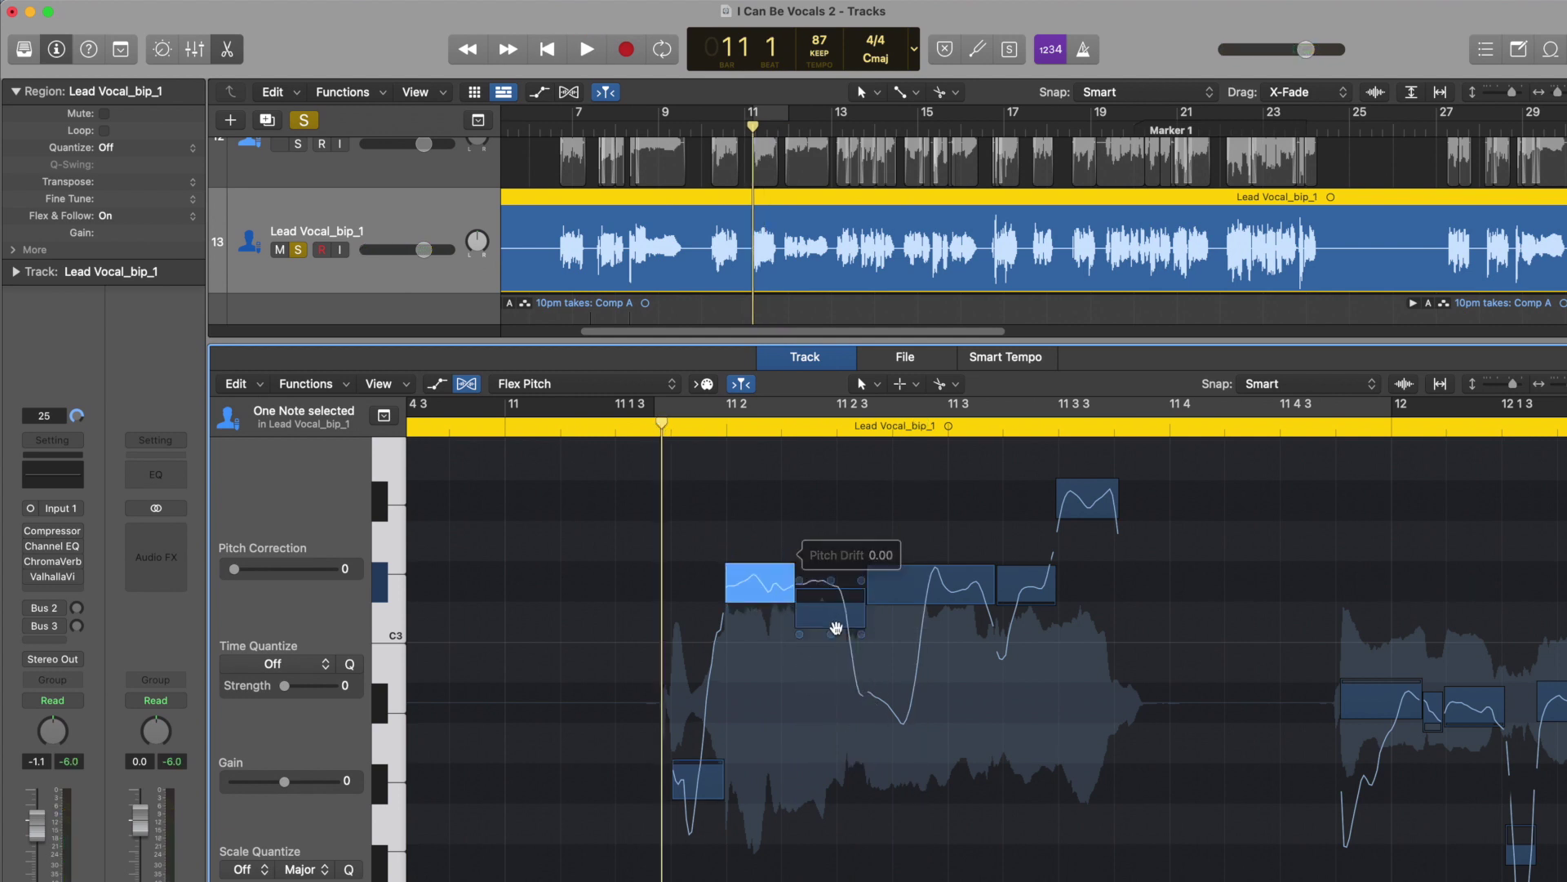
click(829, 598)
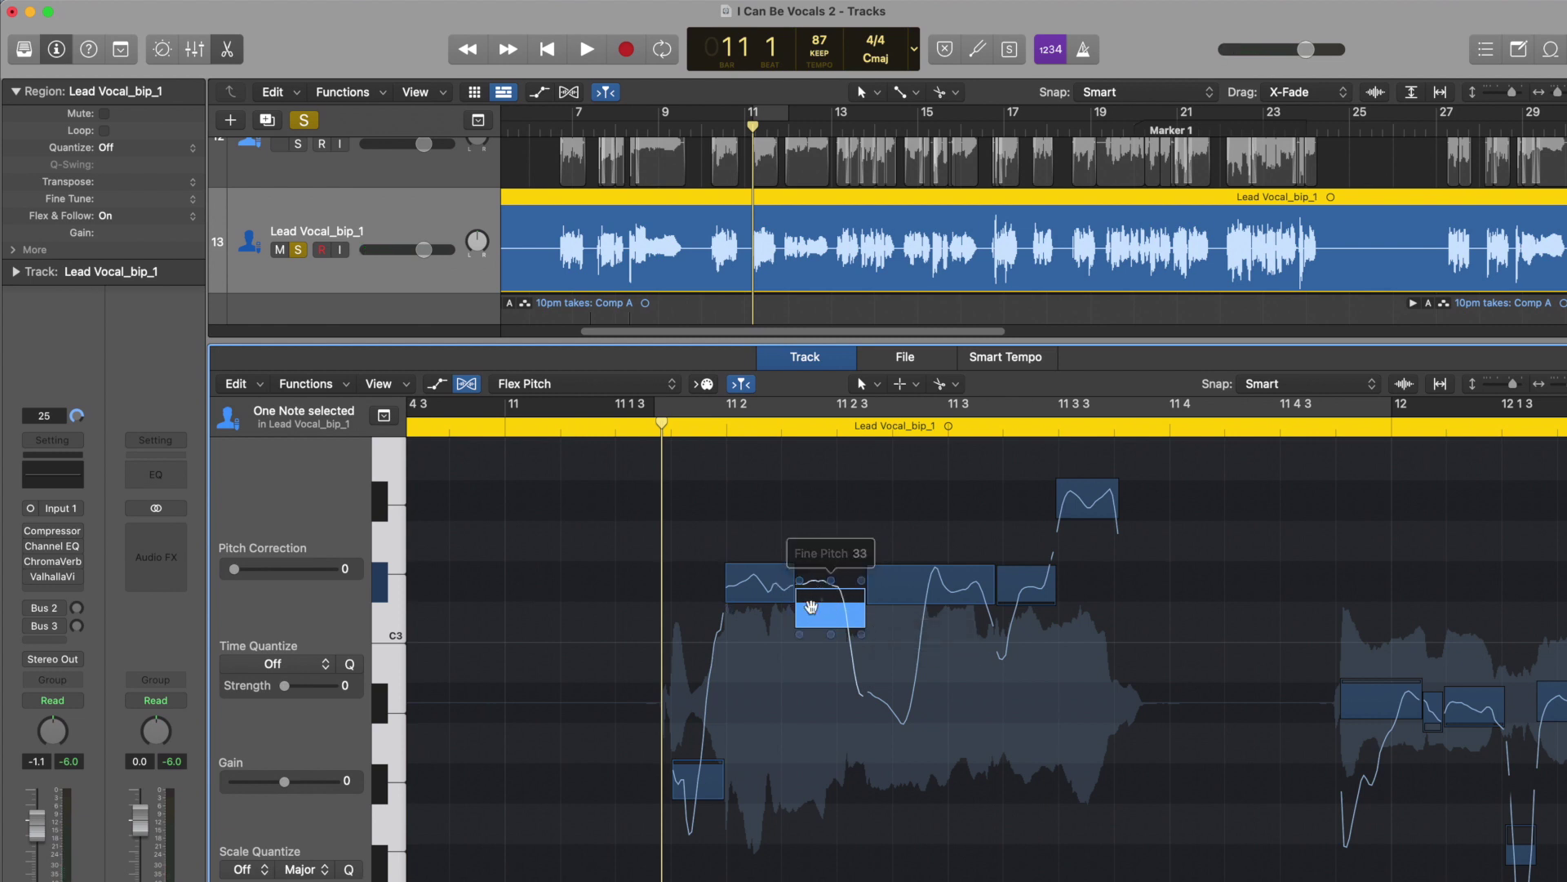
right_click(930, 590)
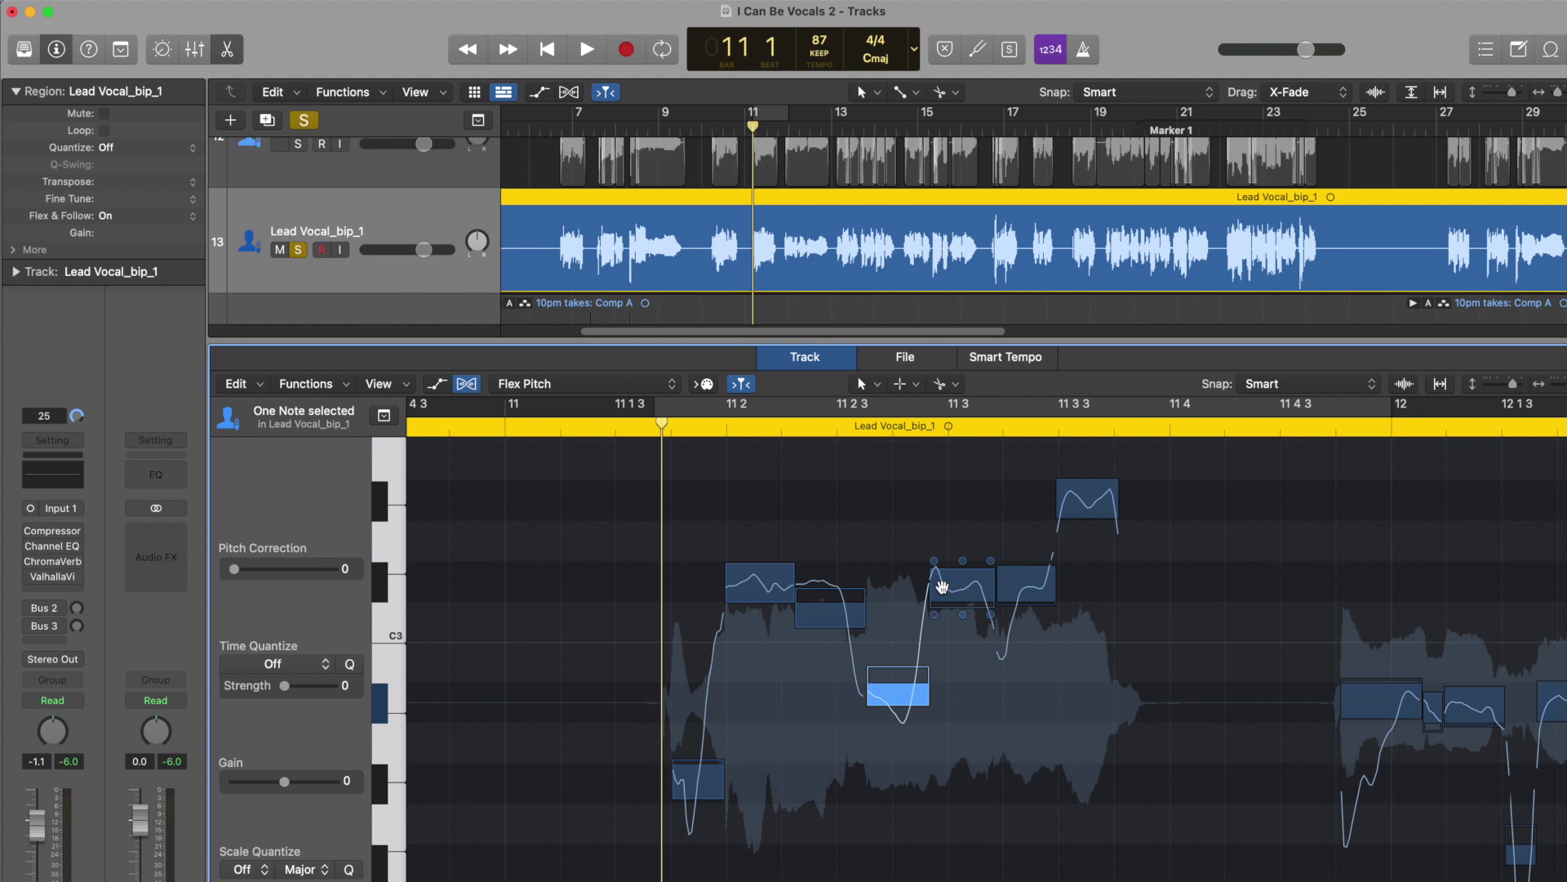
key(space)
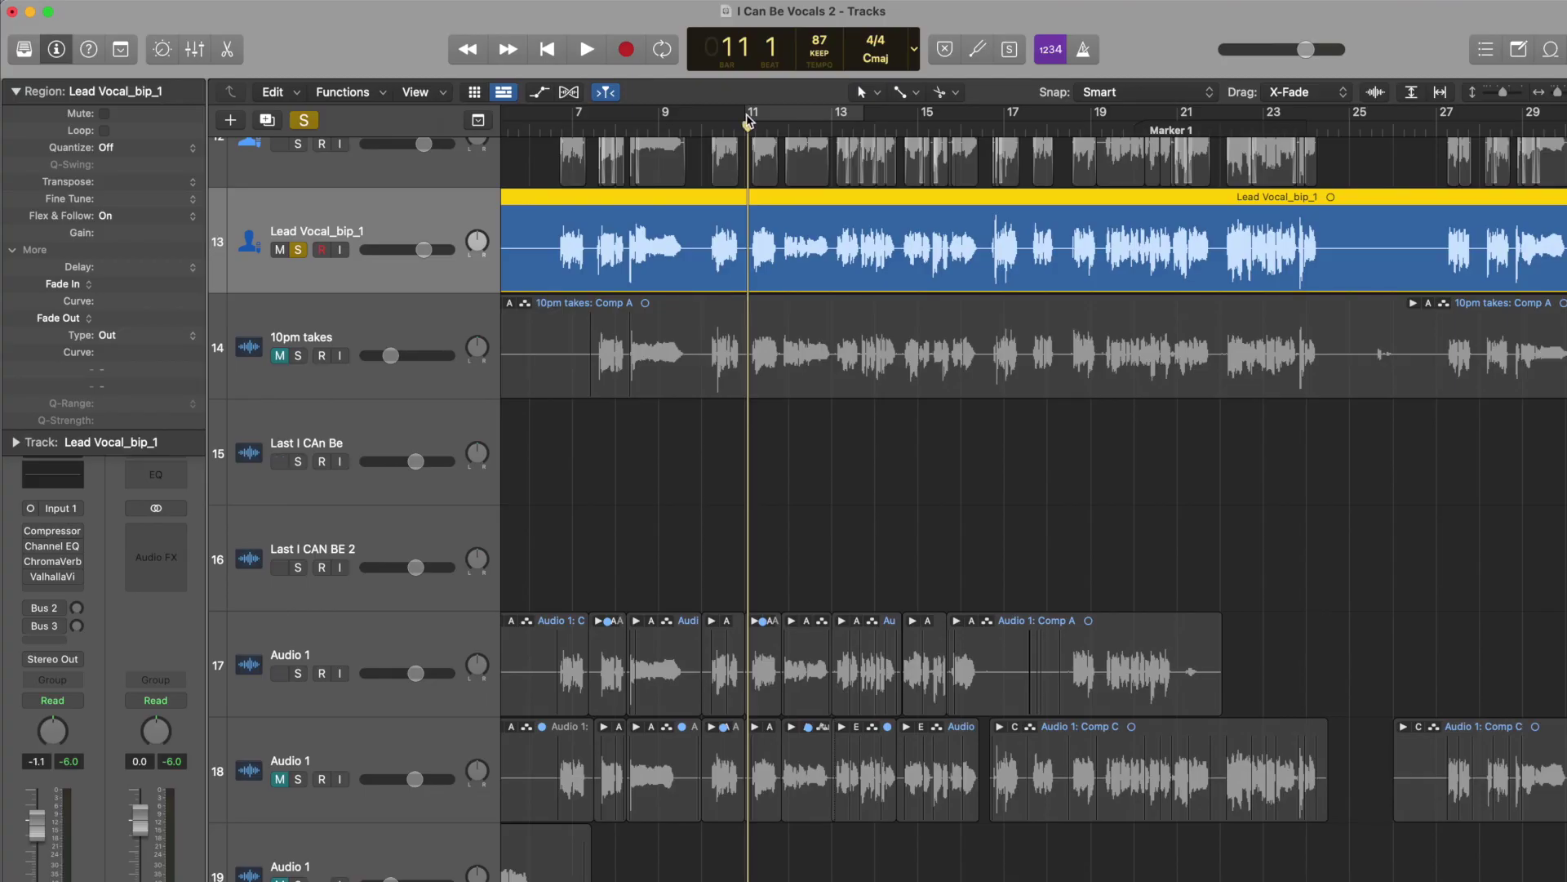
drag(749, 122, 1176, 114)
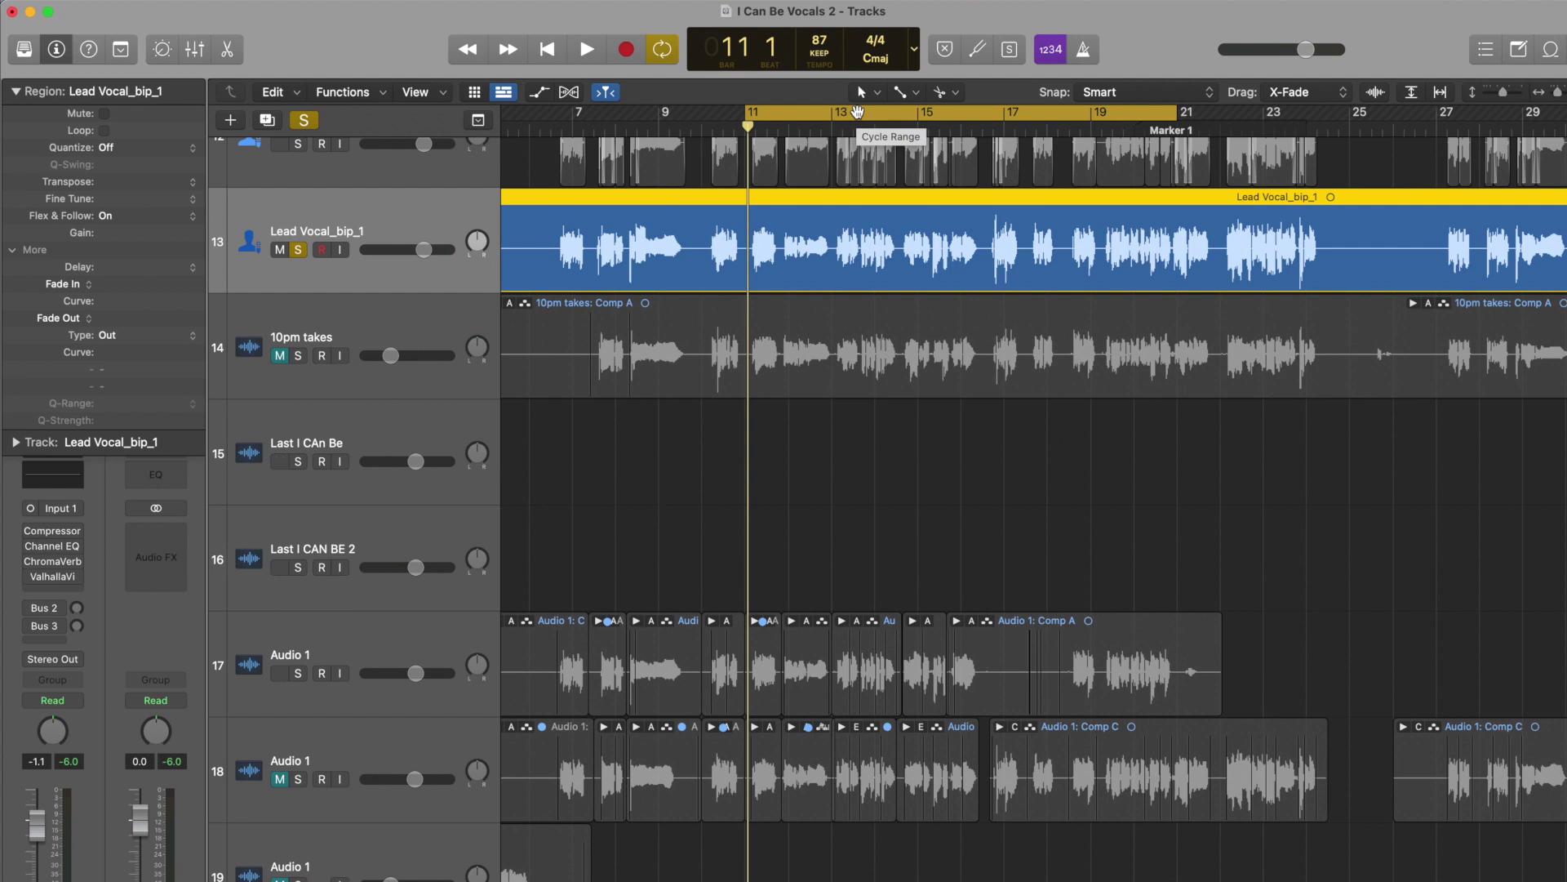
key(e)
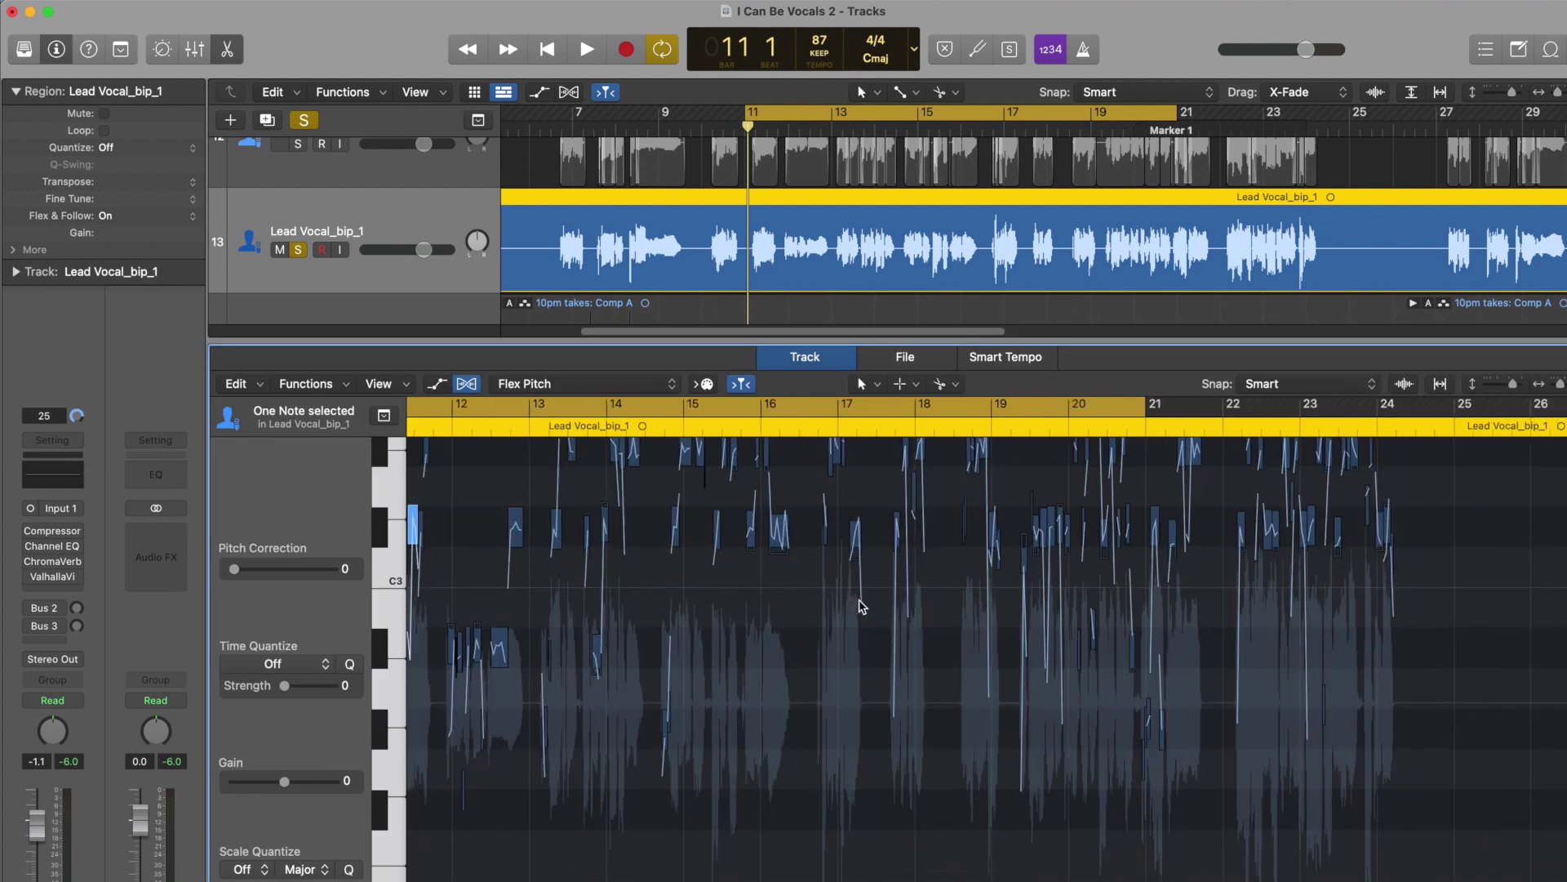
scroll(767, 628, left, 5)
scroll(715, 620, up, 10)
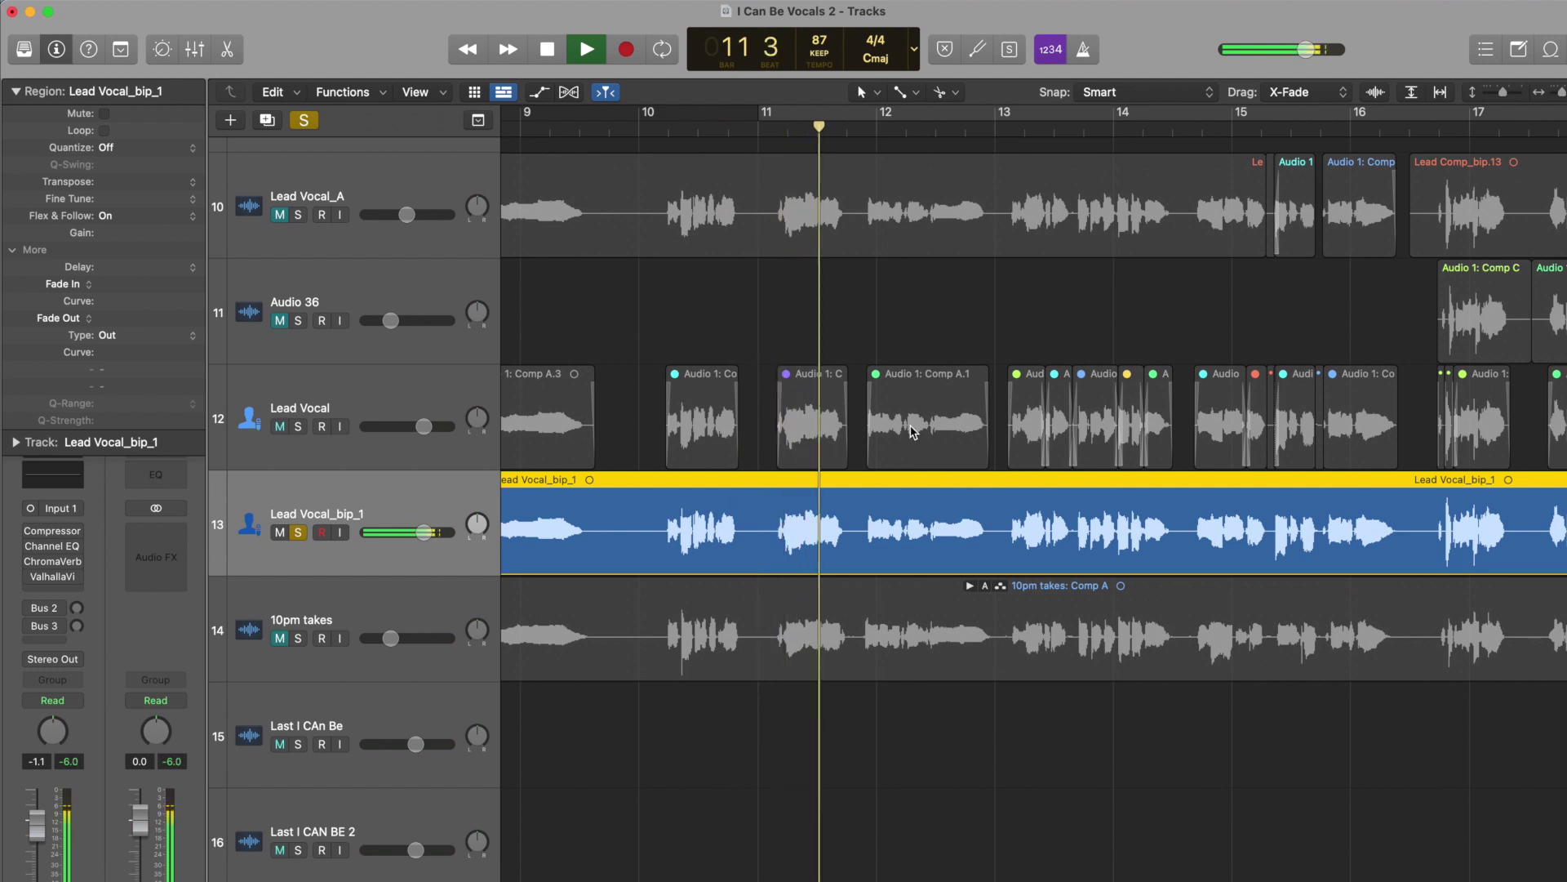
- Set a cycle range over roughly bars 12–16 and play it
scroll(915, 433, right, 1)
scroll(915, 433, right, 5)
key(space)
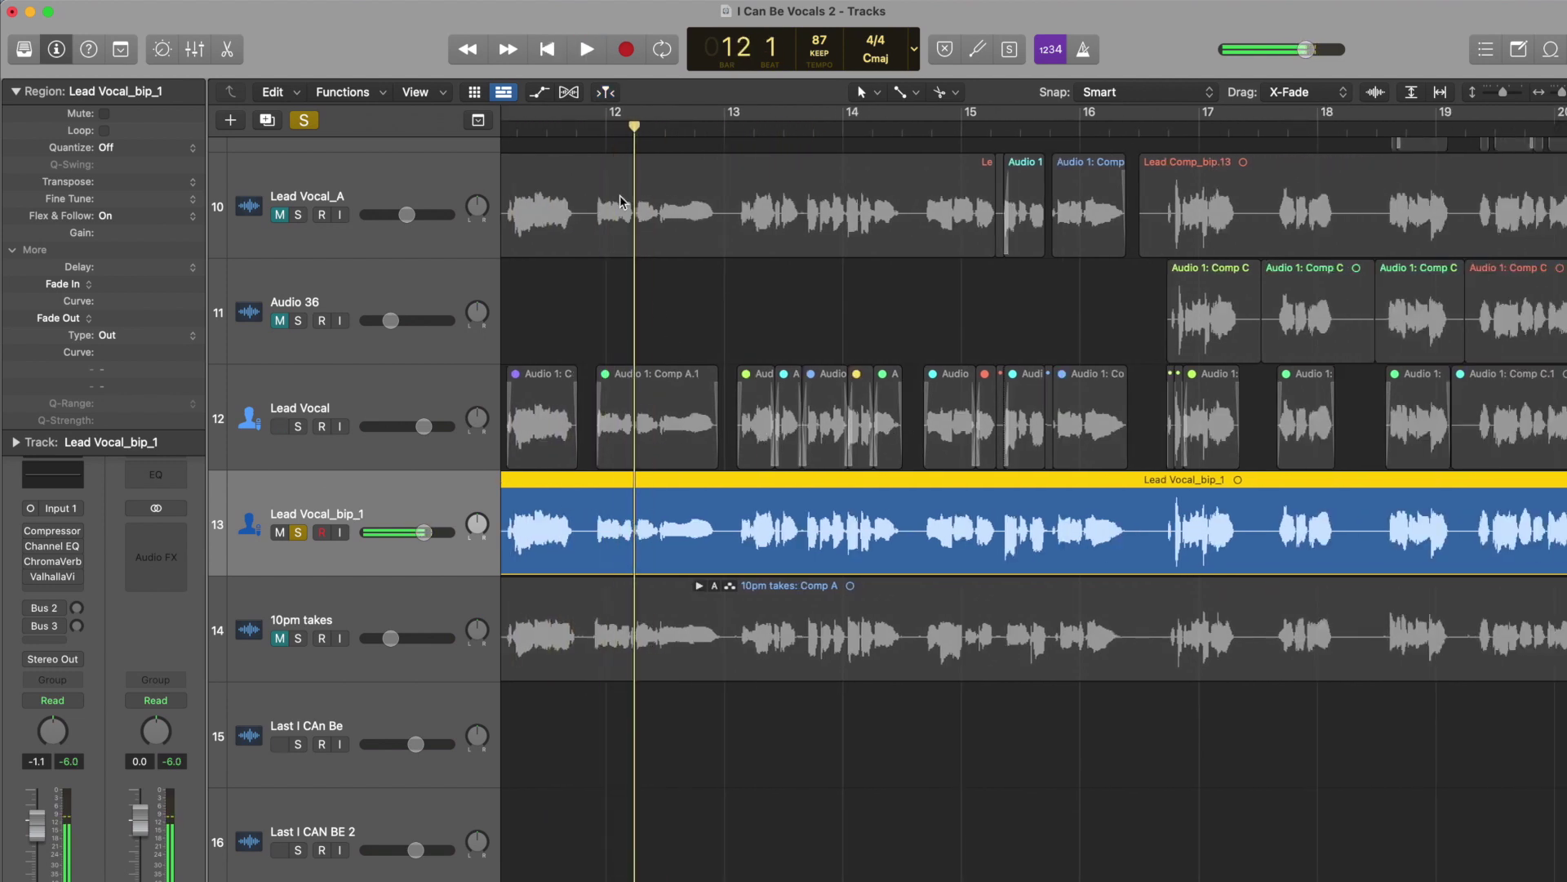
drag(586, 120, 1080, 120)
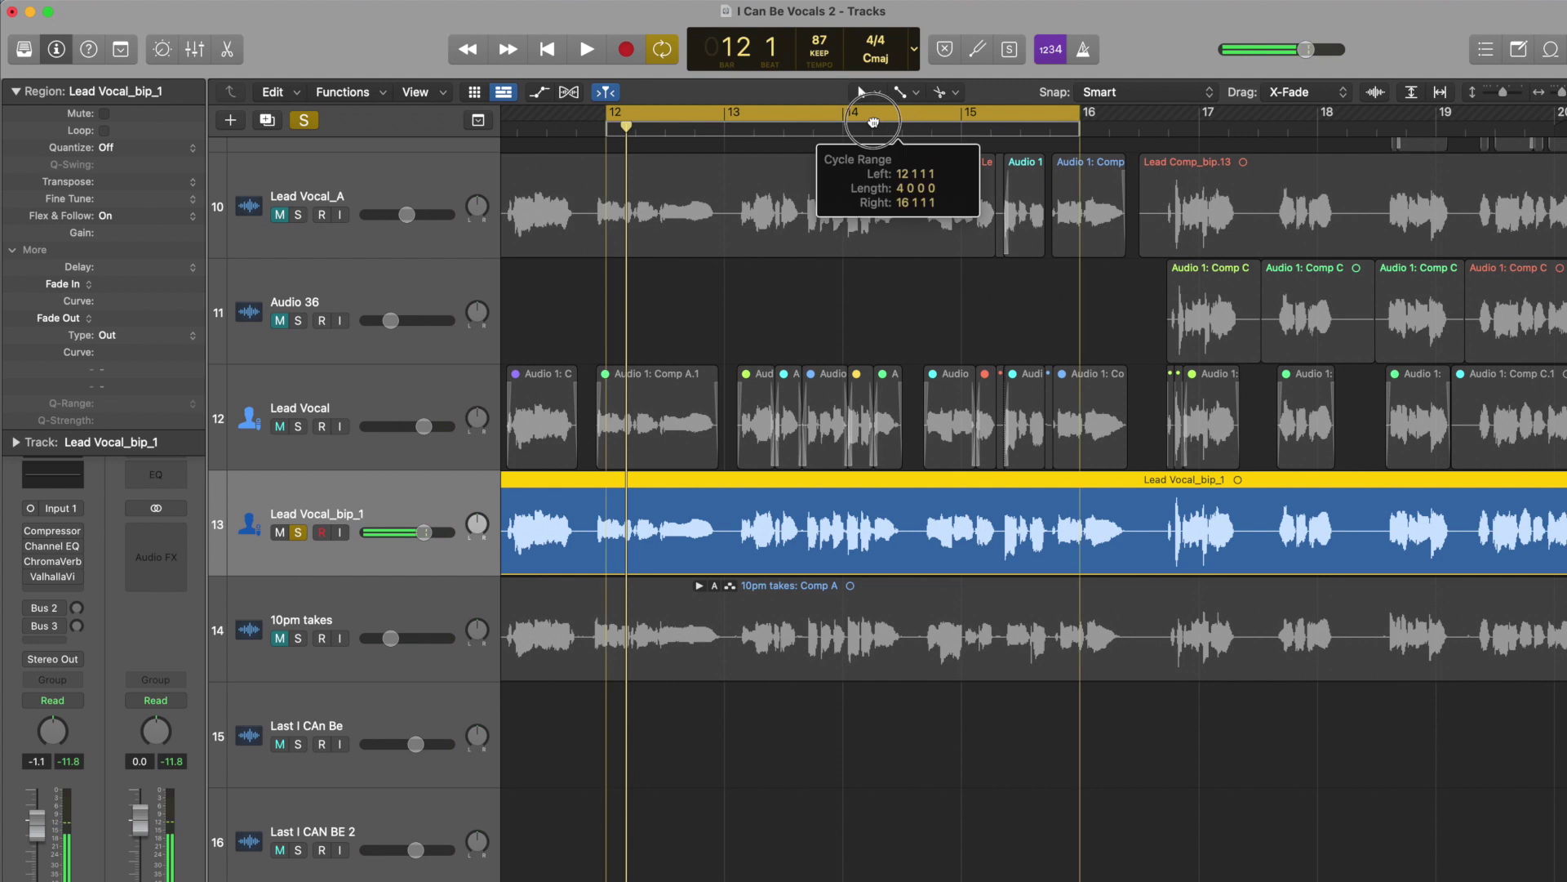
drag(865, 118, 851, 119)
key(space)
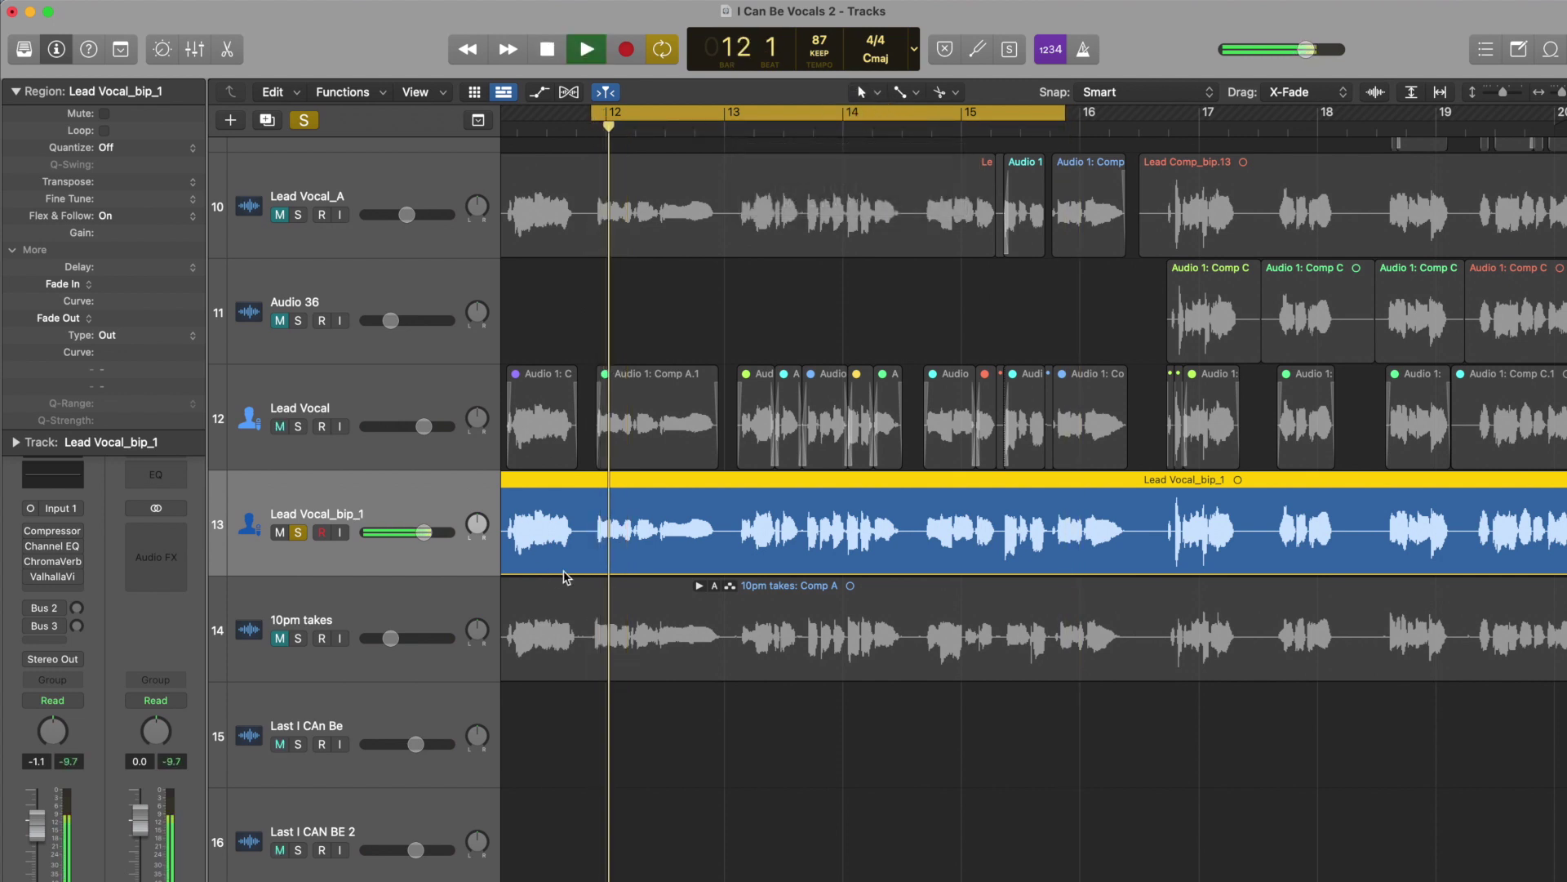
- Turn off looping and play the vocal from bar 11 beat 2
scroll(724, 563, down, 1)
scroll(724, 563, left, 5)
scroll(724, 563, up, 3)
key(space)
key(c)
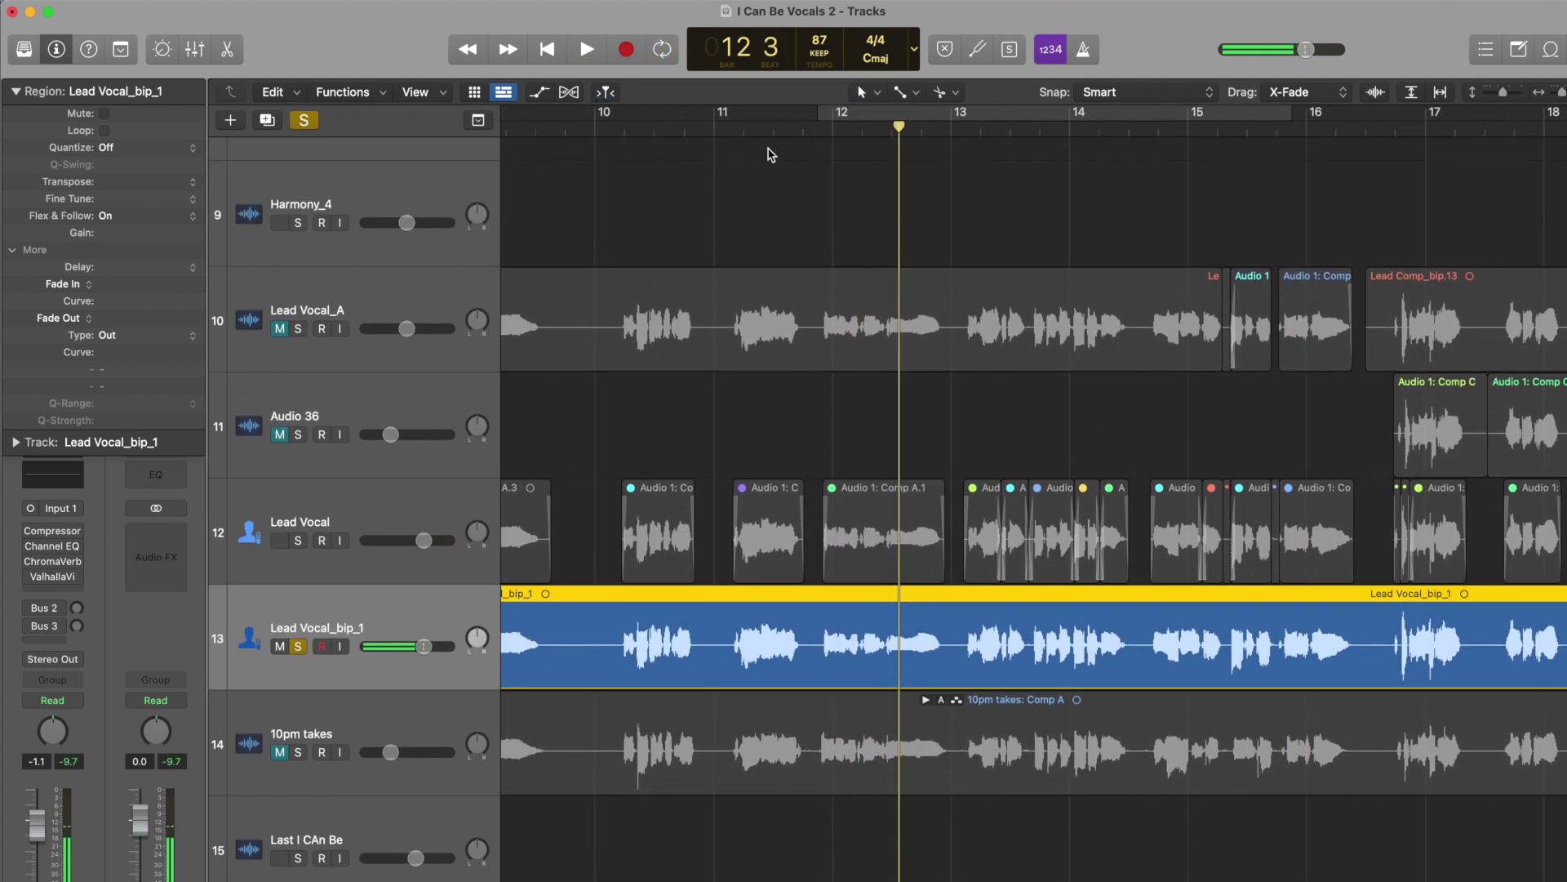
click(759, 128)
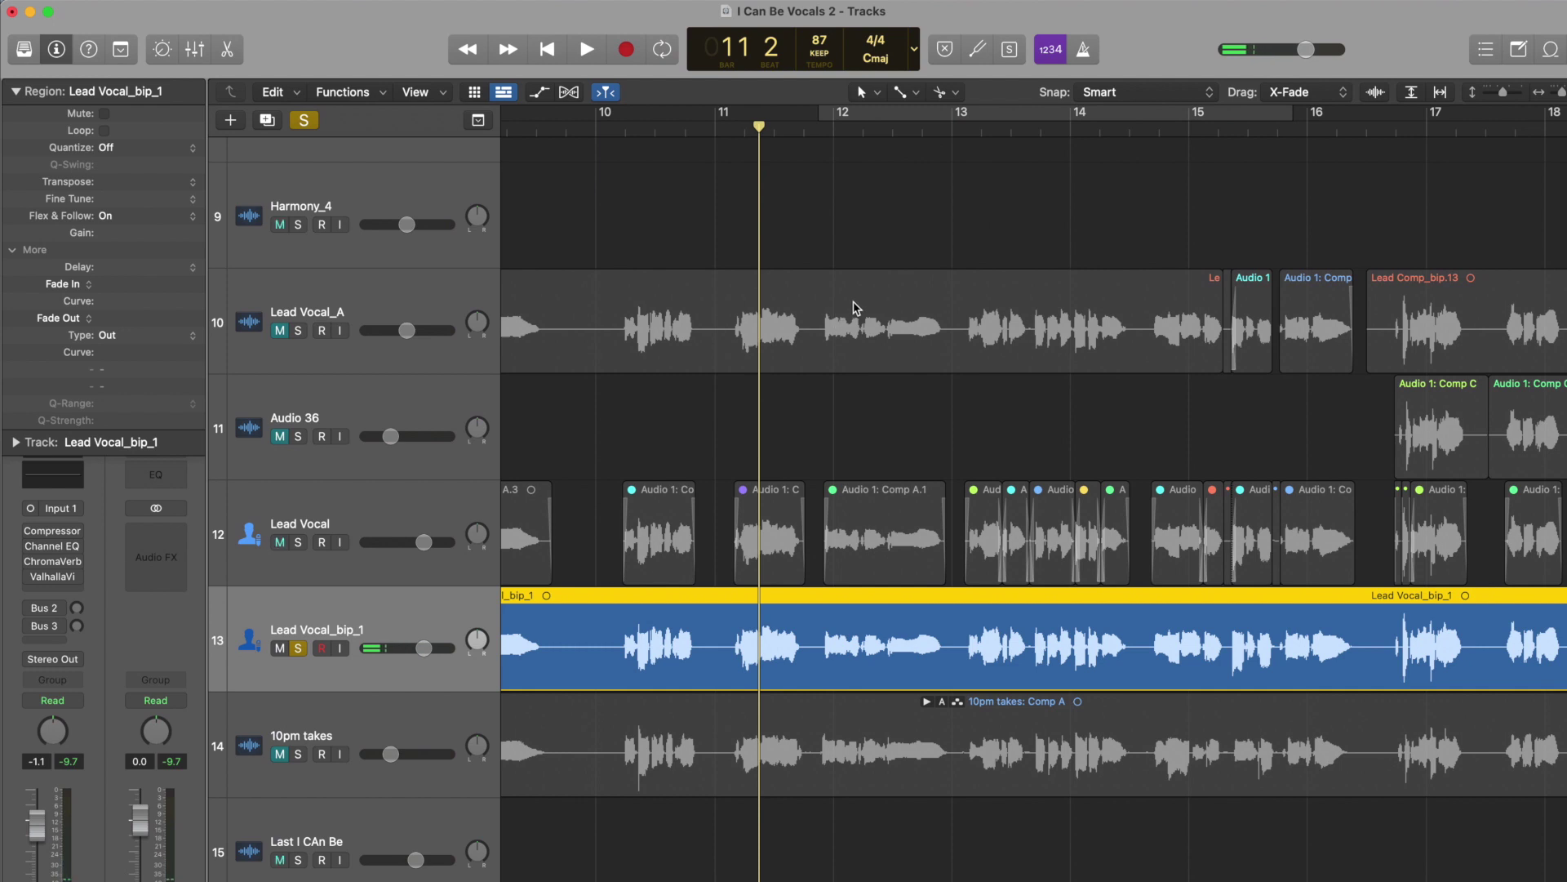
key(space)
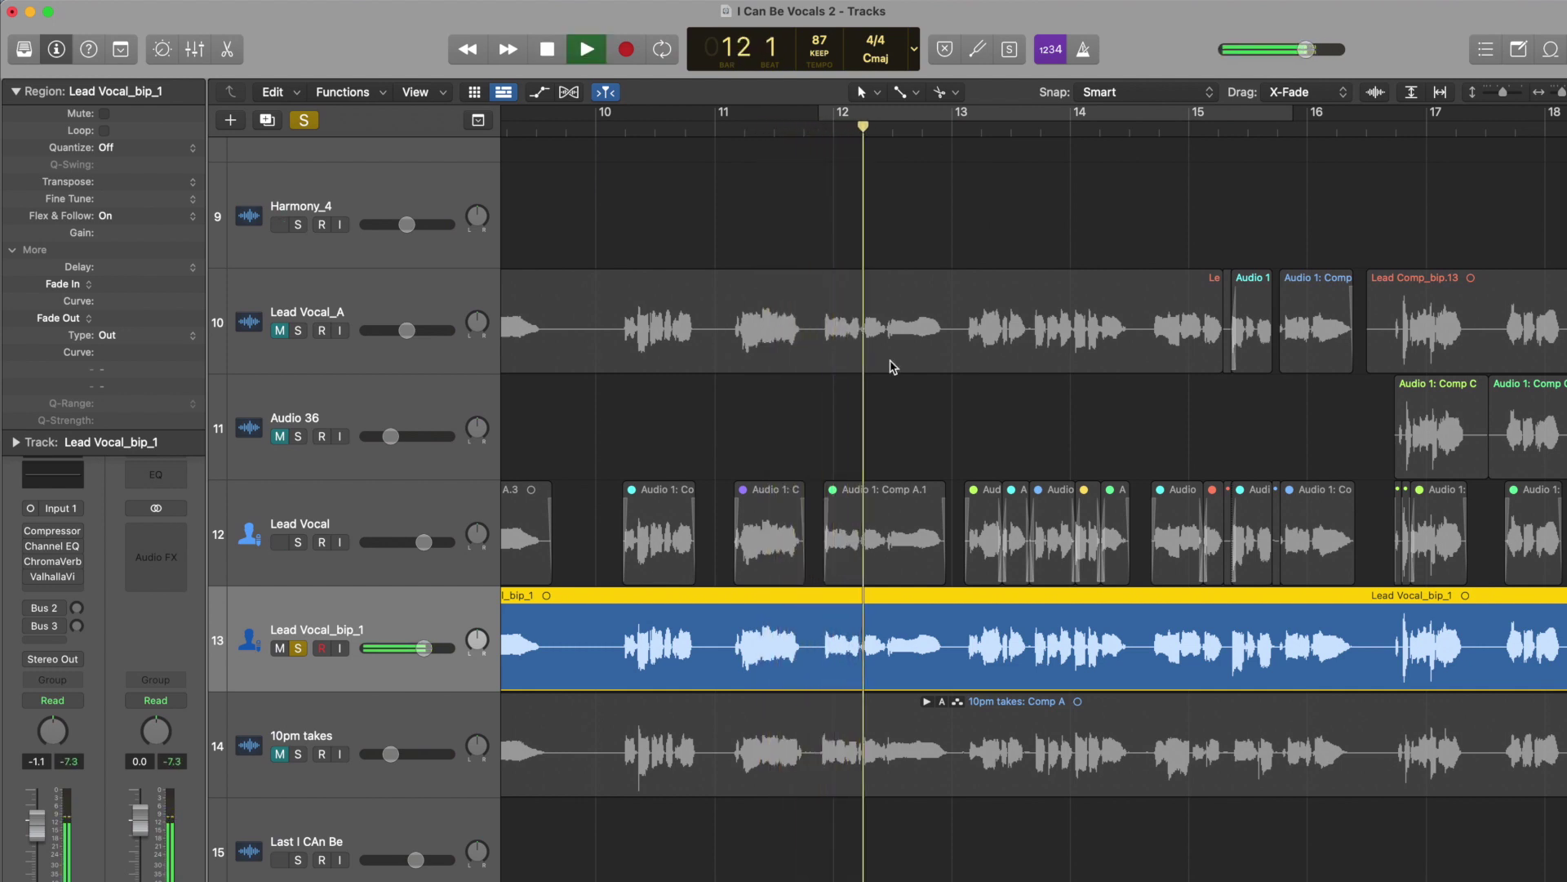
key(space)
- Open Lead Vocal_bip_1 in the Flex Pitch editor and play from bar 11 beat 4
key(e)
key(space)
scroll(784, 578, left, 6)
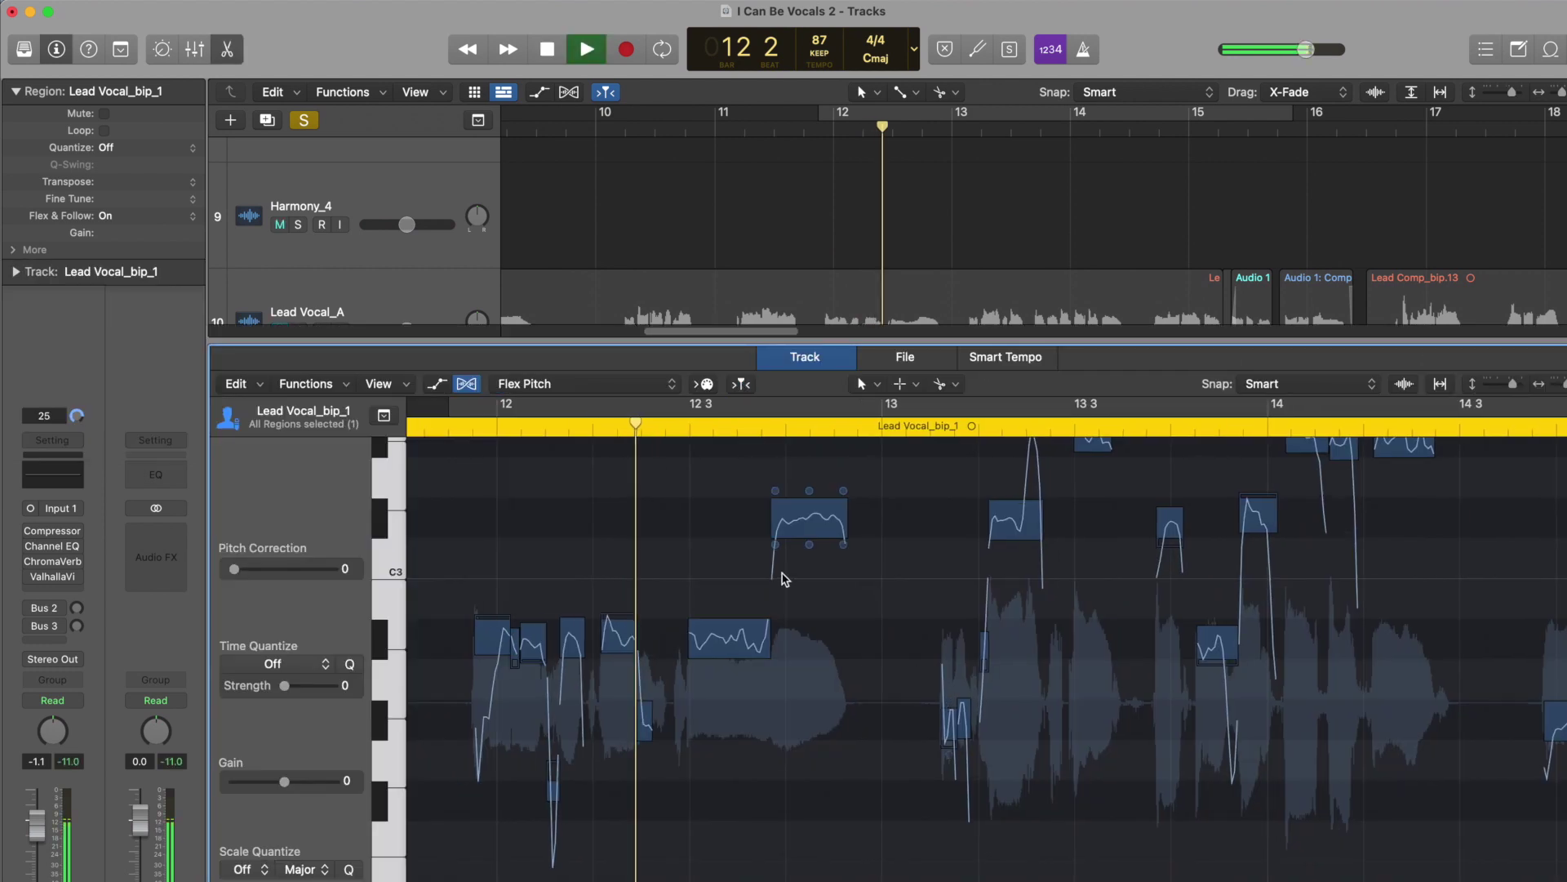
key(space)
click(907, 423)
key(space)
key(space)
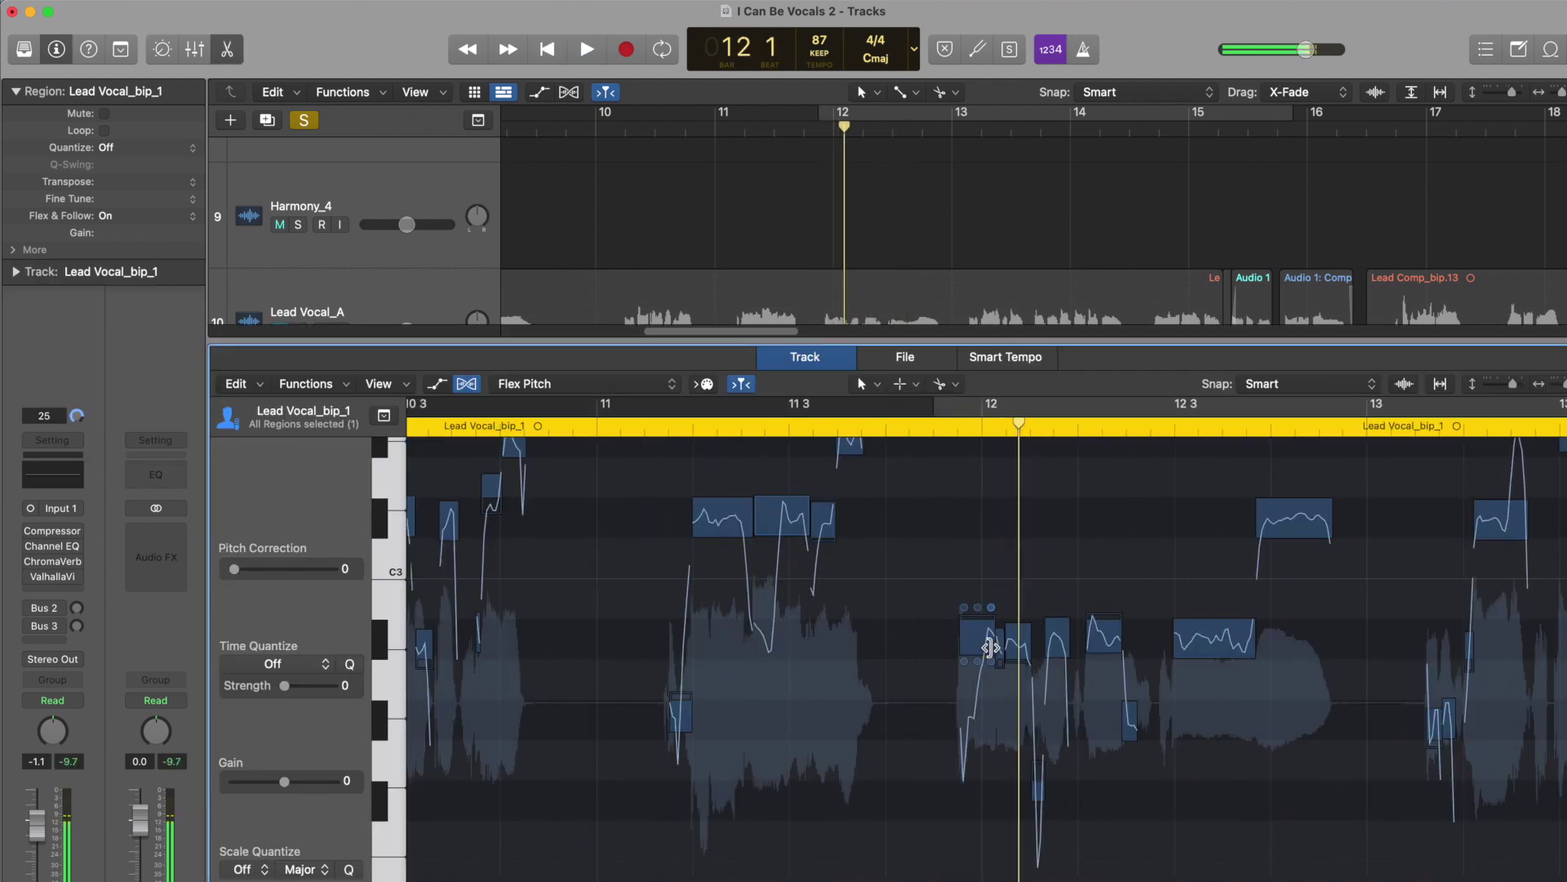
- Select the long note just before bar 12 and listen to it
scroll(985, 645, up, 10)
scroll(983, 644, left, 2)
scroll(744, 627, left, 4)
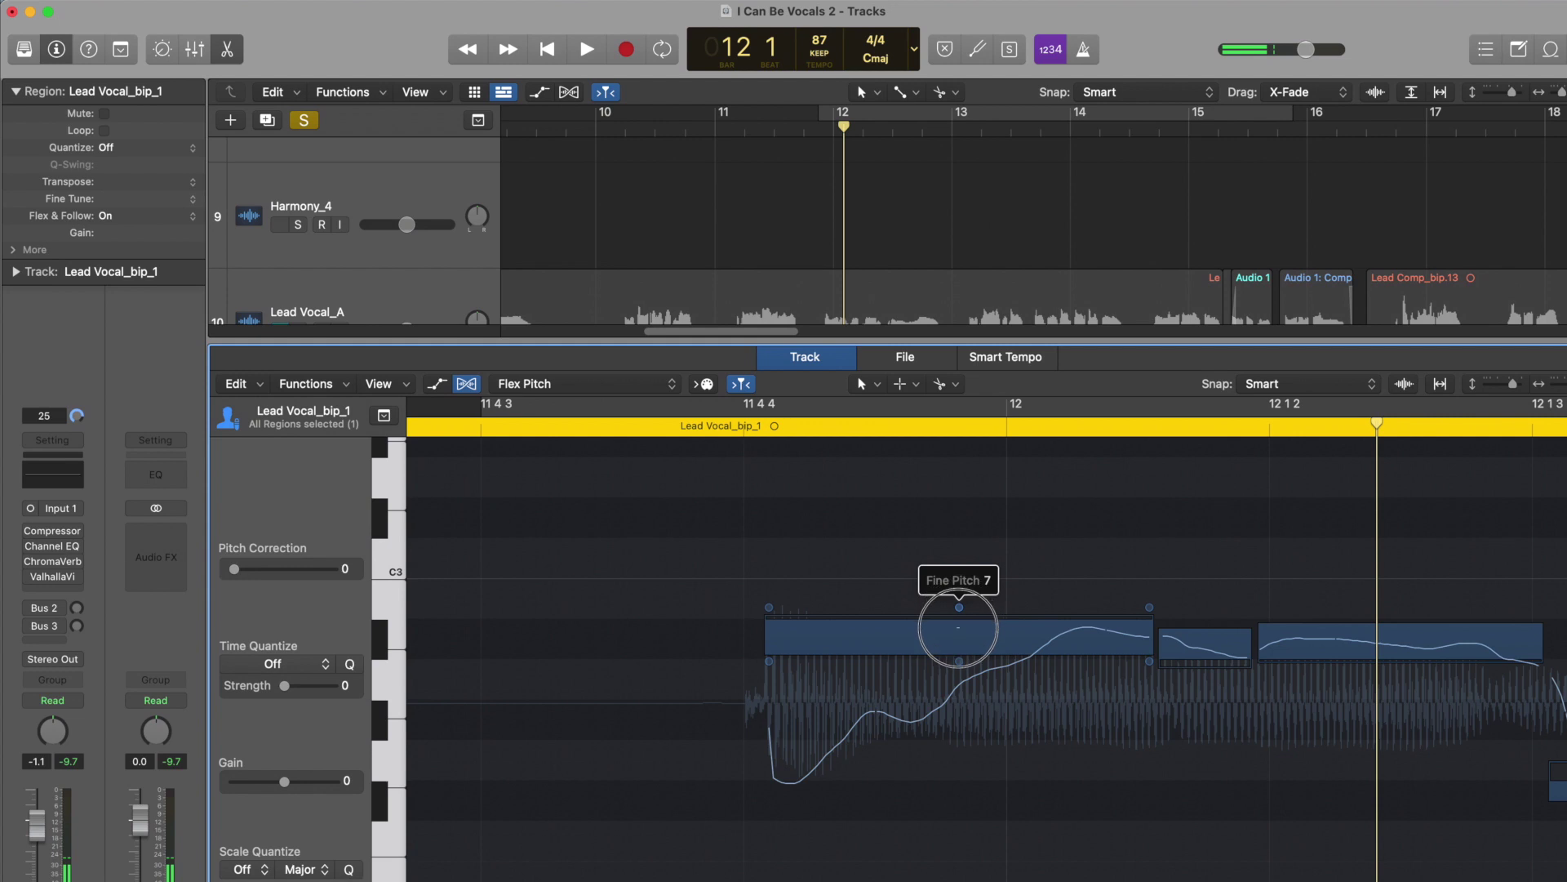
click(955, 632)
click(587, 426)
key(space)
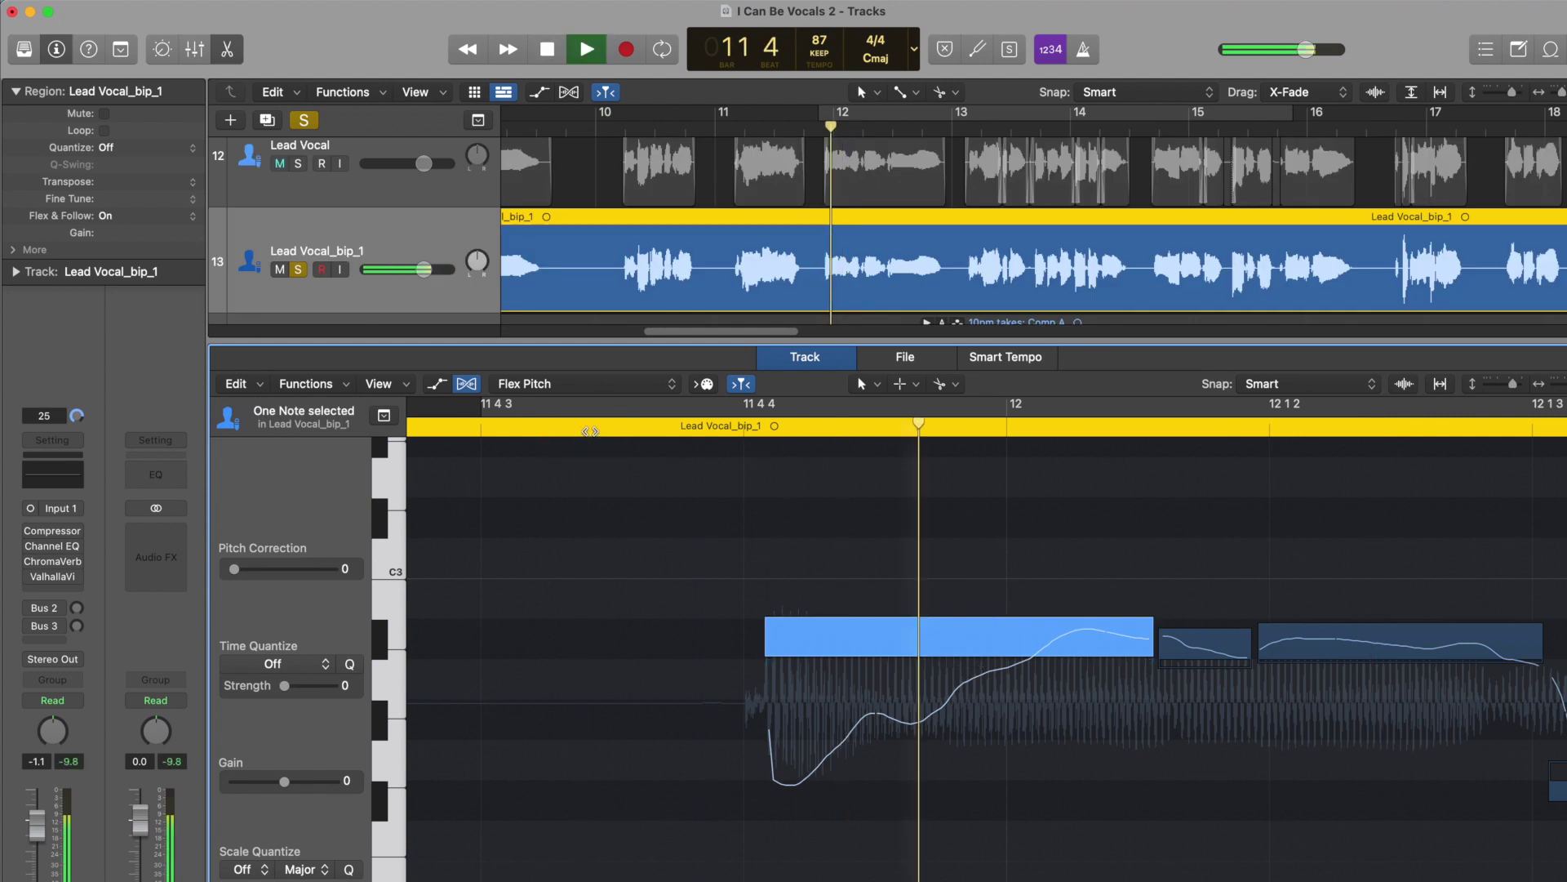
scroll(662, 441, down, 10)
key(space)
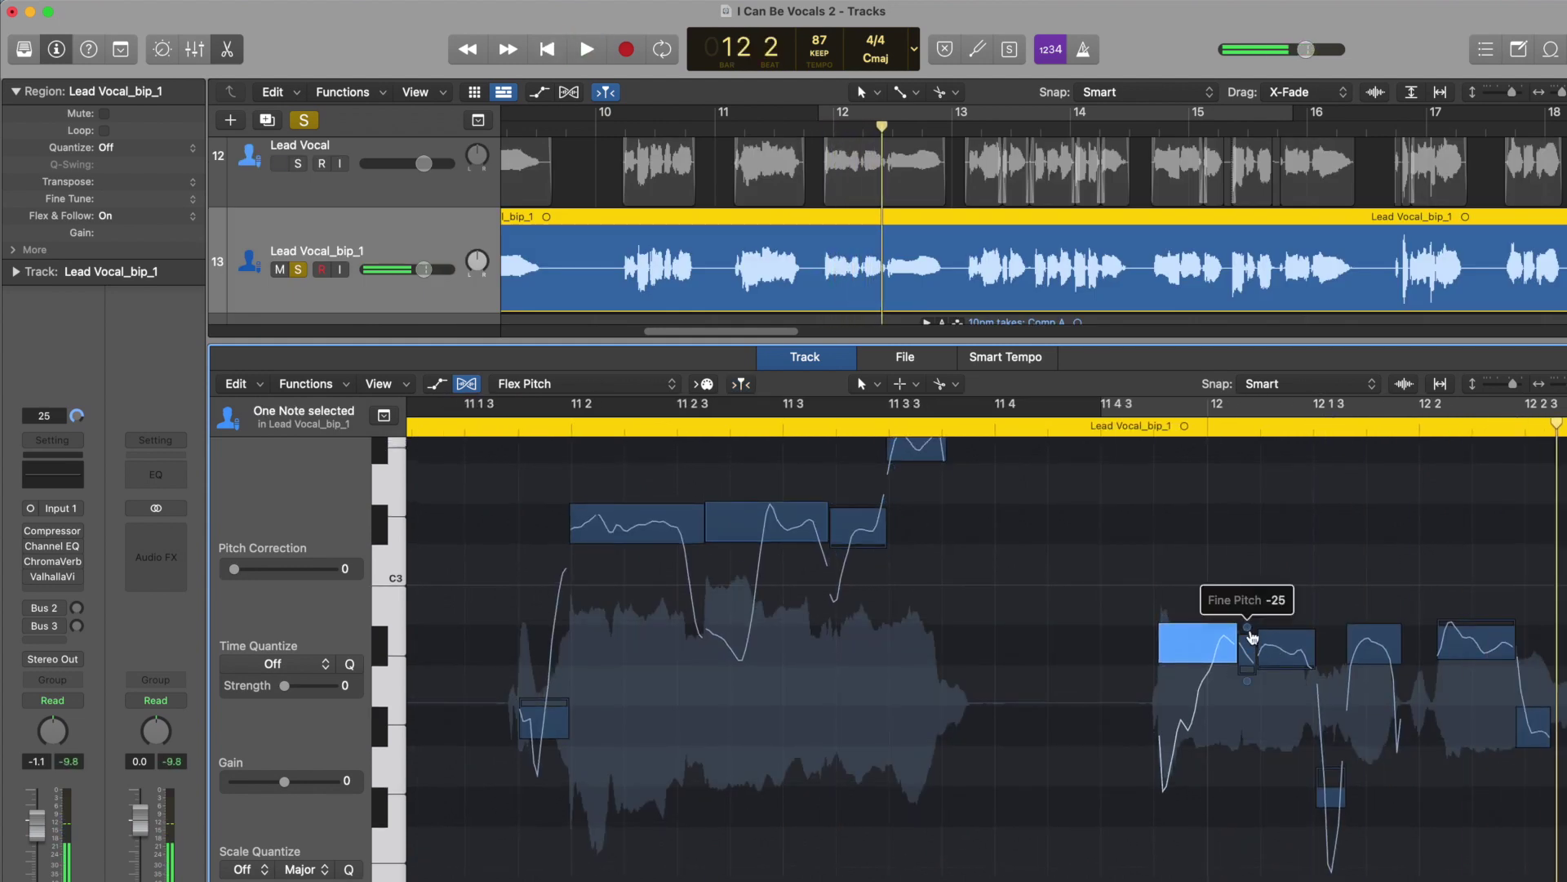
- Loop the passage and nudge the fine pitch of the small note at bar 12 upward
click(1247, 630)
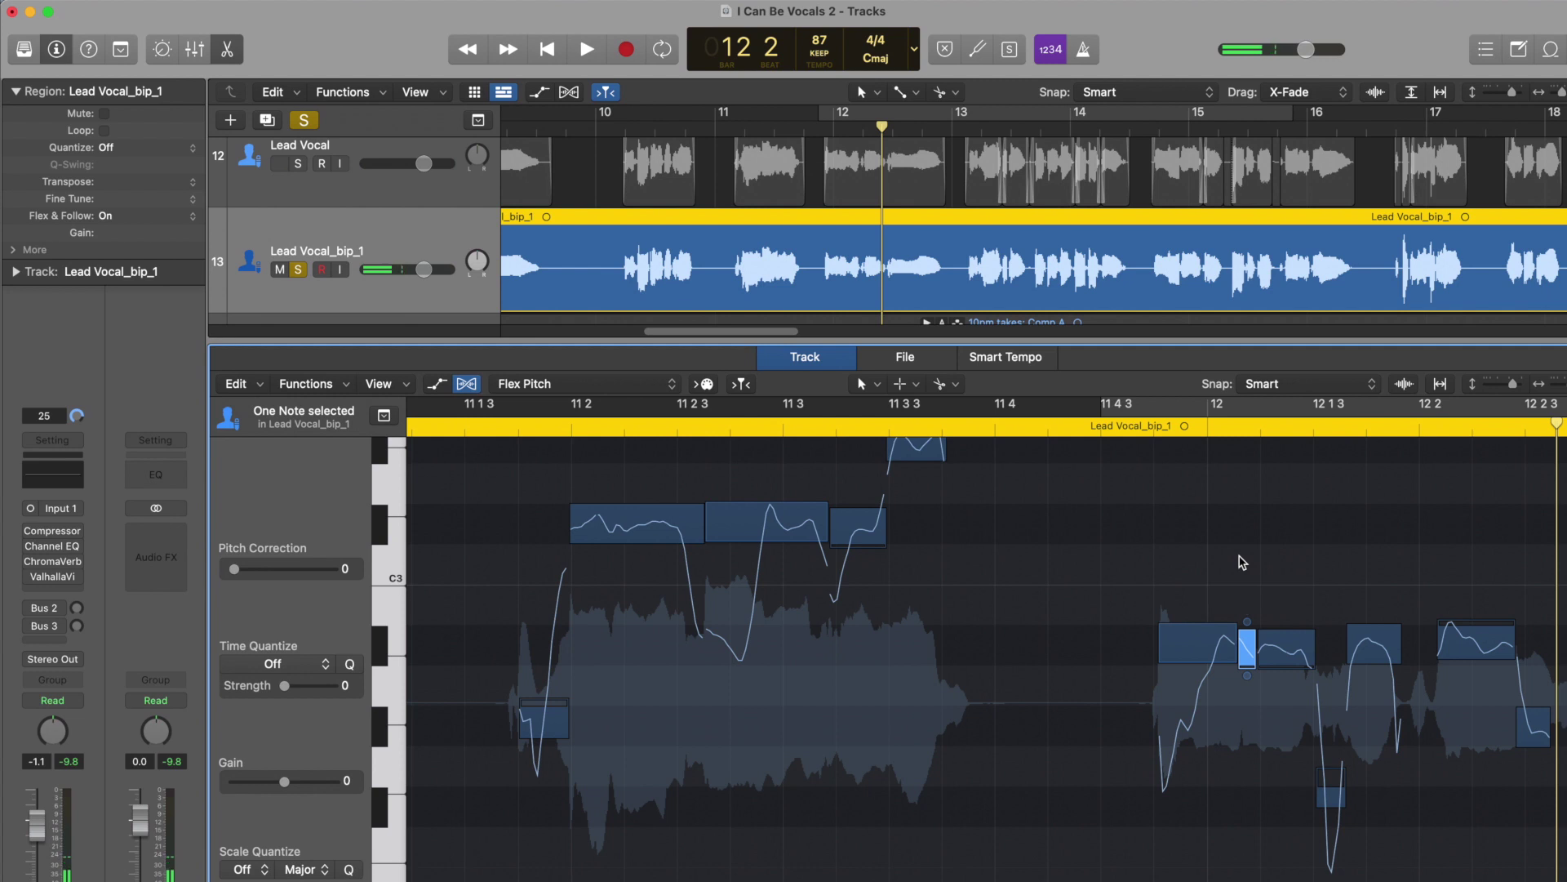
scroll(1242, 562, up, 3)
scroll(1070, 506, right, 3)
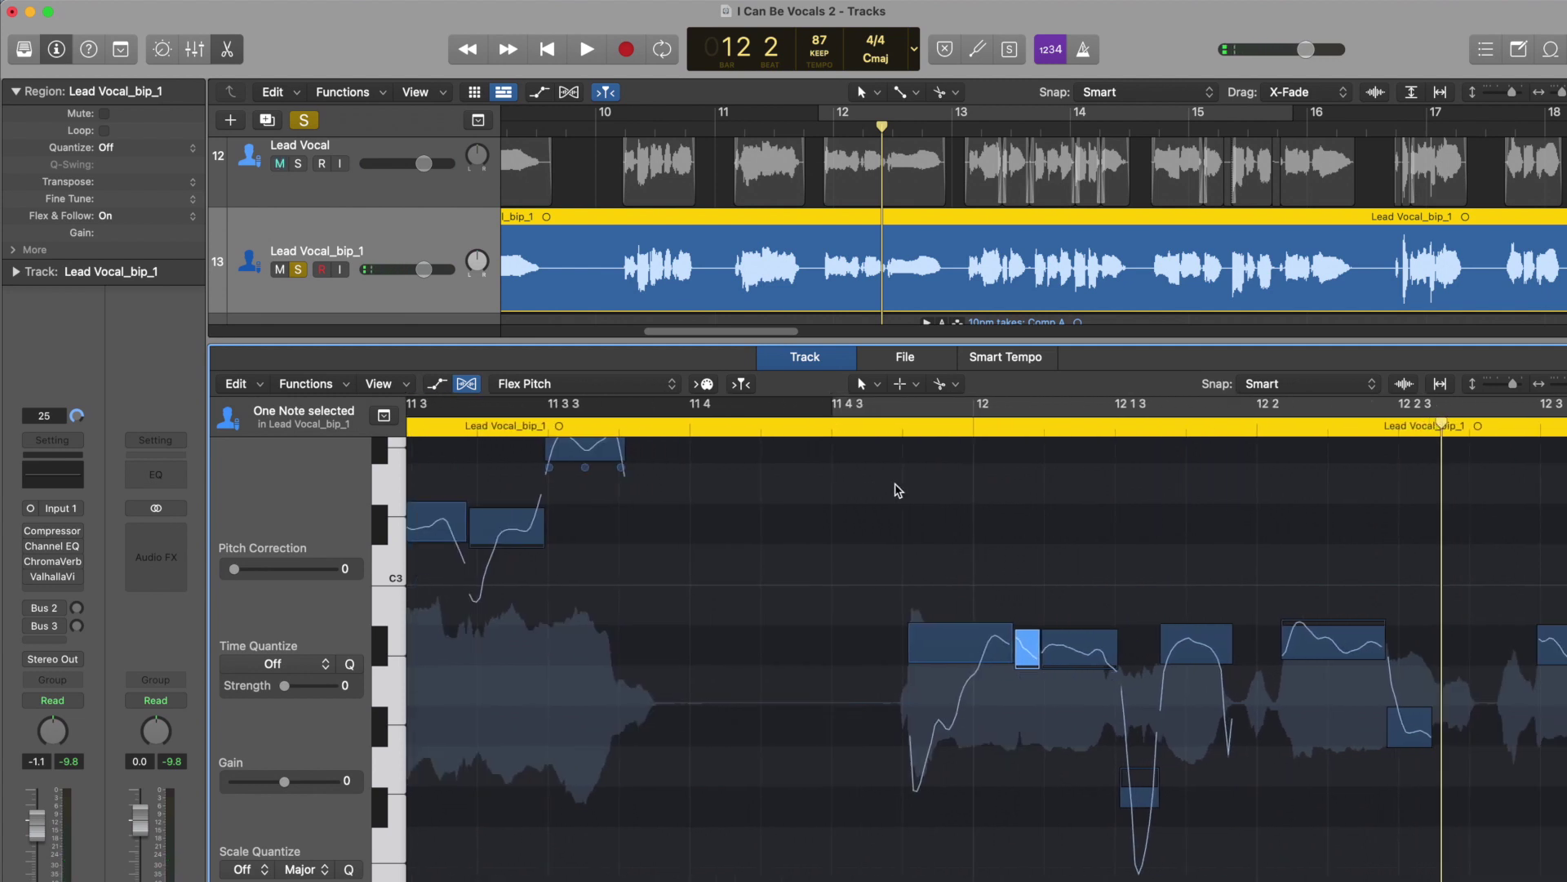
key(c)
scroll(895, 507, right, 4)
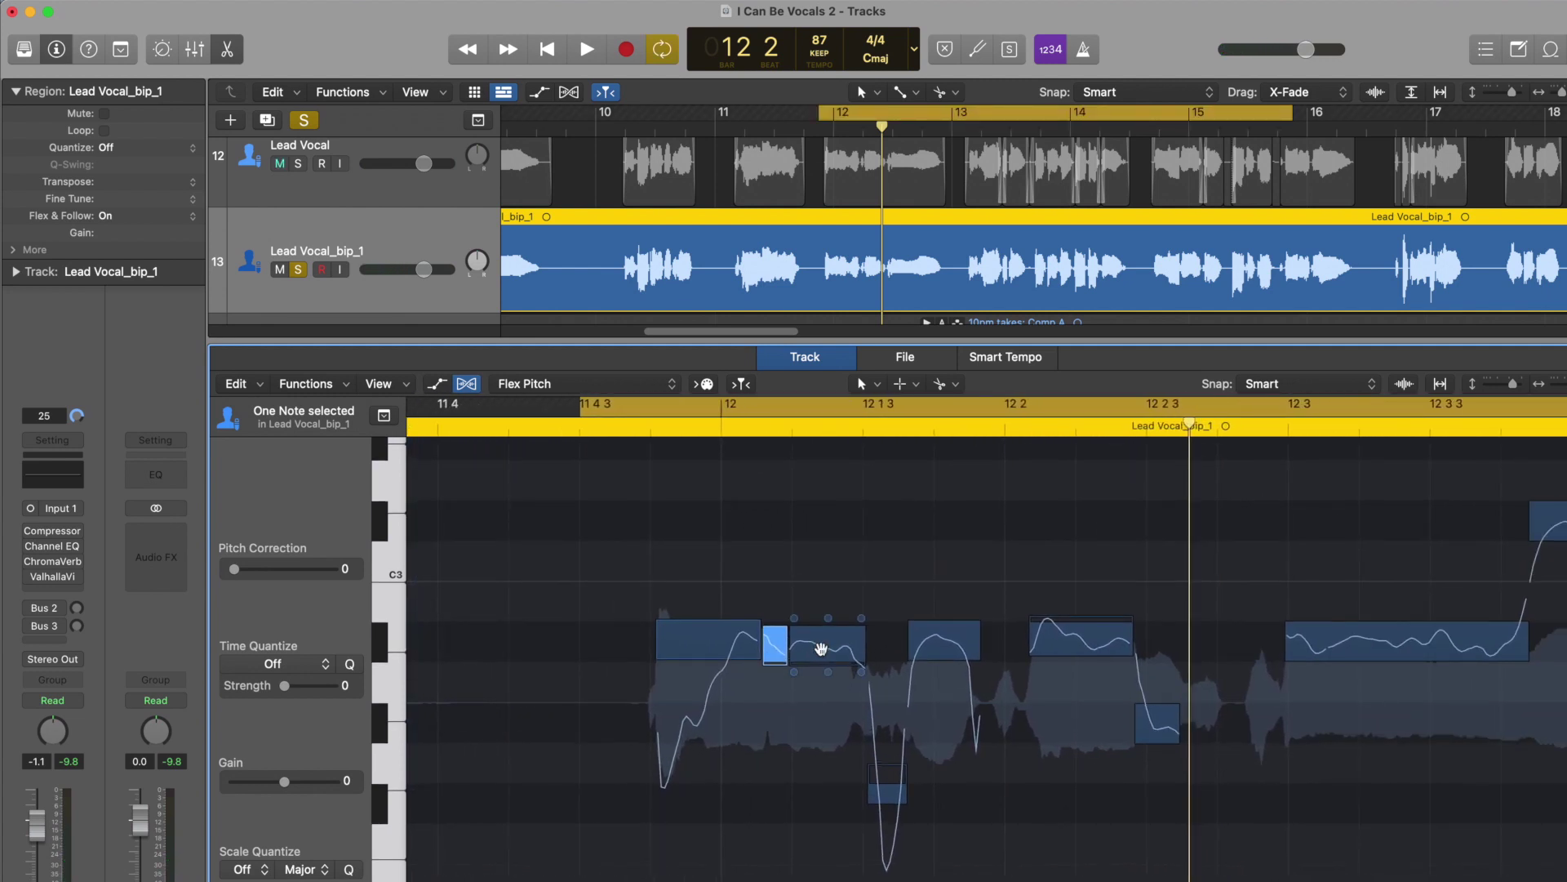
key(space)
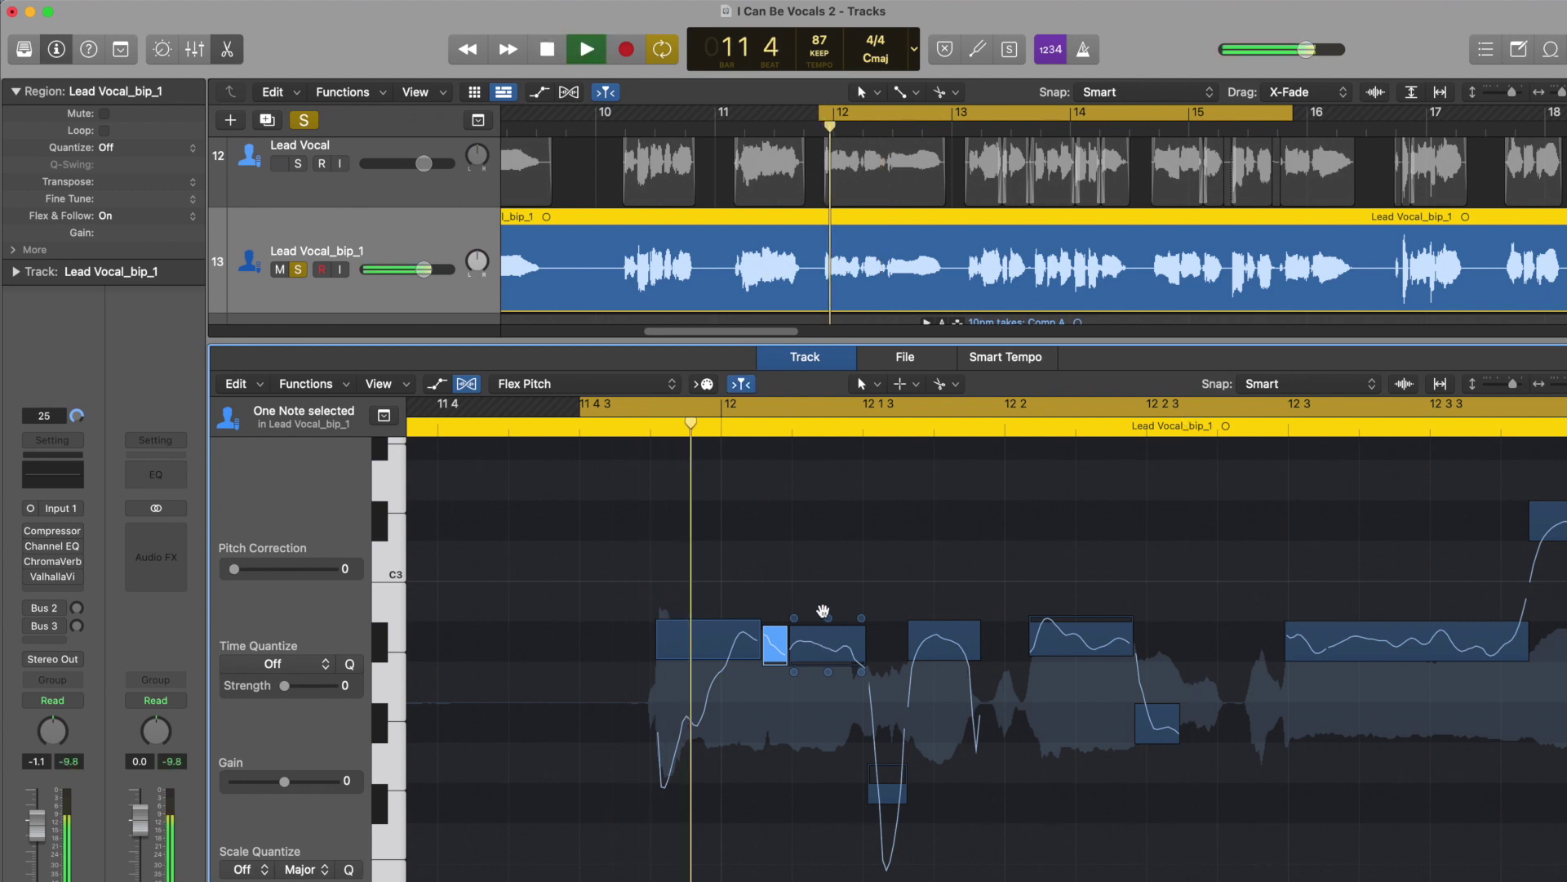
drag(776, 619, 829, 587)
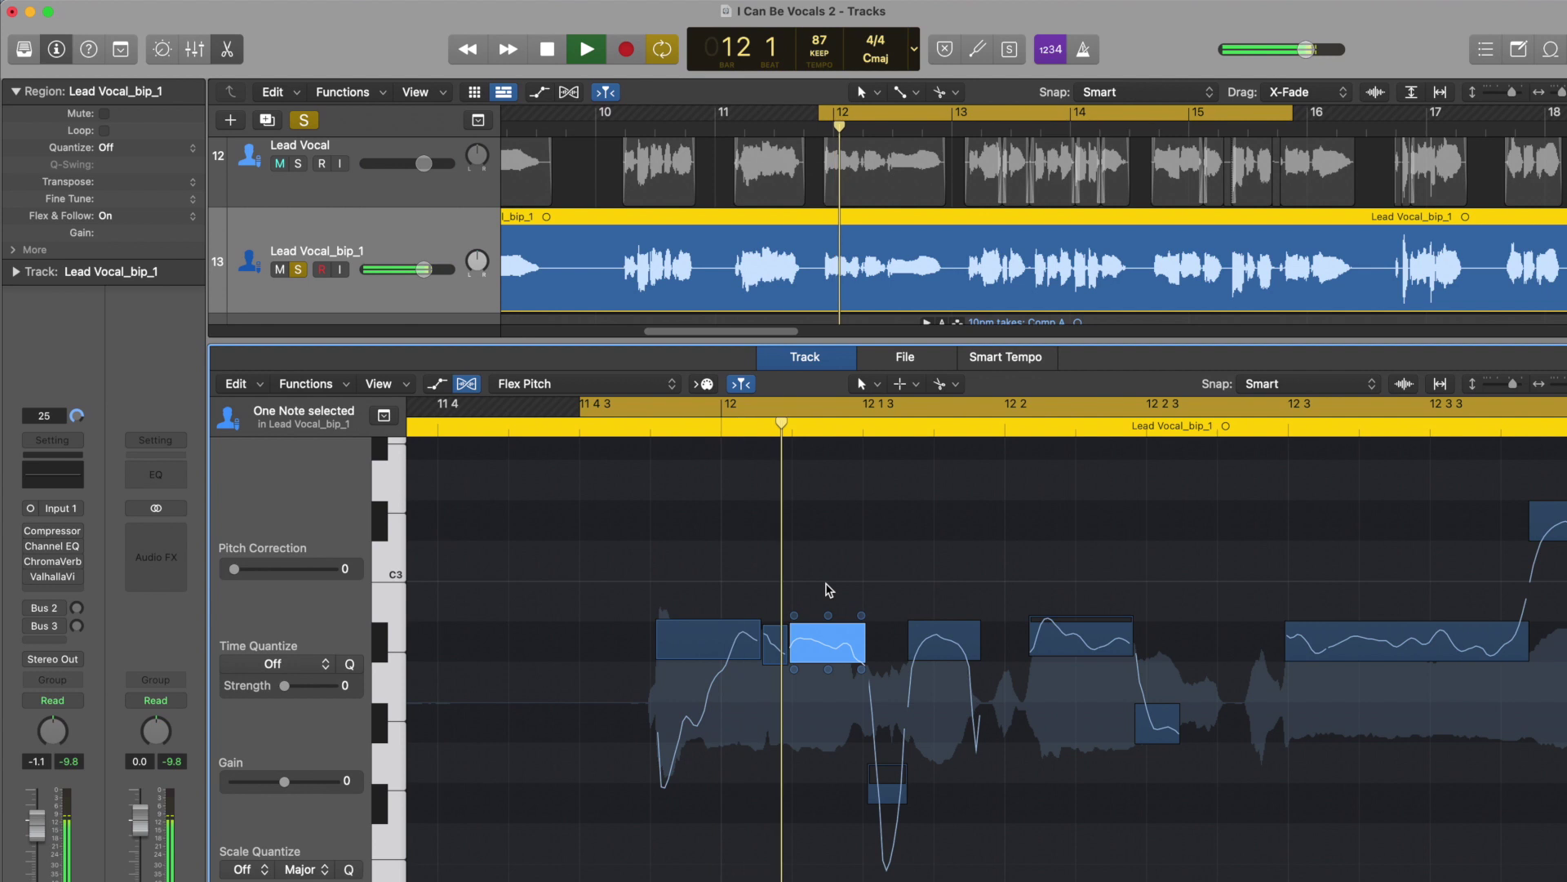
click(1080, 642)
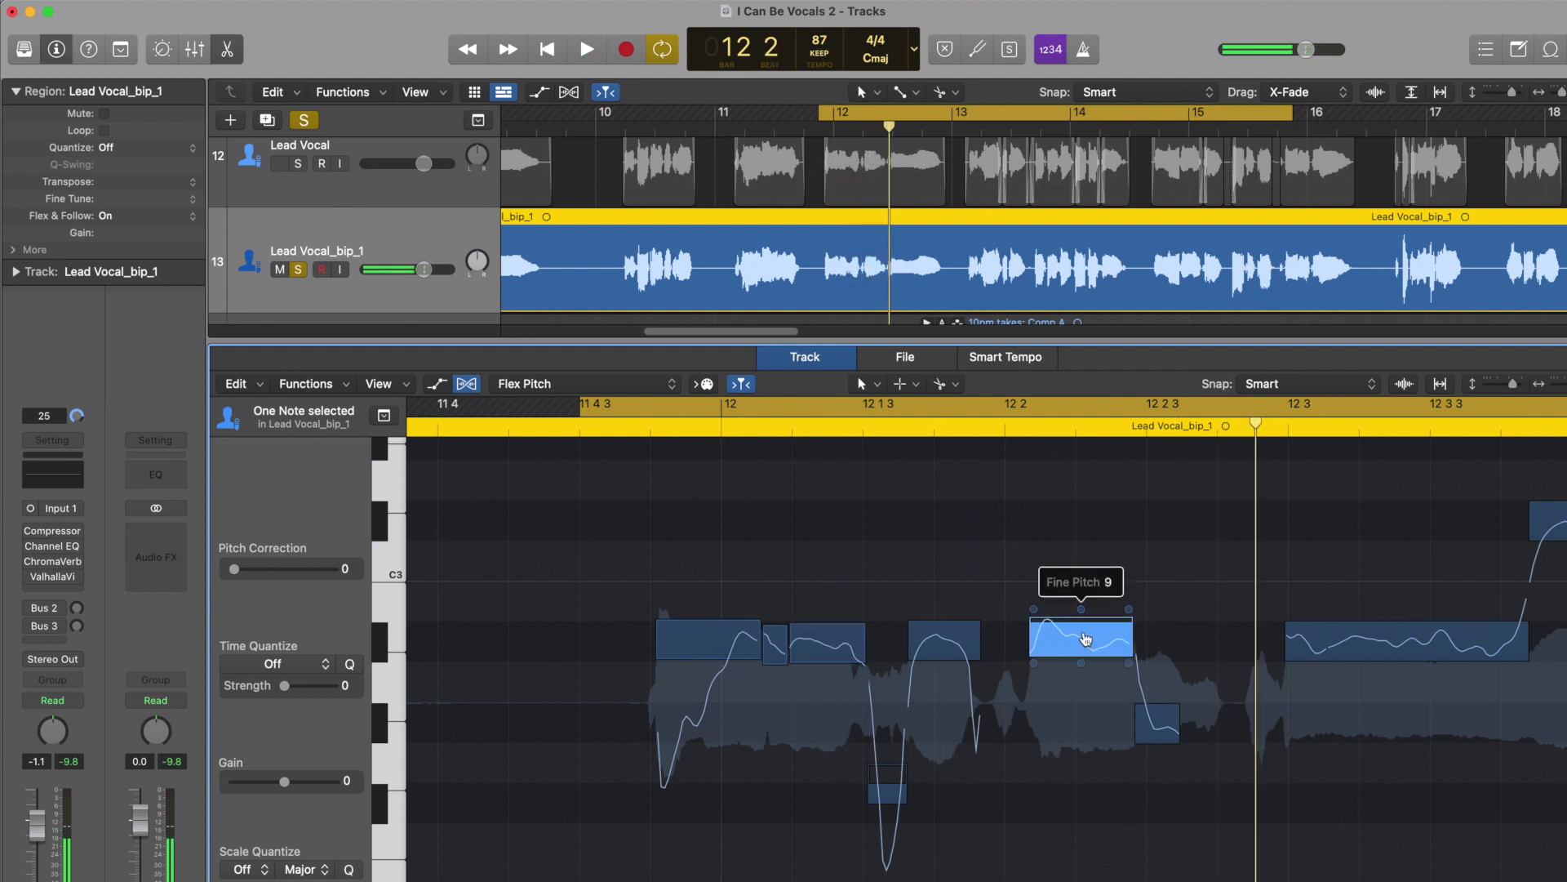
- Loop around bar 14 3 and reduce the vibrato of the note after bar 14
key(c)
scroll(1081, 646, right, 8)
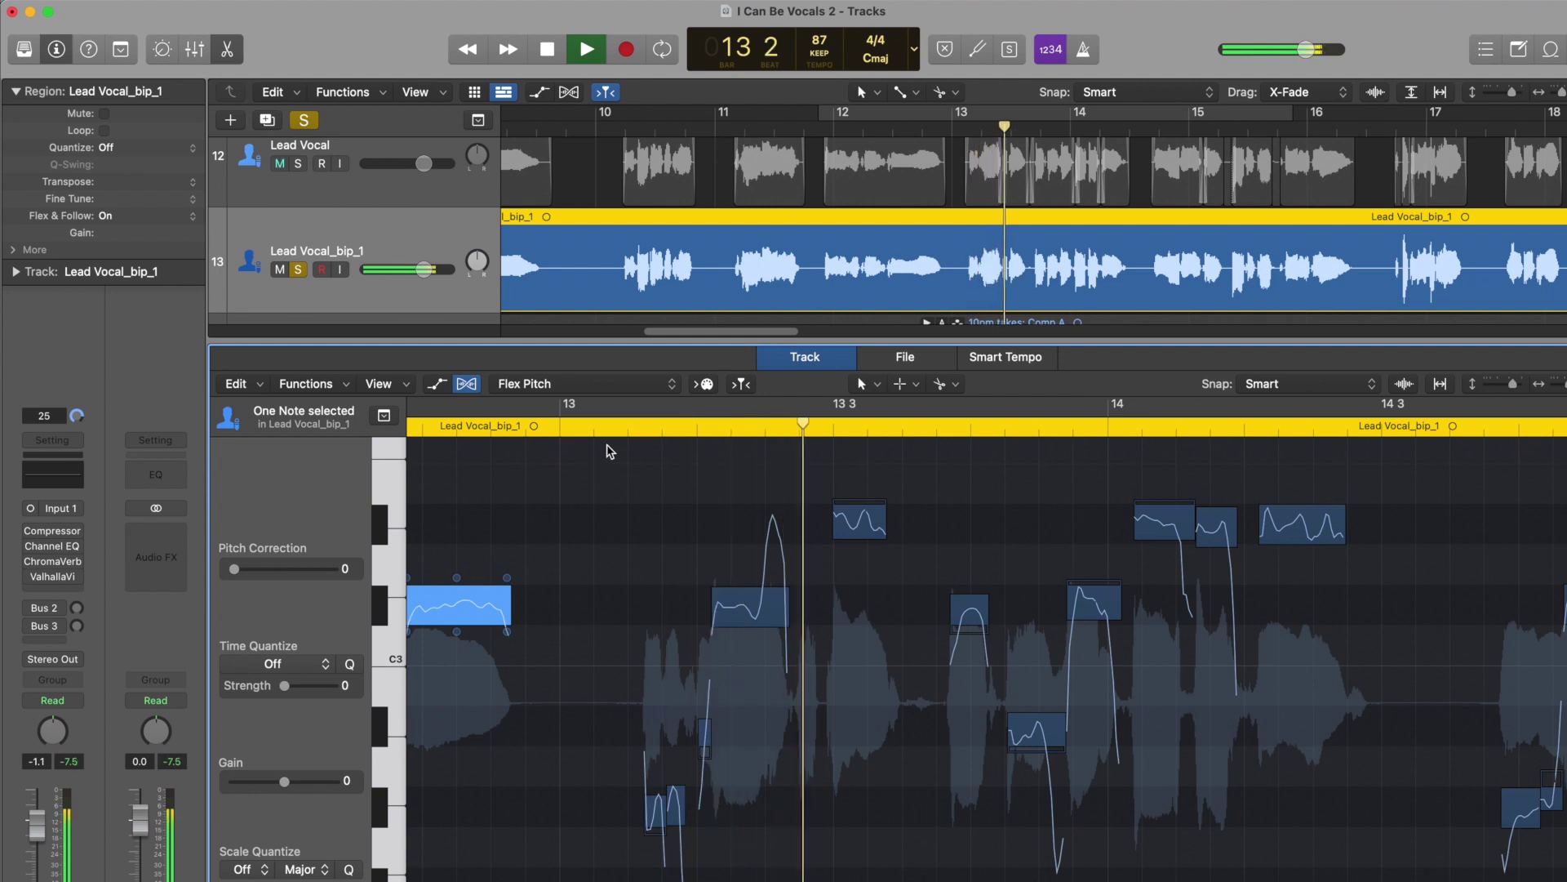
scroll(940, 478, right, 2)
scroll(941, 477, right, 2)
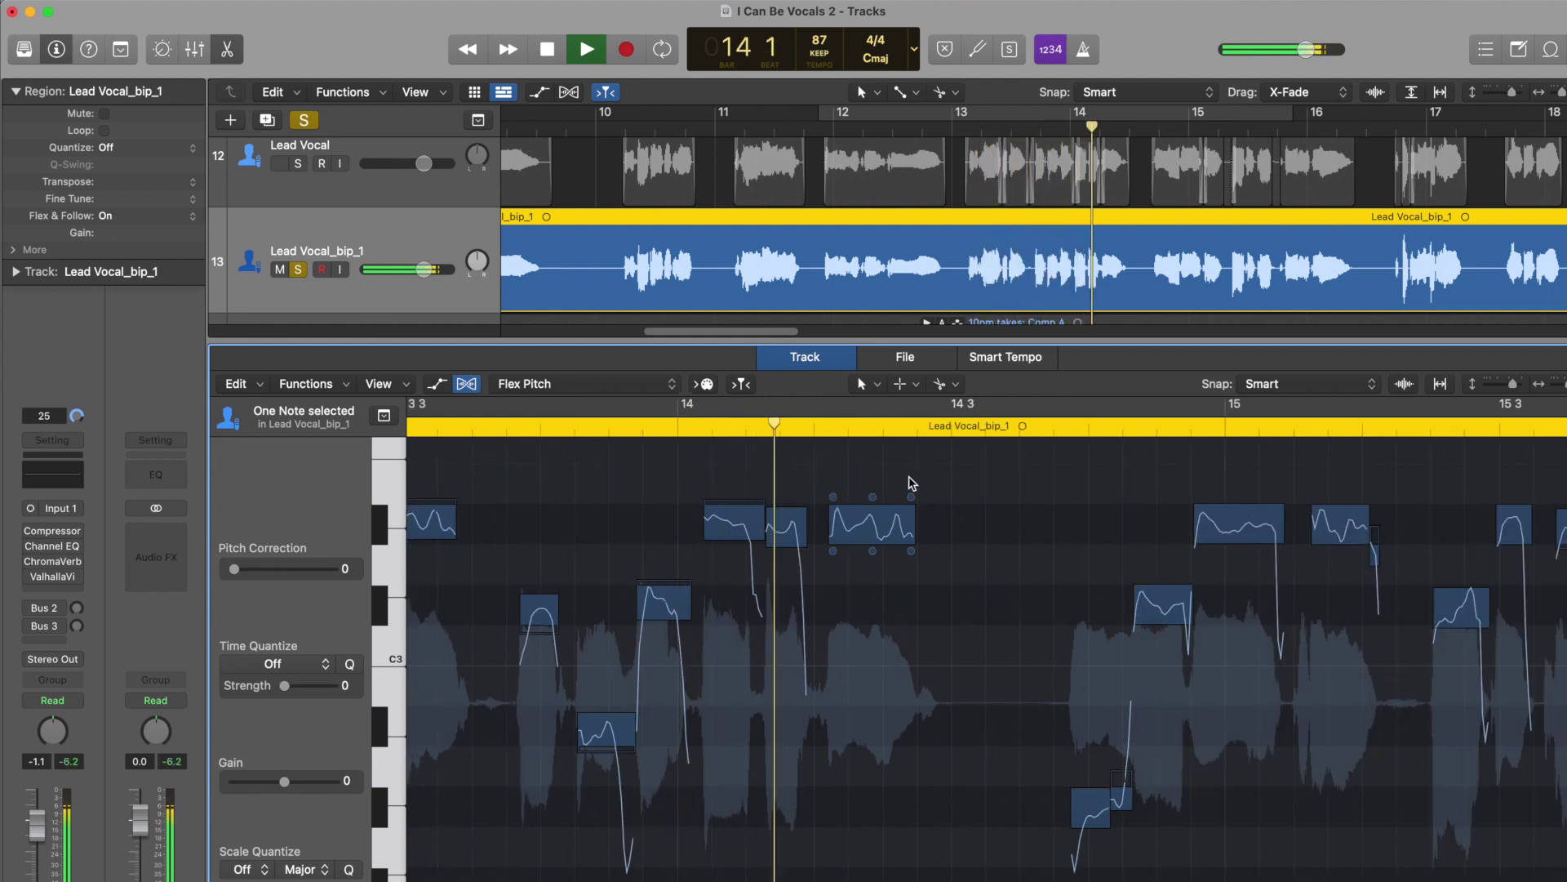
click(880, 513)
key(space)
drag(814, 407, 1182, 407)
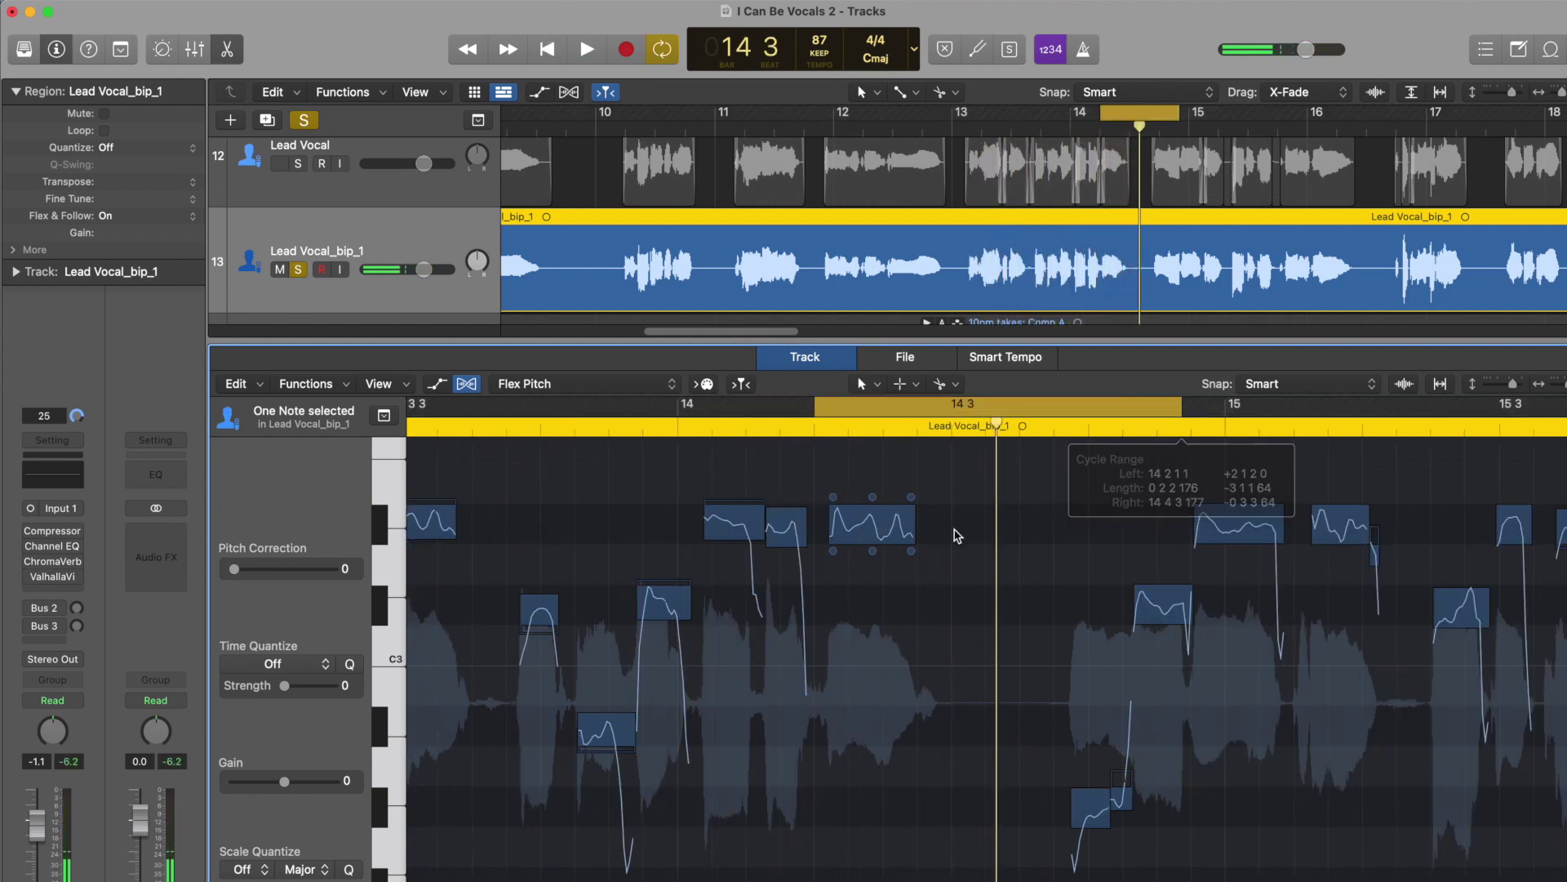
drag(876, 555, 873, 549)
key(space)
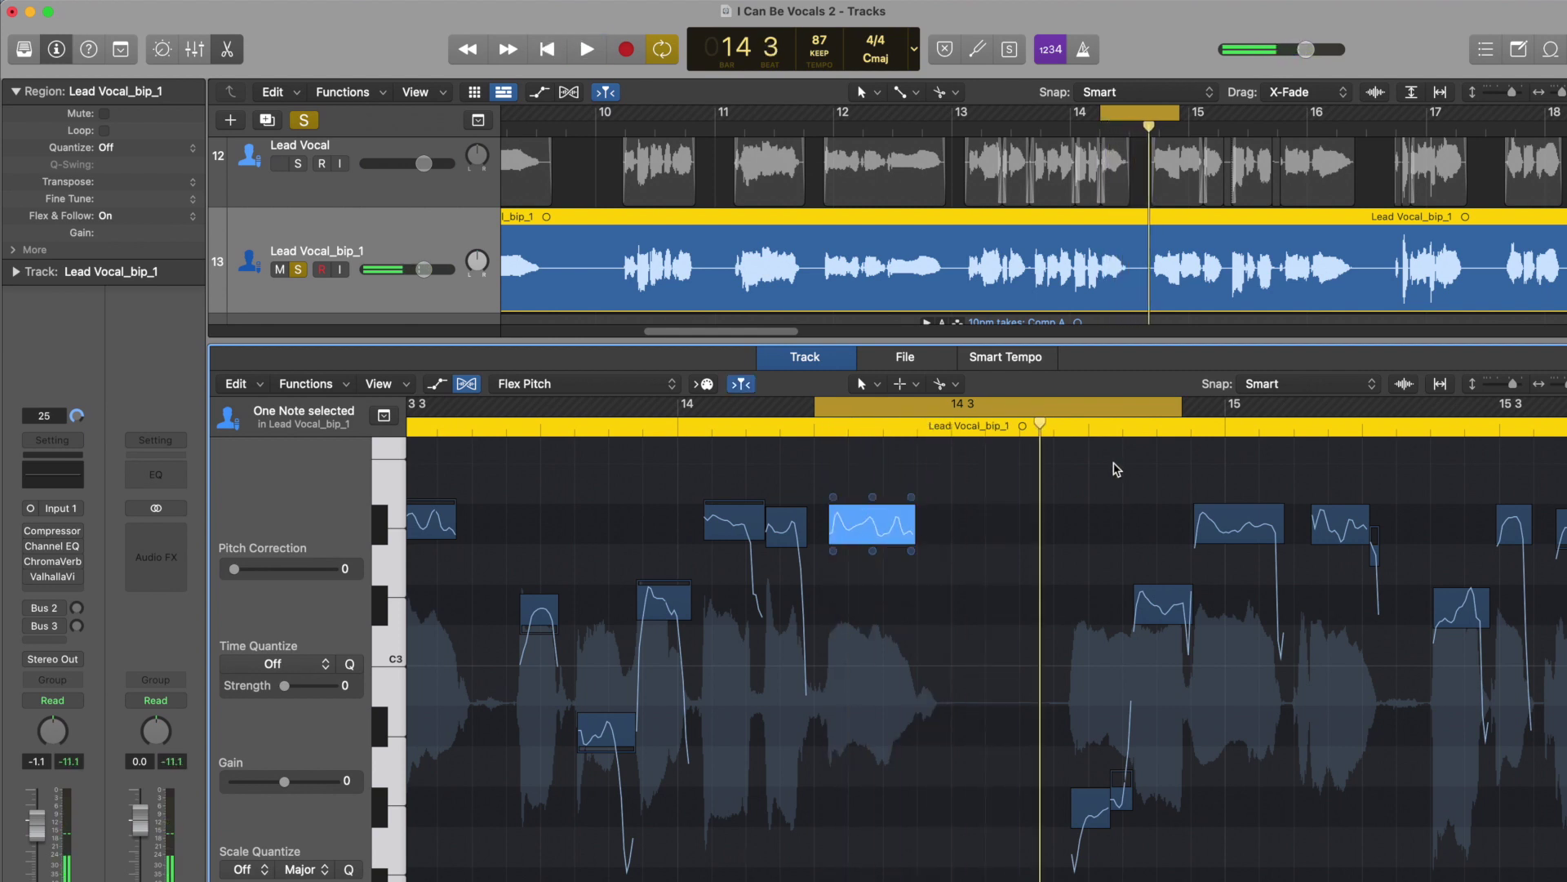
key(c)
key(super+Left)
key(super+Left)
key(super+Left)
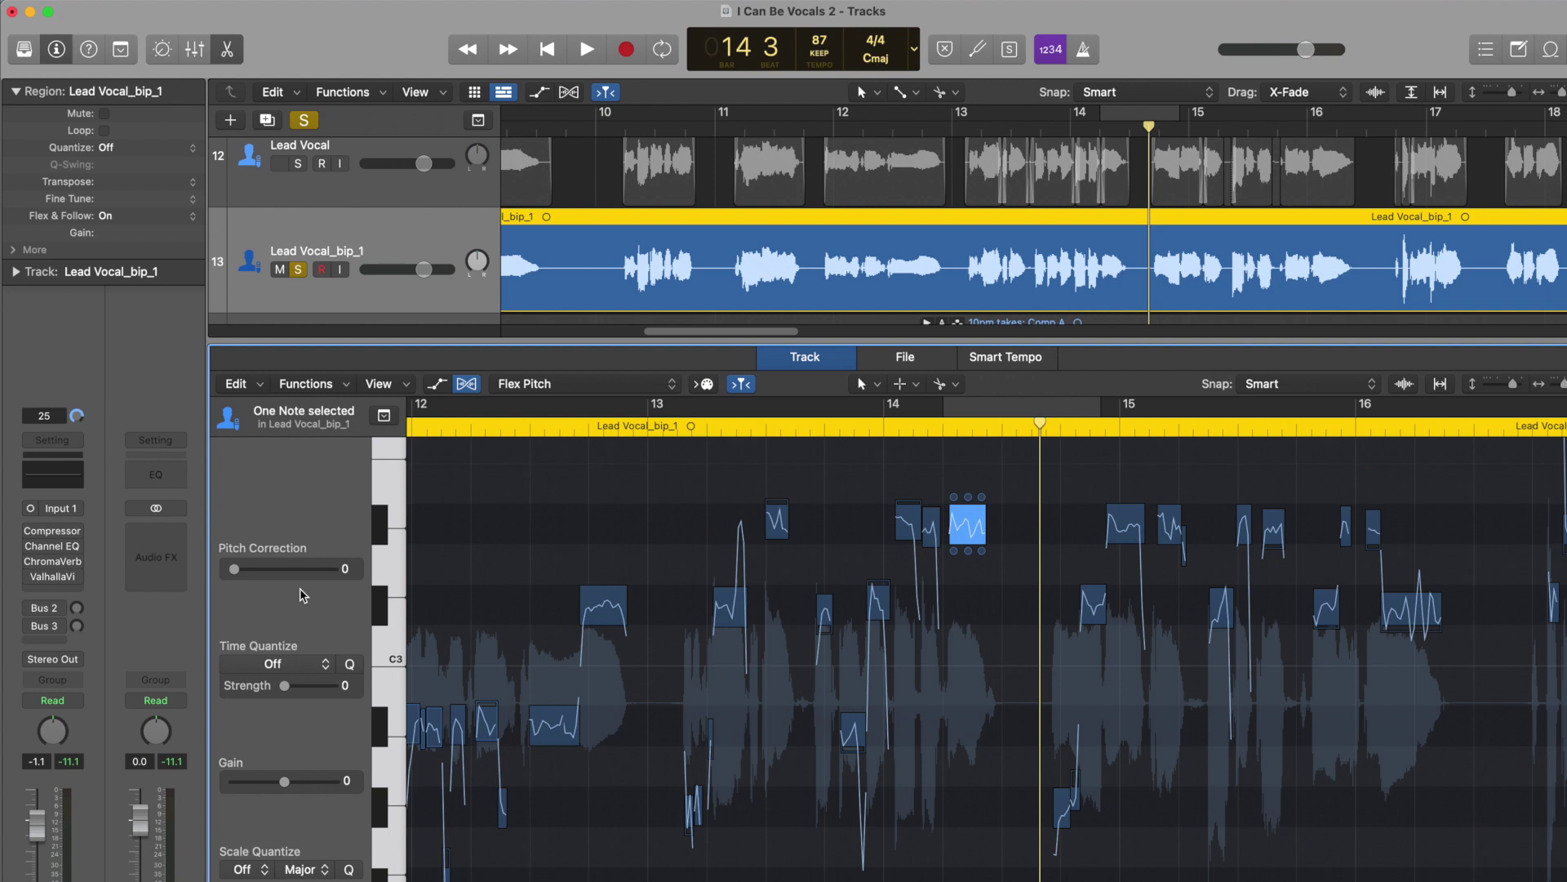
- Select all notes, adjust their gain with Pitch Correction at 100, and close the editor
scroll(563, 538, down, 10)
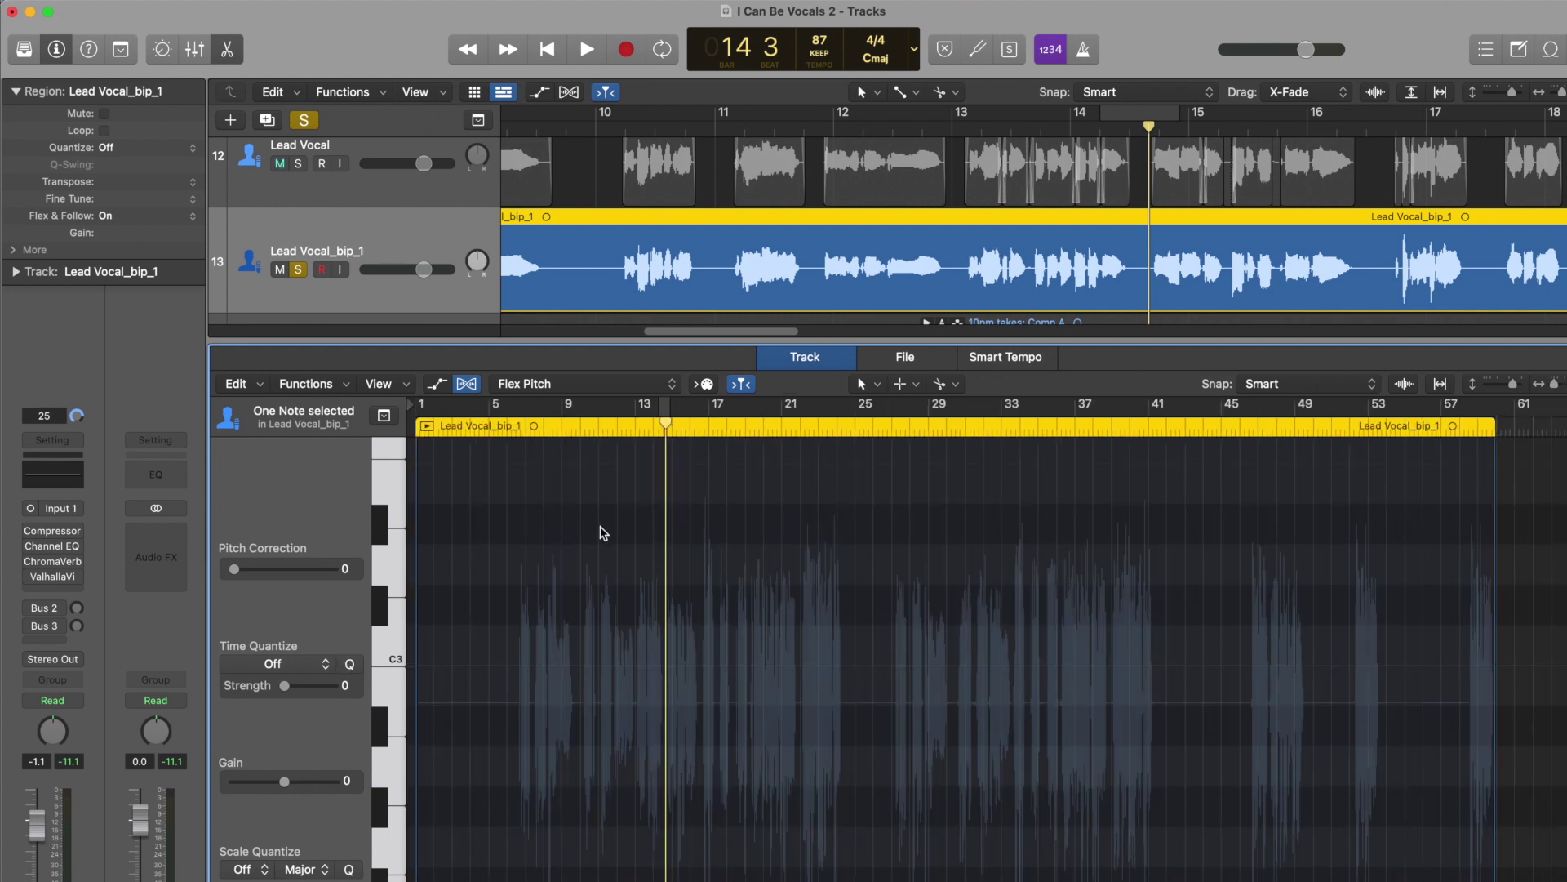
scroll(602, 539, up, 15)
scroll(604, 547, left, 15)
scroll(629, 542, down, 5)
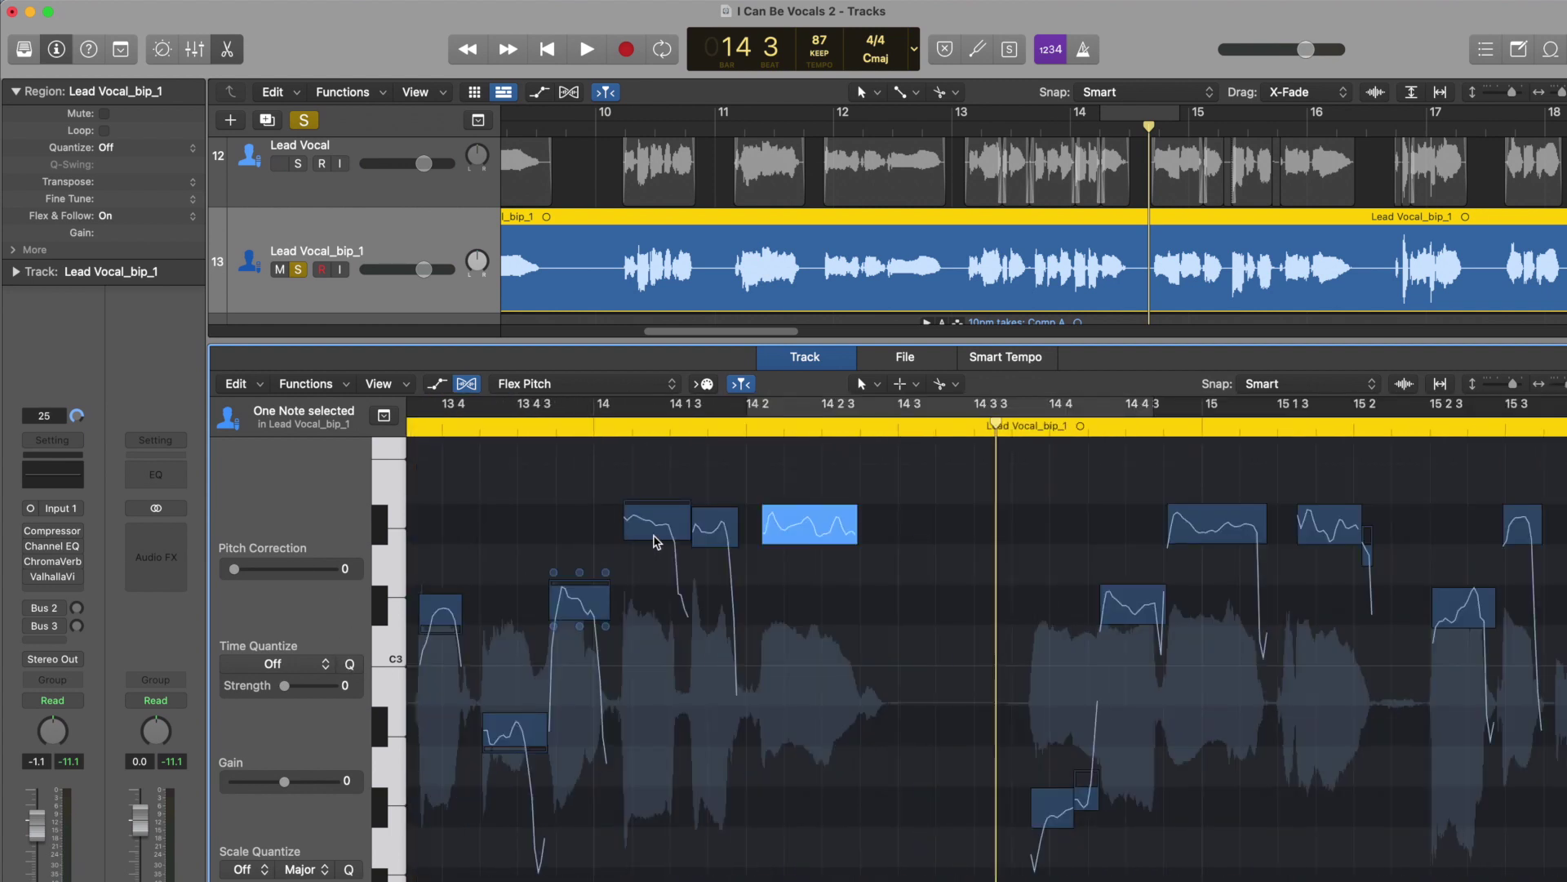
scroll(767, 559, left, 15)
click(836, 545)
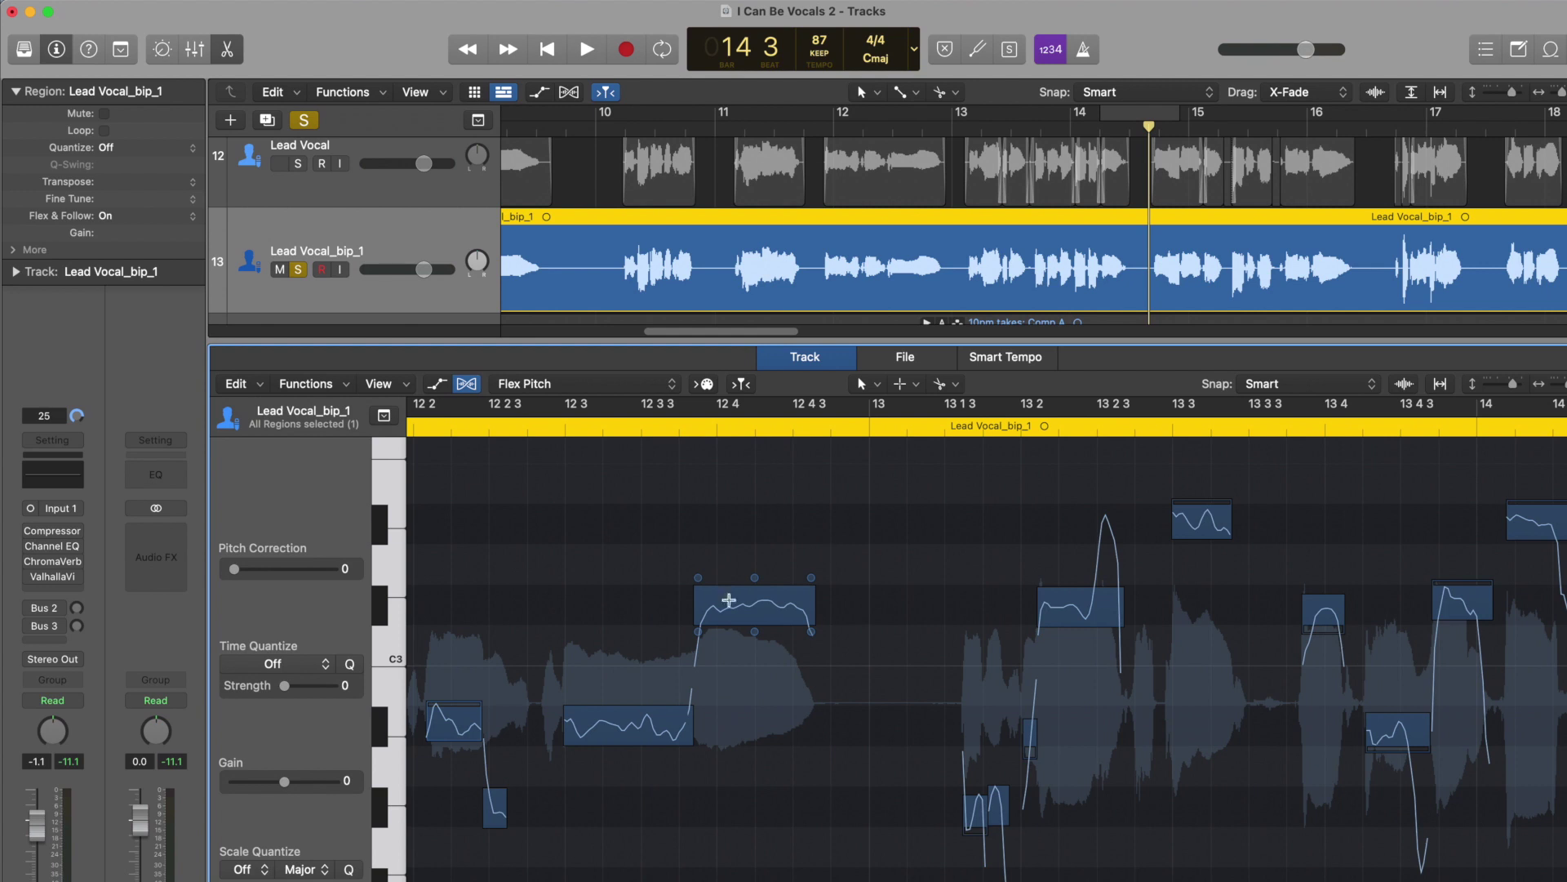
key(super+a)
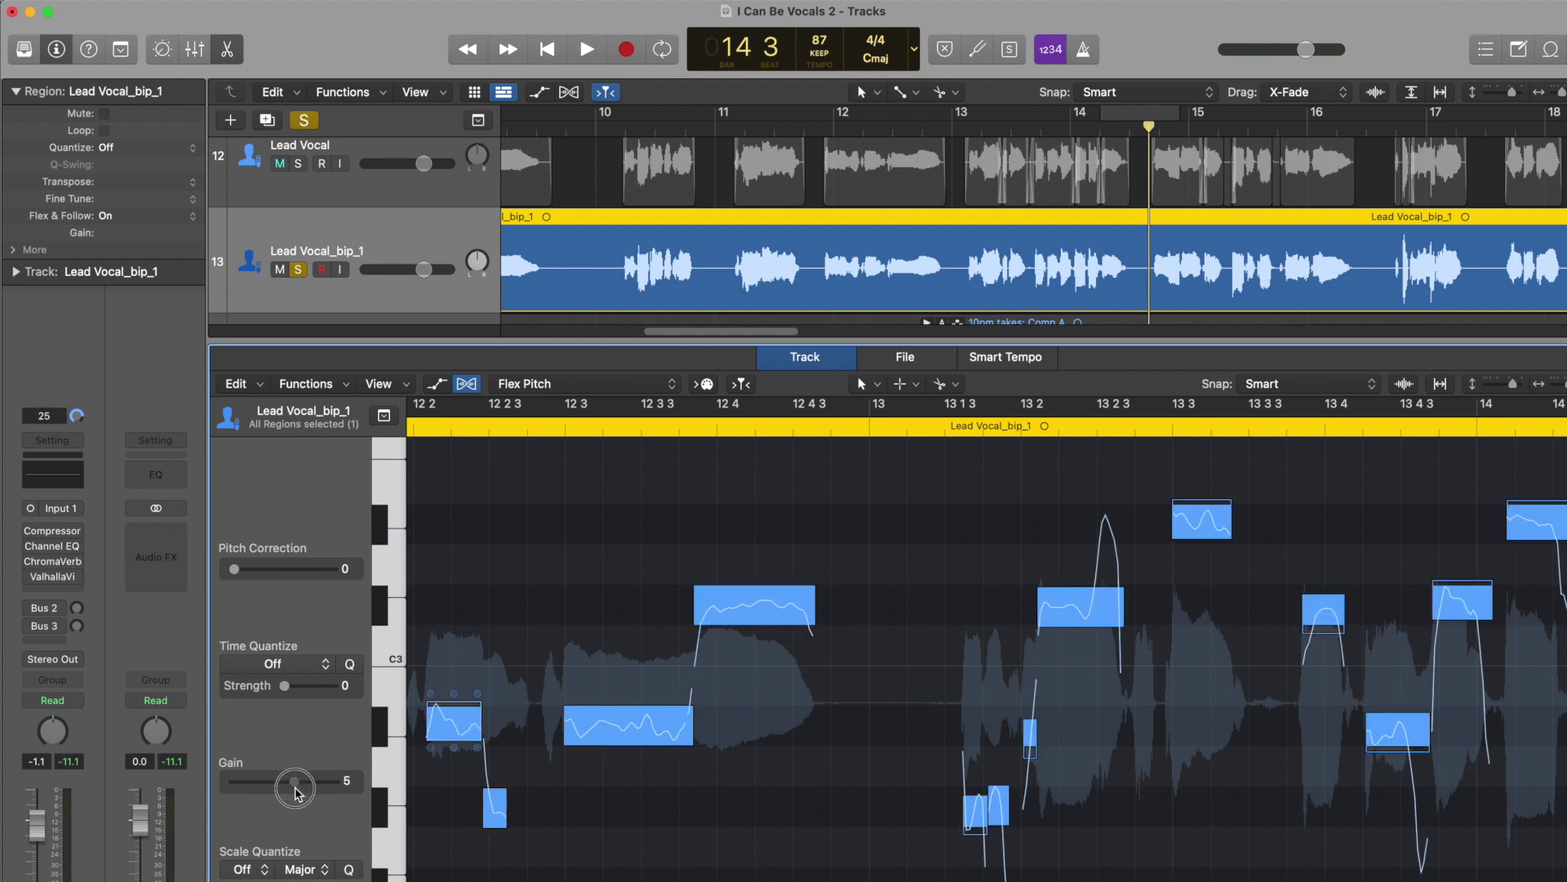
drag(324, 792, 284, 788)
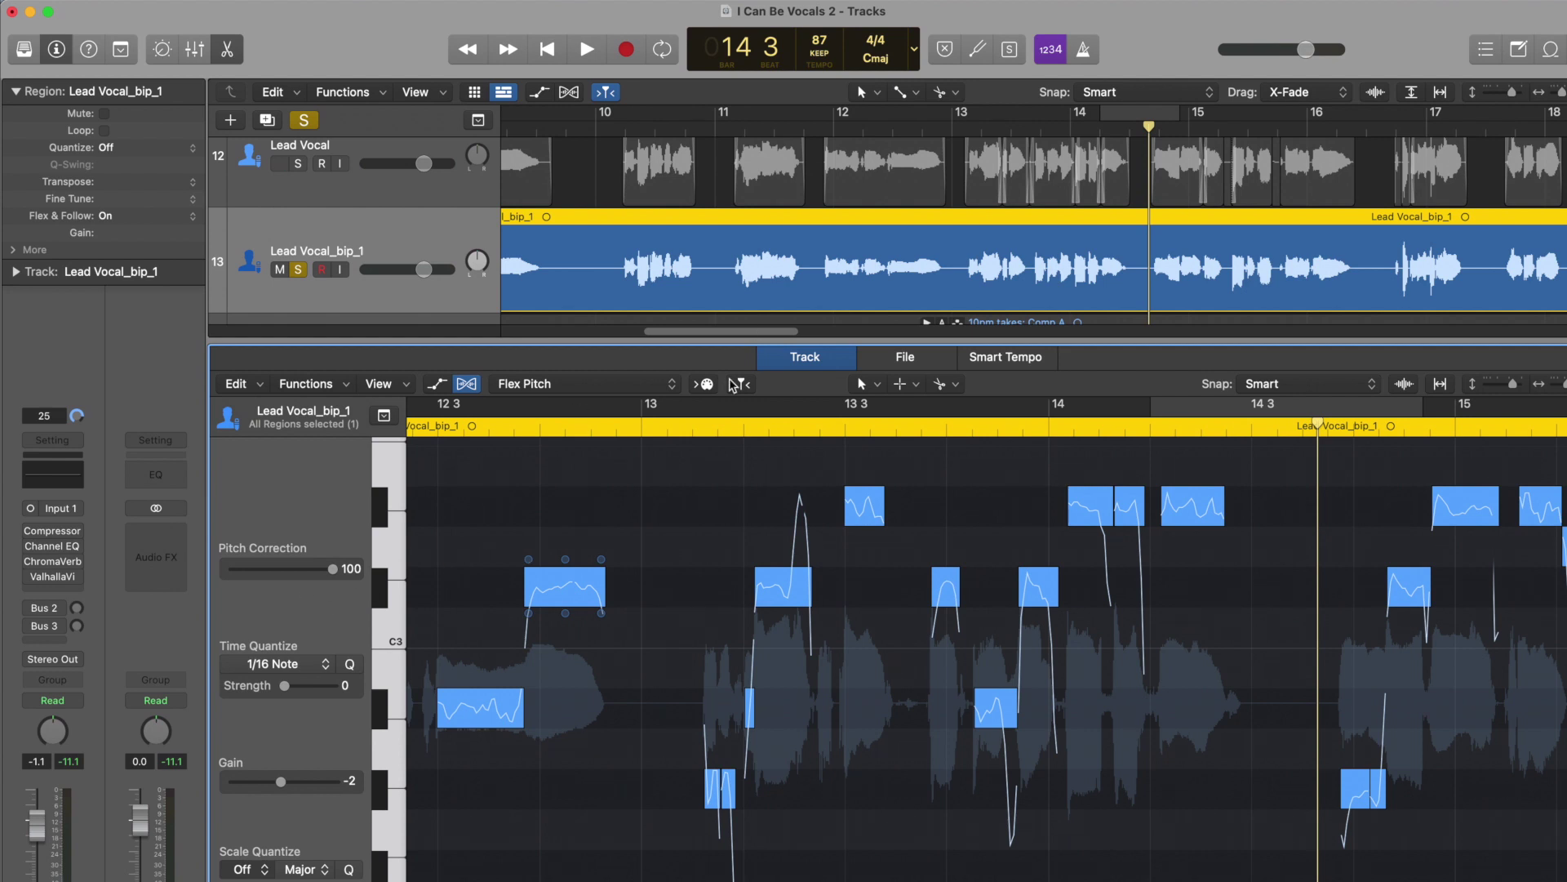
key(e)
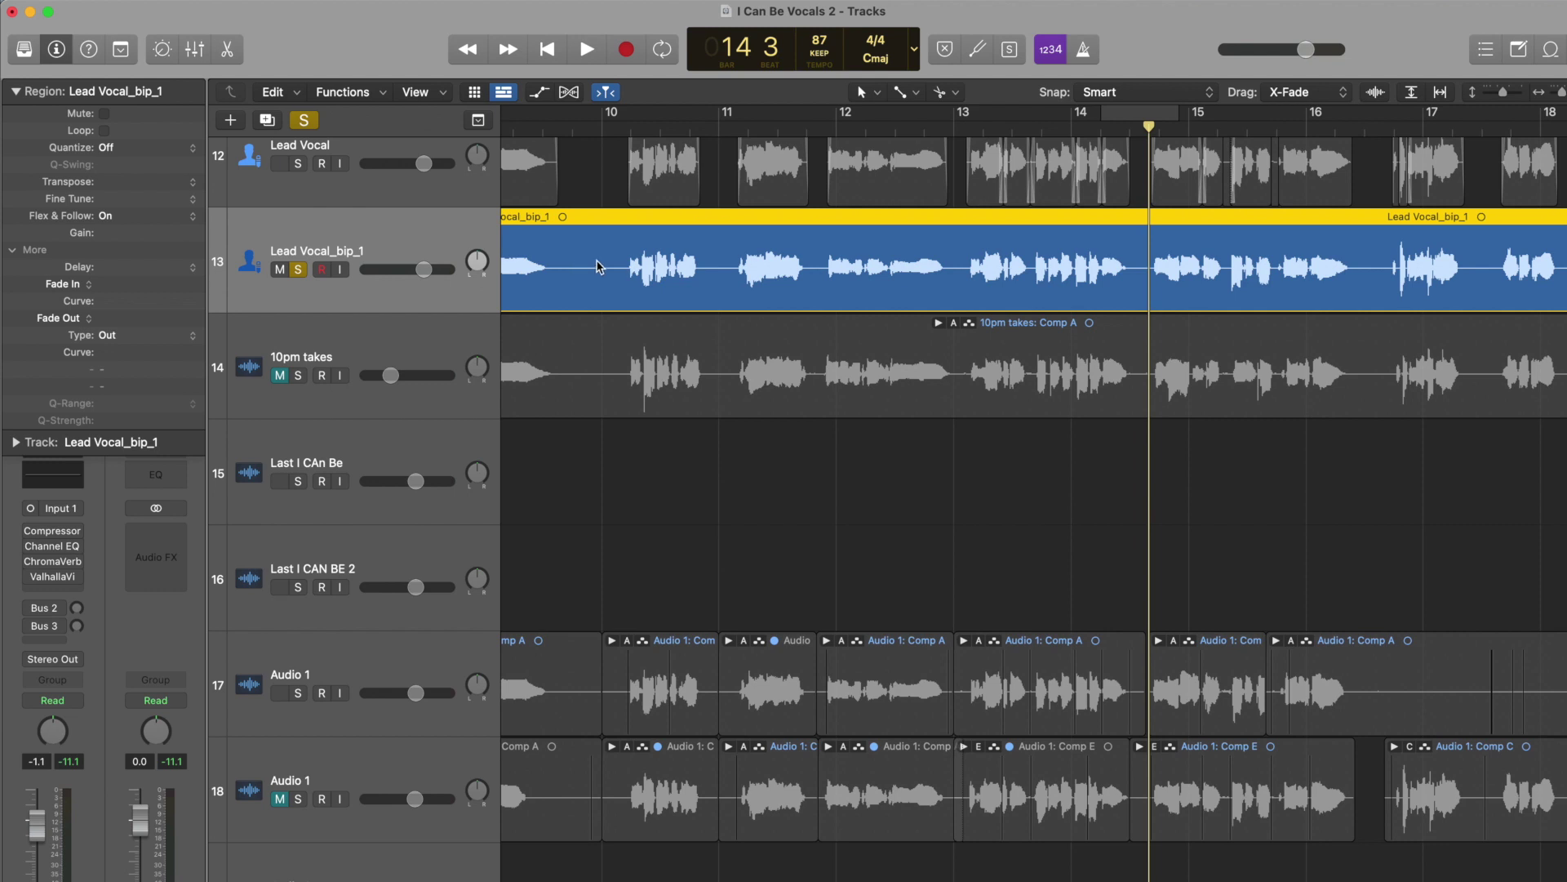
- Cut the Lead Vocal_bip_1 region just before bar 11 and again just before bar 10
click(711, 278)
key(super+Right)
key(super+Right)
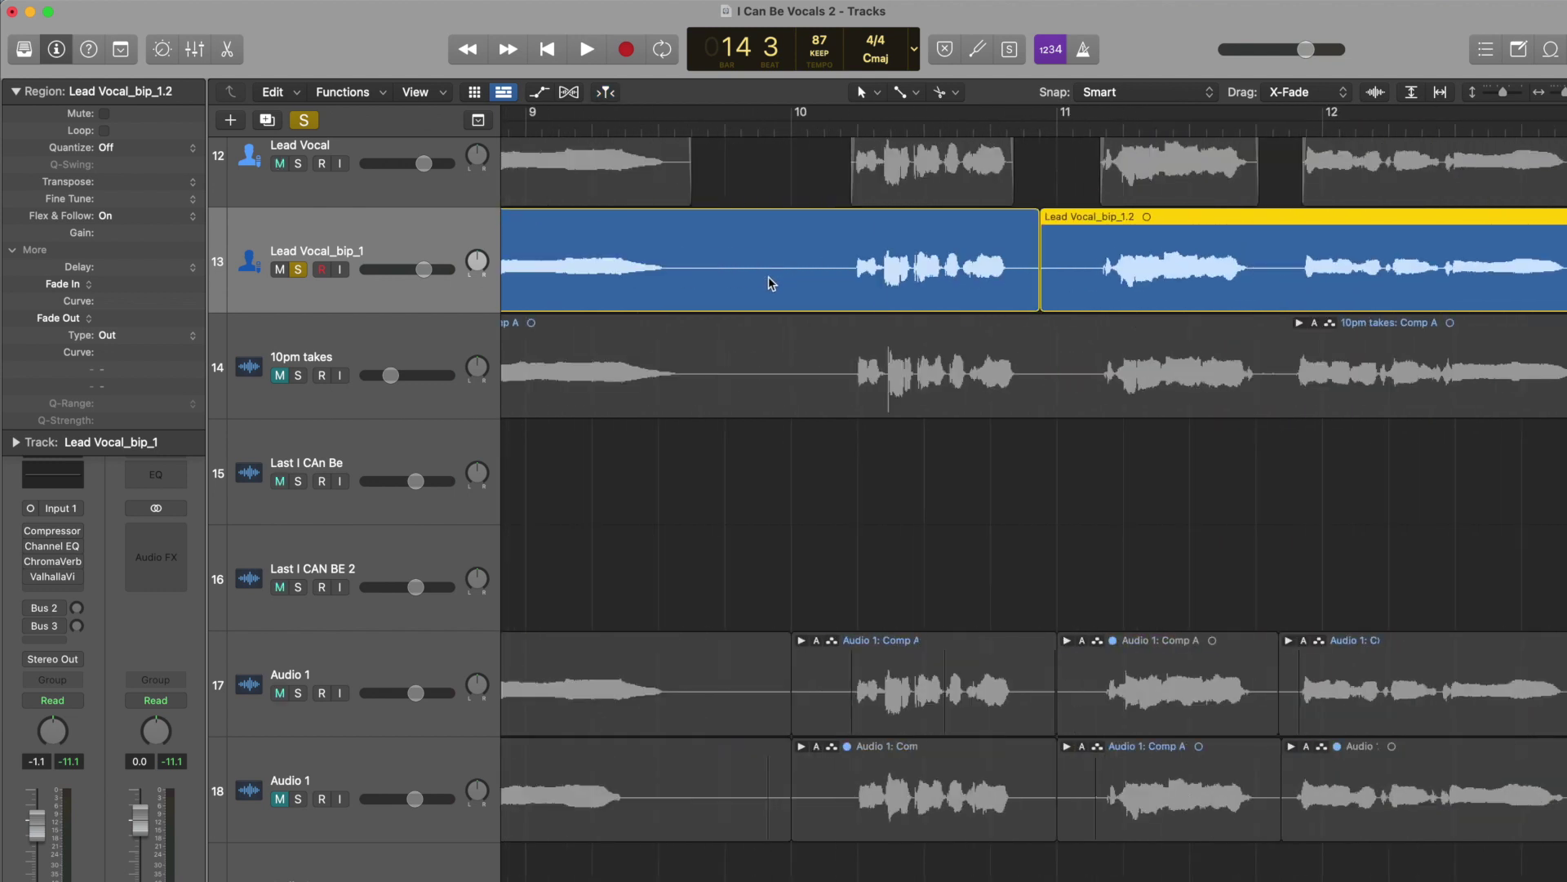
right_click(785, 280)
key(super+Right)
key(super+Right)
click(928, 124)
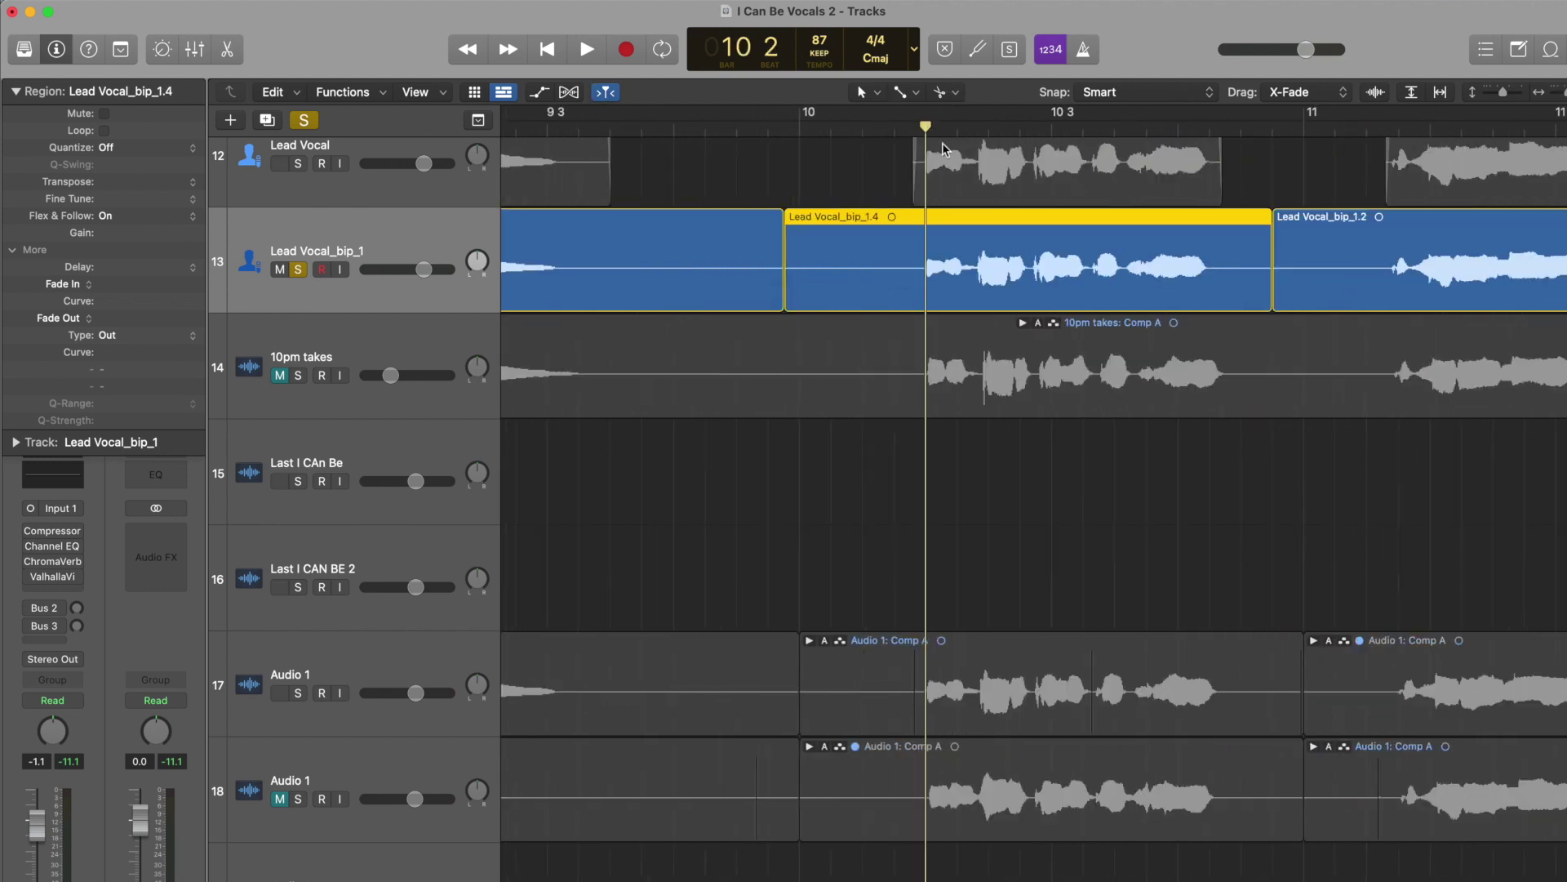